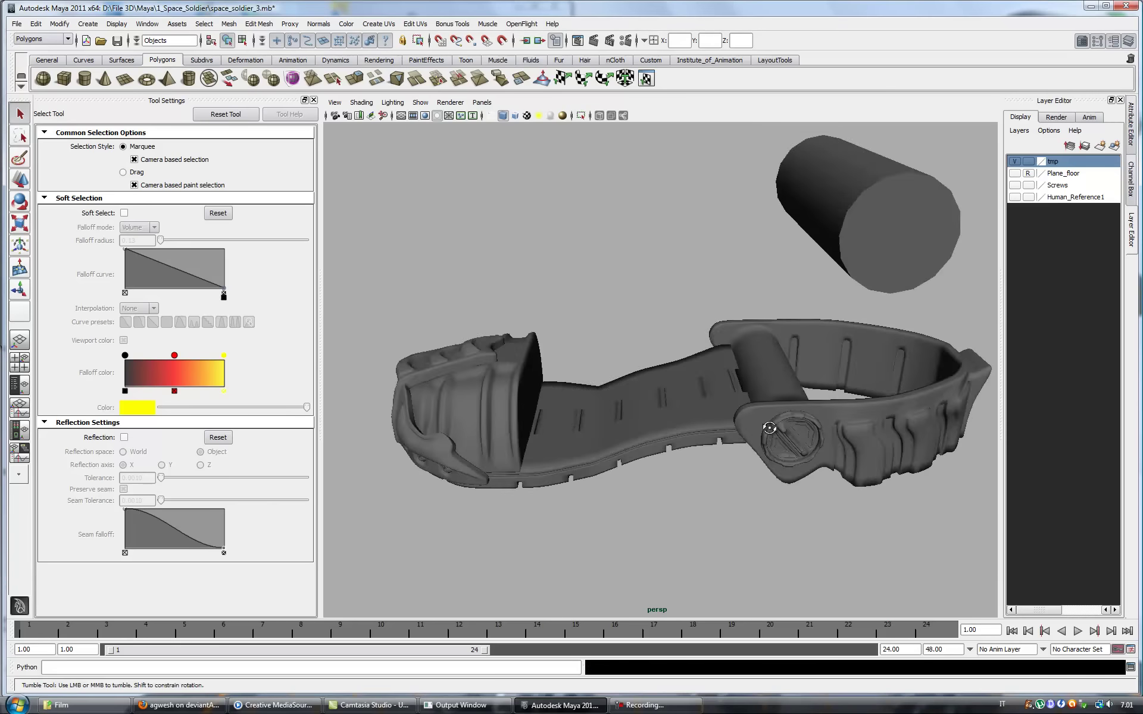
scroll(598, 394, "up", 3)
- Select the toe section of the strap in face mode with the Move tool
left_click(652, 435)
key("F11")
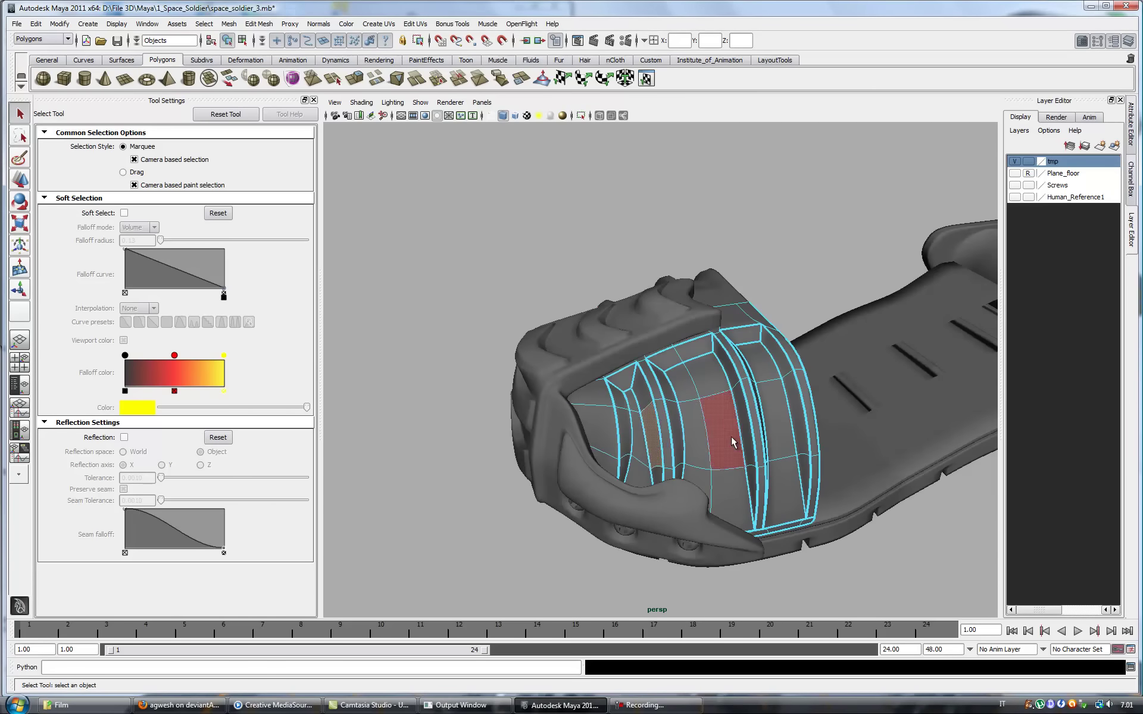
key("w")
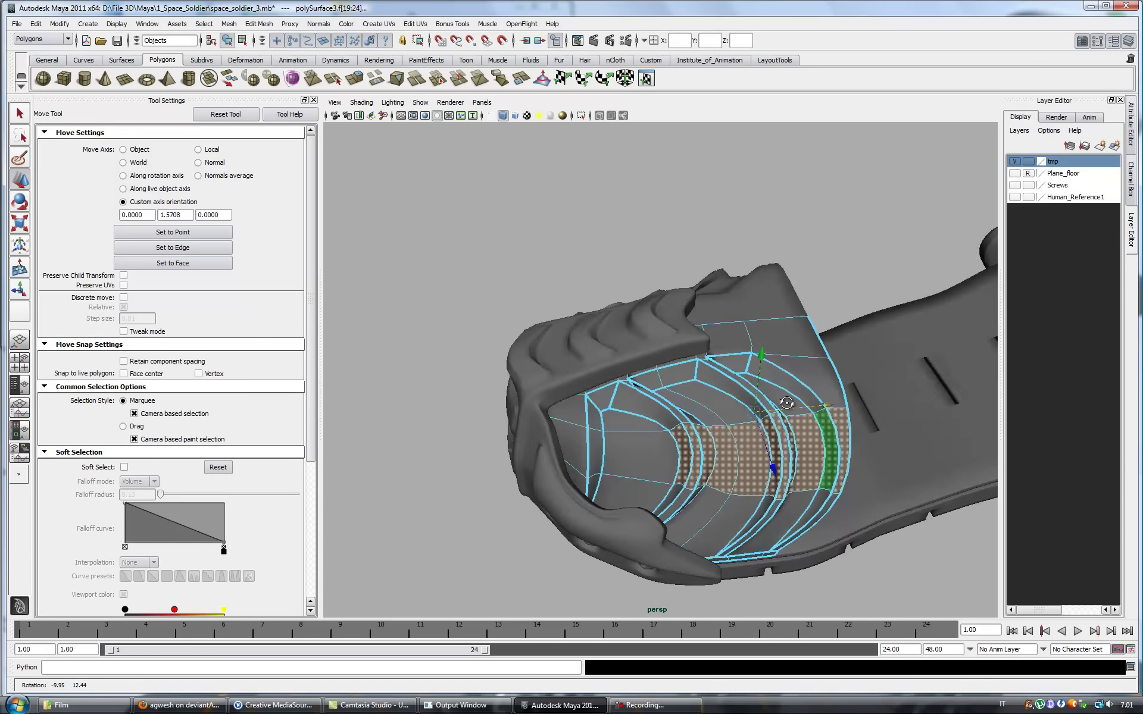
scroll(658, 365, "up", 5)
- Bevel the groove edge loop running across the toe
double_click(616, 350)
scroll(616, 350, "down", 3)
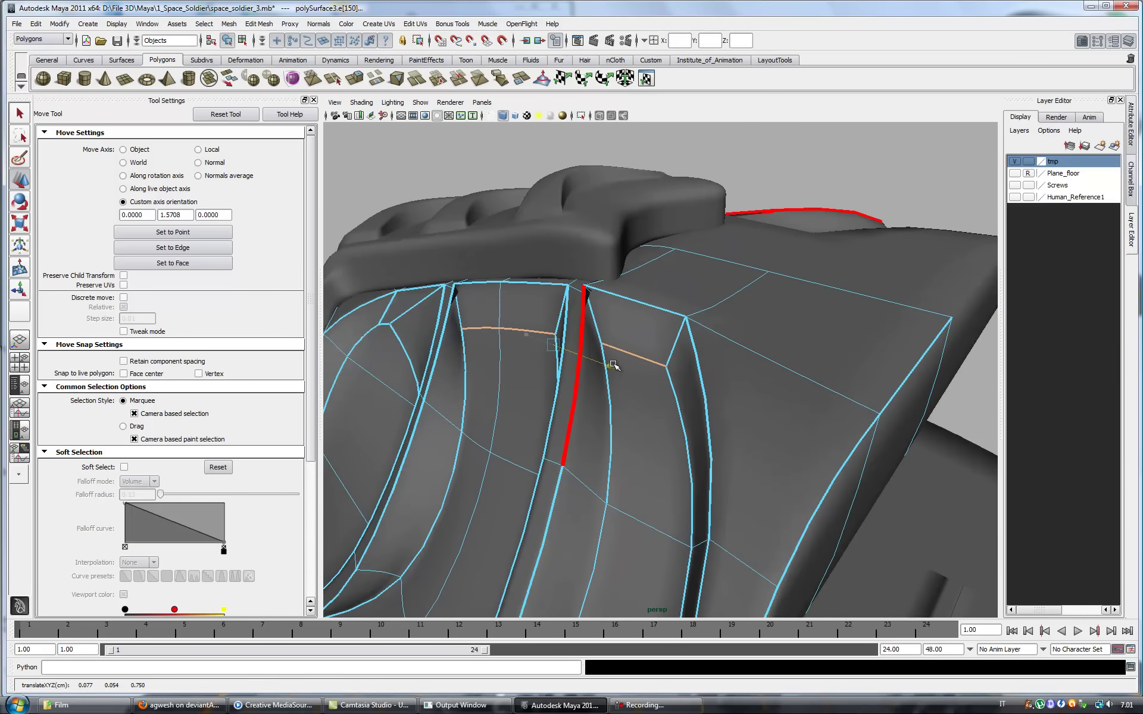
left_click_drag(607, 357, 744, 493, "alt")
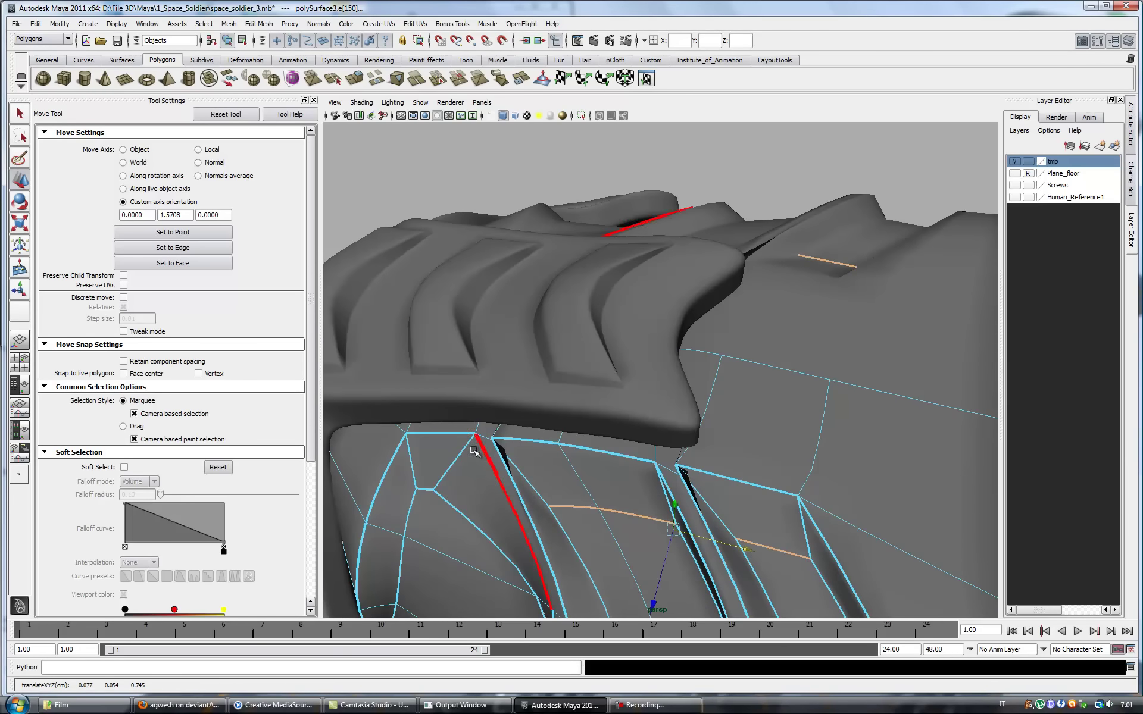
left_click(258, 24)
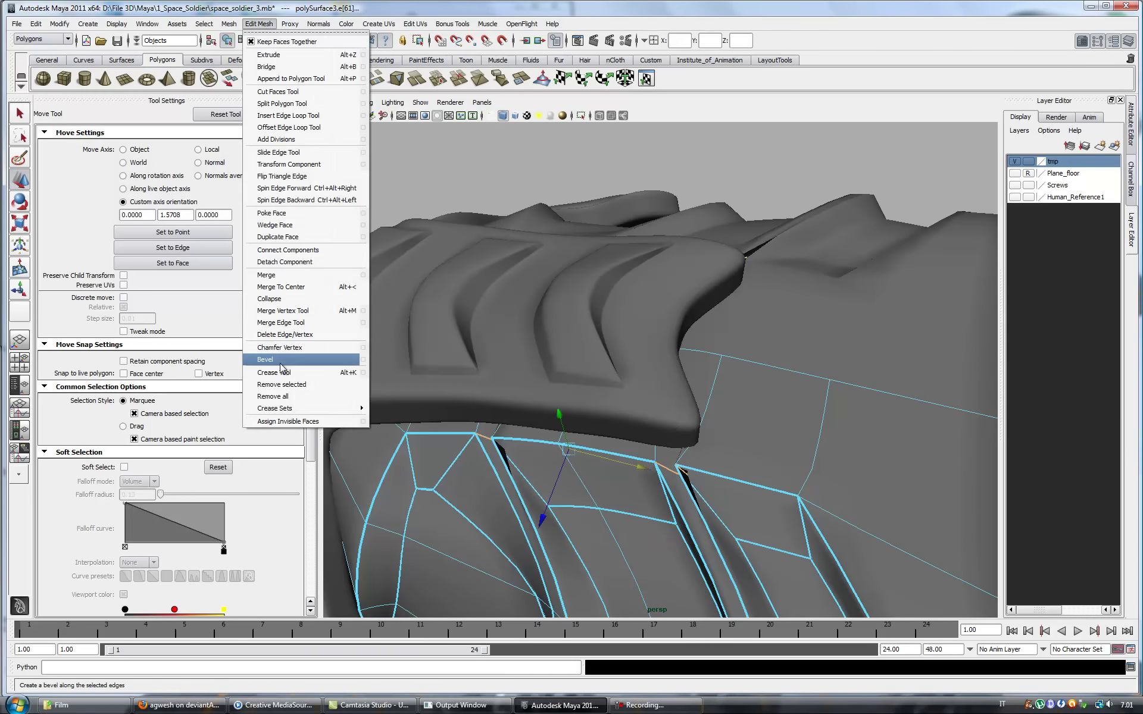
left_click(421, 255)
key("q")
- Select faces on the side strap piece pCylinder2 with the Move tool
scroll(741, 484, "down", 5)
mouse_move(742, 483)
left_mouse_down("alt")
mouse_move(723, 444)
mouse_move(762, 462)
mouse_move(667, 417)
left_mouse_up("alt")
left_click(738, 452)
key("w")
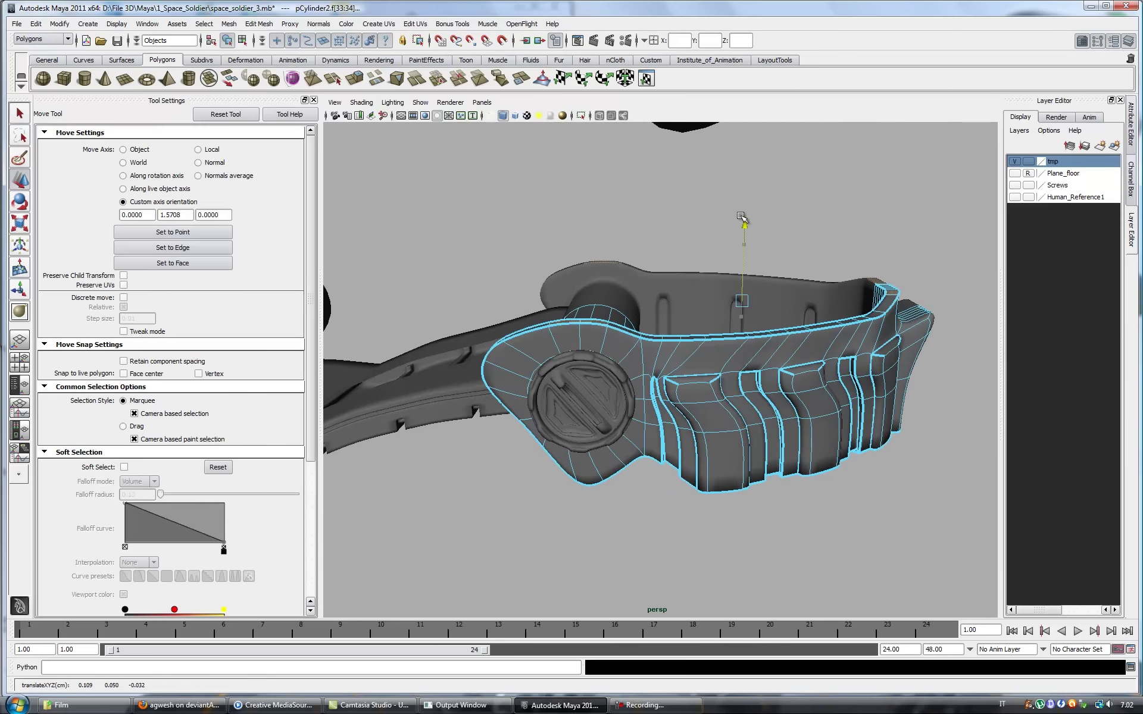
- Insert four edge loops around the side disc housing
mouse_move(740, 175)
left_mouse_down("alt")
mouse_move(774, 226)
mouse_move(931, 268)
mouse_move(589, 191)
left_mouse_up("alt")
left_click(1015, 197)
left_click(259, 24)
left_click(289, 115)
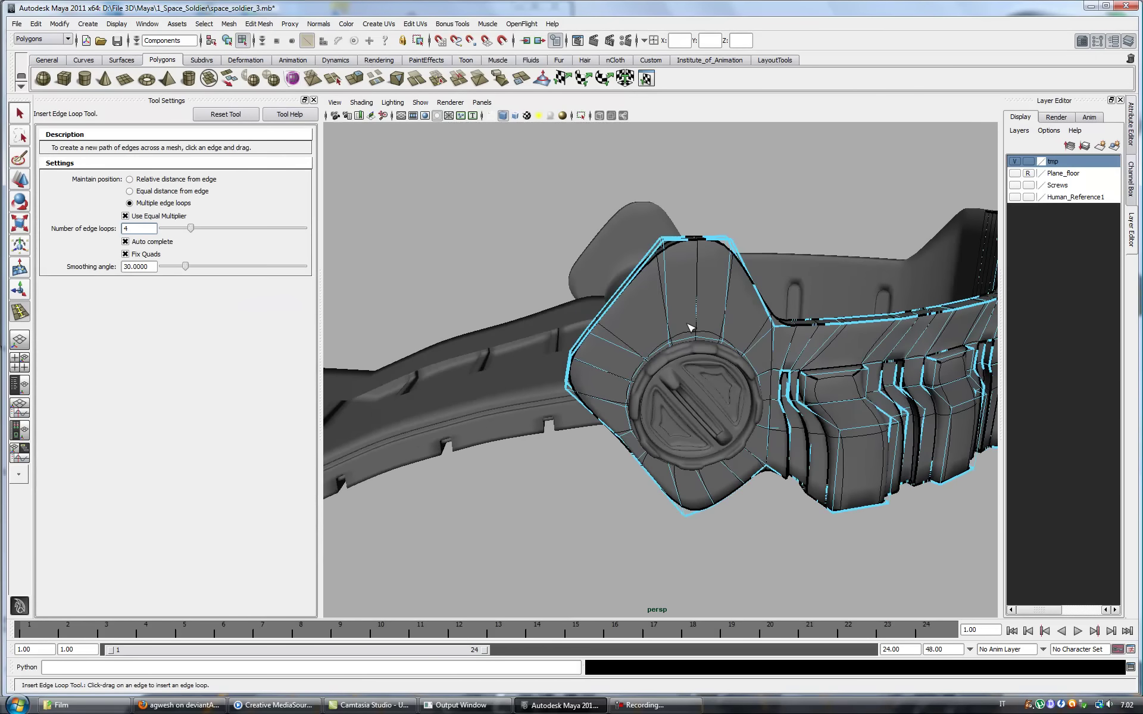
key("q")
left_click_drag(774, 386, 766, 345, "alt")
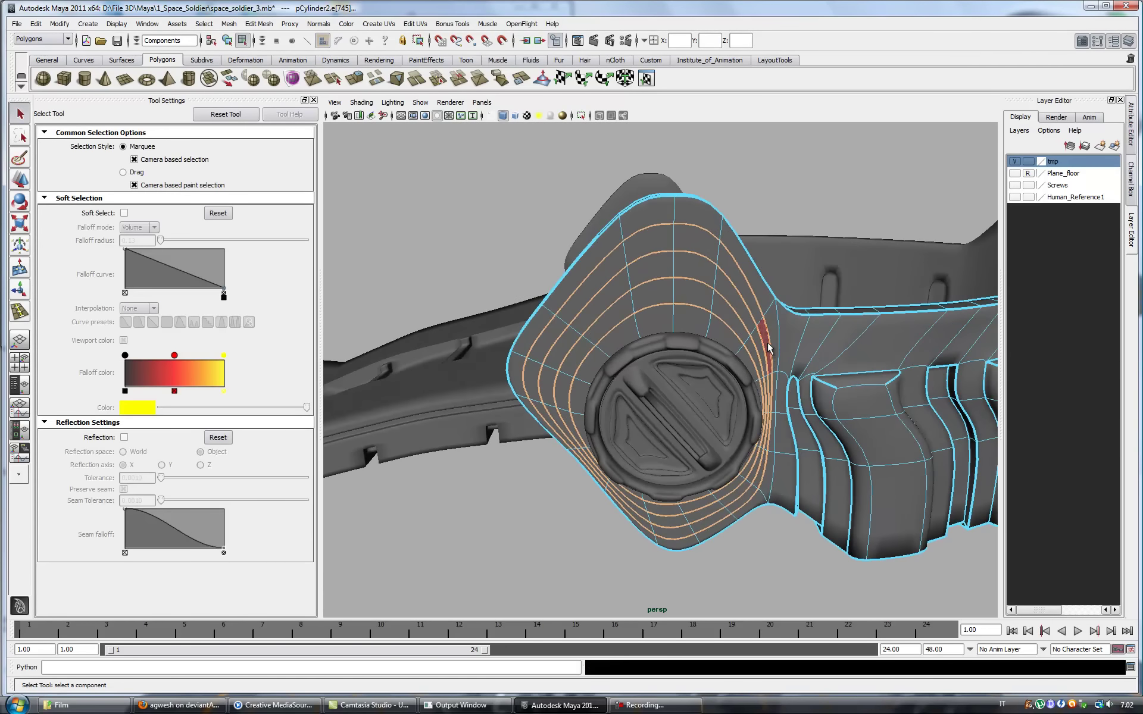
- Extrude a column of faces above the disc housing
left_click(767, 339)
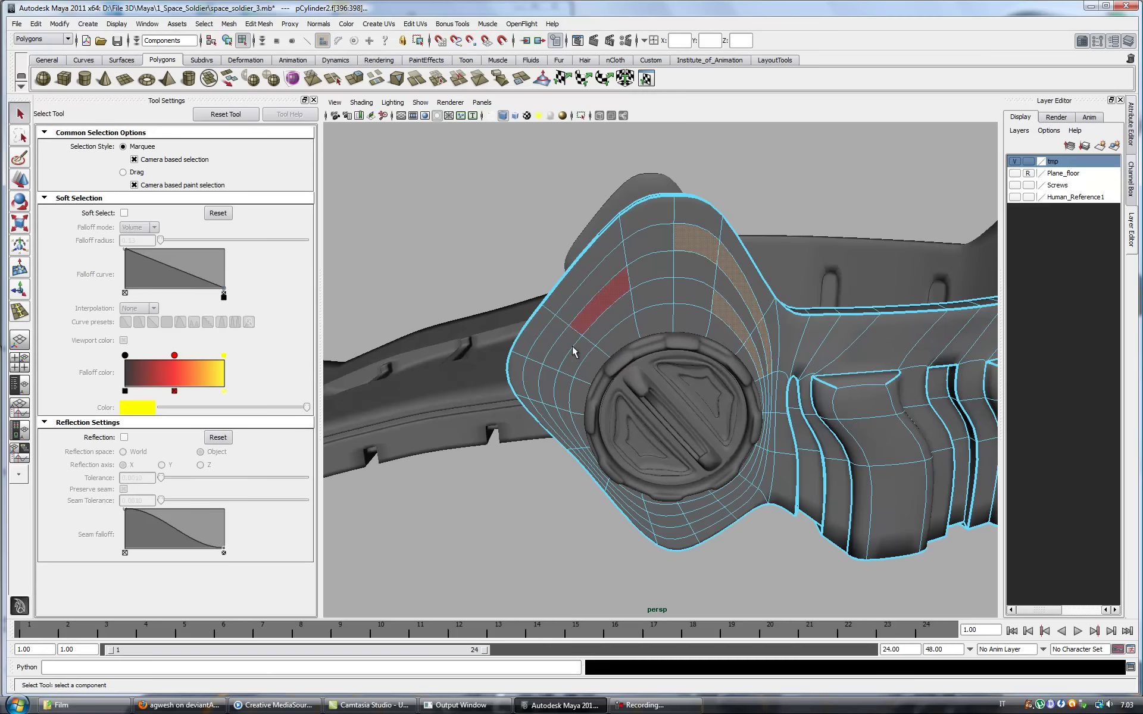
left_click_drag(867, 406, 486, 357, "alt")
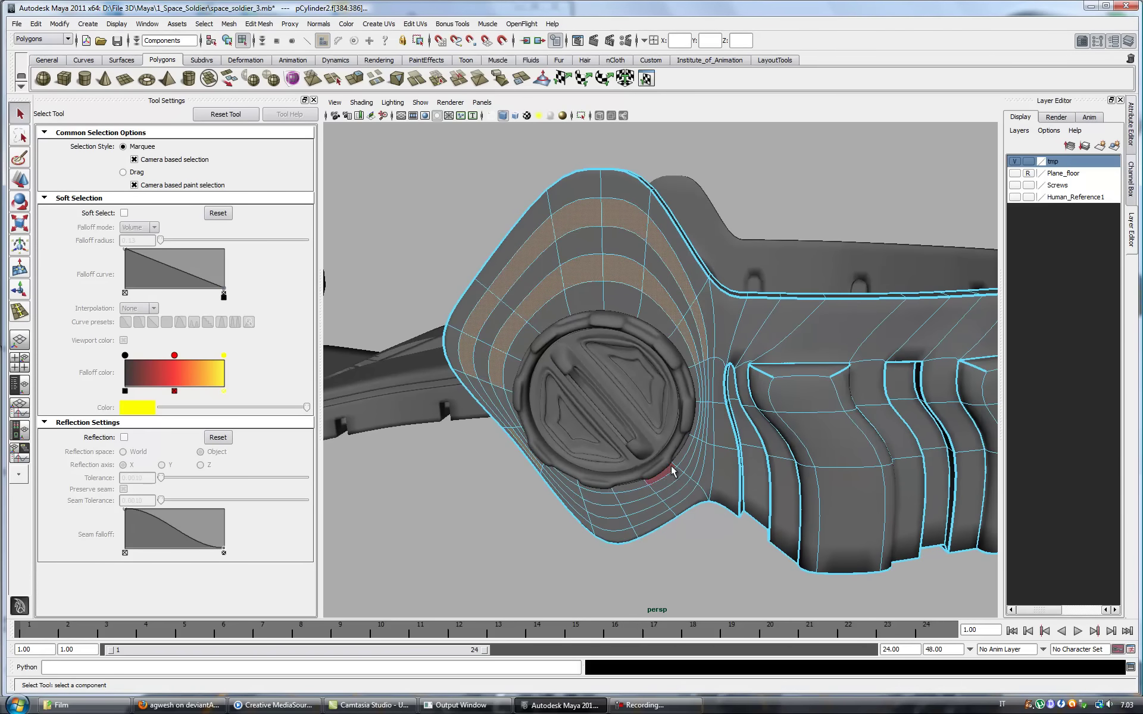
left_click_drag(583, 517, 671, 475, "alt")
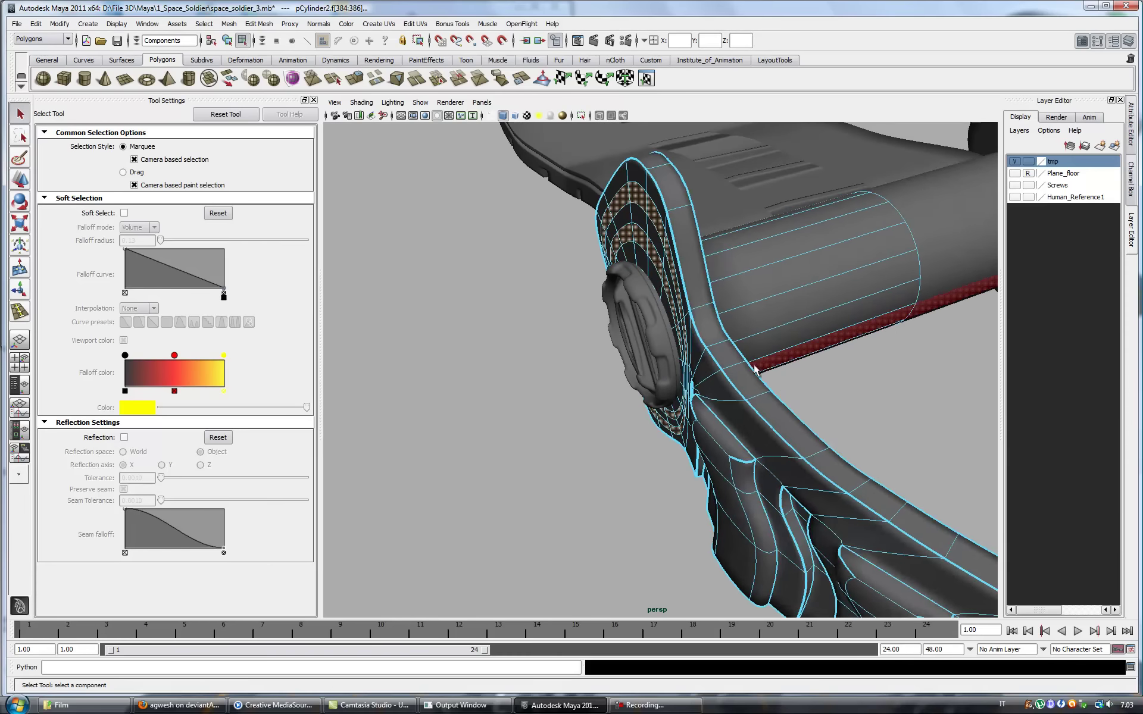
left_click_drag(786, 320, 777, 377, "alt")
key("ctrl+e")
- Preview the mesh smoothed and zoom in close to the disc joint
key("3")
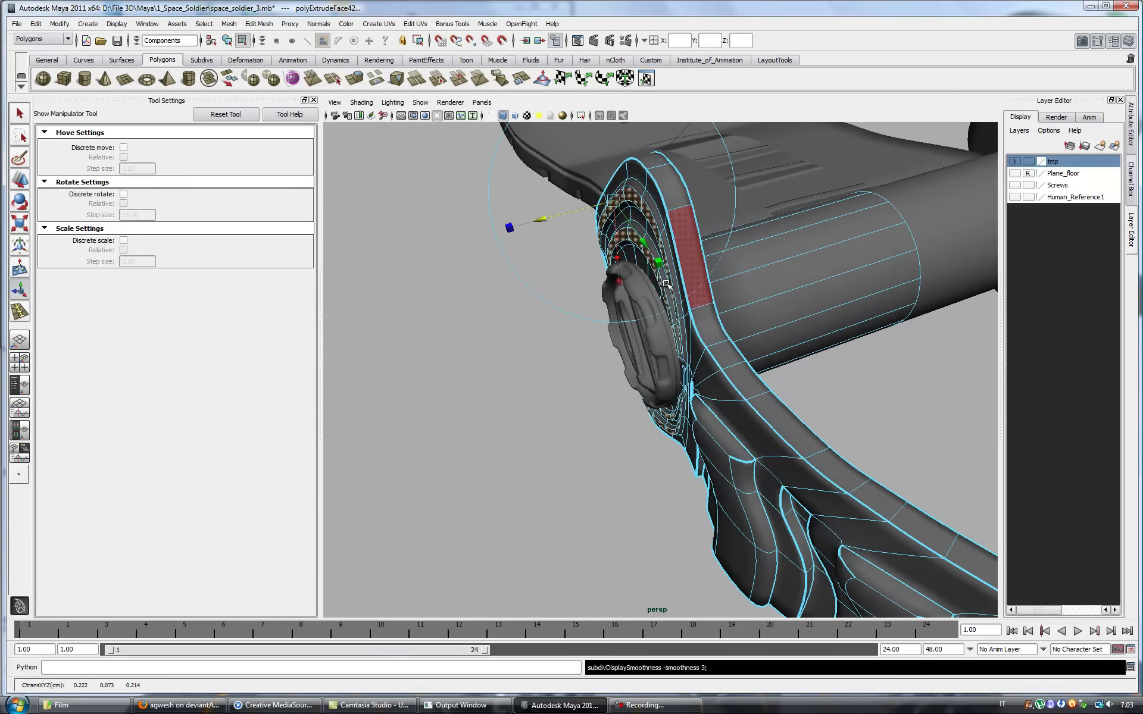
key("q")
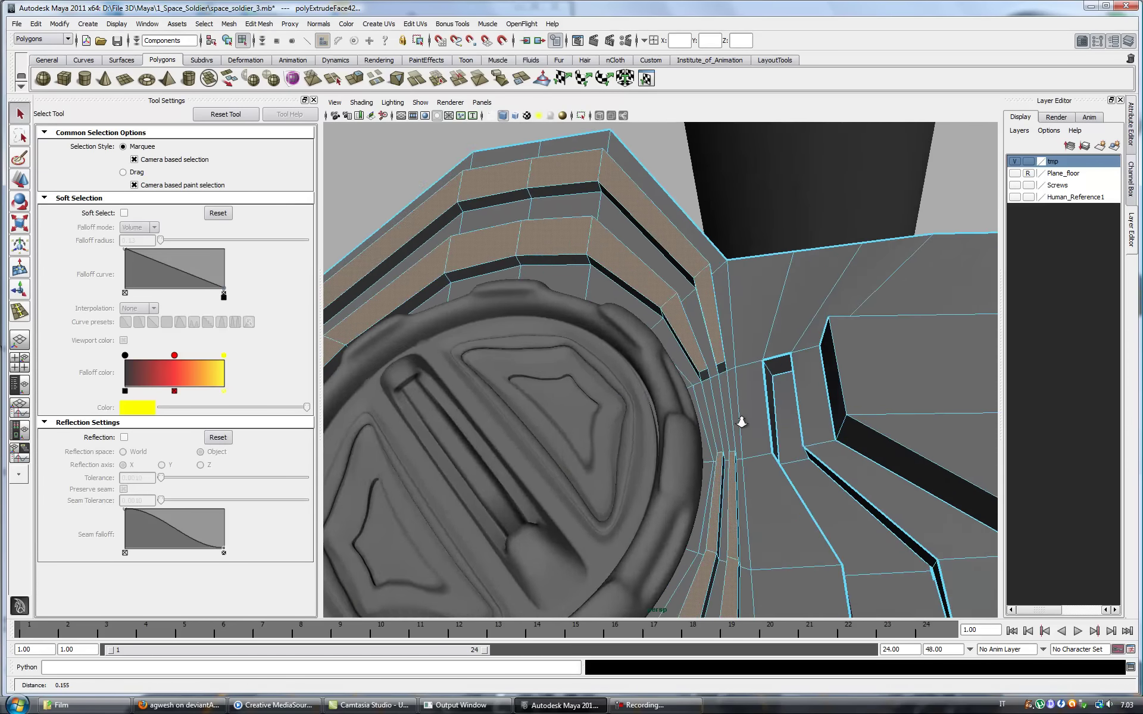
left_click_drag(740, 417, 655, 397, "alt")
scroll(654, 397, "down", 3)
- Merge the stray vertices at the disc joint onto their target vertices
left_click(259, 24)
left_click(268, 305)
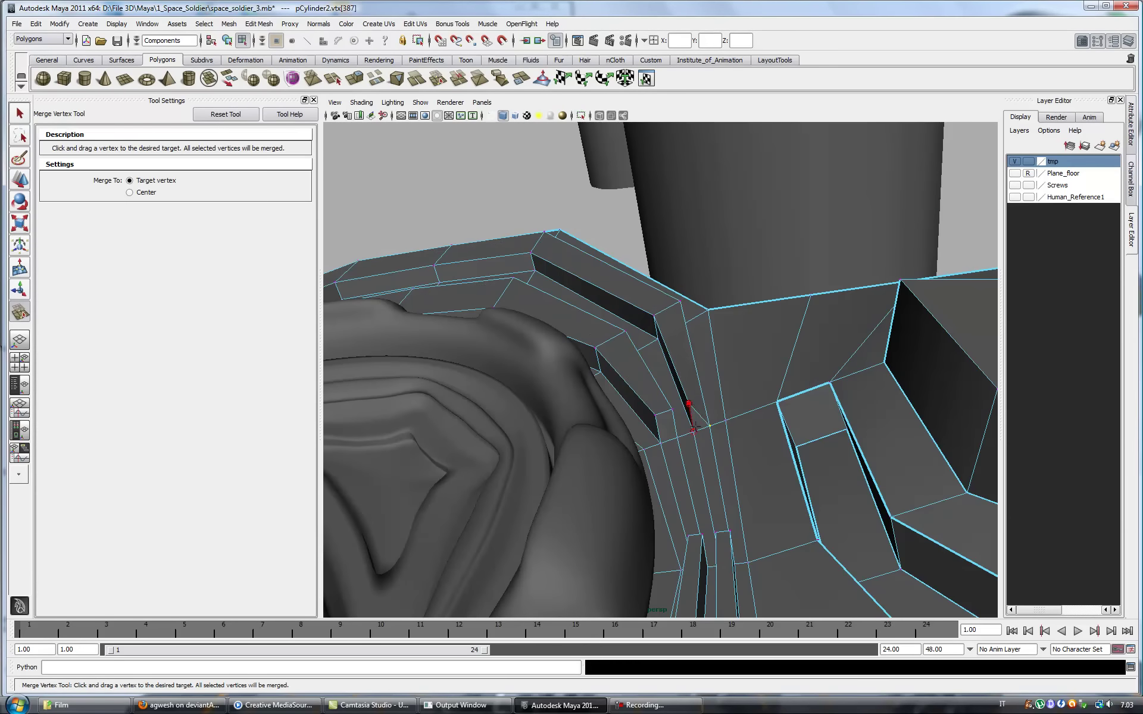
left_click_drag(660, 443, 721, 402, "alt")
mouse_move(510, 244)
left_mouse_down()
mouse_move(518, 276)
mouse_move(790, 400)
left_mouse_up()
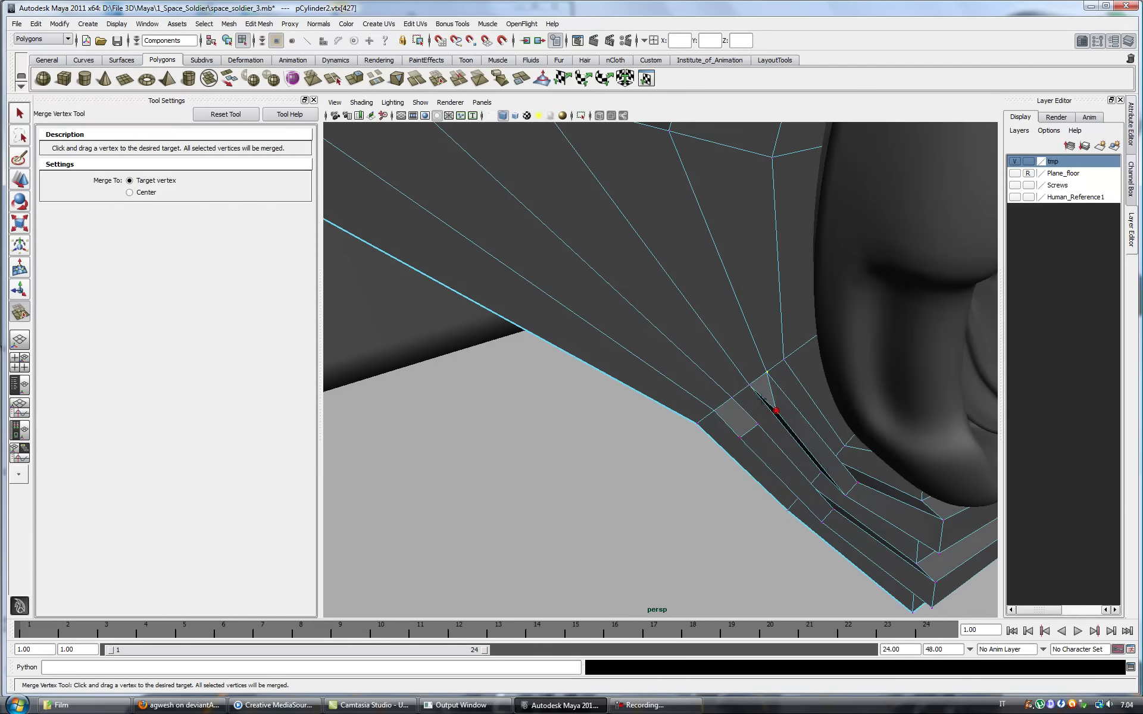
left_click_drag(739, 436, 732, 398)
left_click_drag(731, 398, 684, 493, "alt")
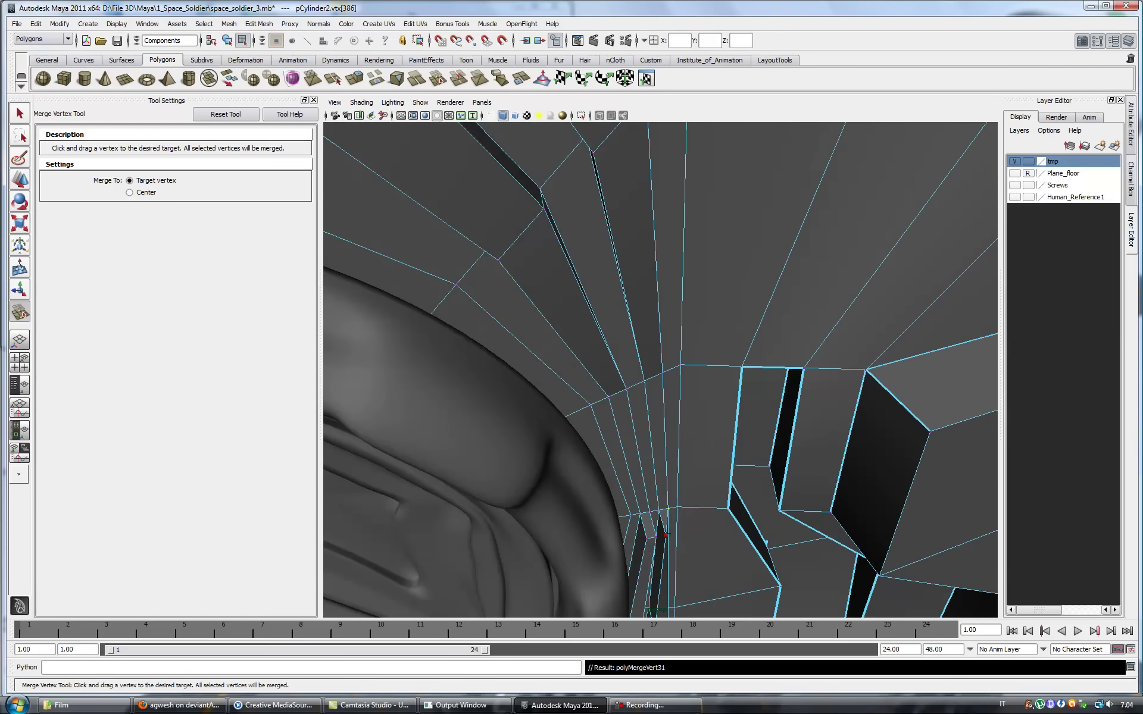
key("q")
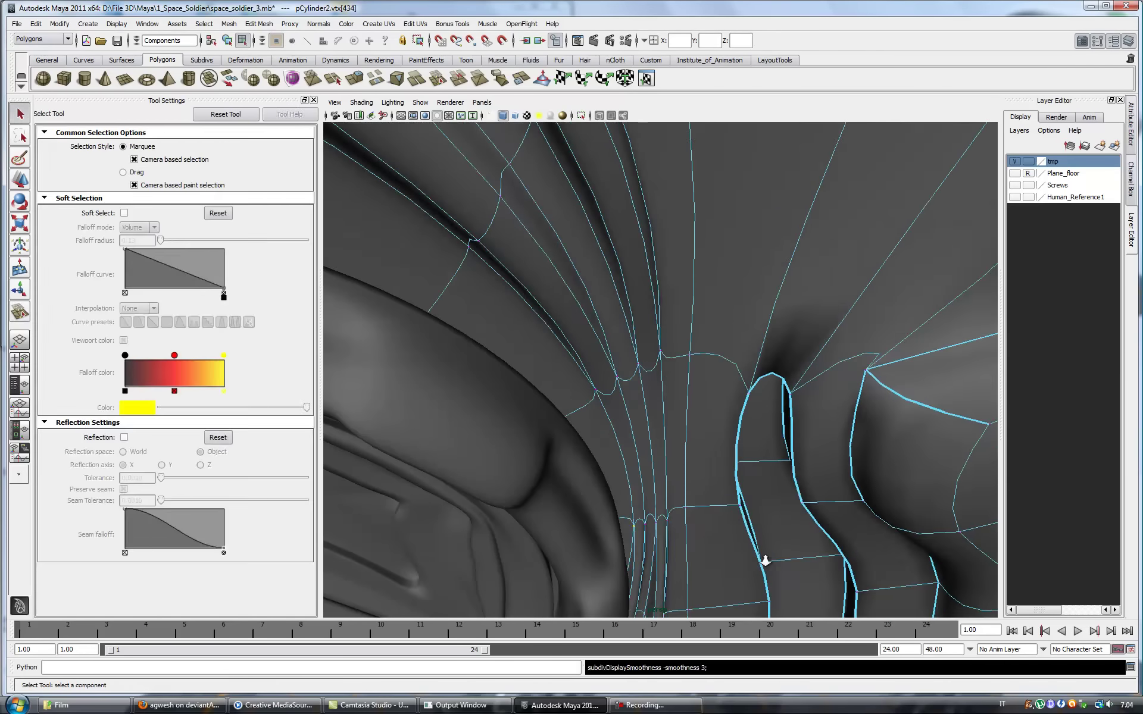
- Merge a pair of edges along the disc rim
left_click_drag(762, 556, 673, 403, "alt")
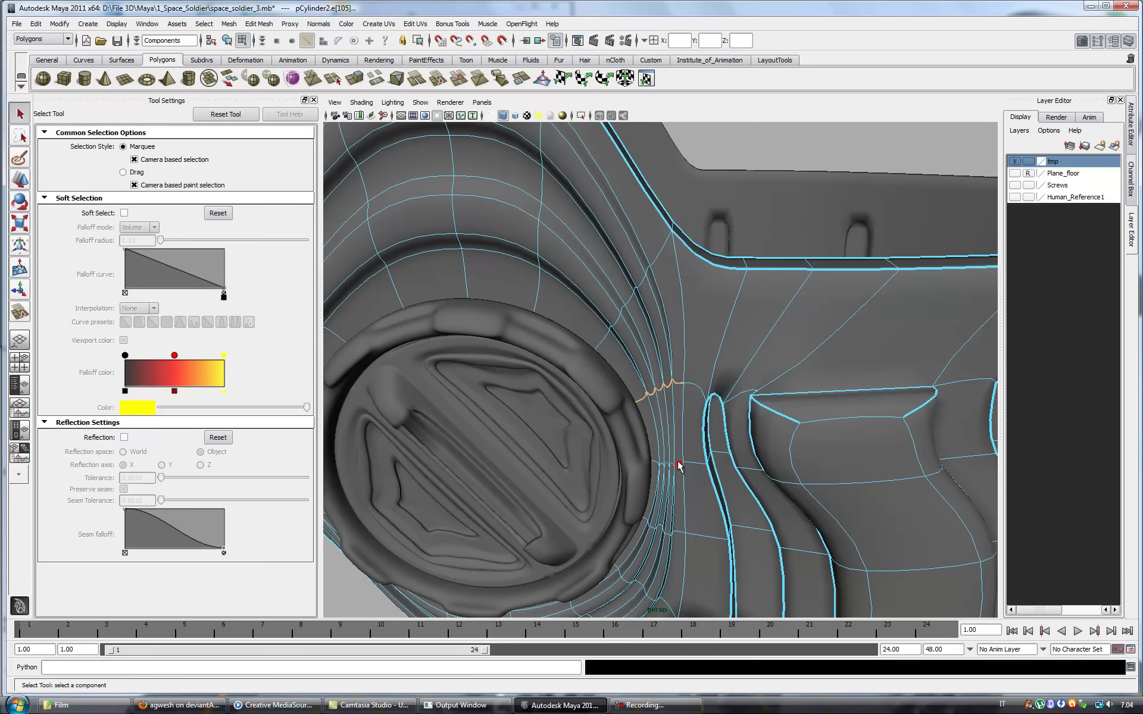
left_click(259, 23)
left_click(381, 370)
left_click(661, 386)
left_click(663, 464)
key("q")
- Finish the edge merging, return to object mode and zoom out
left_click_drag(943, 332, 537, 332, "alt")
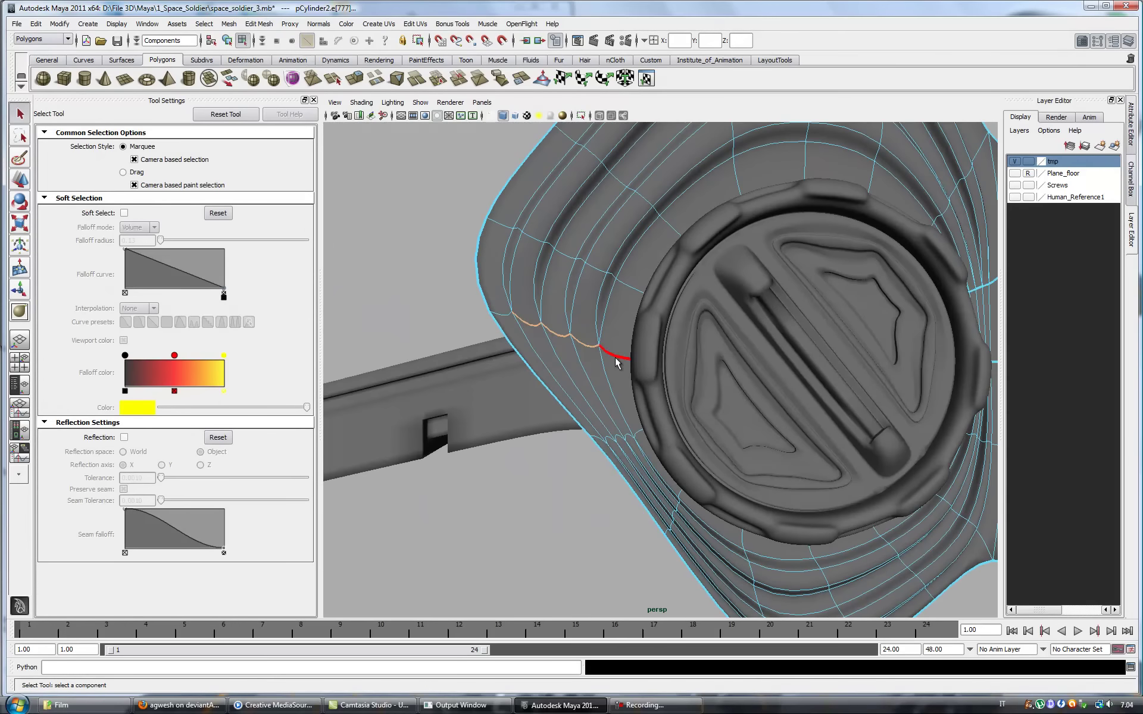
key("g")
key("q")
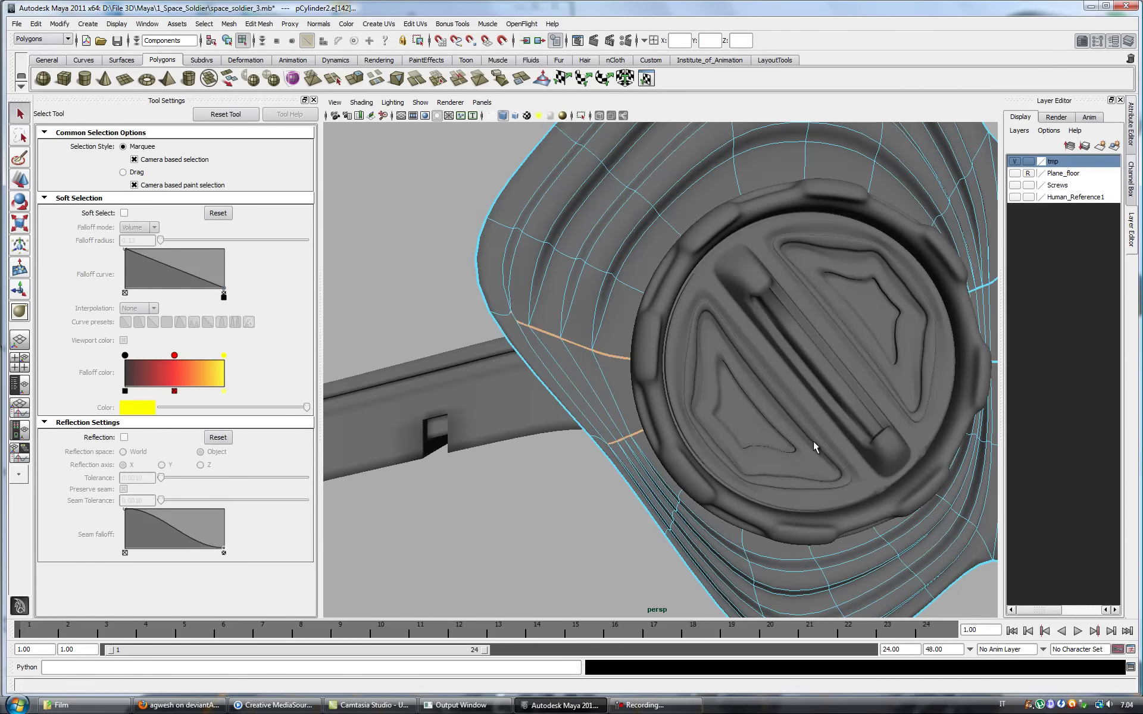
key("F8")
scroll(813, 441, "down", 5)
scroll(783, 331, "down", 3)
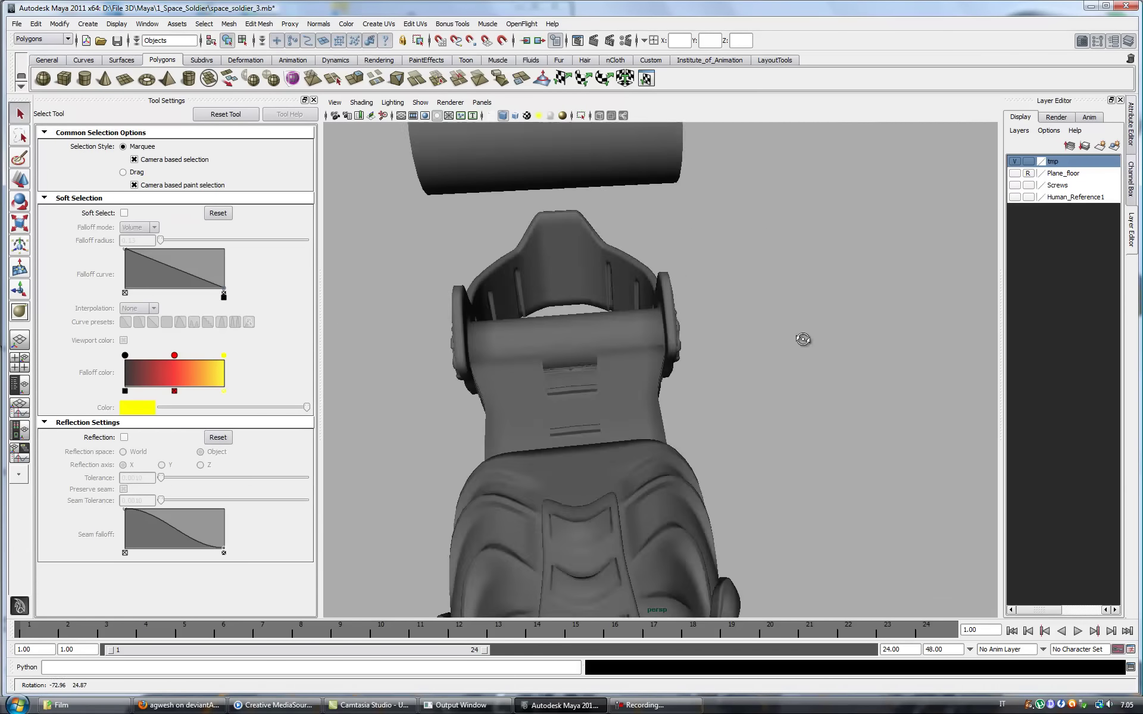
- Create a new polygon cube beside the ankle collar
left_click_drag(783, 330, 804, 339, "alt")
scroll(928, 451, "up", 5)
mouse_move(929, 451)
left_mouse_down("alt")
mouse_move(648, 458)
mouse_move(476, 333)
left_mouse_up("alt")
scroll(476, 333, "up", 2)
left_click(88, 24)
mouse_move(116, 54)
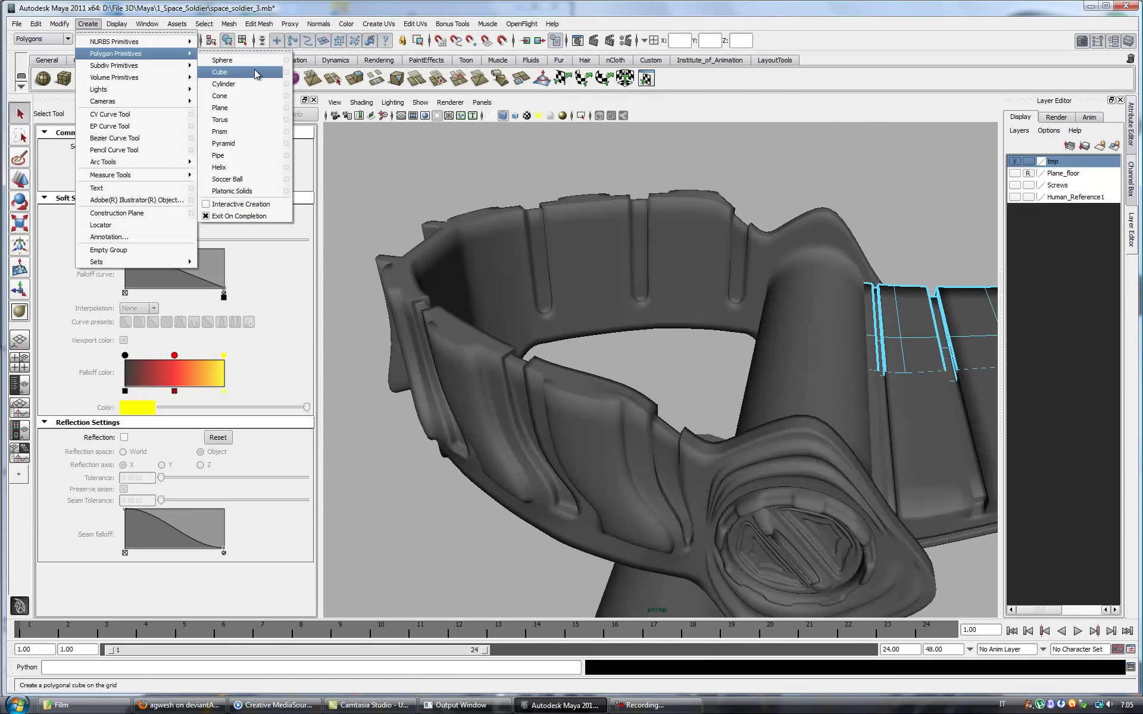
left_click(254, 72)
- Stretch the cube's top and end faces across the collar
mouse_move(655, 387)
left_mouse_down("alt")
mouse_move(707, 415)
mouse_move(707, 388)
mouse_move(487, 377)
left_mouse_up("alt")
key("w")
scroll(706, 415, "up", 3)
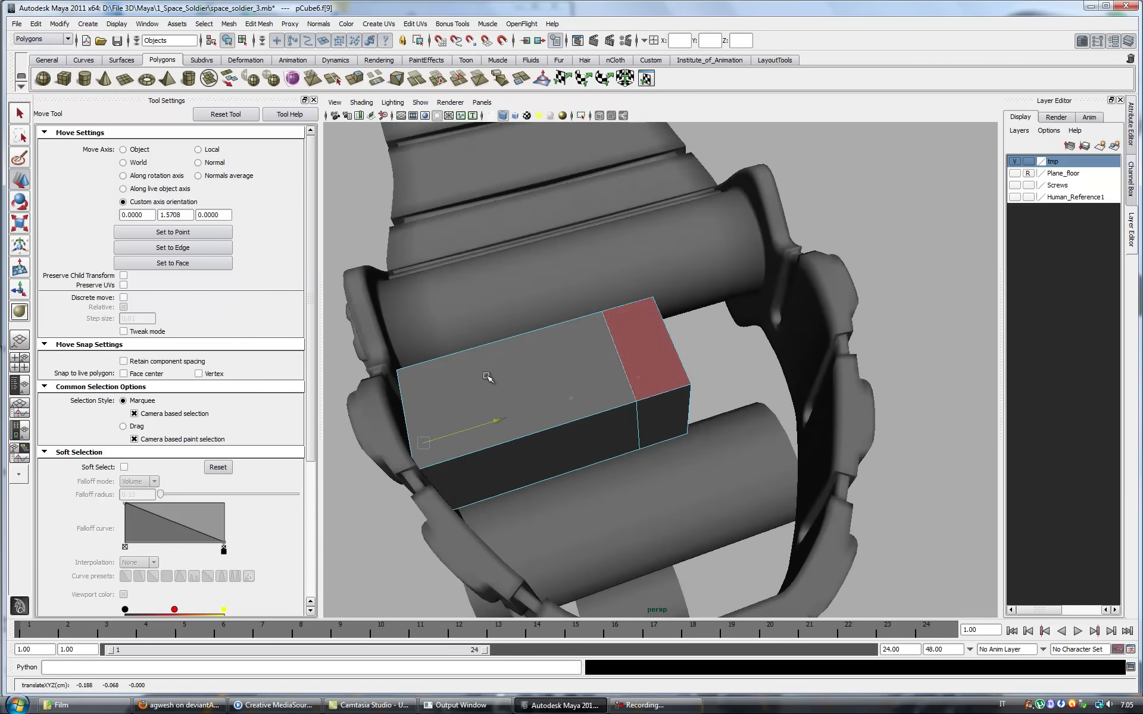
mouse_move(622, 391)
left_mouse_down("alt")
mouse_move(622, 357)
mouse_move(598, 363)
left_mouse_up("alt")
left_click(622, 333)
left_click(594, 332)
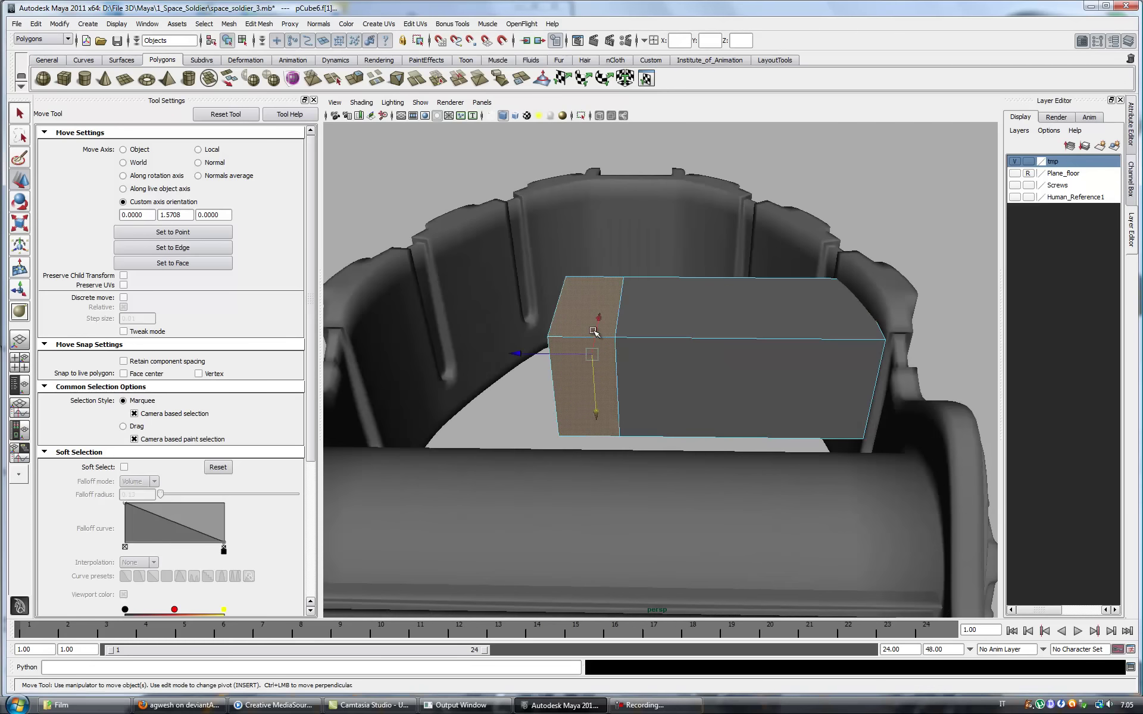
key("F8")
- Make a mirrored copy of the box with Duplicate Special
left_click(36, 23)
left_click(152, 300)
left_click(768, 447)
mouse_move(773, 417)
left_mouse_down("alt")
mouse_move(823, 379)
mouse_move(585, 354)
mouse_move(601, 309)
mouse_move(751, 368)
mouse_move(650, 387)
mouse_move(688, 307)
left_mouse_up("alt")
- Select the box and switch to face selection for further shaping
left_click(585, 354)
left_click(601, 310)
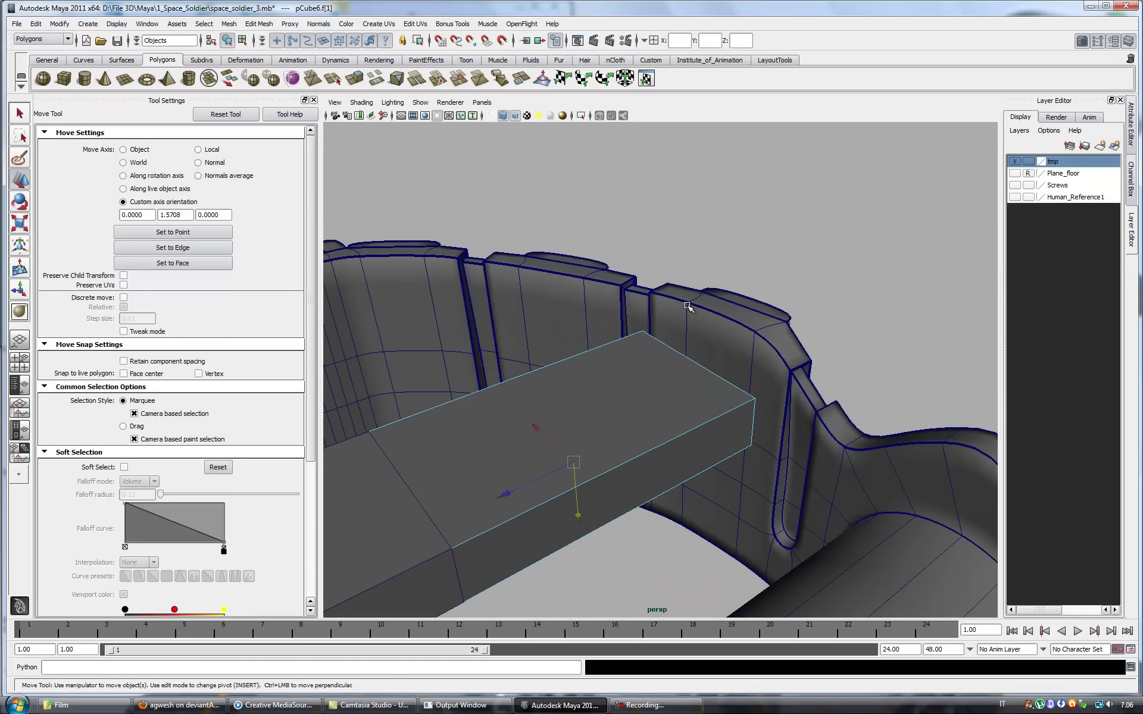
left_click(715, 381)
mouse_move(715, 381)
left_mouse_down("alt")
mouse_move(780, 413)
mouse_move(596, 369)
mouse_move(732, 406)
left_mouse_up("alt")
right_click_drag(732, 406, 736, 426)
left_click(736, 427)
left_click_drag(736, 426, 663, 501, "alt")
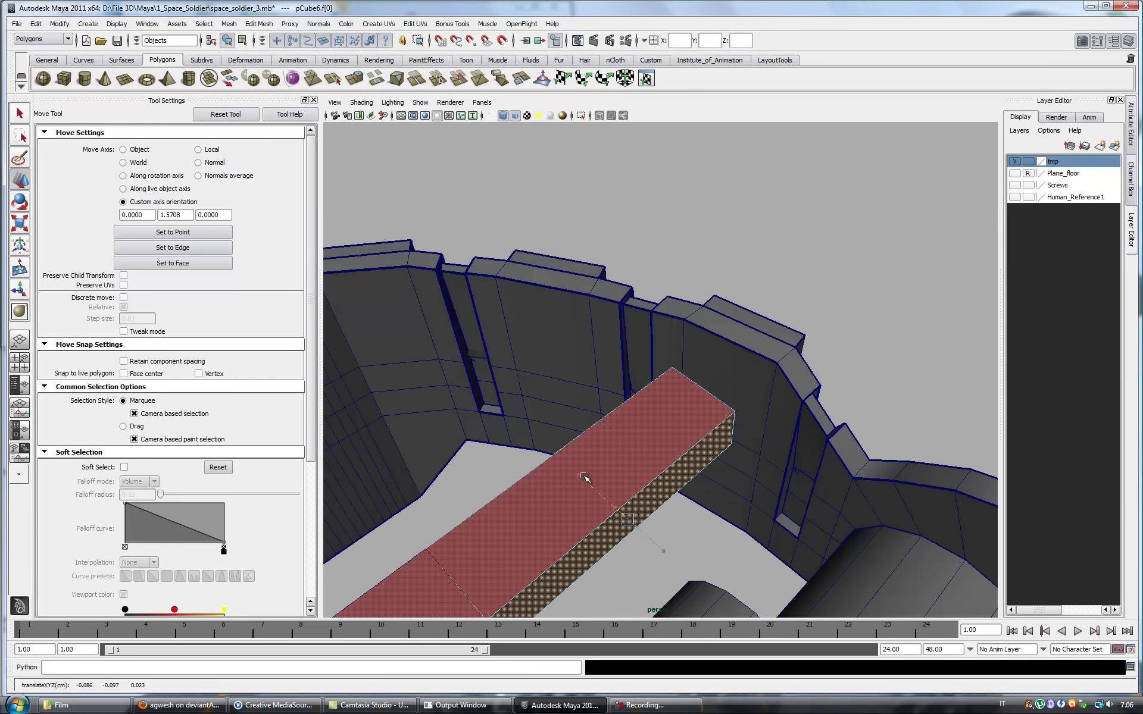
left_click_drag(583, 476, 727, 338, "alt")
- Select the box's end and long side faces
left_click(728, 338)
right_click(727, 338)
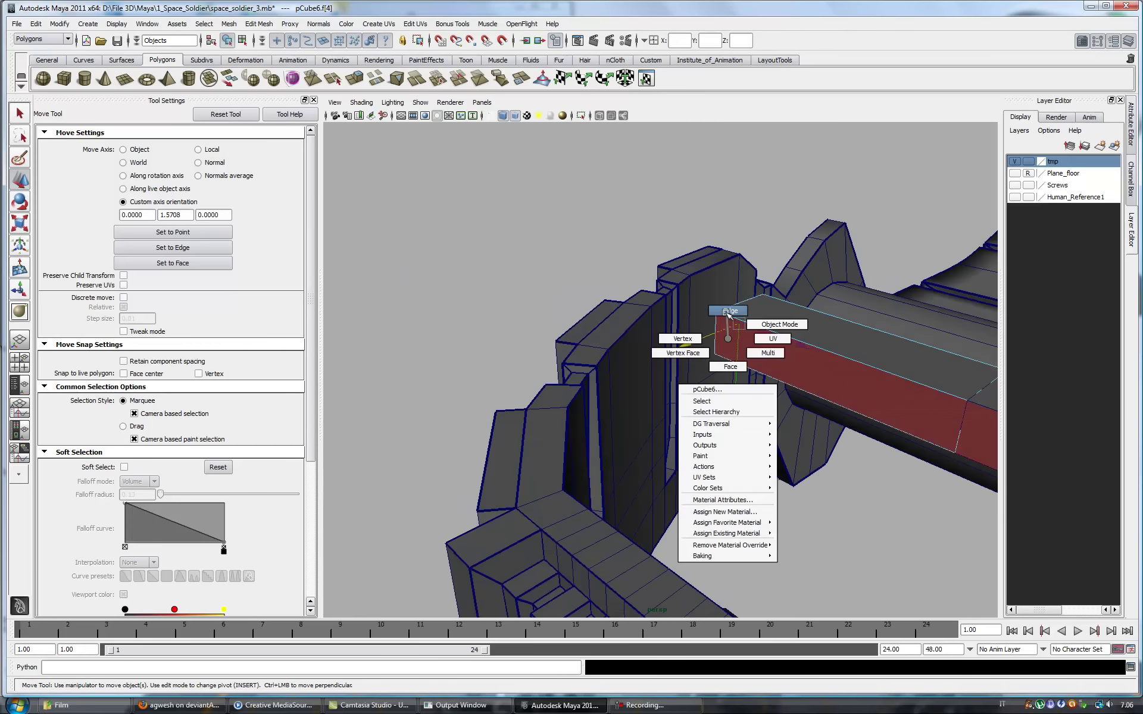
right_click_drag(783, 358, 785, 381)
mouse_move(784, 381)
left_mouse_down("alt")
mouse_move(613, 438)
mouse_move(677, 489)
left_mouse_up("alt")
mouse_move(560, 496)
left_mouse_down("alt")
mouse_move(601, 504)
mouse_move(498, 513)
left_mouse_up("alt")
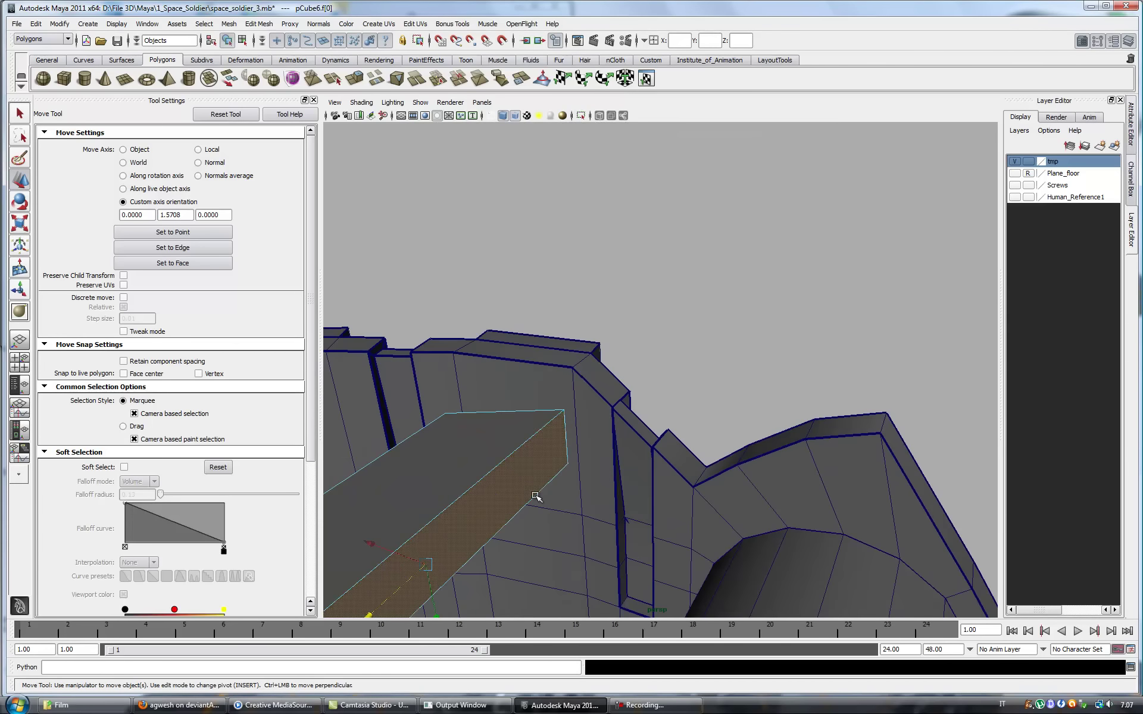
mouse_move(382, 546)
left_mouse_down("alt")
mouse_move(594, 428)
mouse_move(600, 490)
mouse_move(934, 400)
mouse_move(821, 462)
mouse_move(863, 536)
mouse_move(737, 484)
left_mouse_up("alt")
left_click(867, 554)
left_click(641, 403)
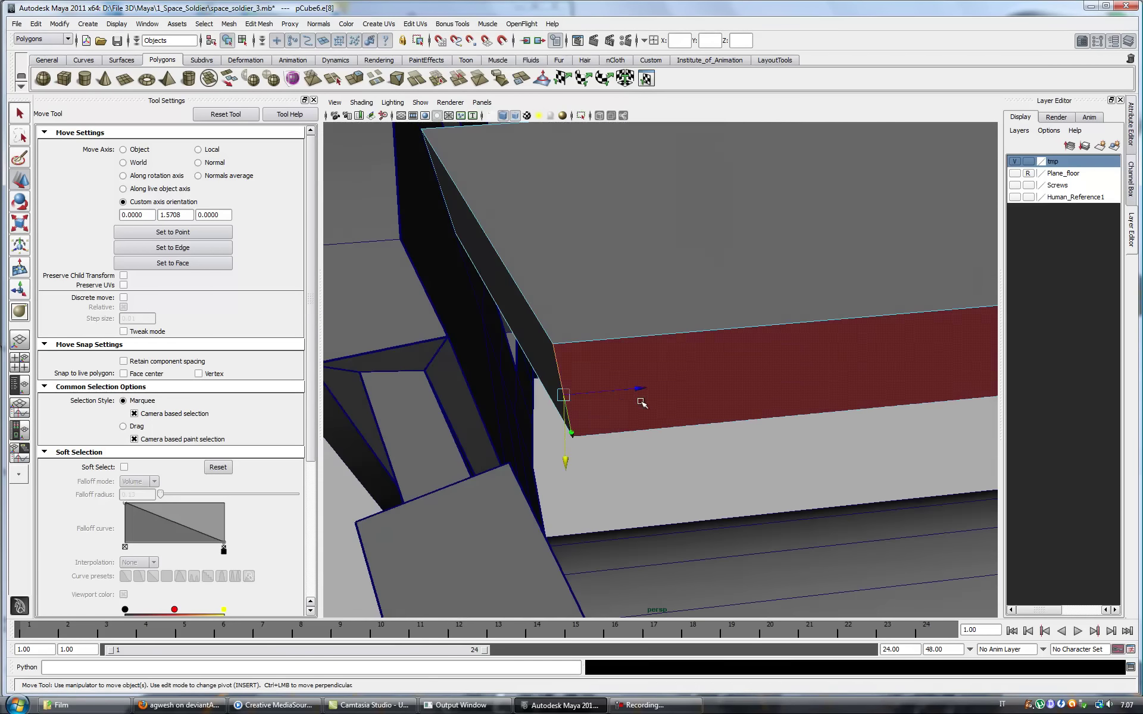
mouse_move(606, 395)
left_mouse_down("alt")
mouse_move(668, 454)
mouse_move(694, 288)
mouse_move(694, 339)
mouse_move(774, 431)
mouse_move(707, 294)
mouse_move(694, 387)
mouse_move(595, 357)
mouse_move(520, 357)
mouse_move(694, 339)
mouse_move(581, 377)
mouse_move(619, 391)
mouse_move(467, 401)
left_mouse_up("alt")
left_click(779, 435)
- Undo the unwanted face selection and stretched corner moves on the box
key("ctrl+z")
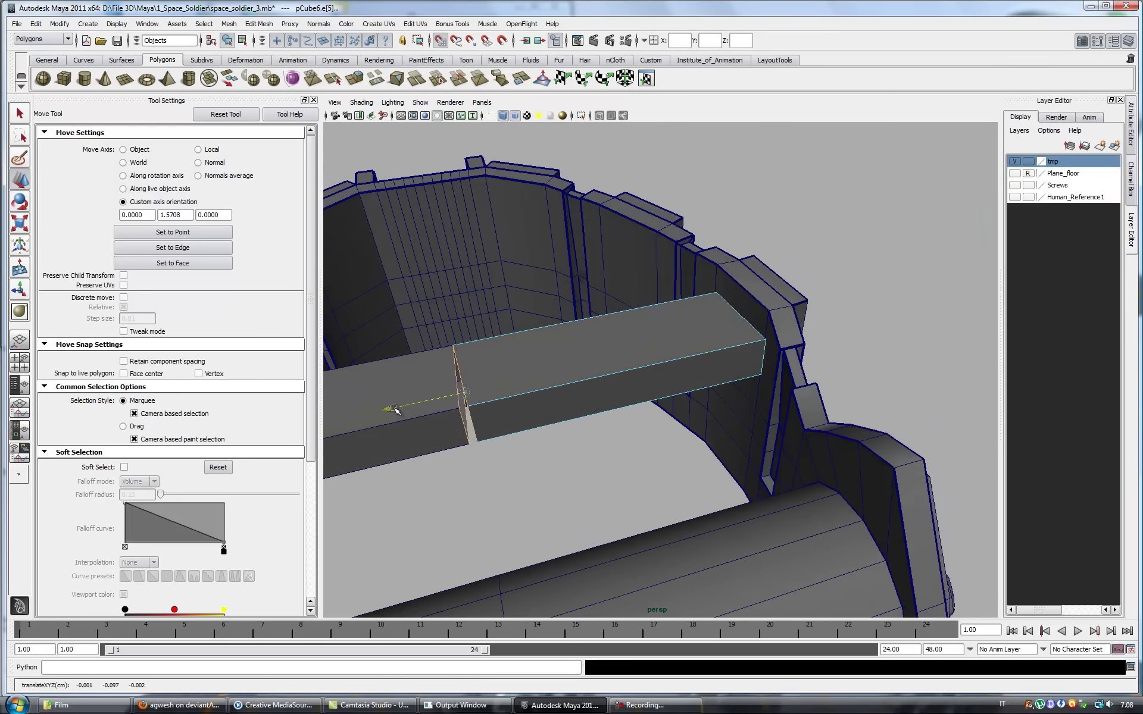
key("q")
left_click_drag(388, 410, 535, 382, "alt")
right_click_drag(536, 383, 553, 357)
key("w")
key("ctrl+z")
mouse_move(487, 488)
left_mouse_down()
mouse_move(485, 455)
mouse_move(589, 458)
mouse_move(561, 421)
left_mouse_up()
key("ctrl+z")
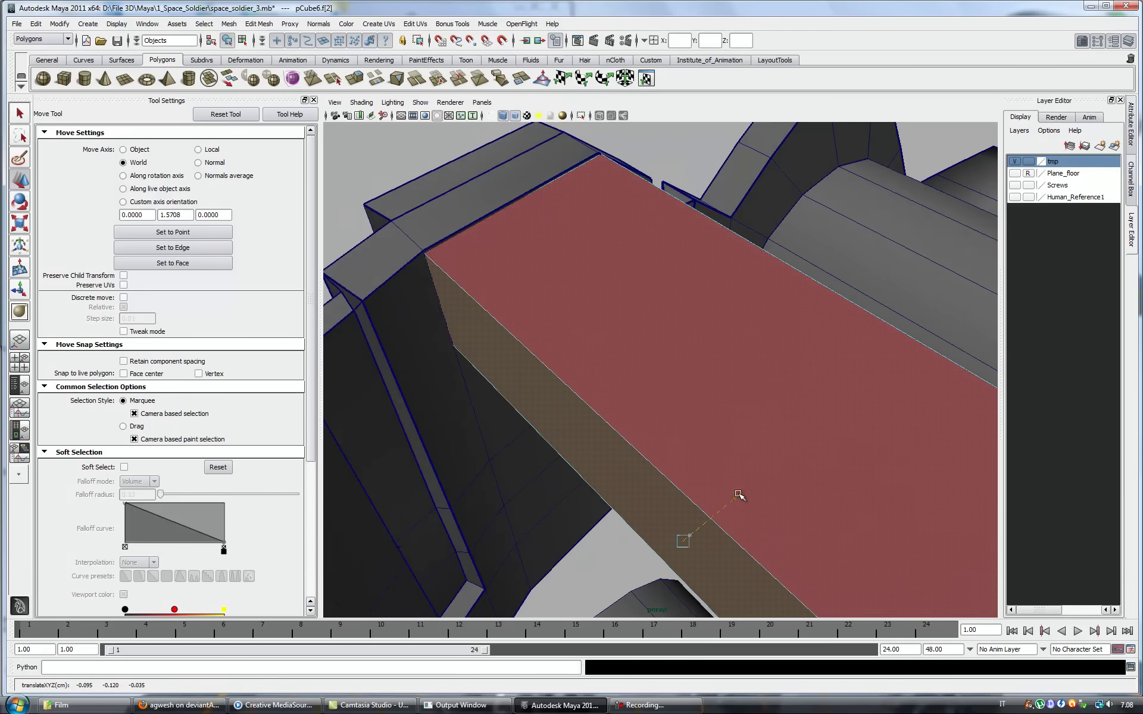
left_click_drag(738, 494, 449, 379, "alt")
- Select the box's side face and view it from the orthographic top view
left_click(451, 385)
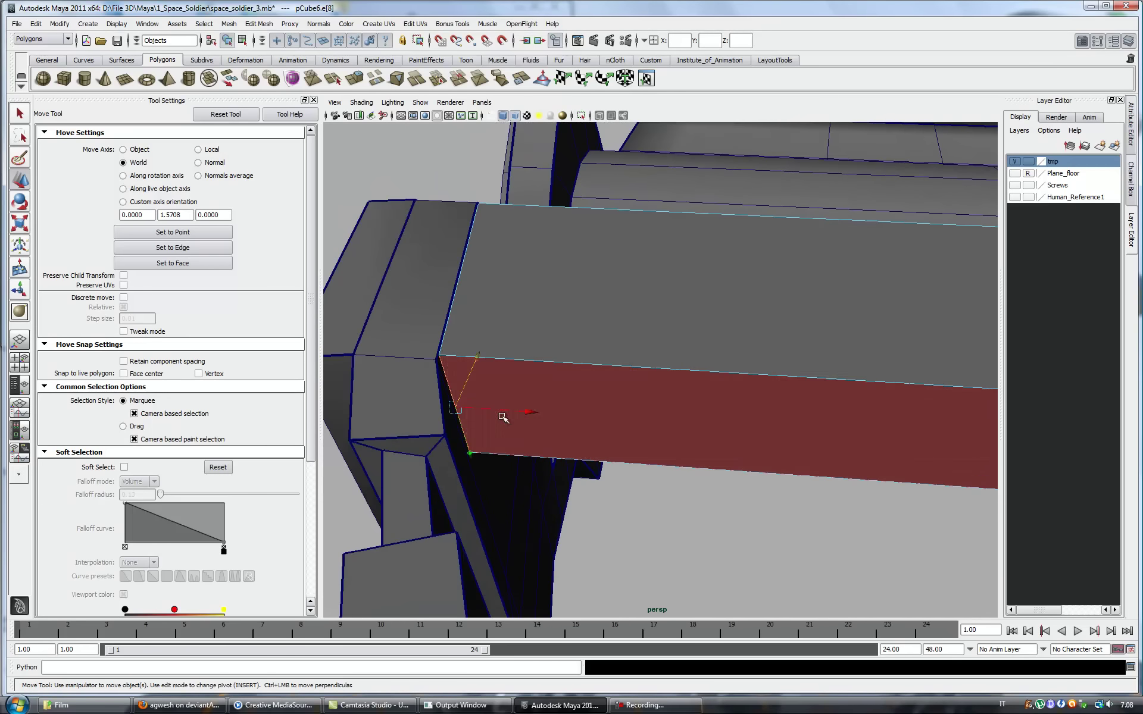
left_click(686, 434)
mouse_move(879, 386)
left_mouse_down("alt")
mouse_move(857, 411)
mouse_move(774, 310)
left_mouse_up("alt")
left_click(482, 101)
left_click(615, 164)
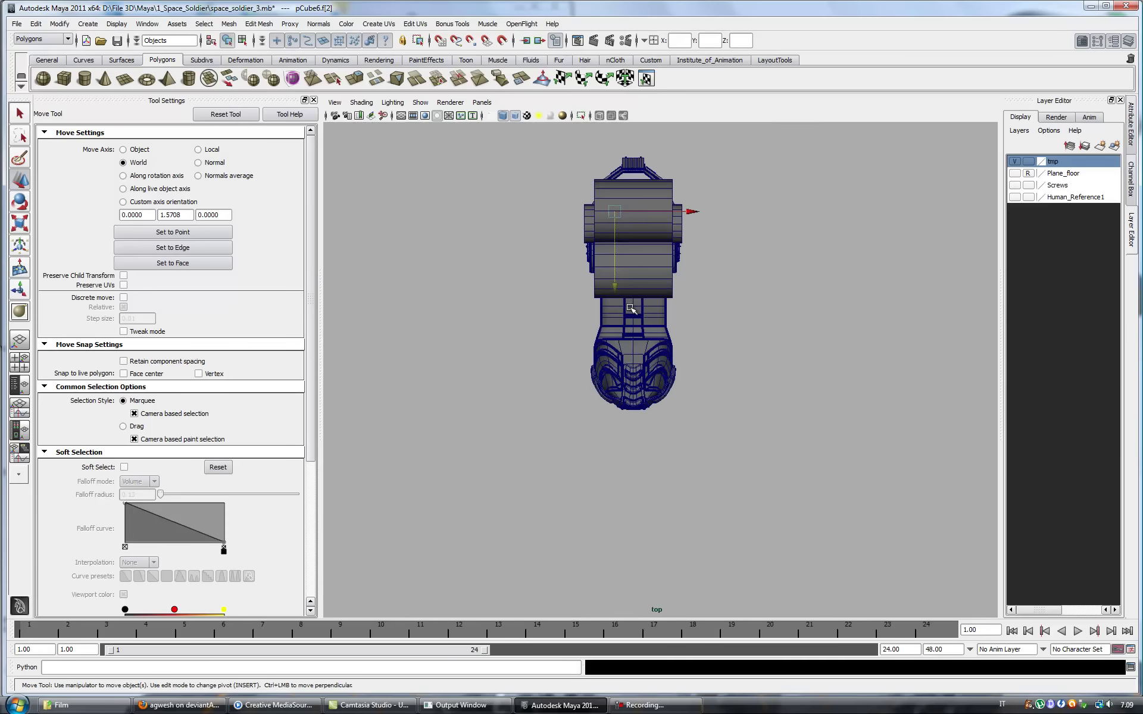
- Toggle the tmp layer, return to perspective and select the box's end face
left_click(1014, 162)
scroll(688, 311, "up", 5)
scroll(761, 352, "up", 3)
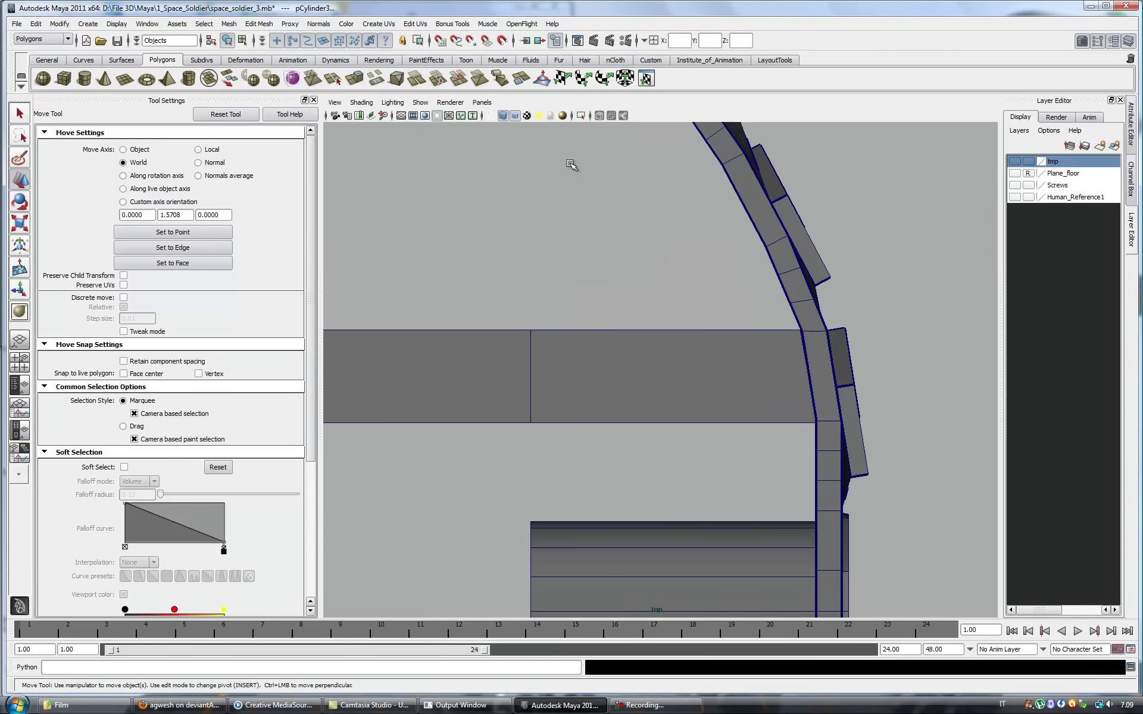
left_click(482, 101)
left_click(615, 113)
mouse_move(517, 127)
left_click(810, 364)
left_click_drag(809, 365, 625, 268, "alt")
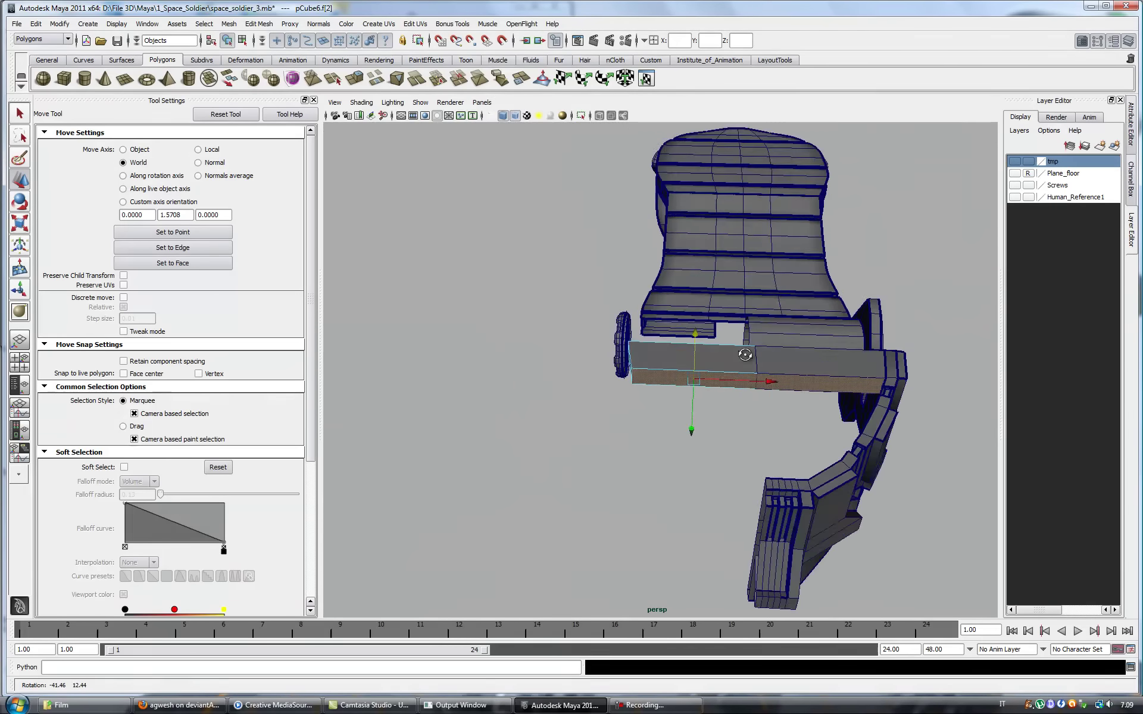
- Extrude the end face outward in the top view
left_click(482, 102)
left_click(607, 164)
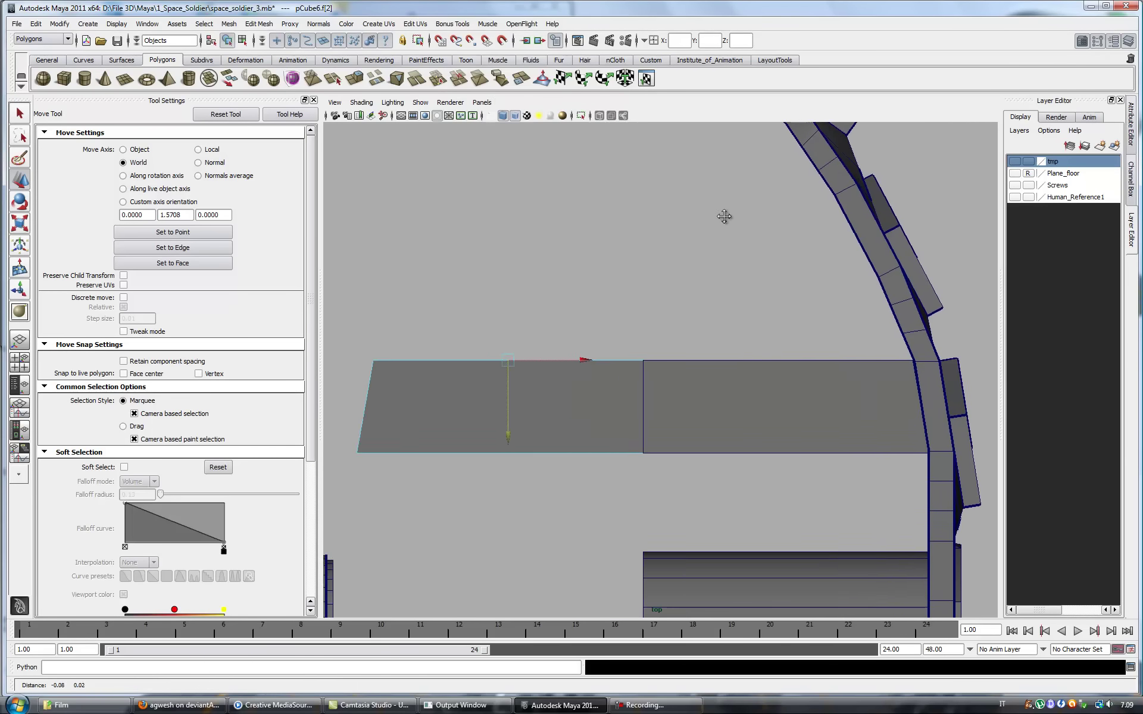
key("ctrl+e")
left_click_drag(470, 282, 470, 191)
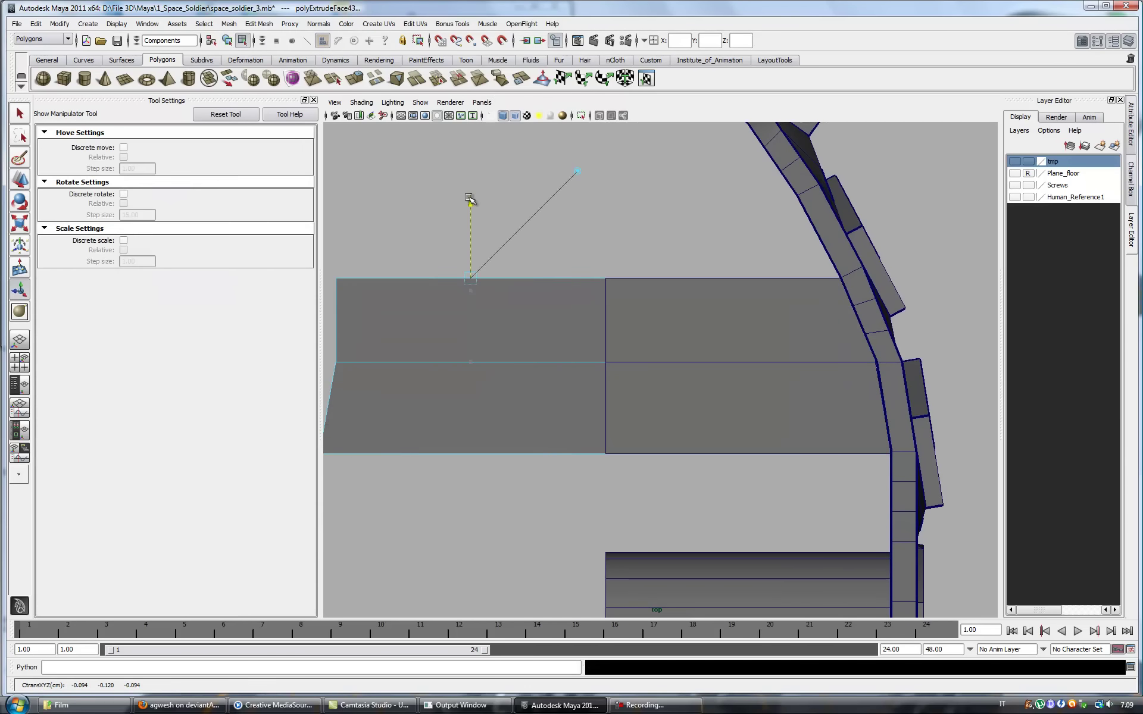
- Lengthen the extrusion along the boot in a Two Panes Stacked layout
left_click(482, 103)
left_click(619, 213)
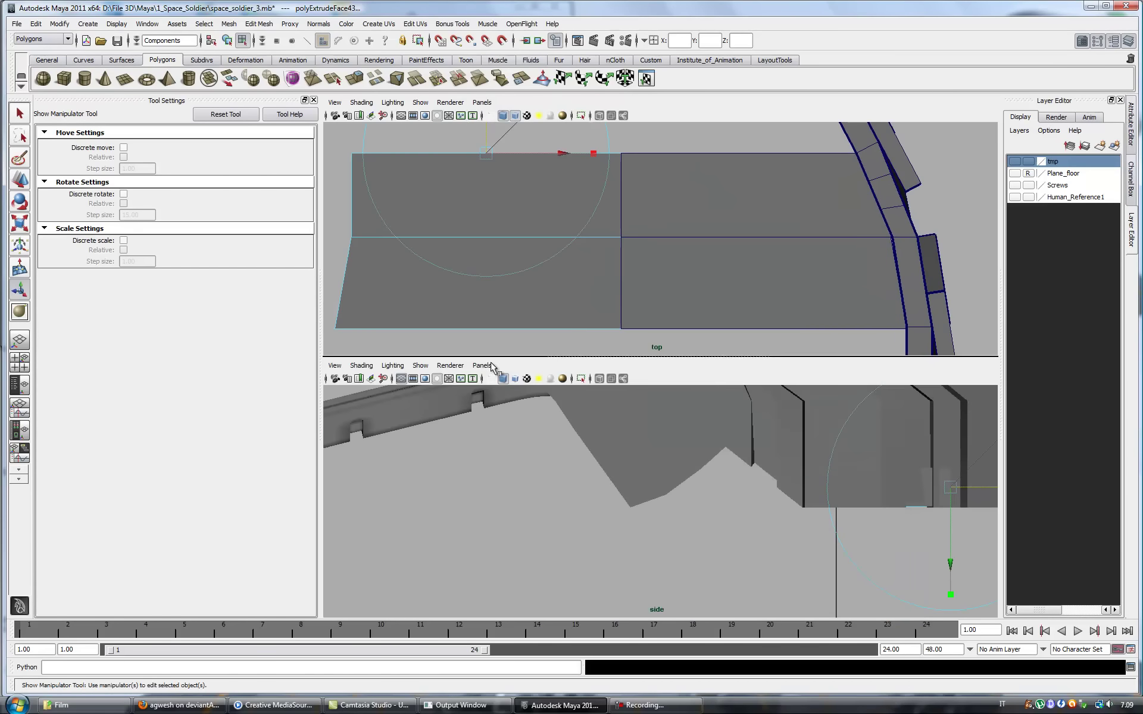
left_click_drag(595, 476, 654, 497, "alt")
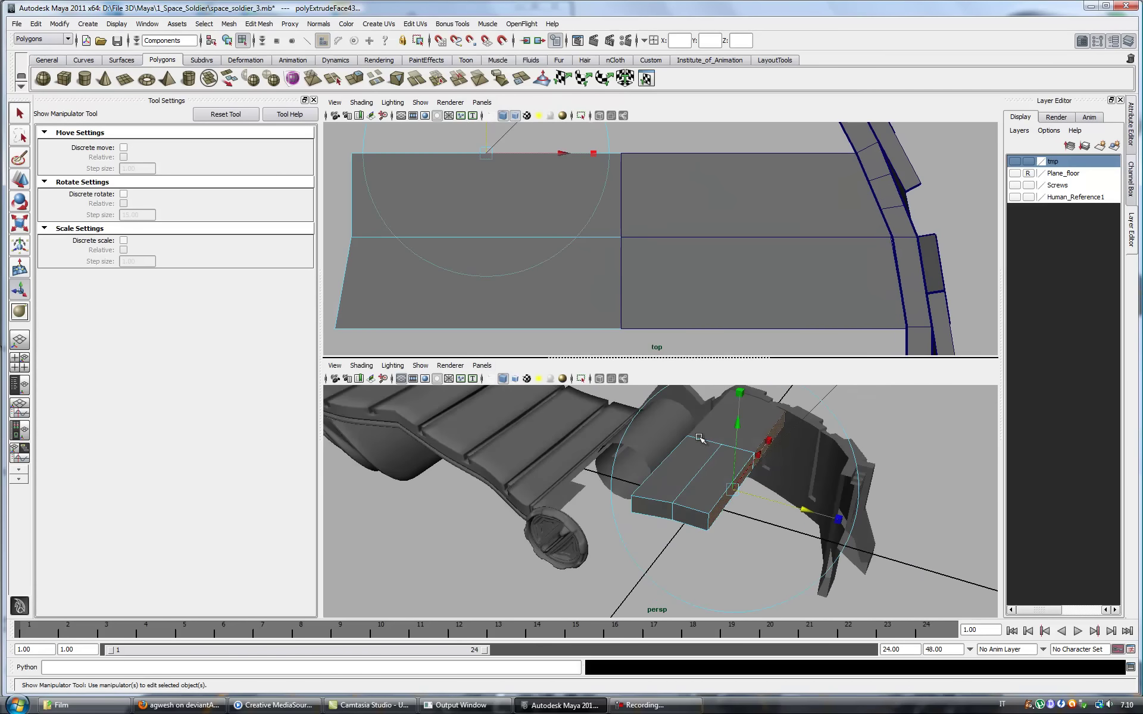
middle_click_drag(718, 124, 752, 250, "alt")
left_click_drag(516, 200, 511, 124)
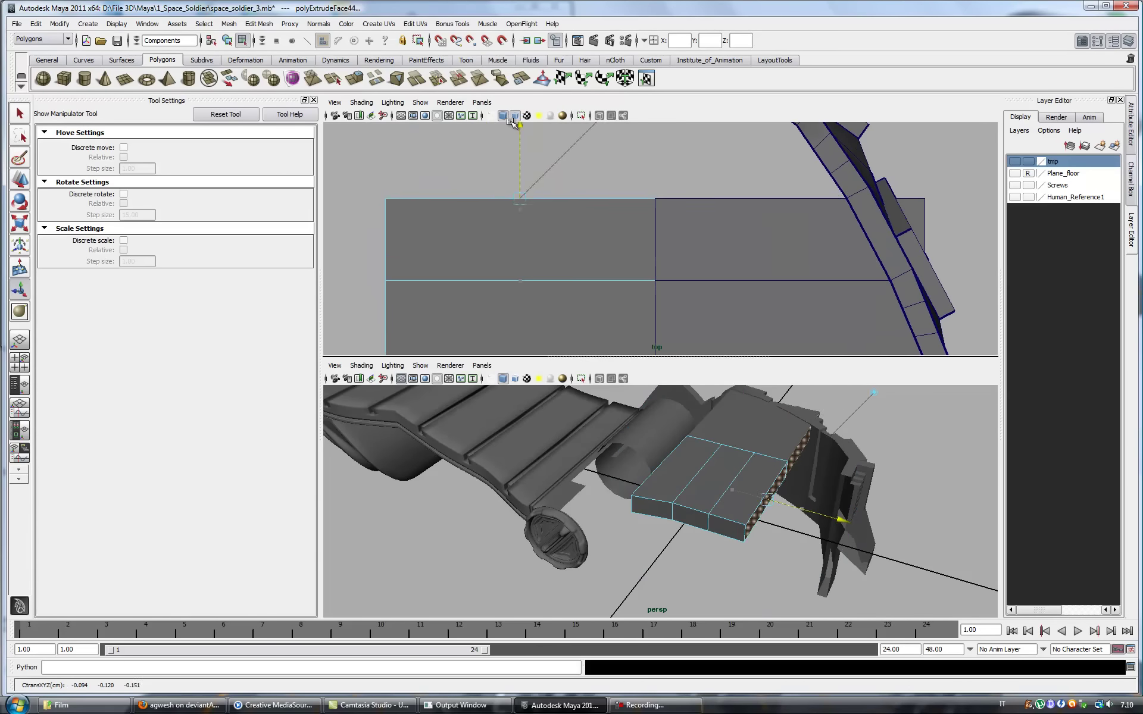
- Extrude the end face again and shift a strap edge sideways
key("g")
left_click_drag(530, 286, 533, 214)
mouse_move(715, 464)
left_mouse_down("alt")
mouse_move(777, 429)
mouse_move(645, 486)
left_mouse_up("alt")
right_click_drag(645, 486, 647, 515)
left_click(676, 502)
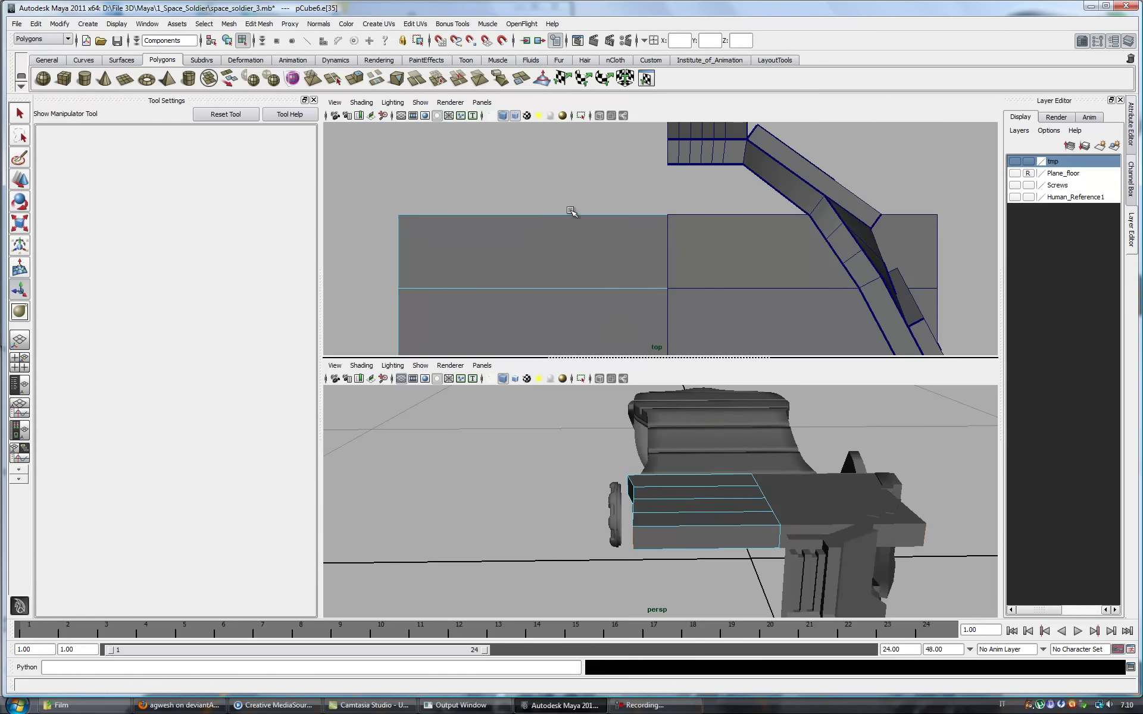
left_click(24, 179)
left_click_drag(487, 215, 479, 219)
- Slide edges and vertices along X to taper the strap's rounded end
left_click_drag(595, 506, 714, 488, "alt")
right_click(714, 488)
left_click(676, 505)
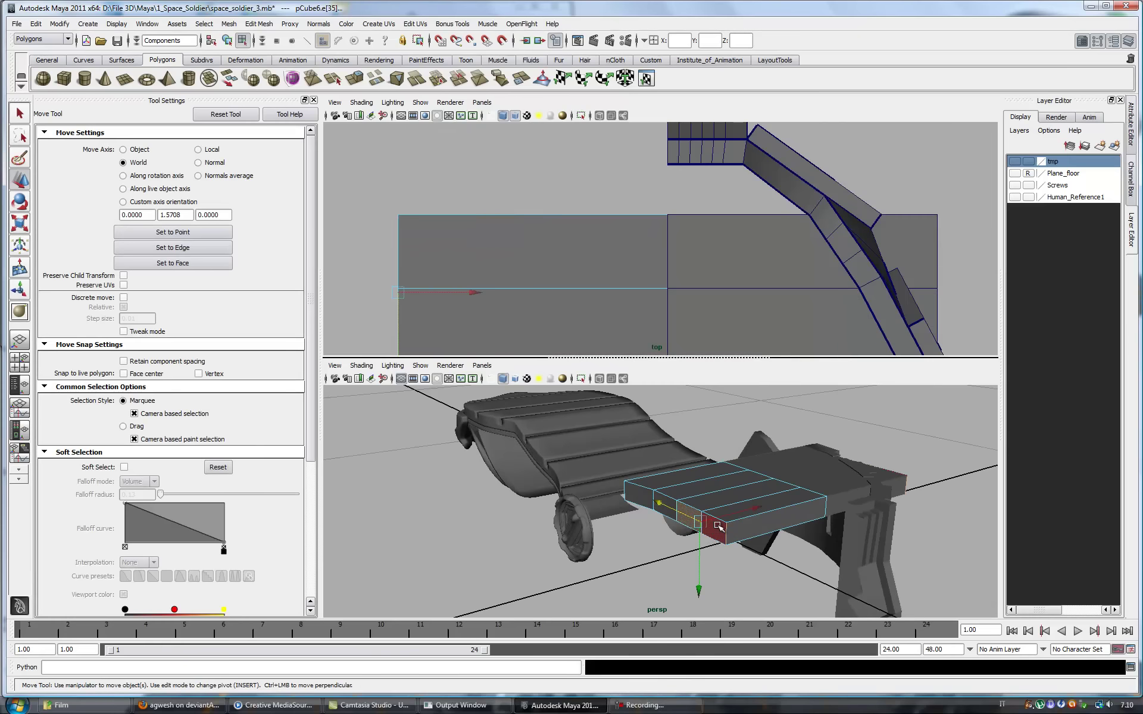
left_click_drag(481, 293, 672, 320)
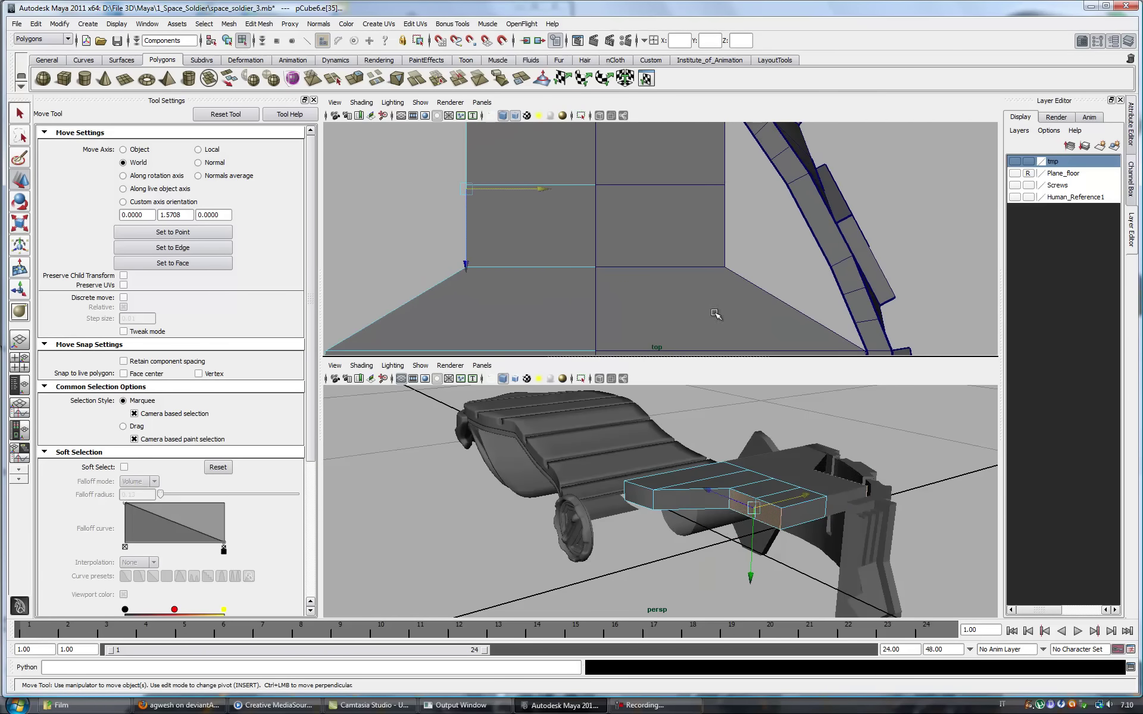
right_click_drag(725, 498, 731, 491)
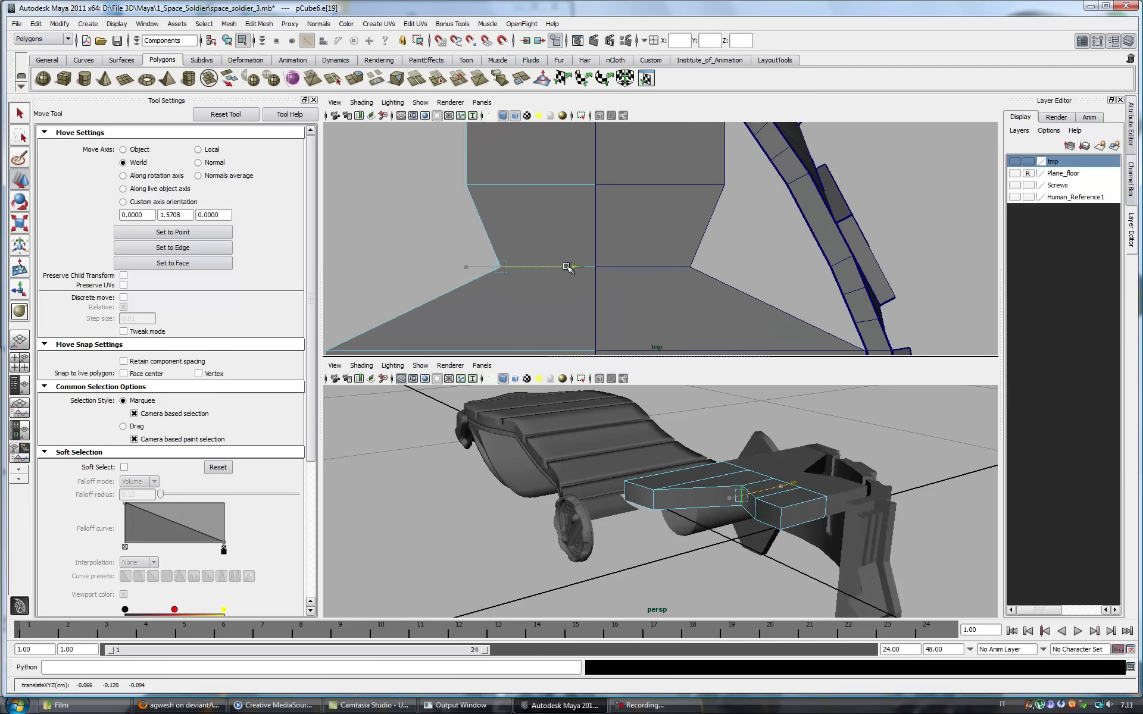
left_click_drag(553, 268, 429, 266)
left_click_drag(538, 185, 483, 186)
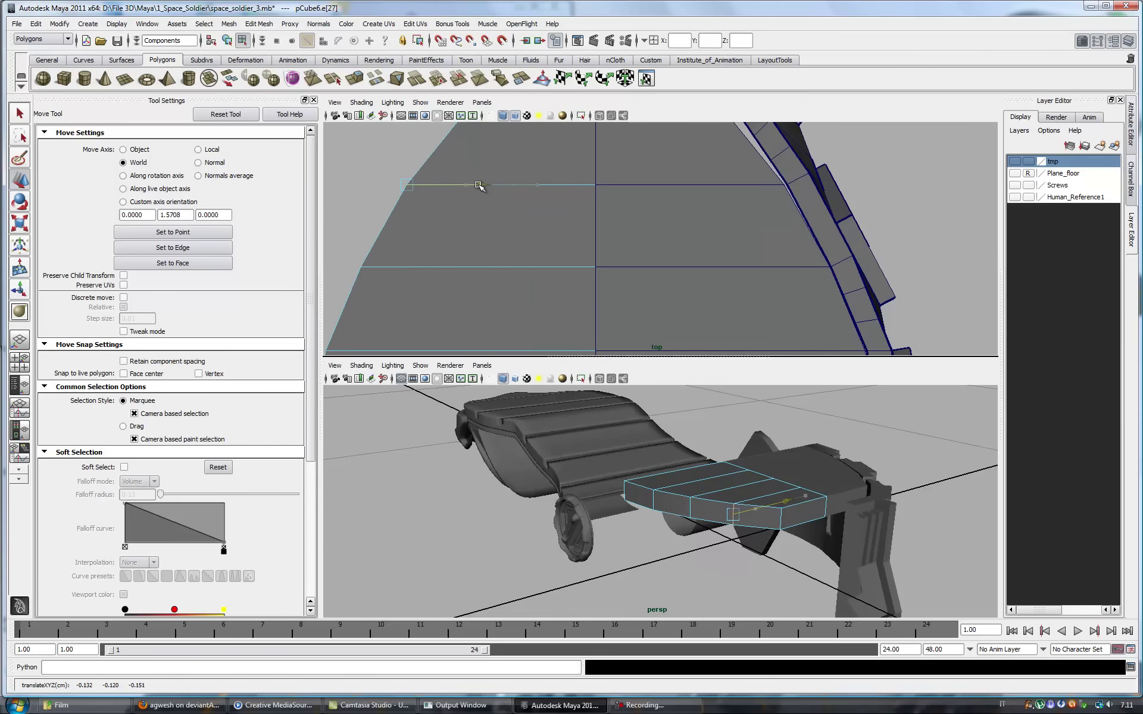
middle_click_drag(695, 193, 682, 256, "alt")
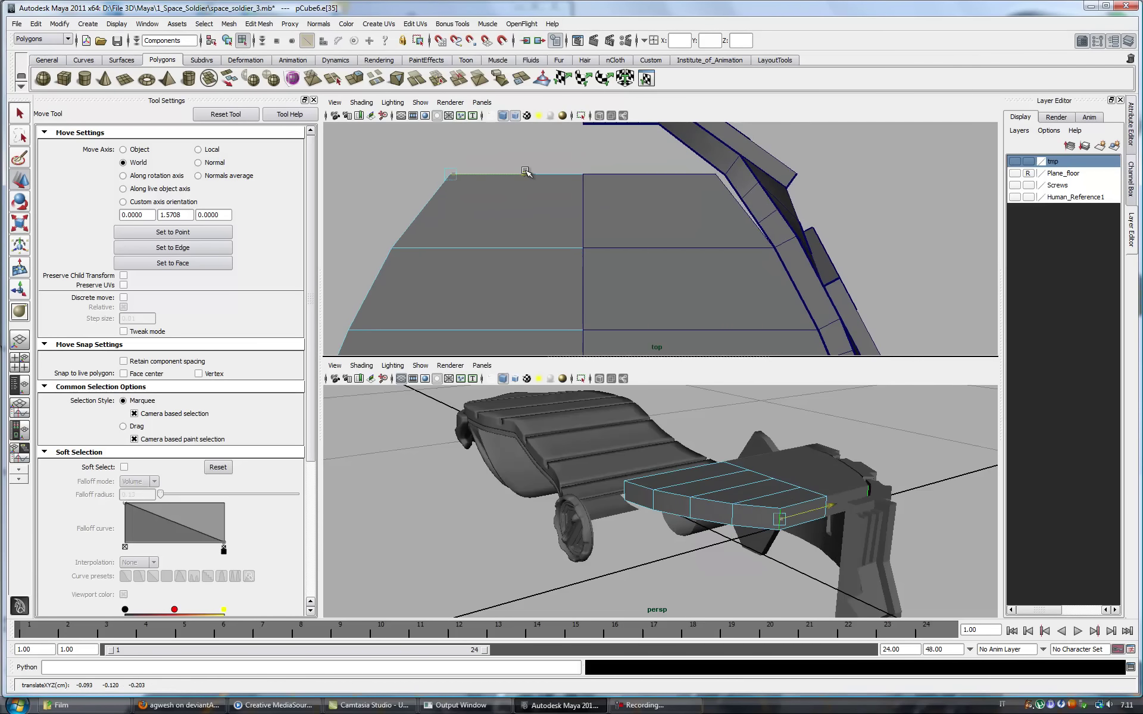
- Extrude the strap's end face once more for moving
left_click(798, 520)
key("ctrl+e")
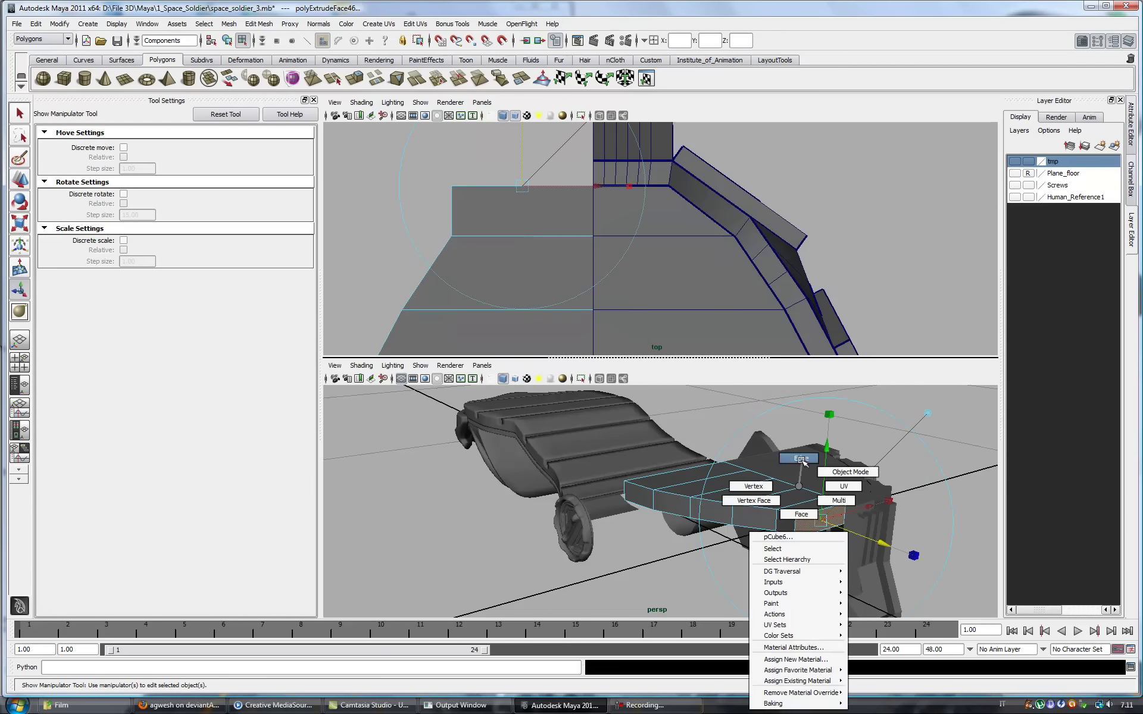
right_click_drag(799, 527, 773, 500)
key("w")
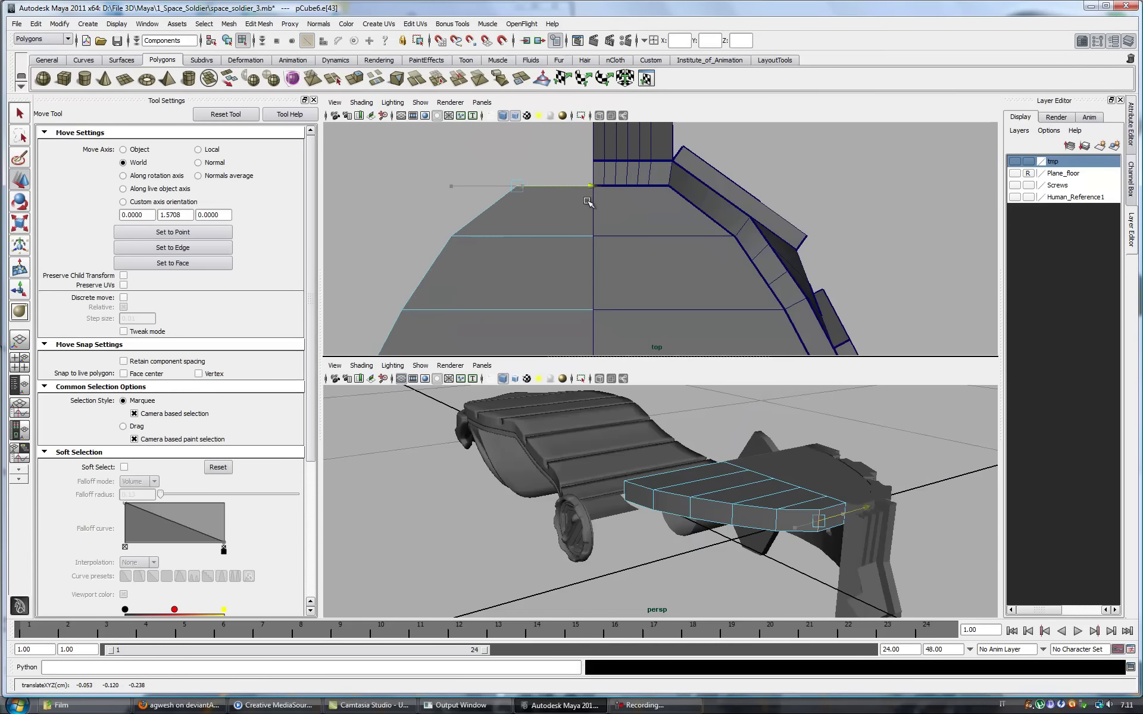
left_click_drag(744, 476, 684, 471, "alt")
- Maximize the perspective view and extrude a strap face stretched over the side cylinder
scroll(684, 250, "down", 5)
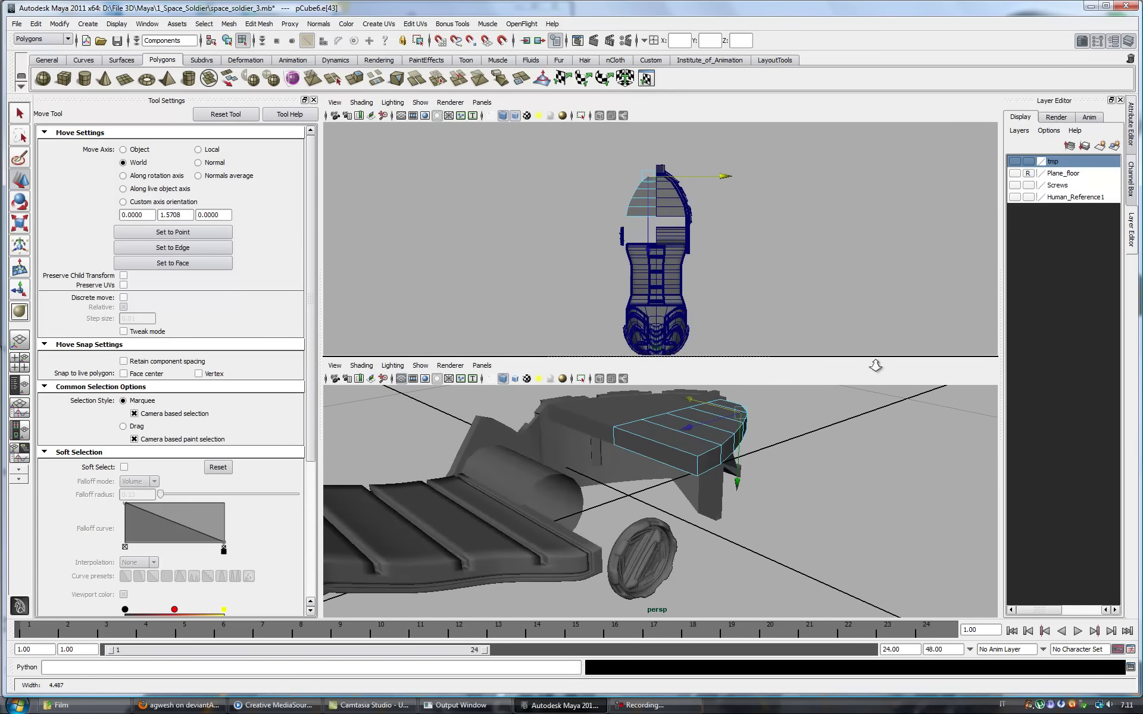
left_click(479, 103)
left_click(602, 115)
key("space")
mouse_move(655, 357)
left_mouse_down("alt")
mouse_move(725, 475)
mouse_move(734, 454)
mouse_move(474, 378)
left_mouse_up("alt")
key("ctrl+e")
key("w")
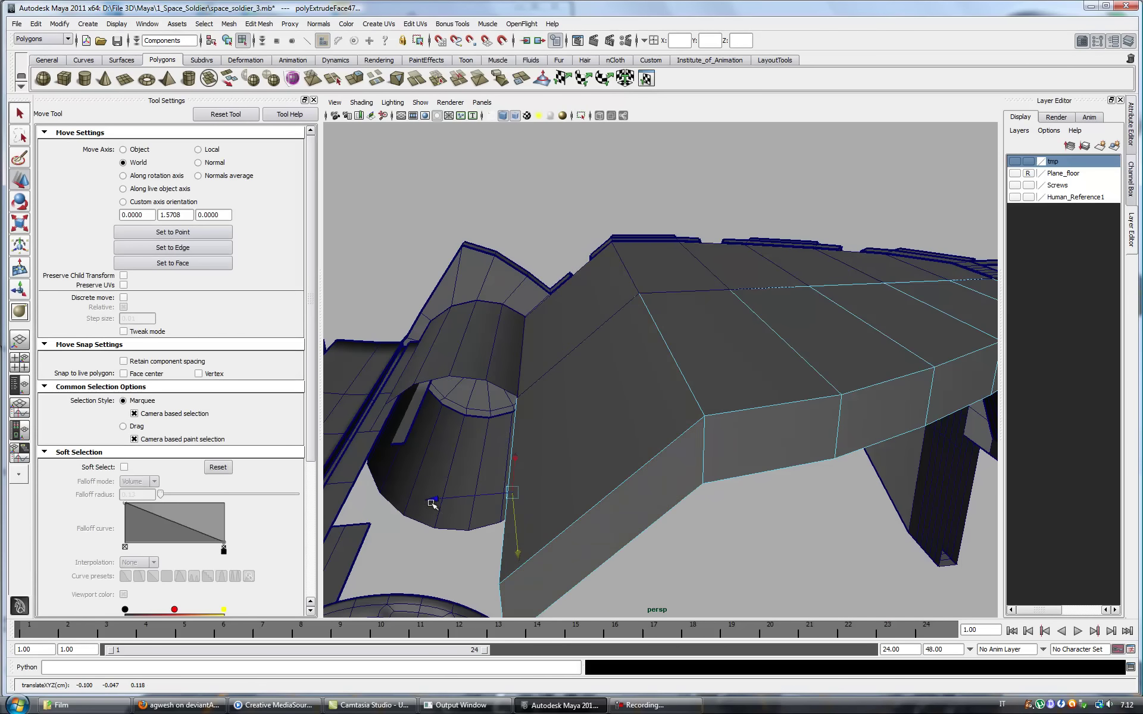
middle_click_drag(433, 504, 464, 552)
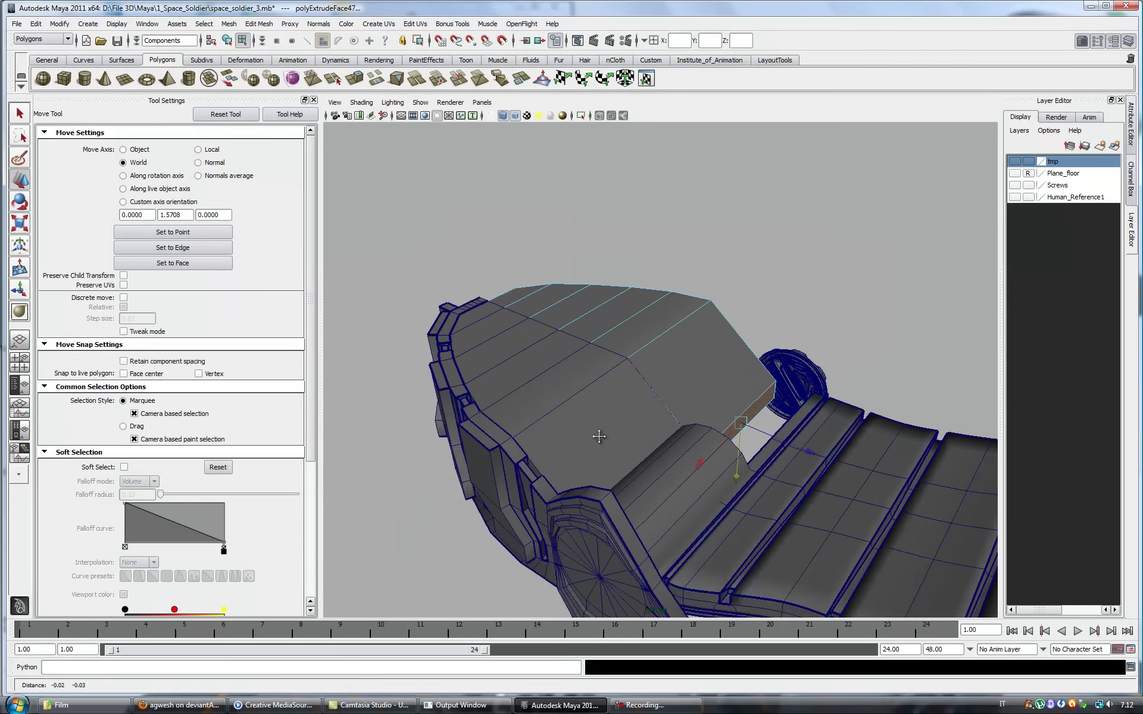
- Add edge loops across the strap with the Insert Edge Loop Tool
left_click_drag(480, 580, 599, 434, "alt")
left_click(259, 24)
left_click(302, 116)
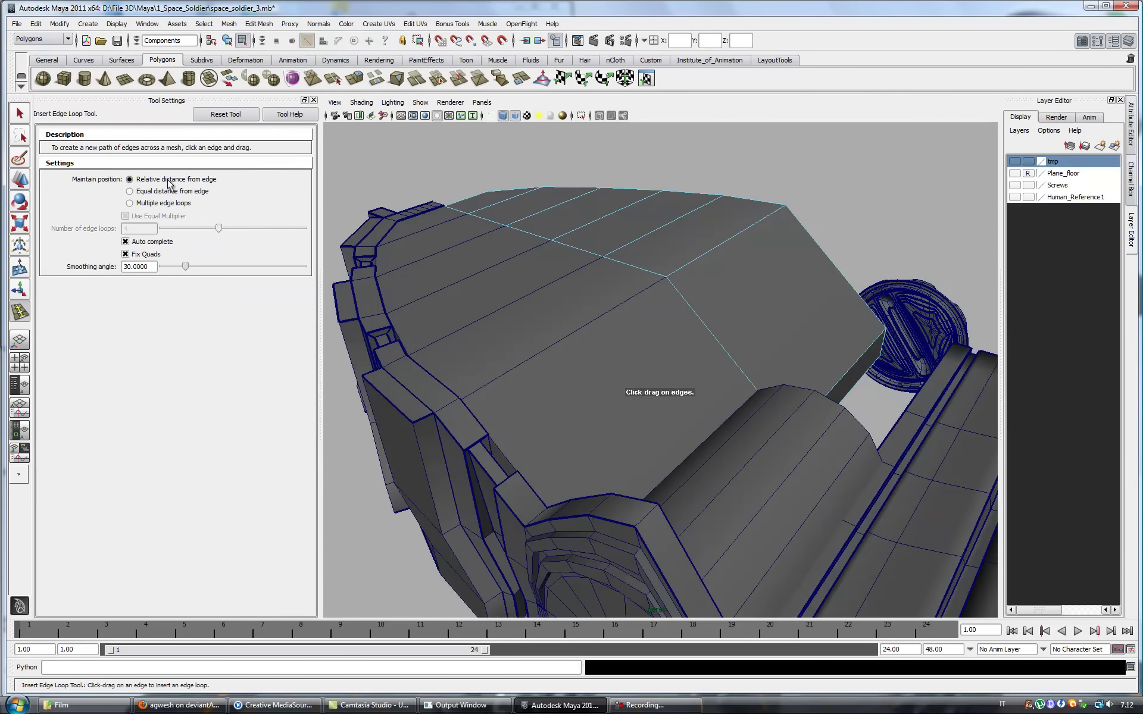
key("ctrl+z")
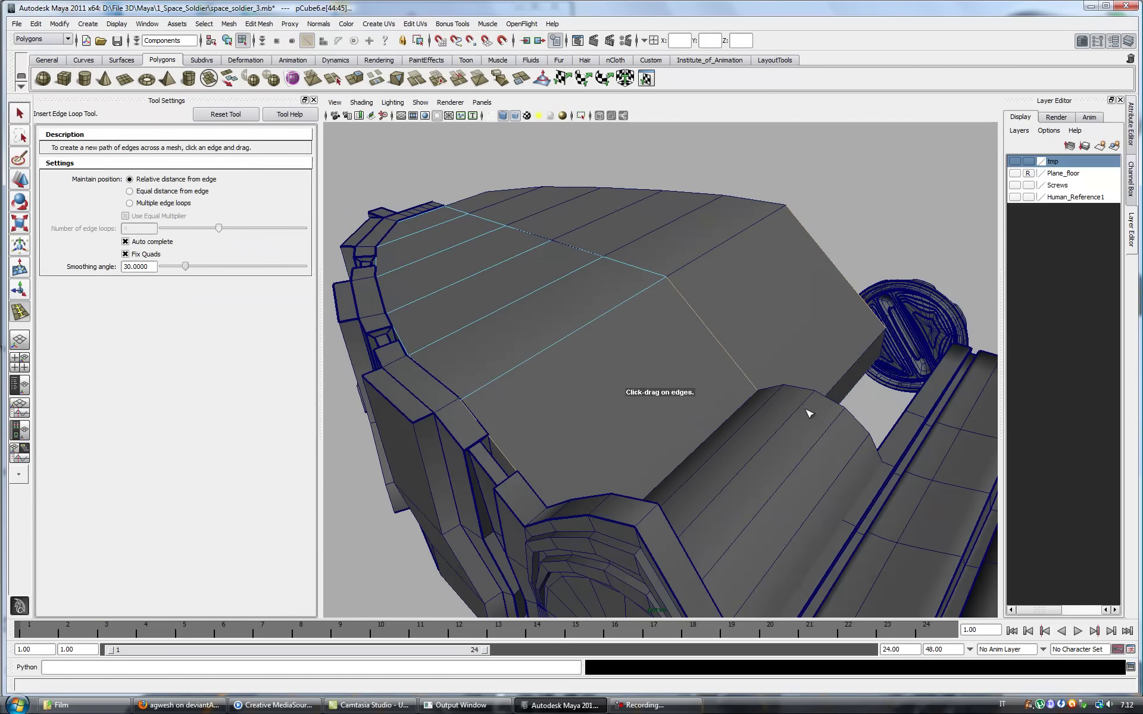
mouse_move(682, 310)
left_mouse_down("alt")
mouse_move(643, 395)
mouse_move(707, 347)
left_mouse_up("alt")
key("q")
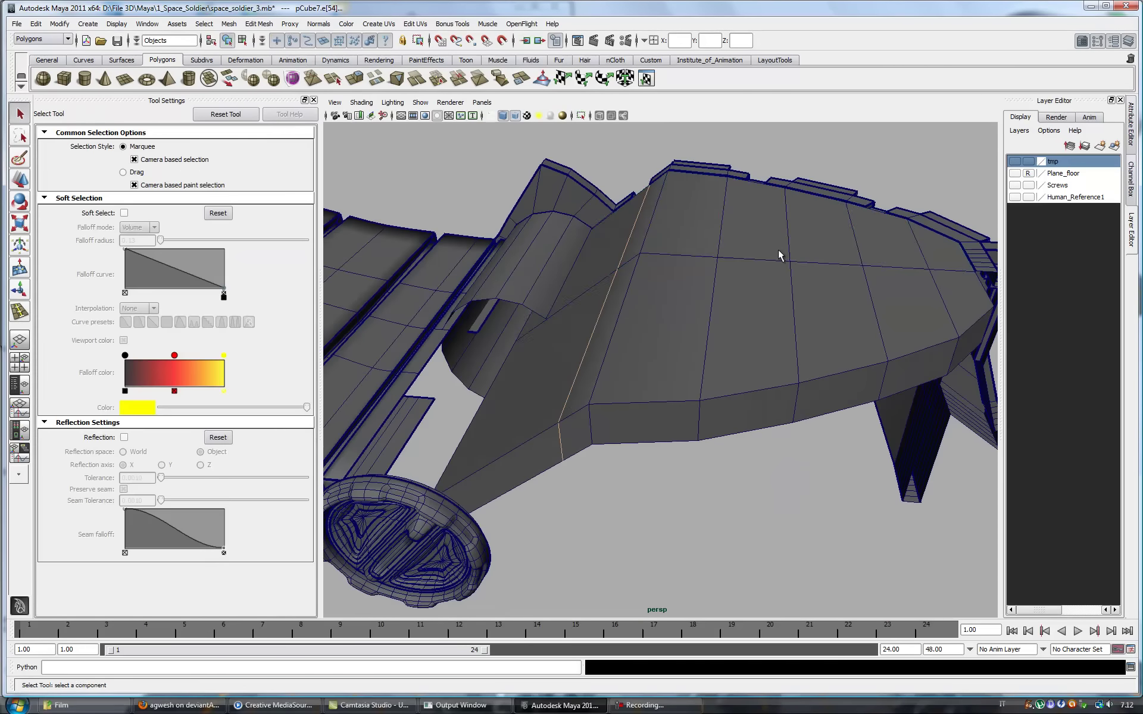
left_click(19, 178)
mouse_move(535, 357)
left_mouse_down("alt")
mouse_move(848, 309)
mouse_move(805, 328)
left_mouse_up("alt")
- Extrude three alternating strap faces upward into ridges and preview the mesh smoothed
key("F11")
left_click(590, 334)
left_click(720, 333, "shift")
left_click(839, 333, "shift")
key("ctrl+e")
left_click_drag(574, 184, 655, 298)
key("q")
key("3")
left_click(693, 304)
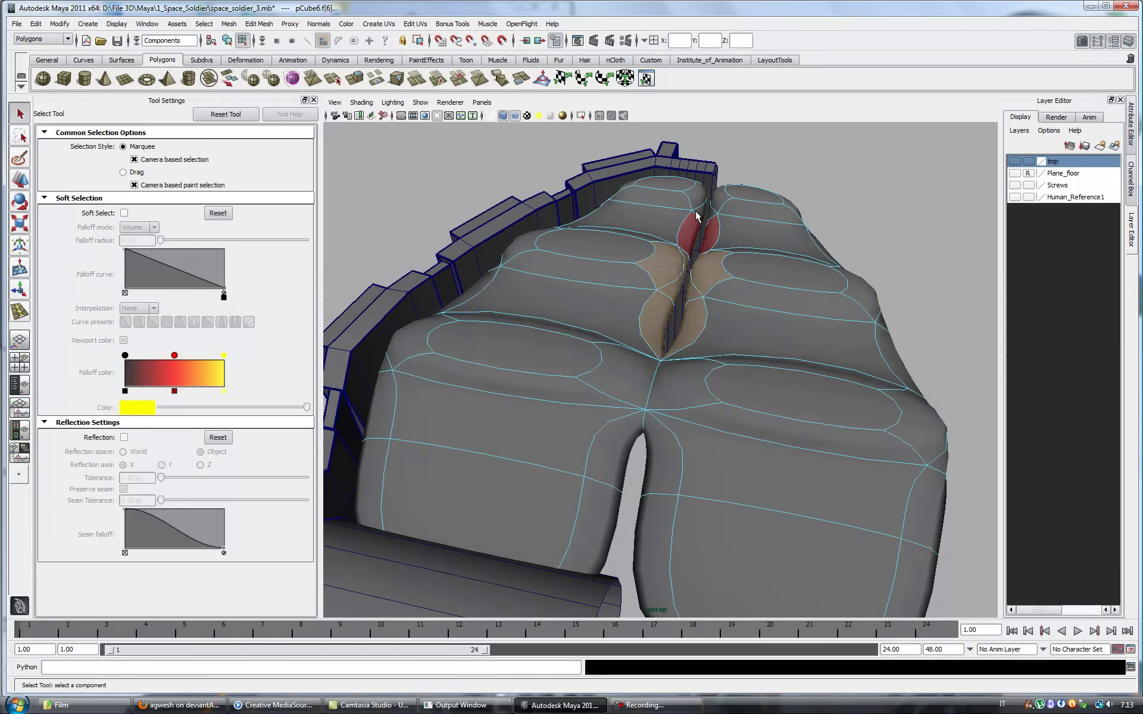
- Fill the hole in the strap with the Append to Polygon Tool
mouse_move(661, 472)
left_mouse_down("alt")
mouse_move(659, 572)
mouse_move(734, 437)
left_mouse_up("alt")
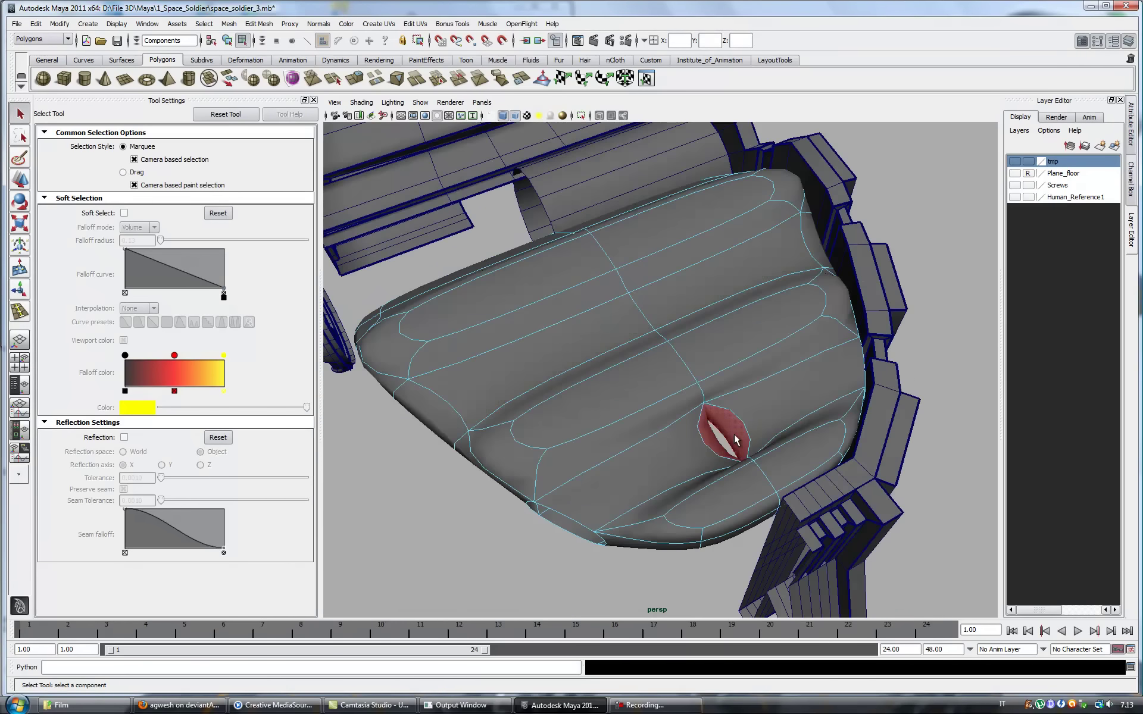
mouse_move(667, 465)
left_mouse_down("alt")
mouse_move(701, 459)
mouse_move(658, 467)
mouse_move(689, 460)
mouse_move(621, 433)
left_mouse_up("alt")
left_click(259, 24)
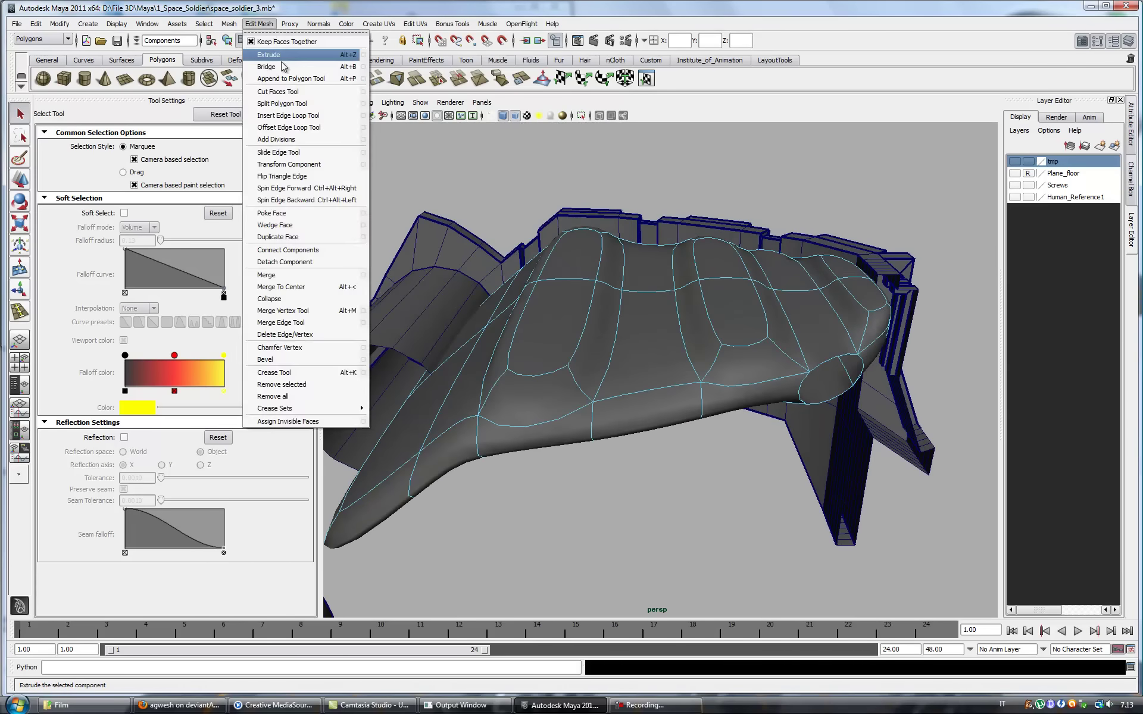
left_click(280, 75)
key("q")
- Select the strap's border edge loop and apply the Crease Tool to it
left_click_drag(864, 369, 844, 378, "alt")
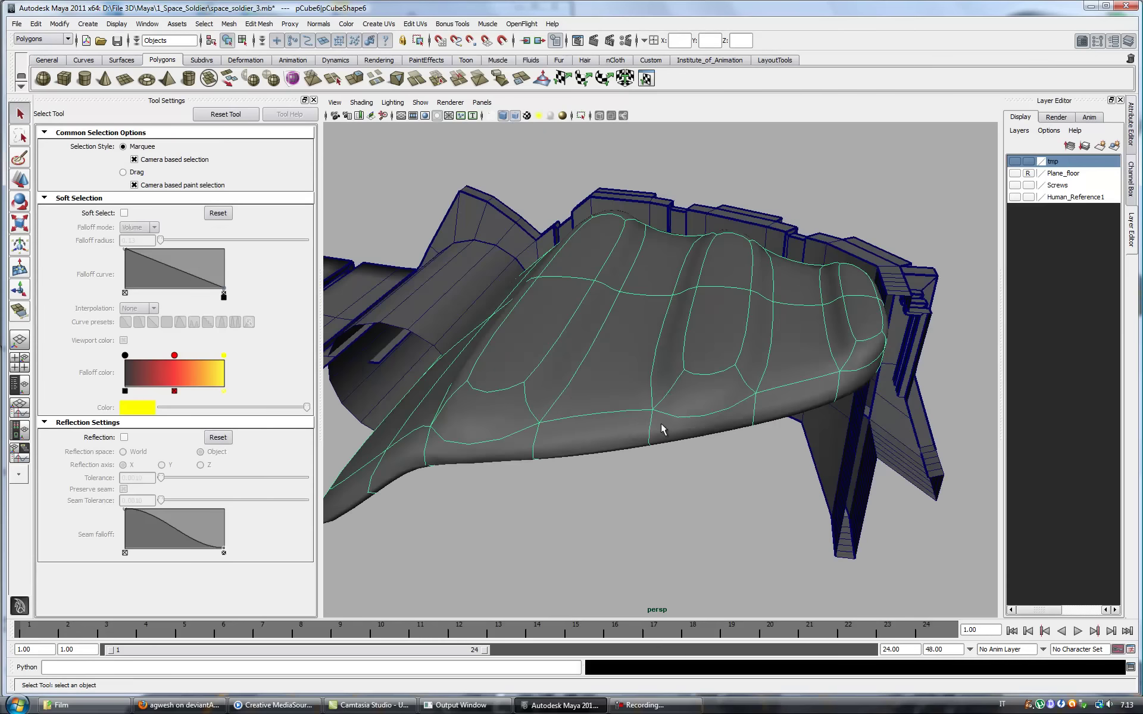
left_click_drag(685, 421, 590, 322, "alt")
key("F10")
double_click(634, 410)
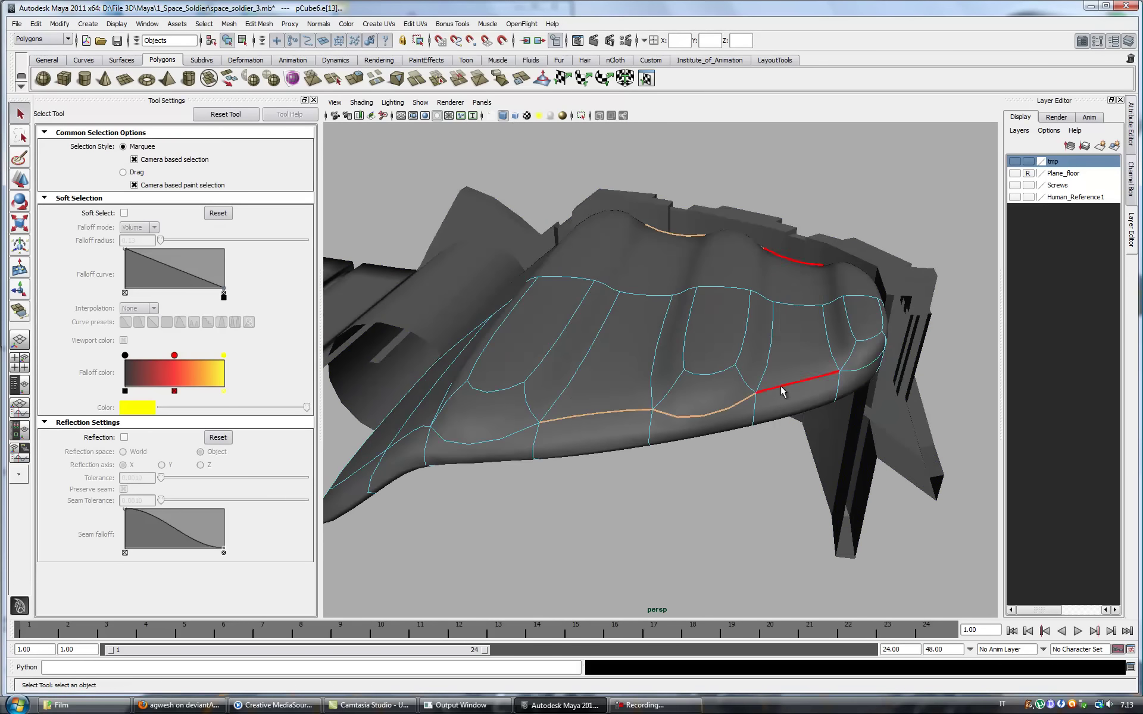
mouse_move(416, 439)
left_mouse_down("alt")
mouse_move(776, 217)
mouse_move(806, 370)
mouse_move(553, 443)
mouse_move(407, 340)
left_mouse_up("alt")
left_click(259, 24)
left_click(280, 304)
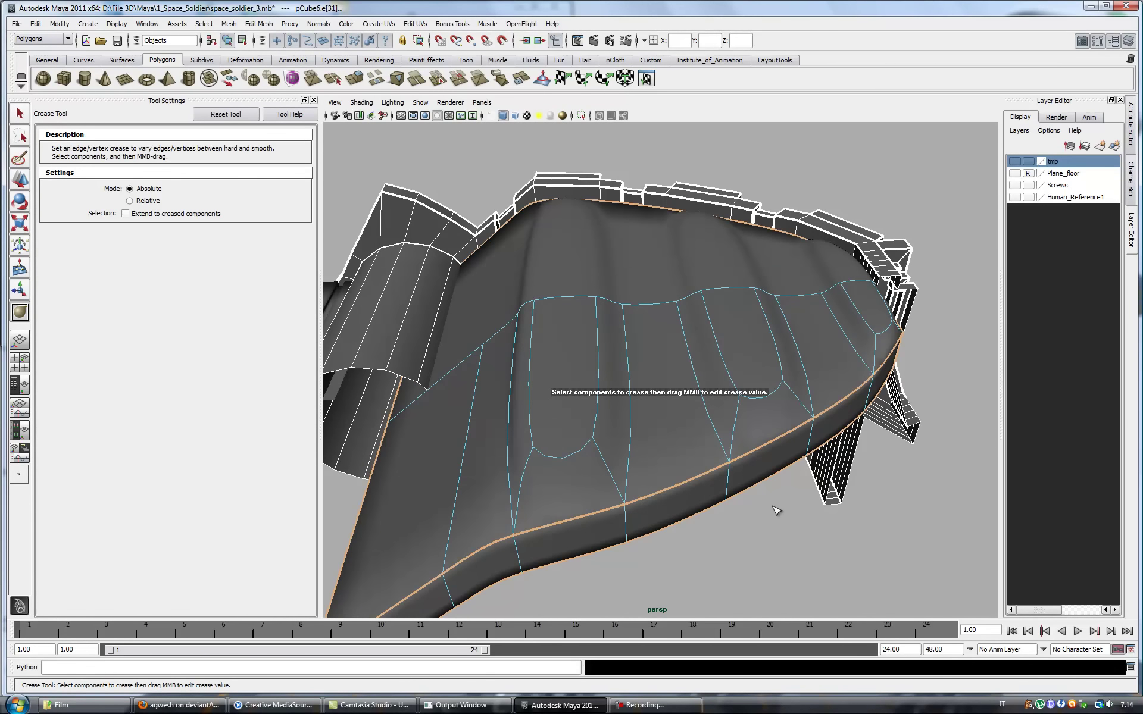
- Select the strap's groove edge loops and middle-drag a crease value onto them
key("q")
left_click(635, 449)
right_click_drag(595, 443, 597, 402)
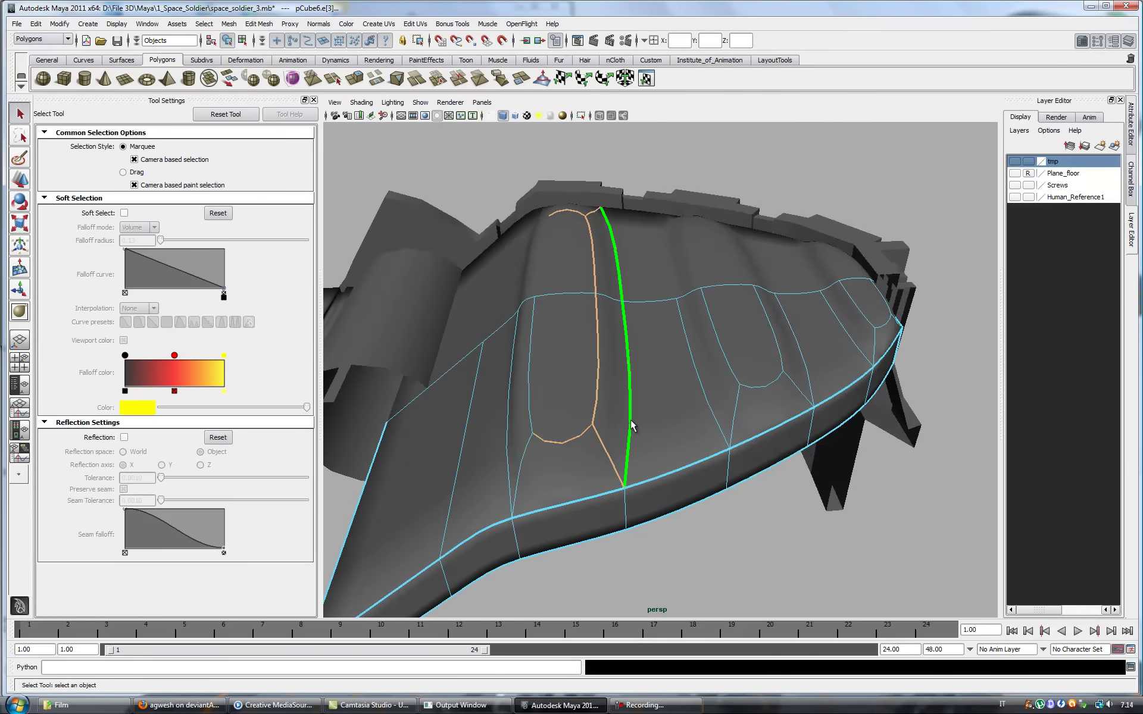
left_click_drag(885, 329, 920, 370, "alt")
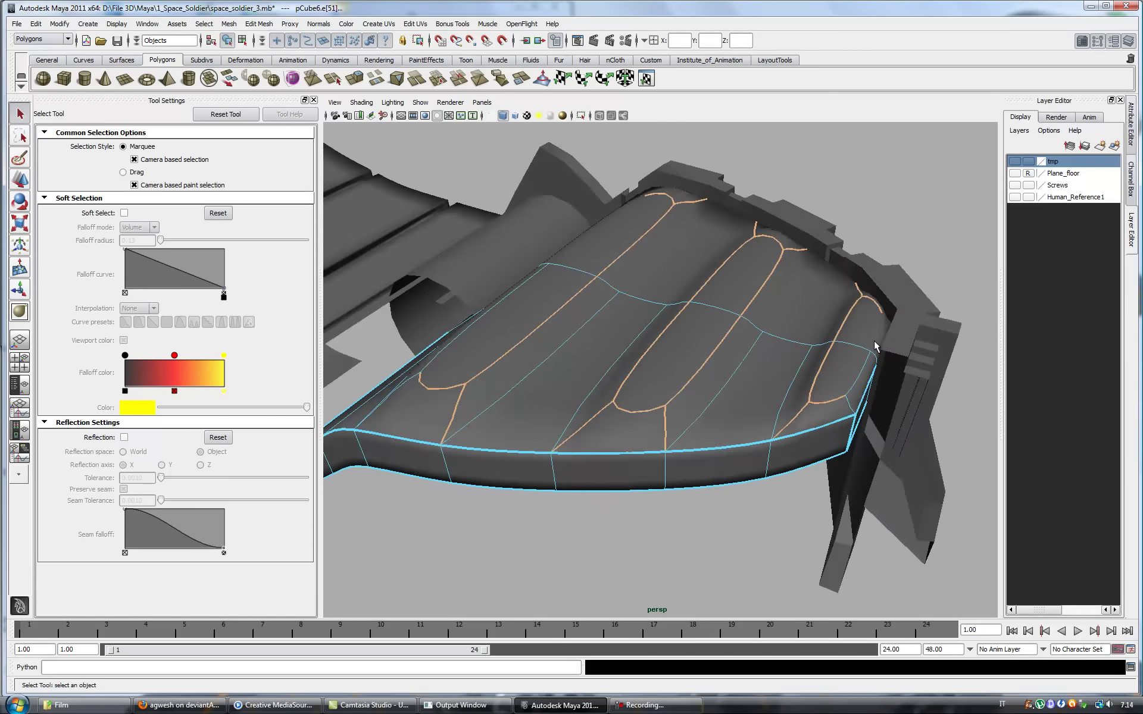
left_click(920, 370)
key("3")
mouse_move(881, 417)
left_mouse_down("alt")
mouse_move(855, 455)
mouse_move(823, 451)
mouse_move(864, 374)
left_mouse_up("alt")
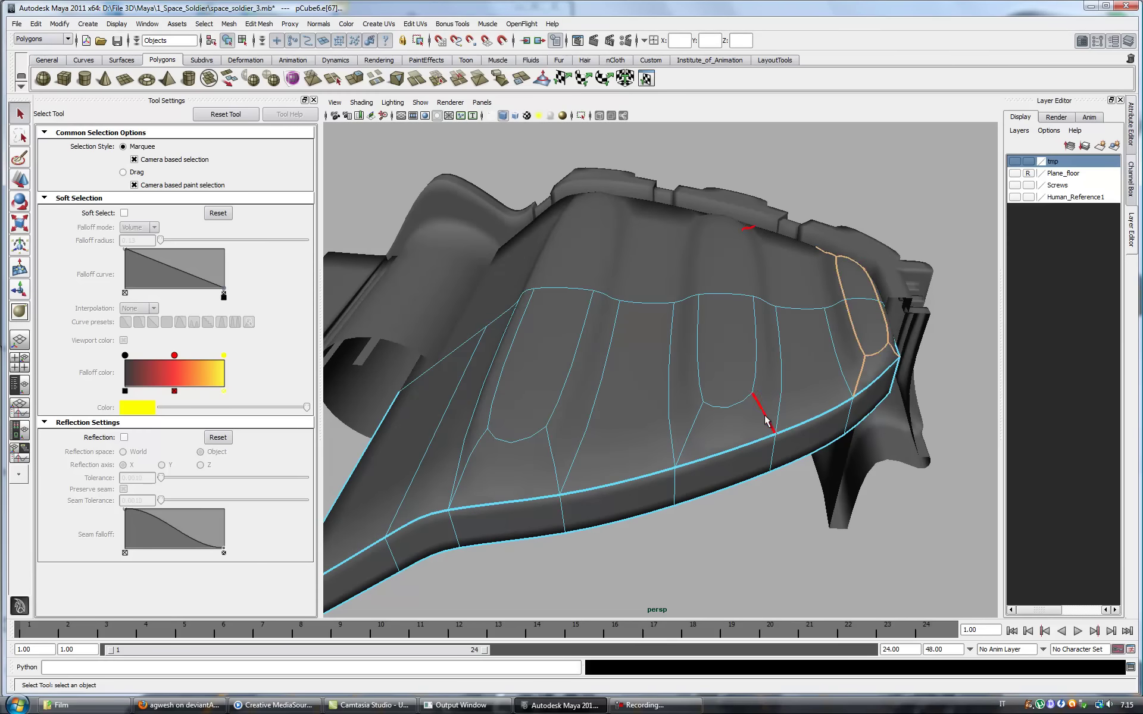
right_click_drag(551, 424, 498, 390, "shift")
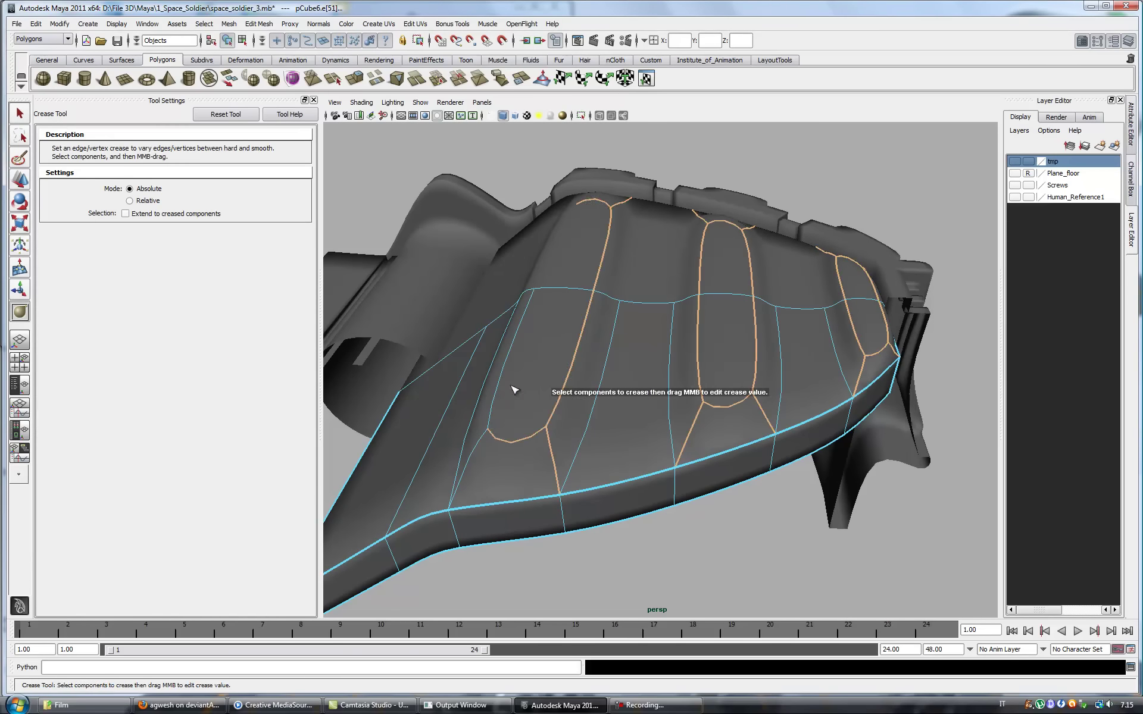
middle_click_drag(498, 390, 738, 359)
mouse_move(743, 357)
left_mouse_down("alt")
mouse_move(724, 401)
mouse_move(659, 400)
mouse_move(897, 380)
mouse_move(768, 333)
mouse_move(810, 364)
left_mouse_up("alt")
- Tumble around the boot to inspect the smoothed, creased strap
key("q")
right_click_drag(672, 351, 672, 330)
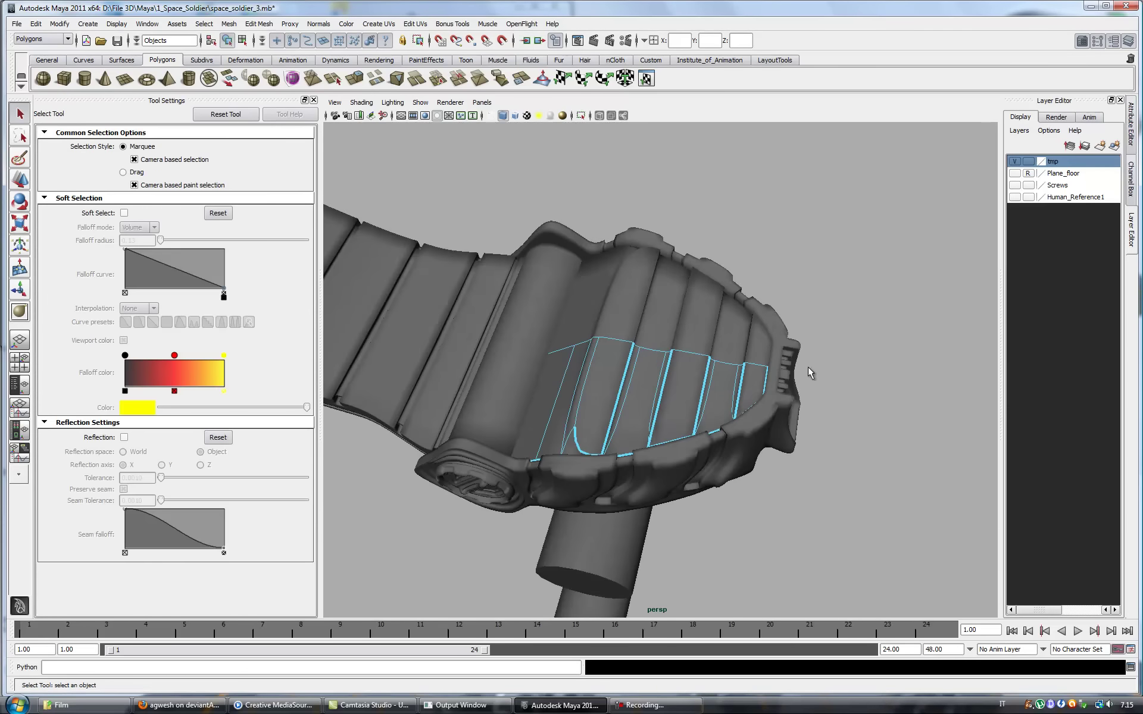
mouse_move(673, 330)
left_mouse_down("alt")
mouse_move(832, 374)
mouse_move(805, 347)
left_mouse_up("alt")
mouse_move(902, 312)
left_mouse_down("alt")
mouse_move(906, 378)
mouse_move(888, 375)
mouse_move(946, 377)
left_mouse_up("alt")
mouse_move(946, 377)
right_mouse_down("alt")
mouse_move(737, 319)
mouse_move(754, 370)
mouse_move(658, 377)
right_mouse_up("alt")
left_click_drag(658, 377, 717, 344, "alt")
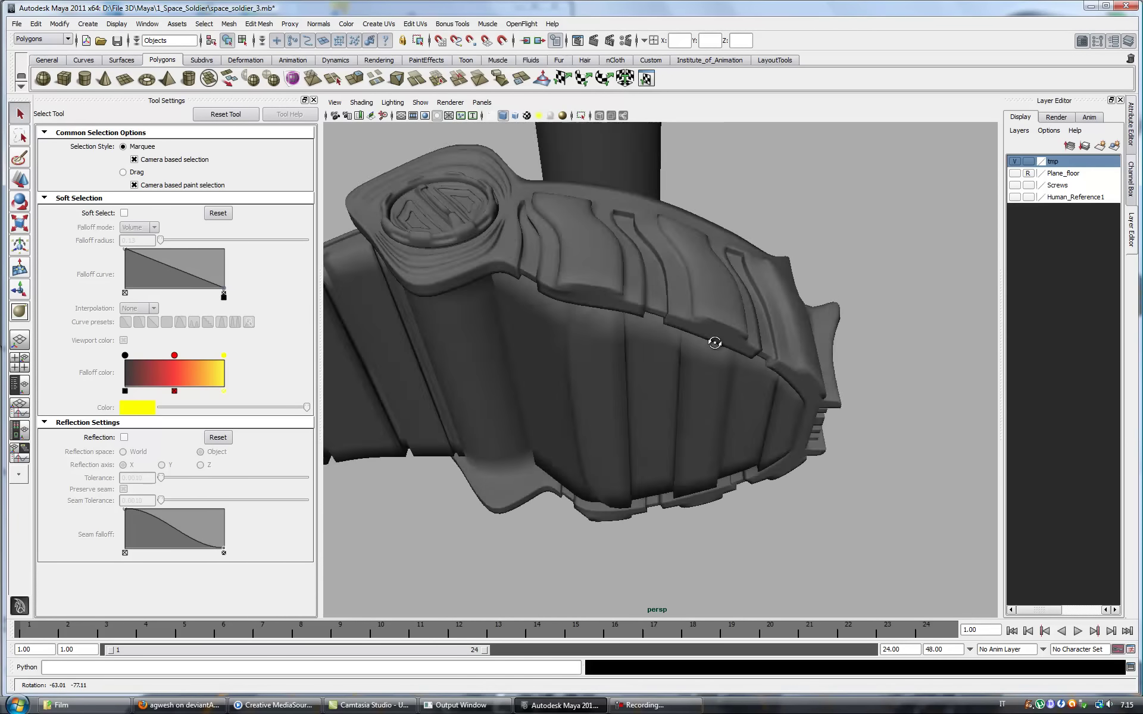
right_click_drag(716, 345, 684, 357, "alt")
left_click_drag(684, 357, 702, 363, "alt")
- Save the scene over space_soldier_3.mb and select the round screw
key("ctrl+shift+s")
key("Return")
key("ctrl+shift+s")
key("Return")
key("Return")
left_click(642, 417)
- Raise the screw and frame it in a wireframe side view
key("w")
middle_click_drag(637, 270, 637, 203)
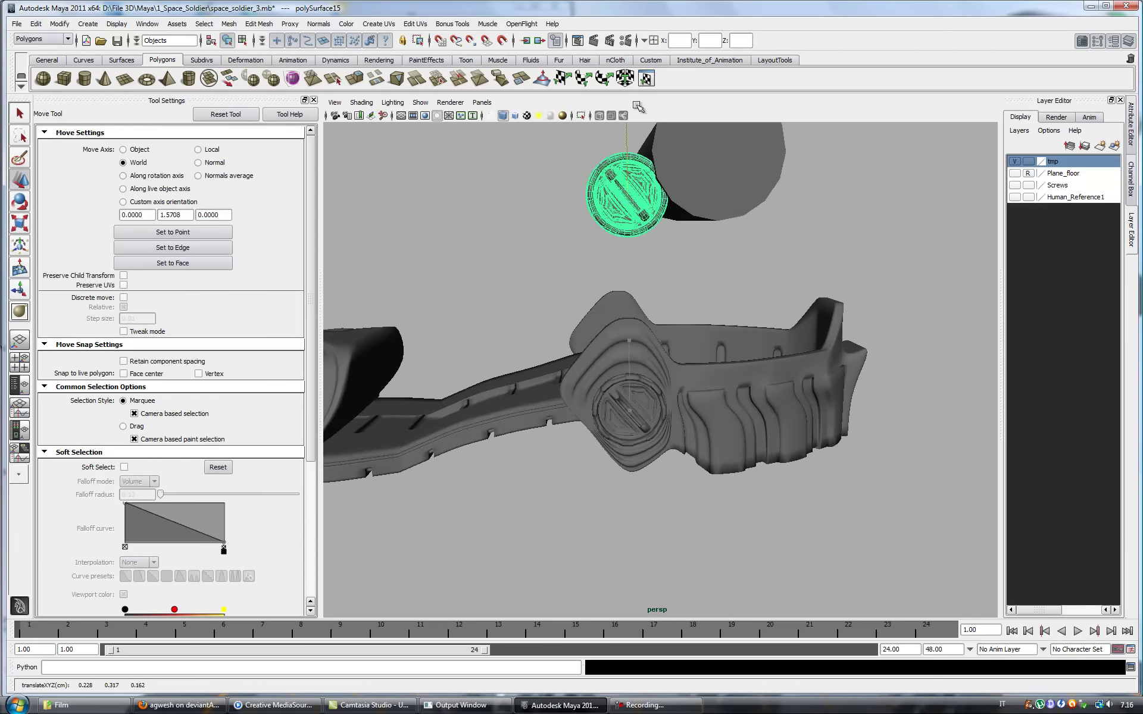
left_click_drag(628, 176, 655, 250, "alt")
left_click(482, 102)
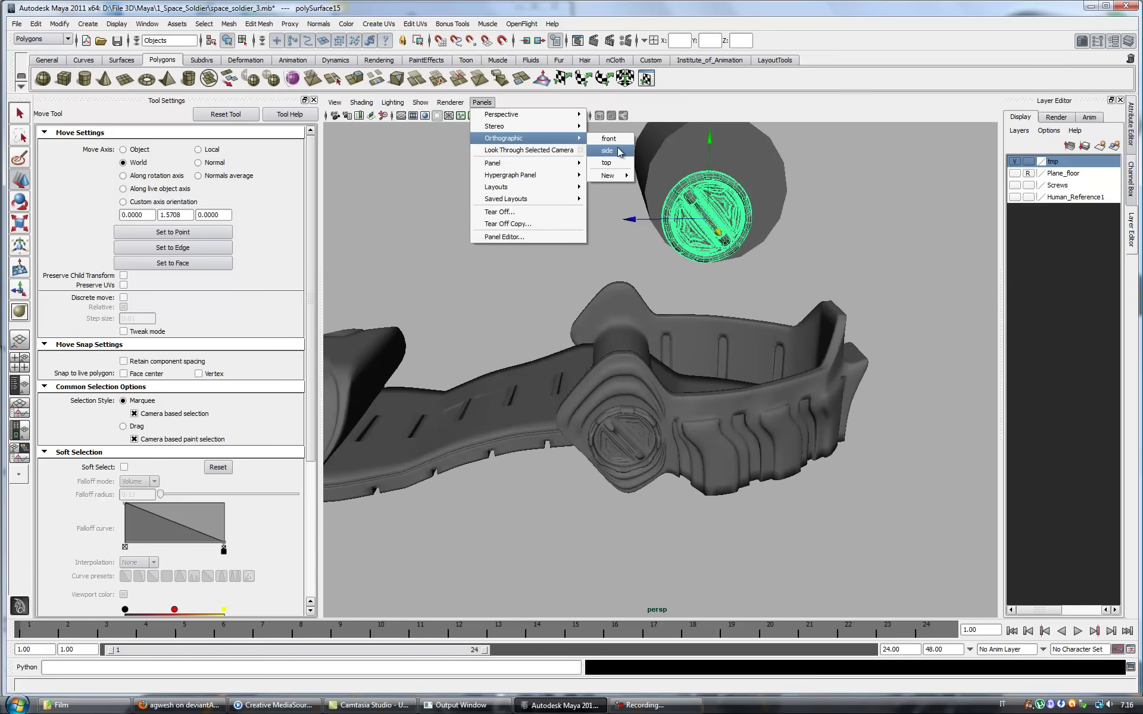
left_click(601, 144)
key("f")
key("4")
- Centre the screw on the cylinder, scale it to about 1.2, and return to perspective
scroll(595, 297, "up", 3)
mouse_move(591, 422)
left_mouse_down()
mouse_move(591, 209)
mouse_move(551, 286)
left_mouse_up()
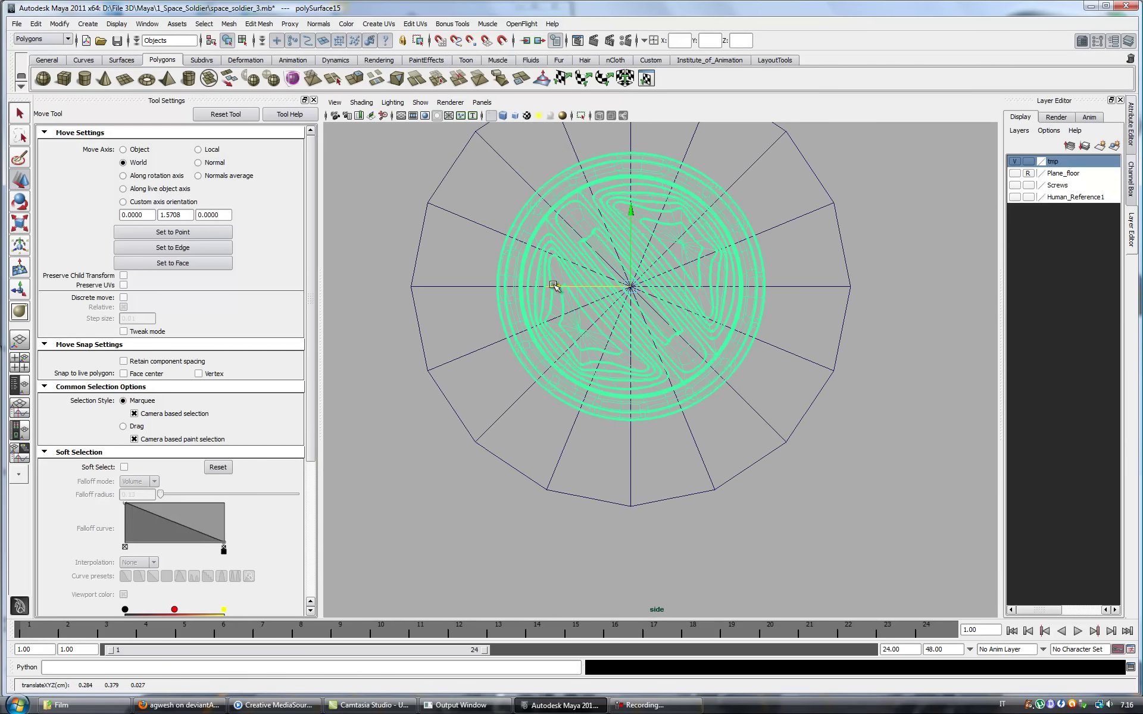
key("r")
left_click_drag(632, 287, 688, 288)
left_click(482, 102)
left_click(612, 119)
- Insert an edge loop around the side cylinder's middle and delete its right half
key("5")
right_click_drag(774, 310, 836, 363, "alt")
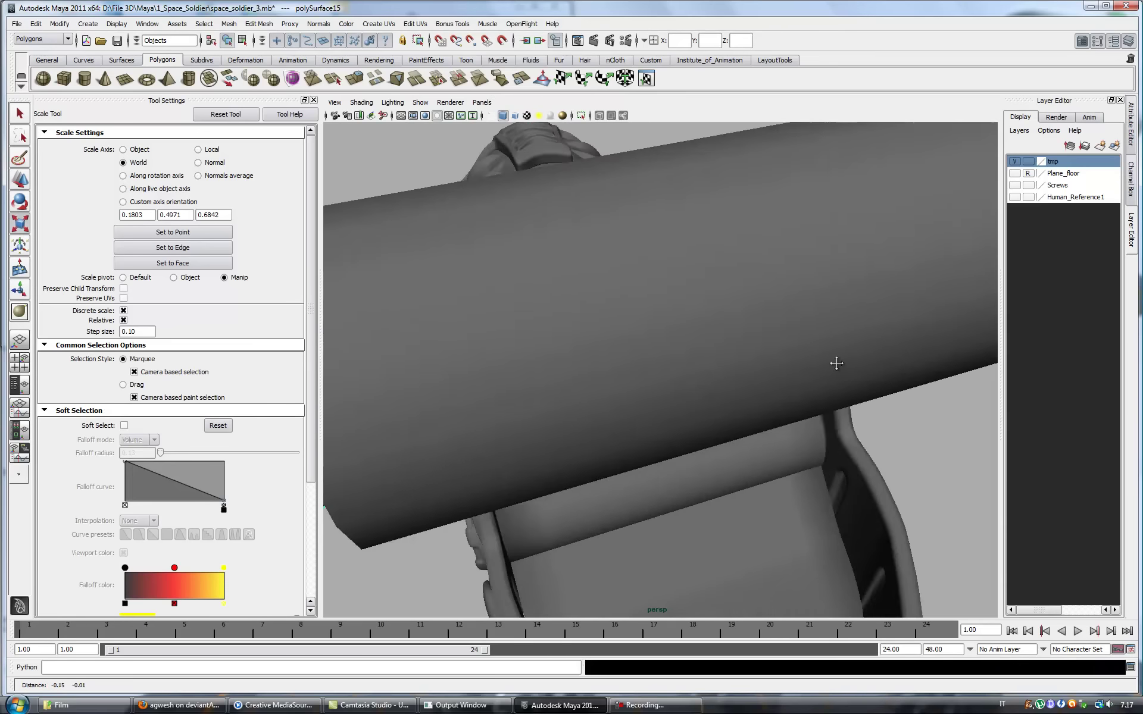
left_click_drag(836, 363, 377, 475, "alt")
left_click(684, 339)
right_click_drag(684, 340, 682, 227, "alt")
left_click(259, 24)
left_click(255, 152)
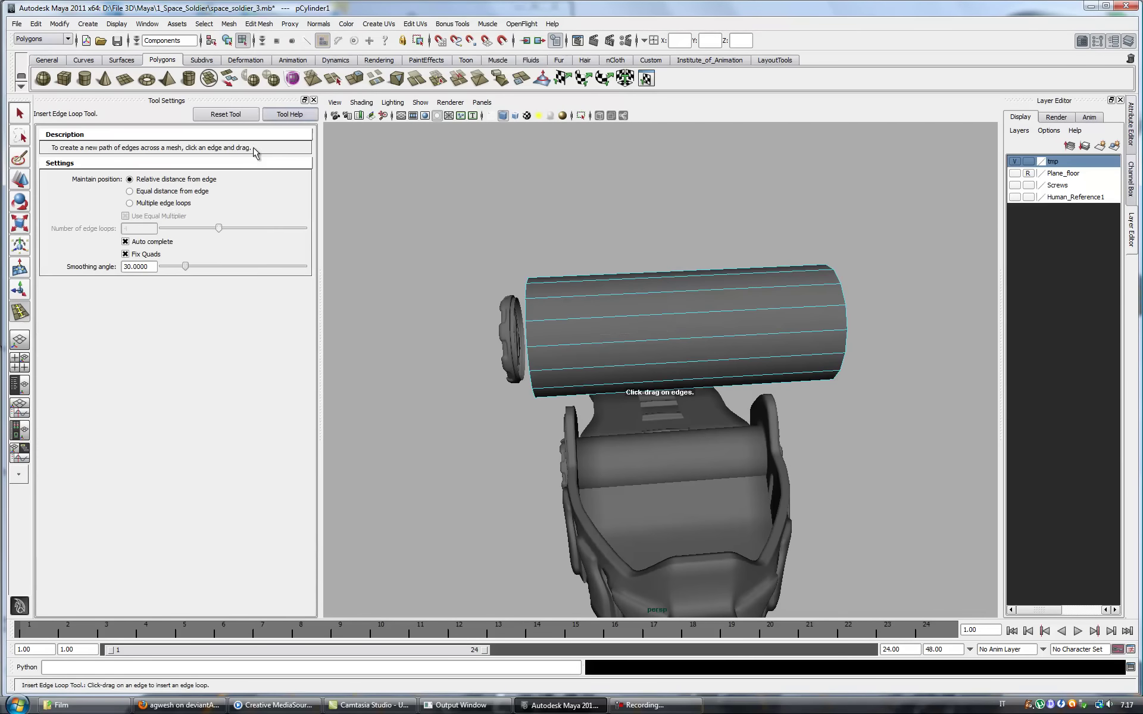
key("q")
left_click(739, 319)
key("Delete")
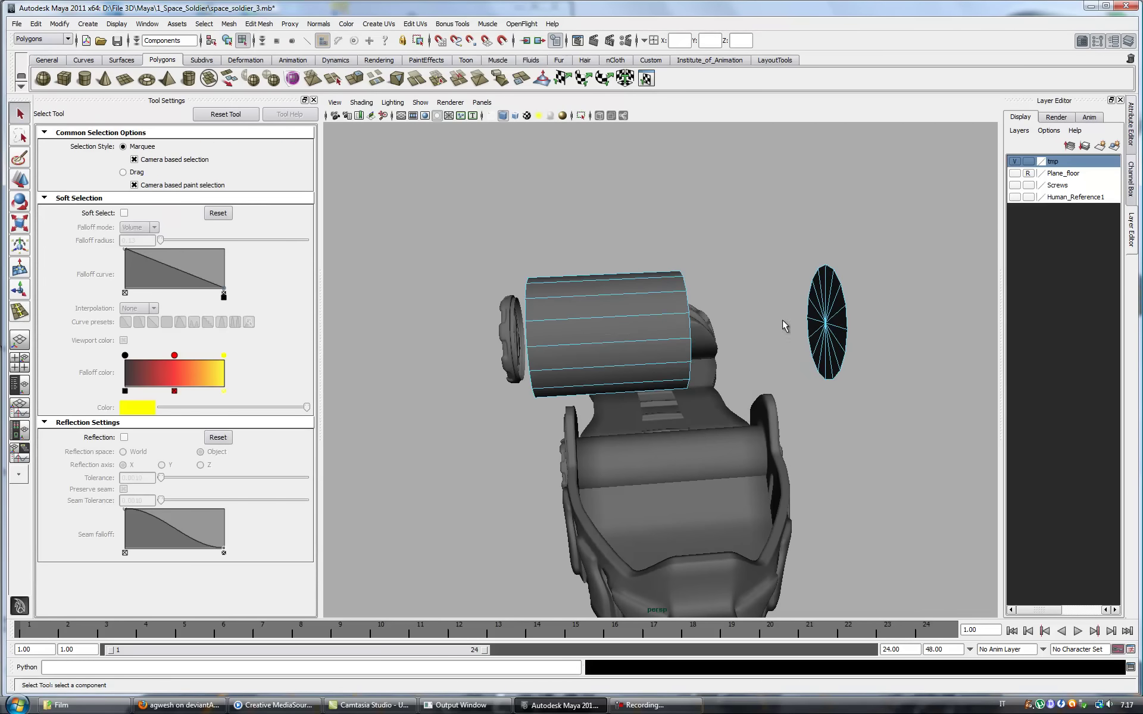
- Mirror the half cylinder with Duplicate Special as an instance with Scale X -1
left_click_drag(839, 337, 684, 357, "alt")
key("F8")
left_click(35, 24)
left_click(154, 286)
left_click(35, 24)
left_click(149, 285)
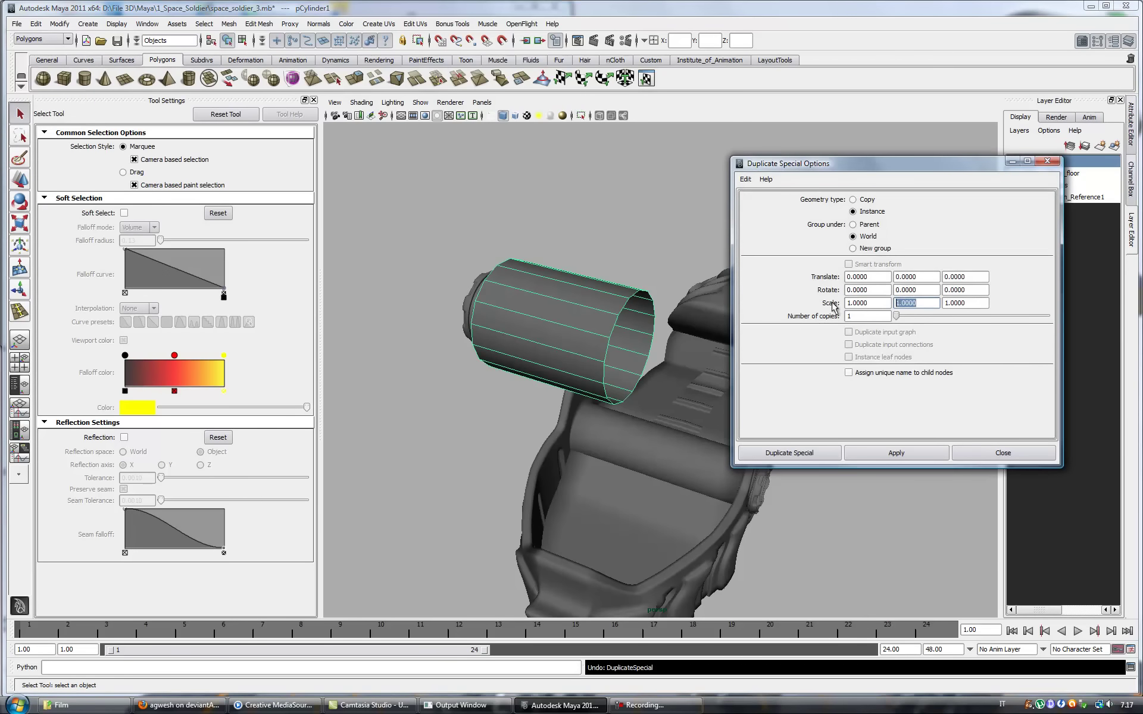
left_click(863, 455)
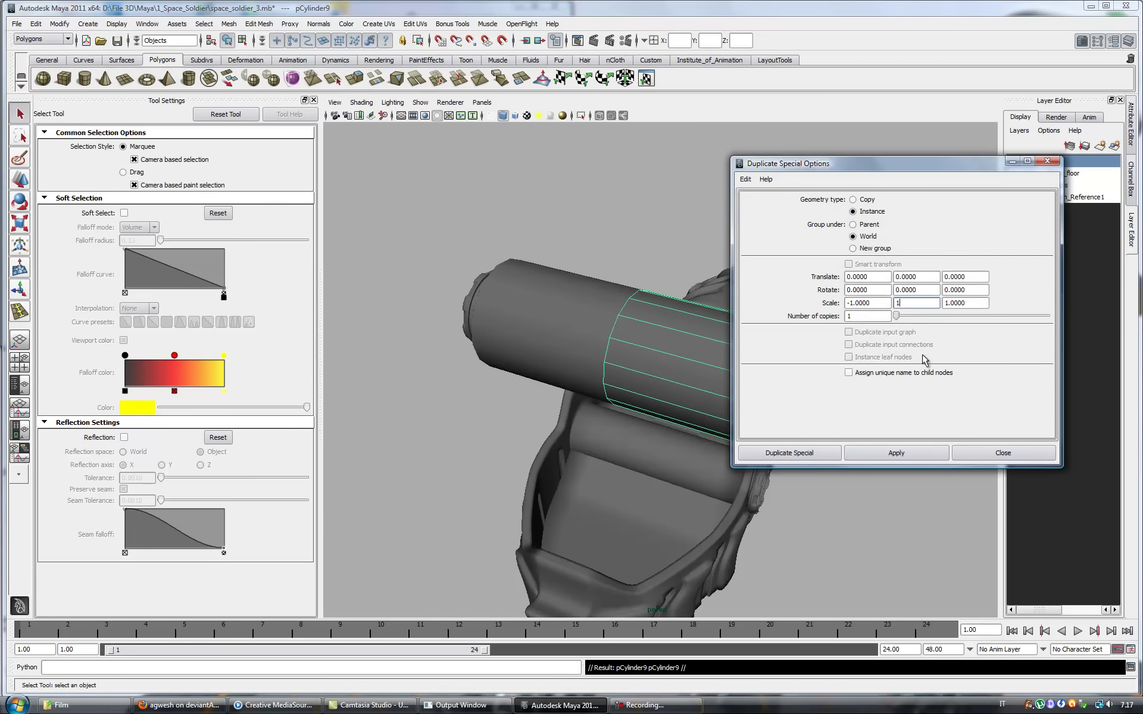
left_click(1003, 453)
mouse_move(654, 357)
left_mouse_down("alt")
mouse_move(601, 326)
mouse_move(637, 277)
left_mouse_up("alt")
- Select the screw cap, switch to Edge mode and pick a rim edge
key("w")
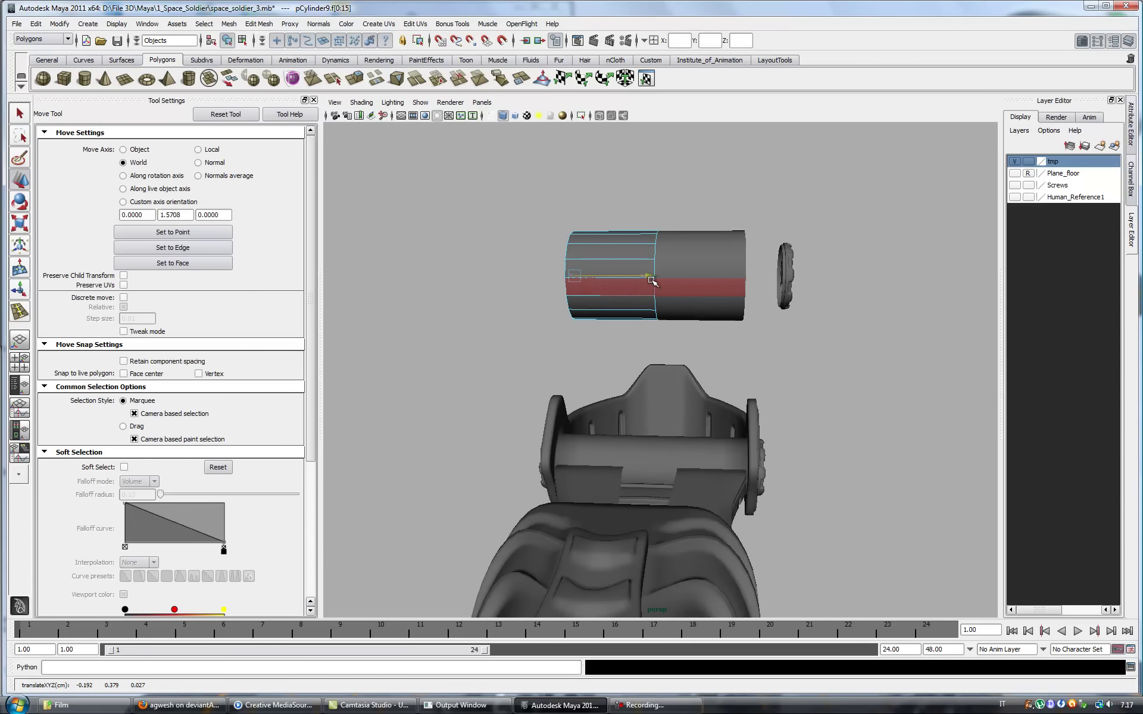
left_click(784, 275)
left_click_drag(784, 276, 439, 314, "alt")
right_click_drag(439, 313, 670, 403, "alt")
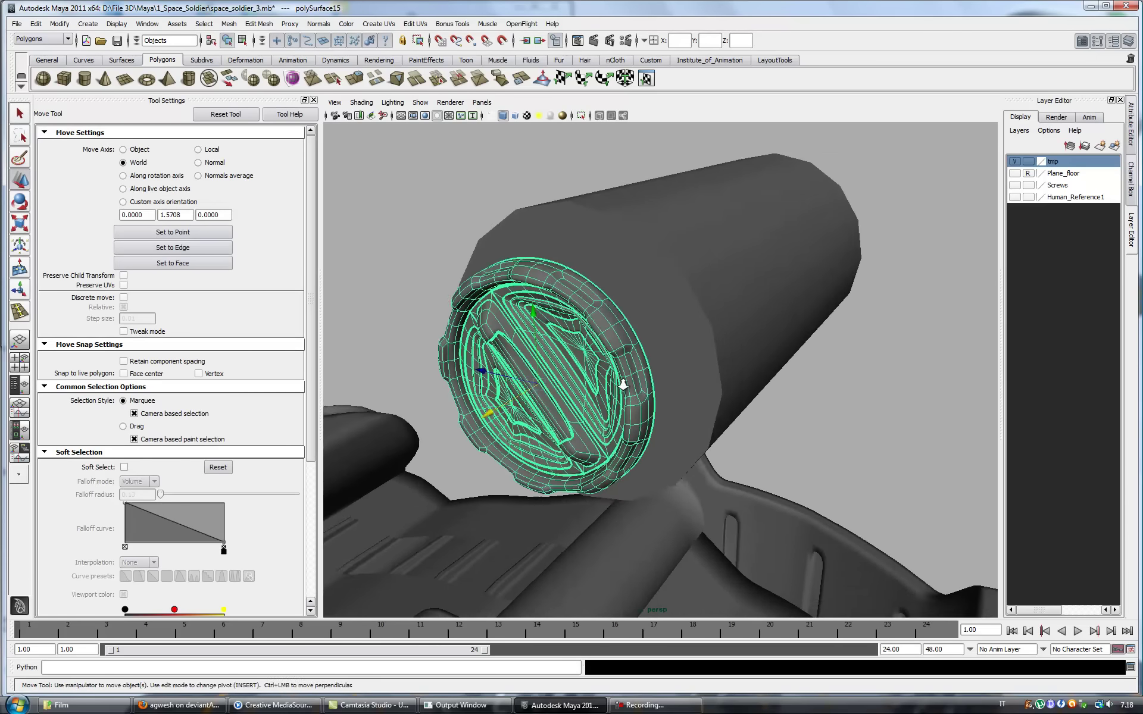
scroll(670, 402, "up", 5)
scroll(727, 388, "down", 8)
scroll(738, 289, "up", 6)
right_click(712, 290)
right_click_drag(712, 290, 714, 250)
left_click(751, 287)
- Tumble around the cap to gather more raised-rim border edges
left_click_drag(710, 314, 763, 282, "alt")
left_click_drag(828, 336, 671, 290, "alt")
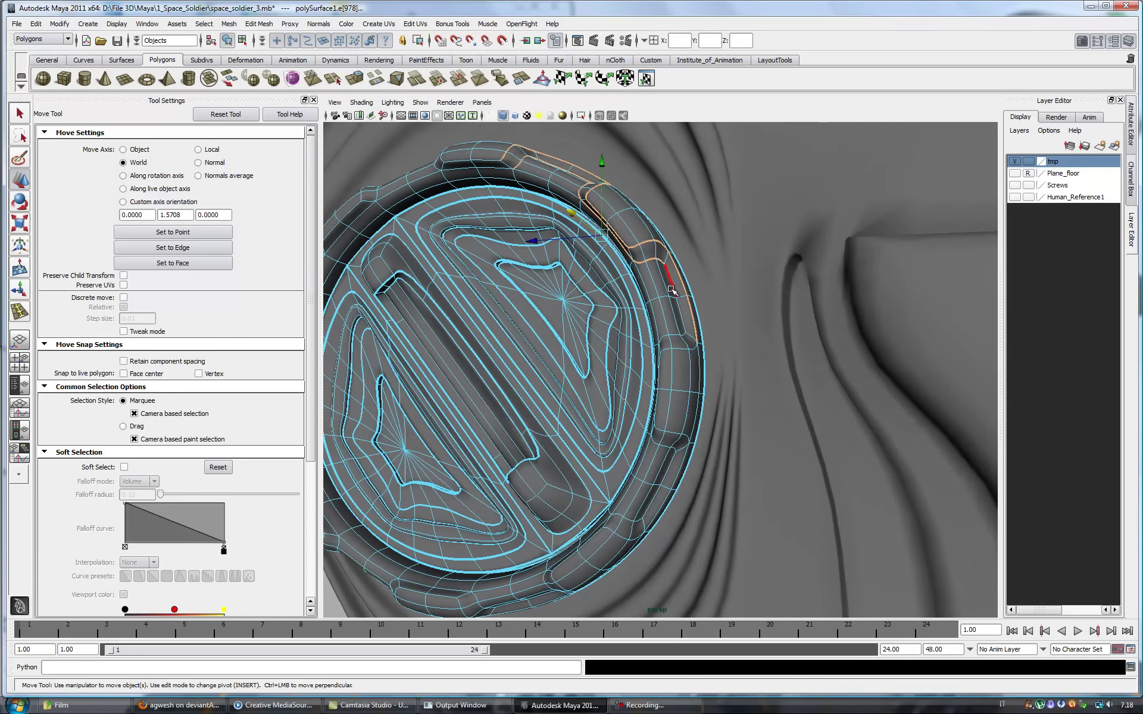
left_click_drag(691, 348, 814, 324, "alt")
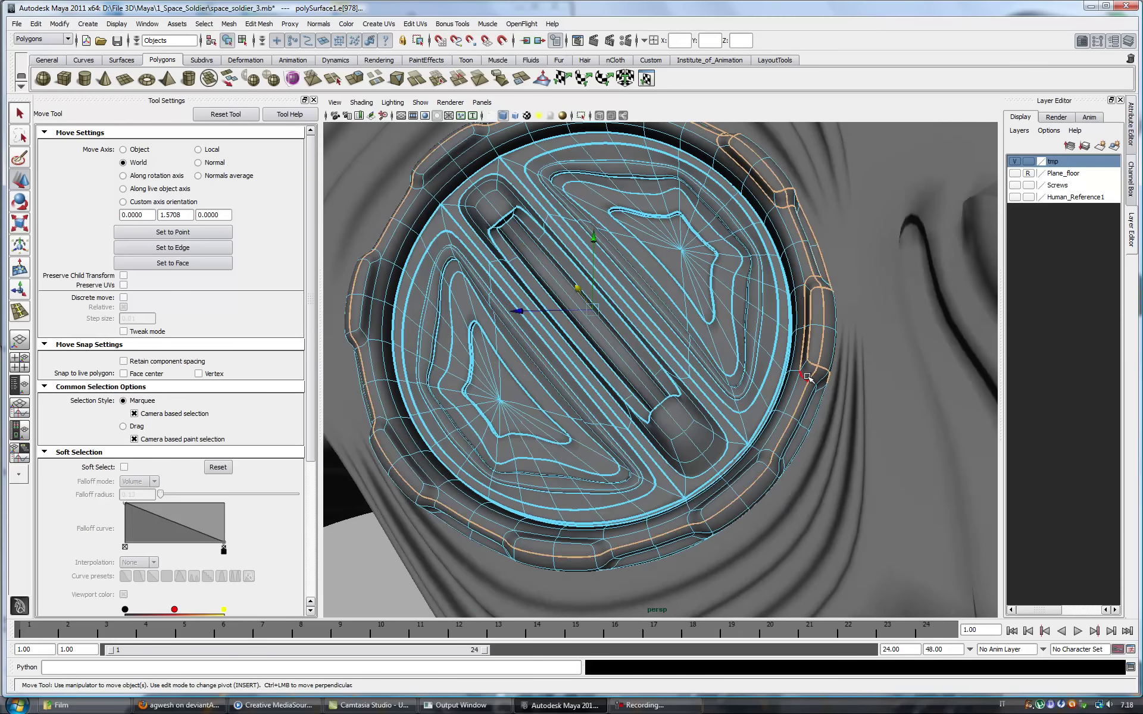
left_click_drag(804, 381, 719, 294, "alt")
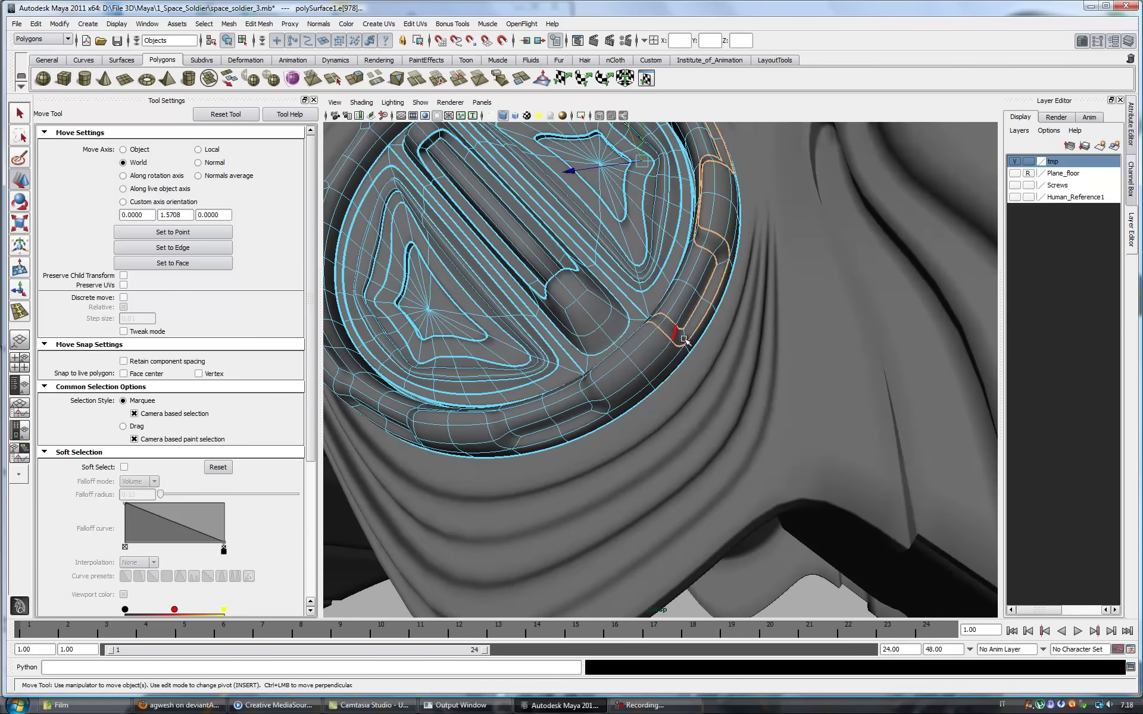
left_click_drag(665, 336, 767, 436, "alt")
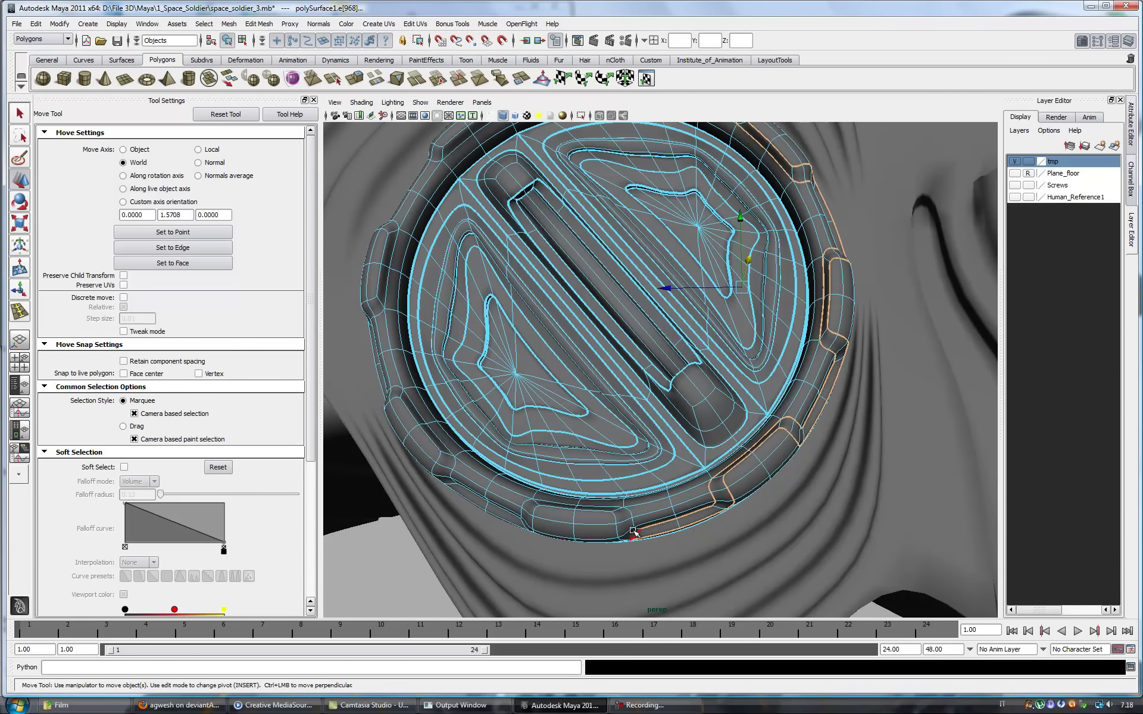
left_click_drag(606, 515, 673, 417, "alt")
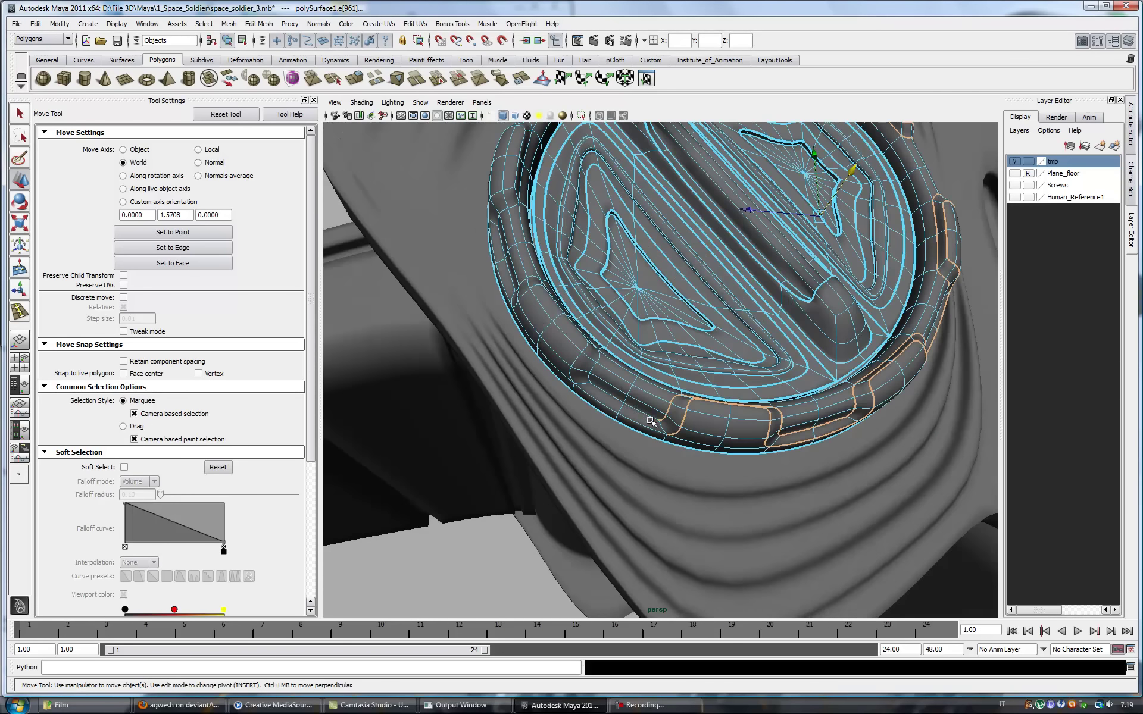
left_click_drag(594, 366, 473, 416, "alt")
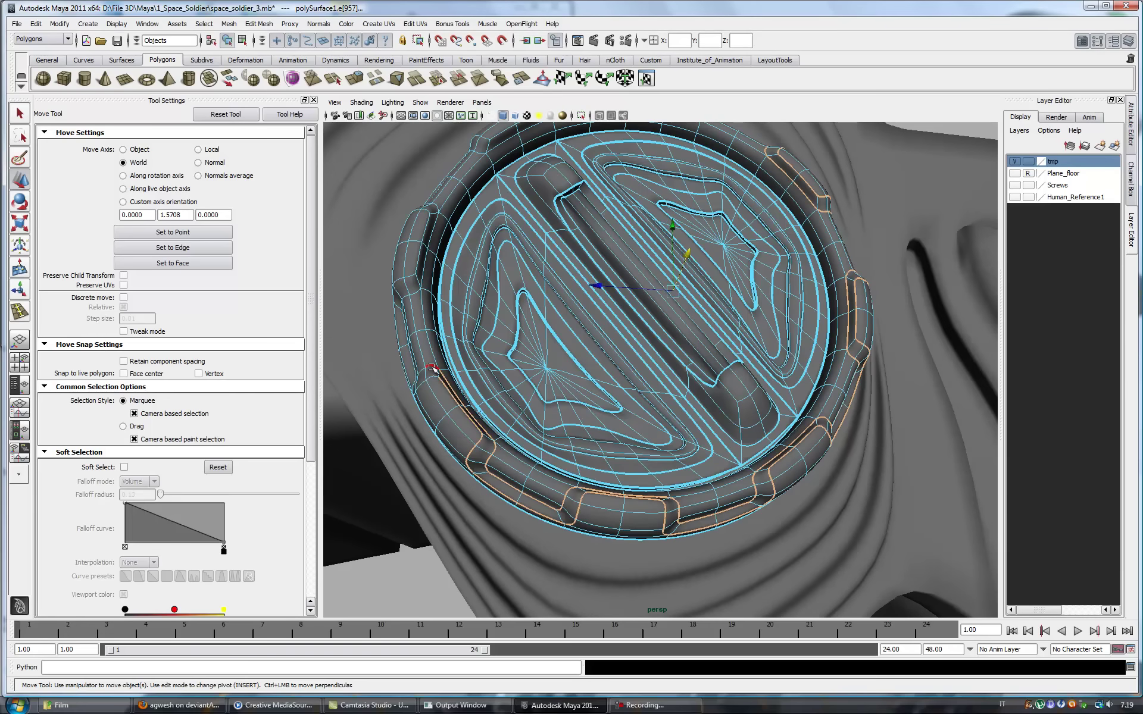
left_click_drag(433, 368, 586, 403, "alt")
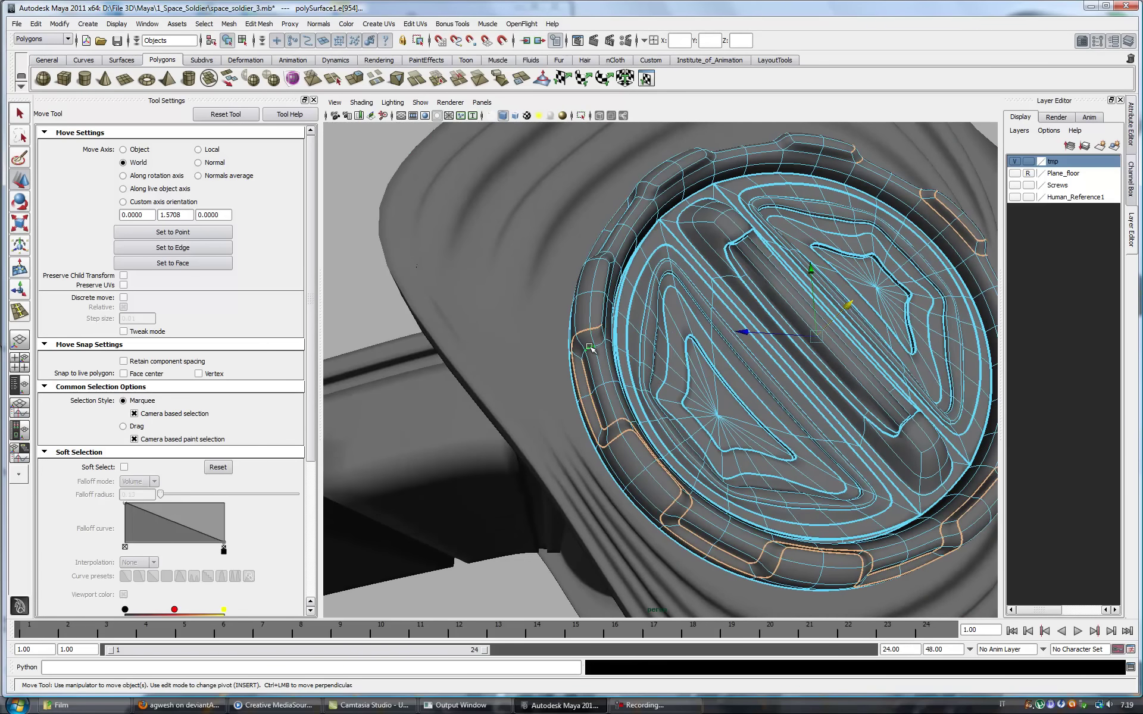
left_click_drag(591, 348, 508, 437, "alt")
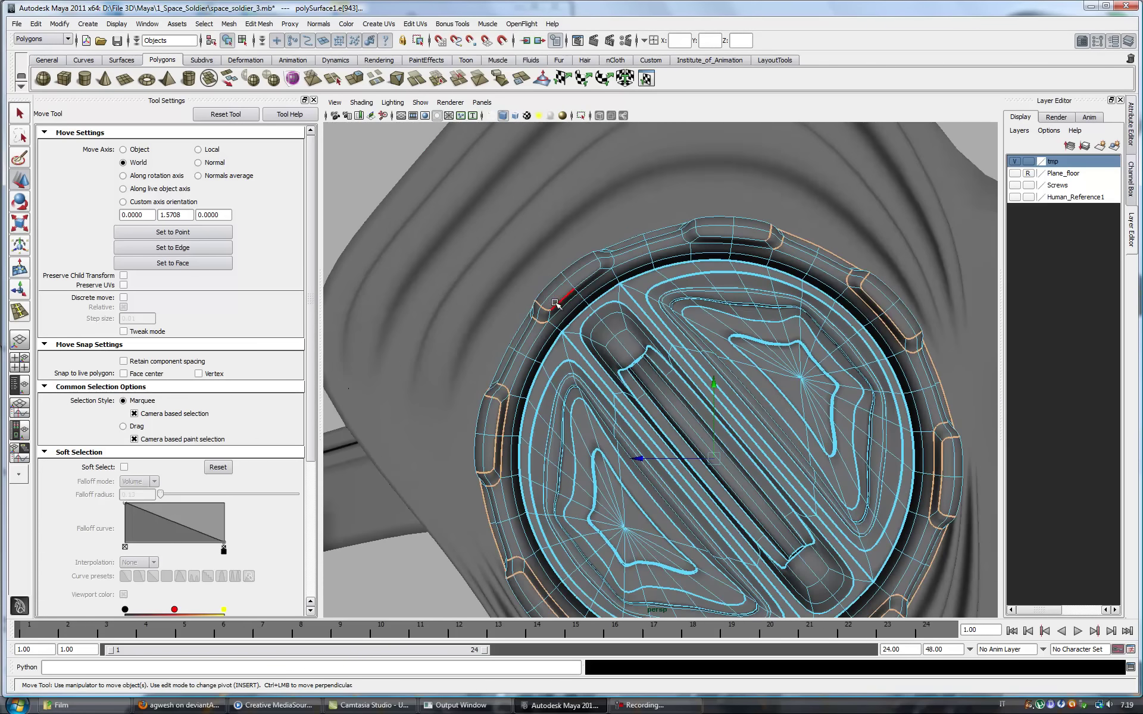
left_click_drag(555, 303, 633, 426, "alt")
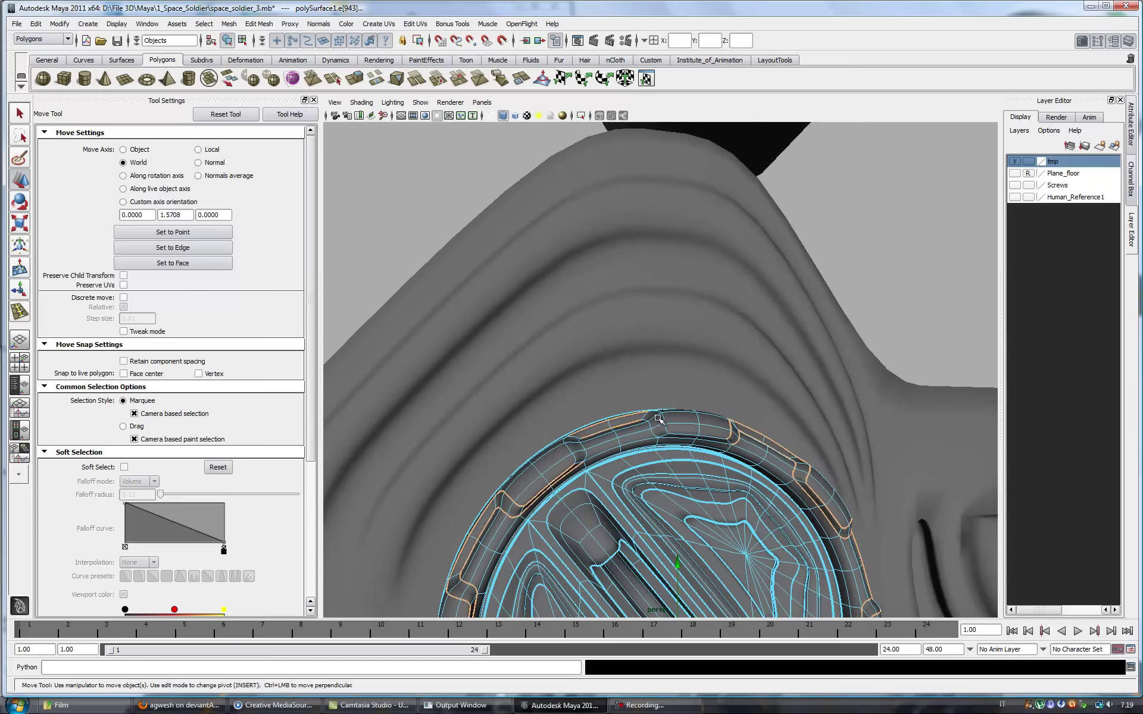
- Pick the Crease Tool and orbit around the cylinder cap
left_click(259, 23)
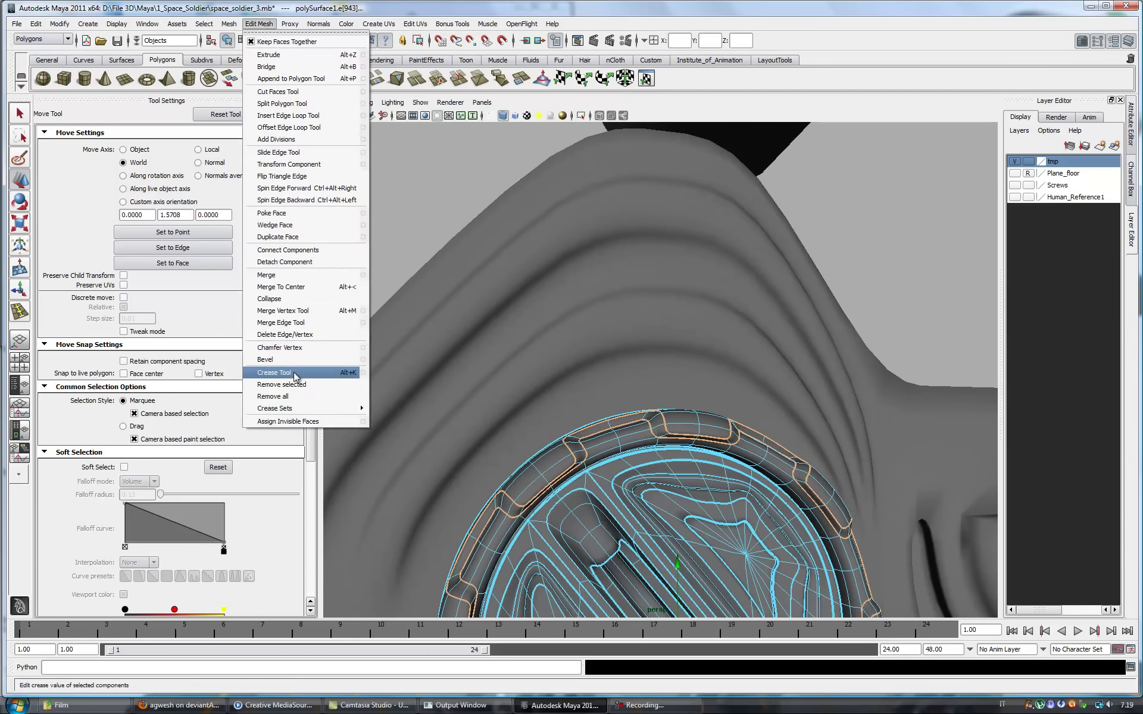
left_click(285, 370)
key("q")
mouse_move(744, 416)
left_mouse_down("alt")
mouse_move(823, 429)
mouse_move(679, 400)
mouse_move(637, 433)
mouse_move(685, 380)
left_mouse_up("alt")
right_click_drag(685, 381, 713, 341)
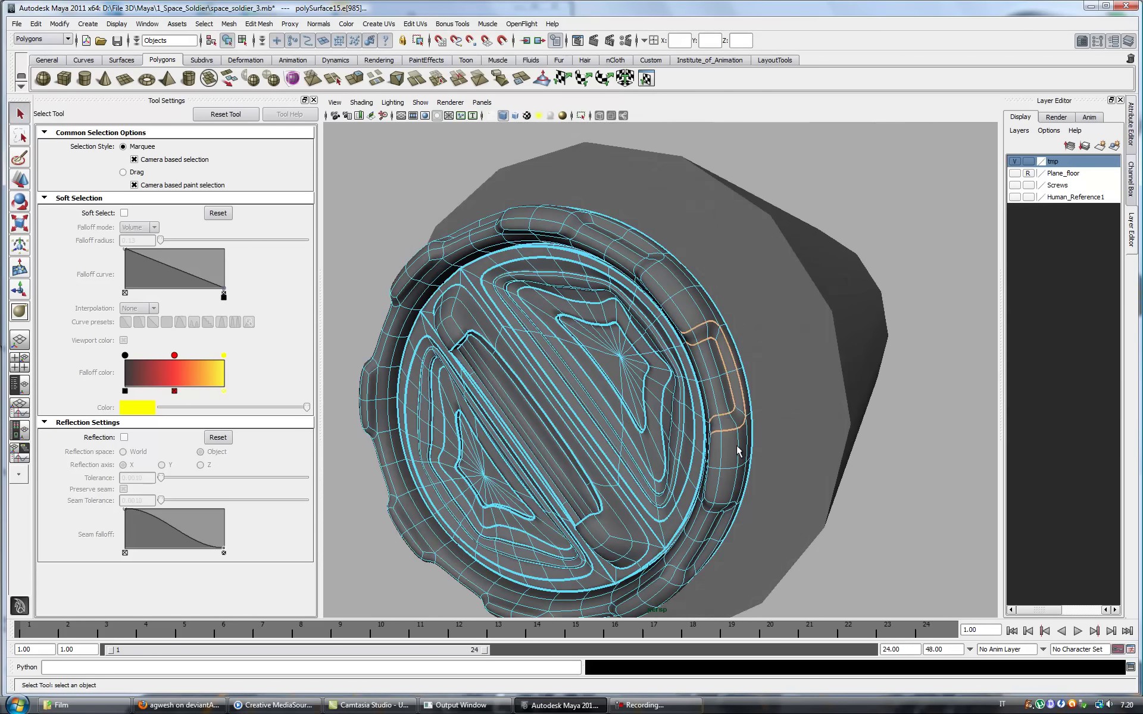
left_click_drag(732, 439, 830, 313, "alt")
left_click_drag(818, 399, 708, 298, "alt")
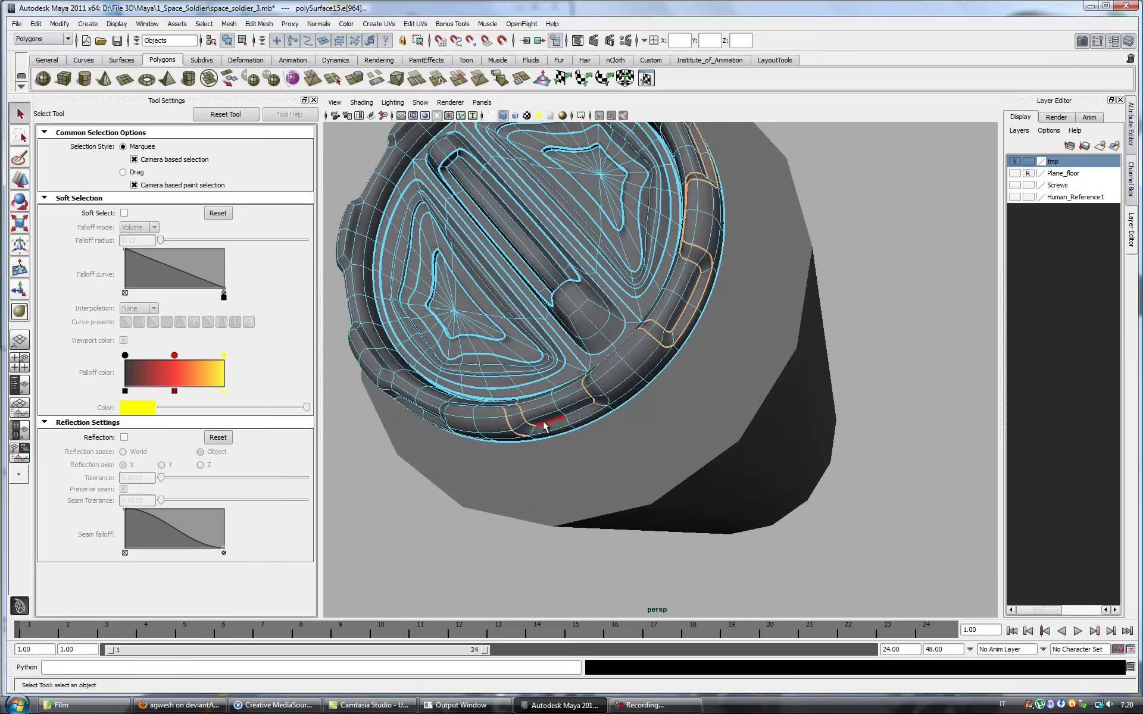
mouse_move(637, 395)
left_mouse_down("alt")
mouse_move(747, 443)
mouse_move(691, 477)
left_mouse_up("alt")
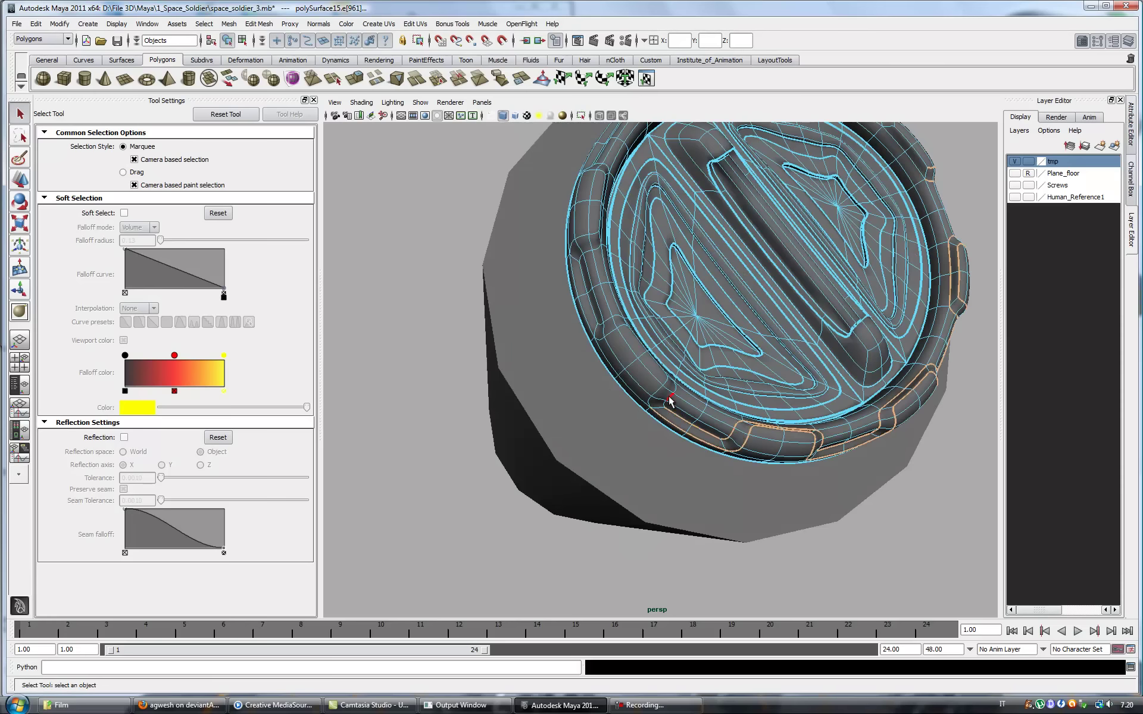
- Tumble to the cap's grooved top and pick its outer rim edge loop
scroll(684, 417, "up", 3)
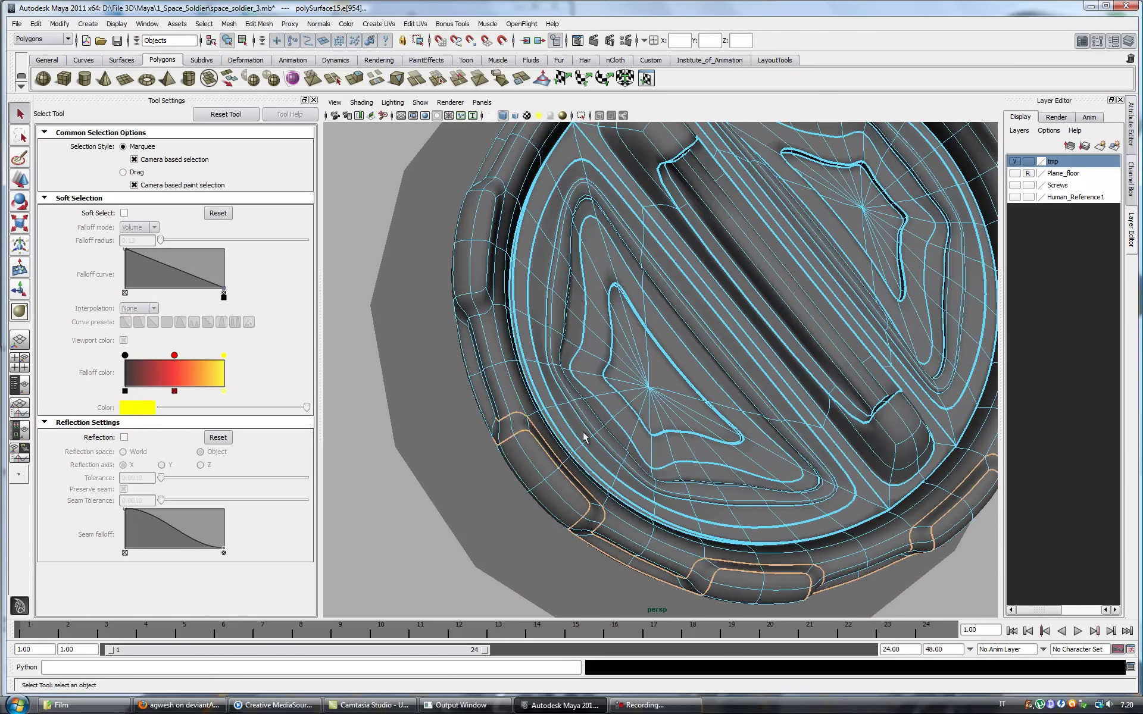
left_click_drag(583, 438, 608, 431, "alt")
left_click_drag(588, 337, 616, 385, "alt")
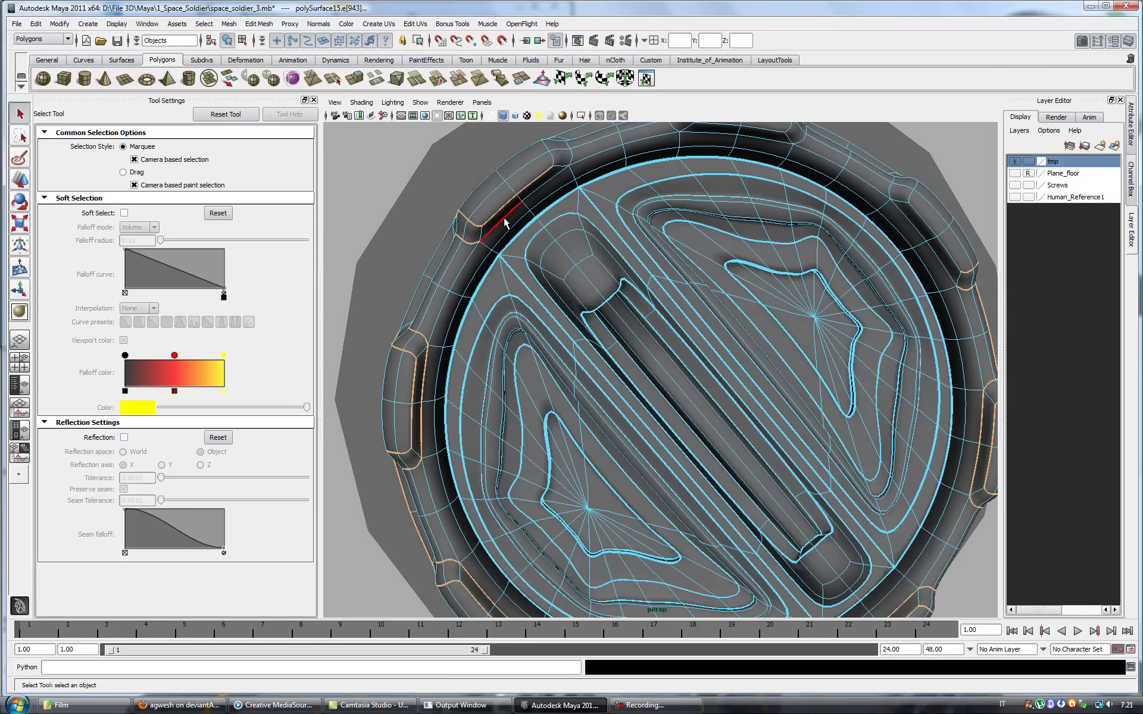
middle_click_drag(505, 224, 621, 260, "alt")
left_click_drag(620, 260, 494, 366, "alt")
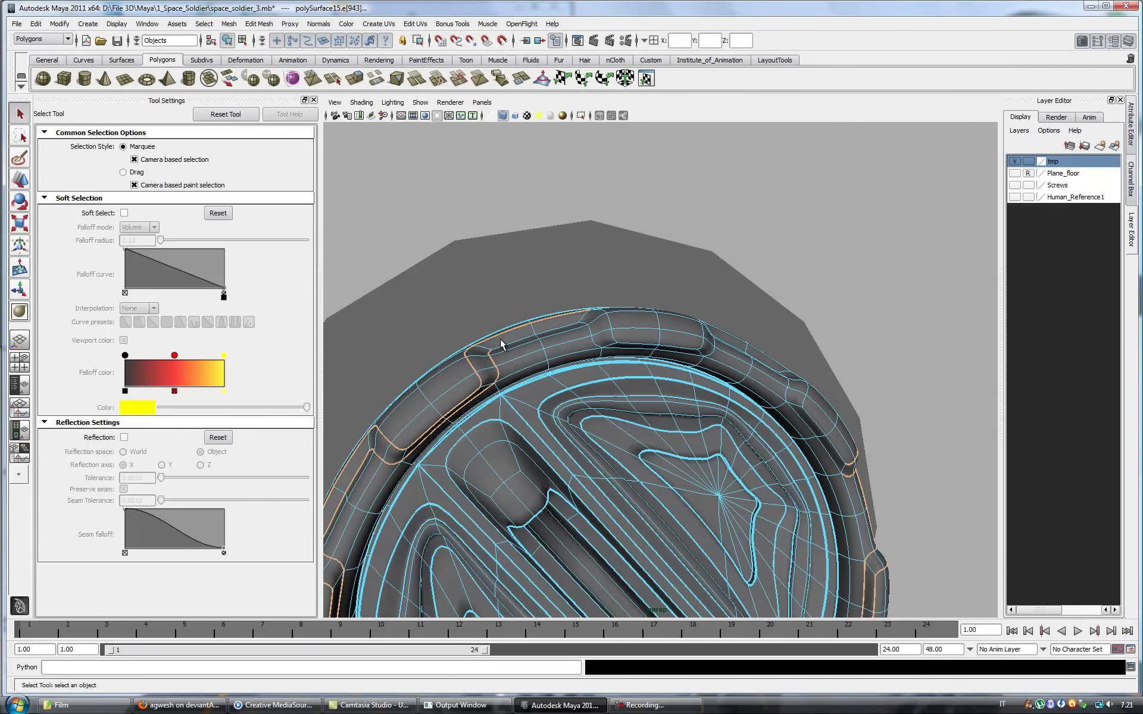
left_click_drag(634, 354, 432, 369, "alt")
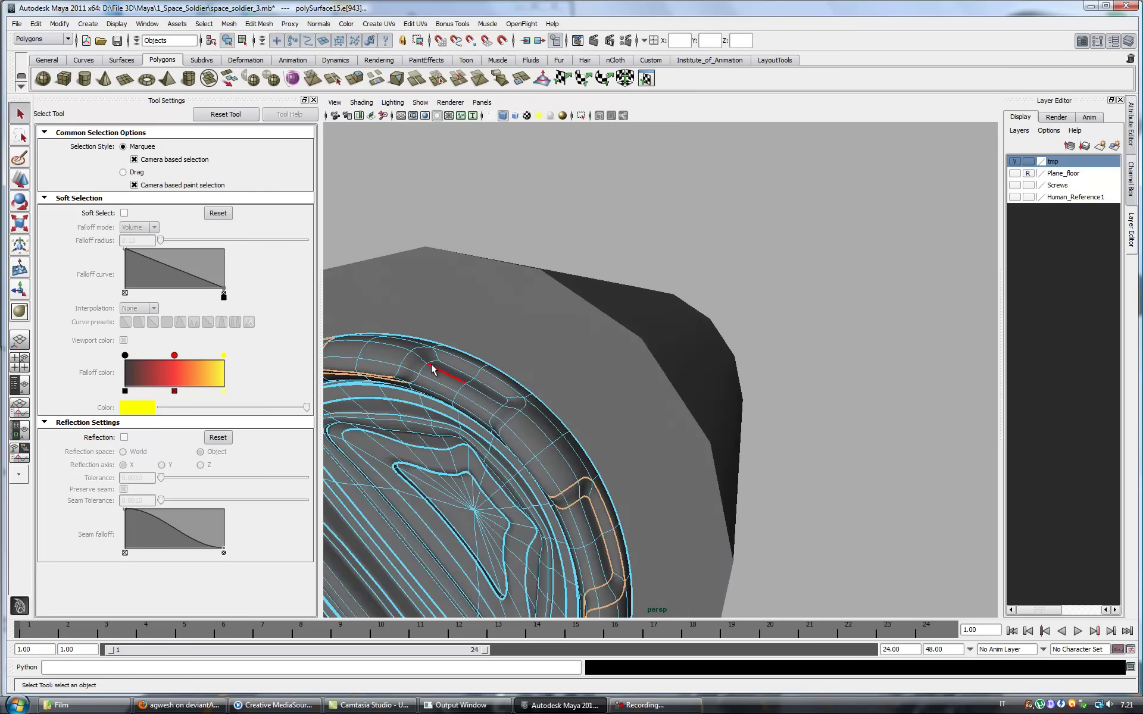
mouse_move(501, 411)
left_mouse_down("alt")
mouse_move(535, 434)
mouse_move(699, 221)
left_mouse_up("alt")
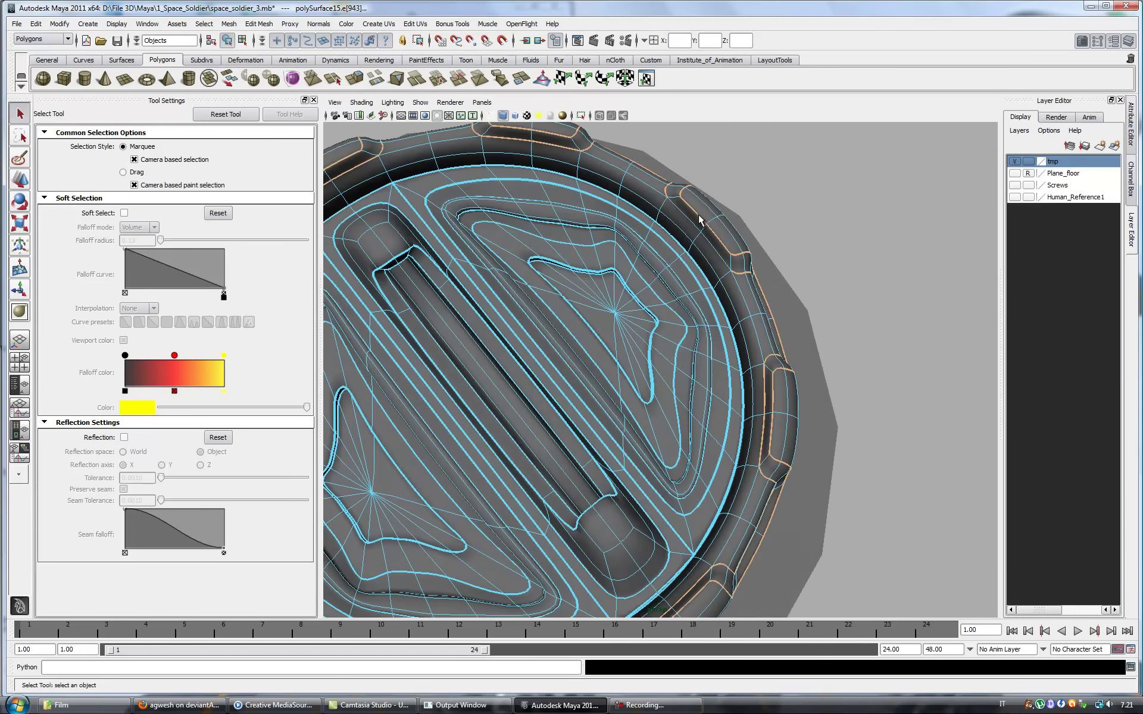
left_click(20, 311)
key("q")
mouse_move(655, 393)
left_mouse_down("alt")
mouse_move(688, 354)
mouse_move(525, 209)
left_mouse_up("alt")
- Extrude the cap's rim edge loop, scale it outward and slide it along the cylinder
double_click(692, 358)
right_click_drag(526, 209, 518, 196, "shift")
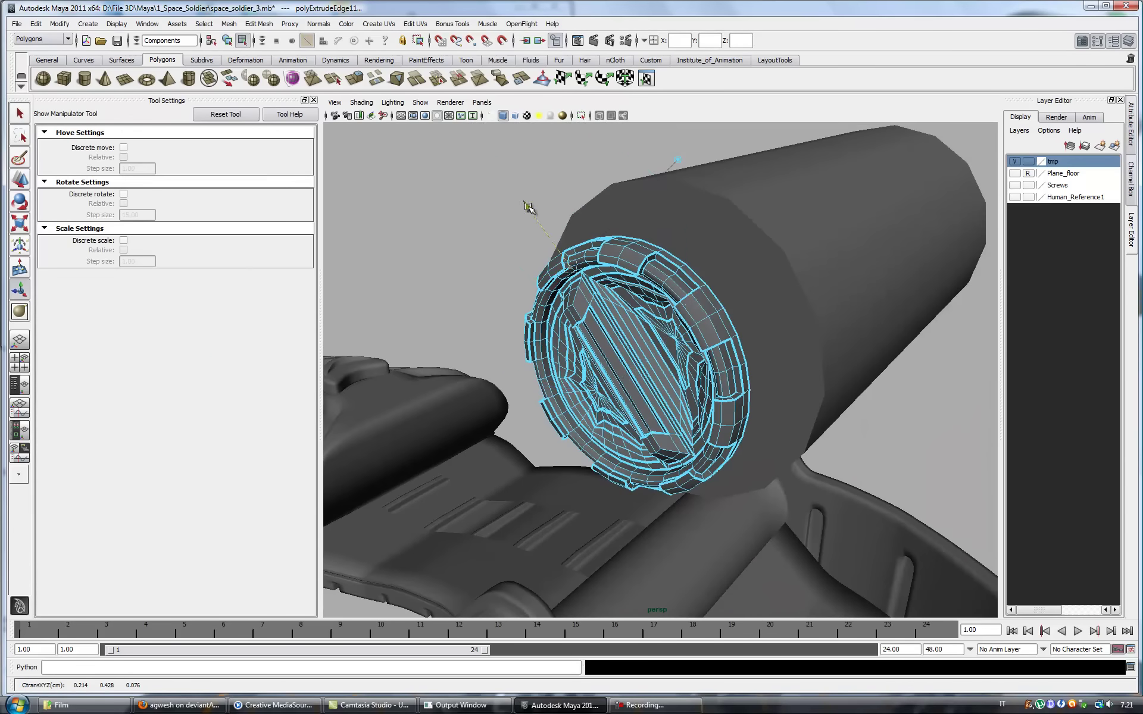
key("g")
mouse_move(641, 261)
left_mouse_down("alt")
mouse_move(381, 314)
mouse_move(501, 346)
left_mouse_up("alt")
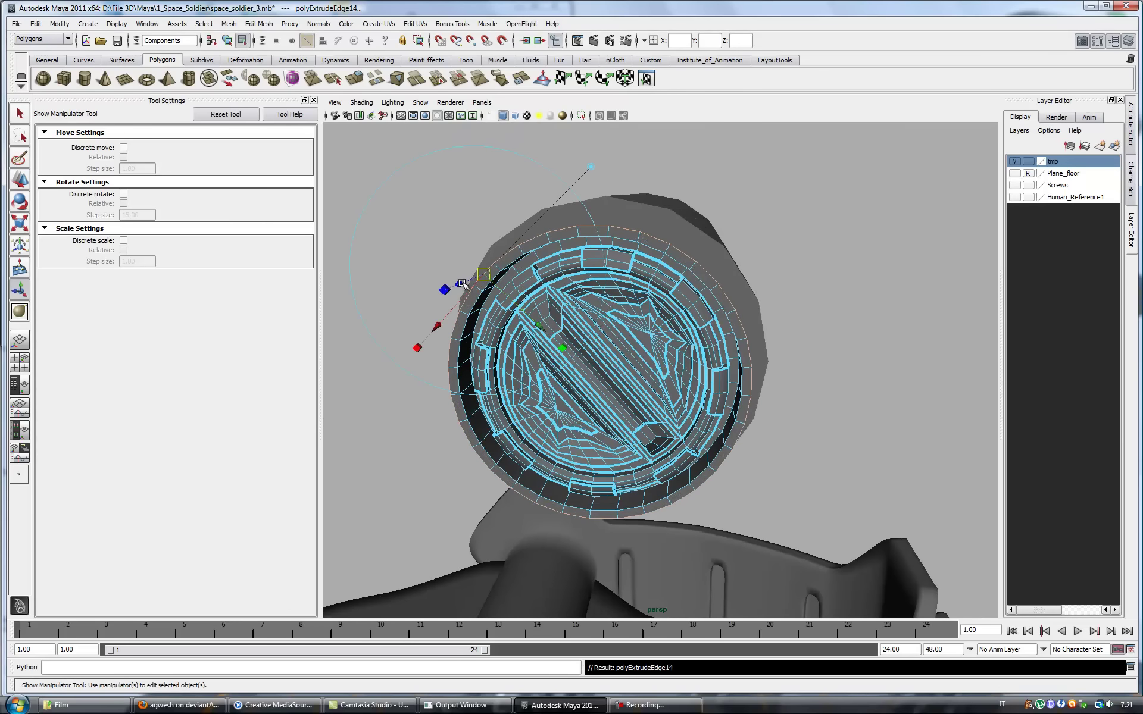
left_click_drag(465, 286, 408, 281, "alt")
key("r")
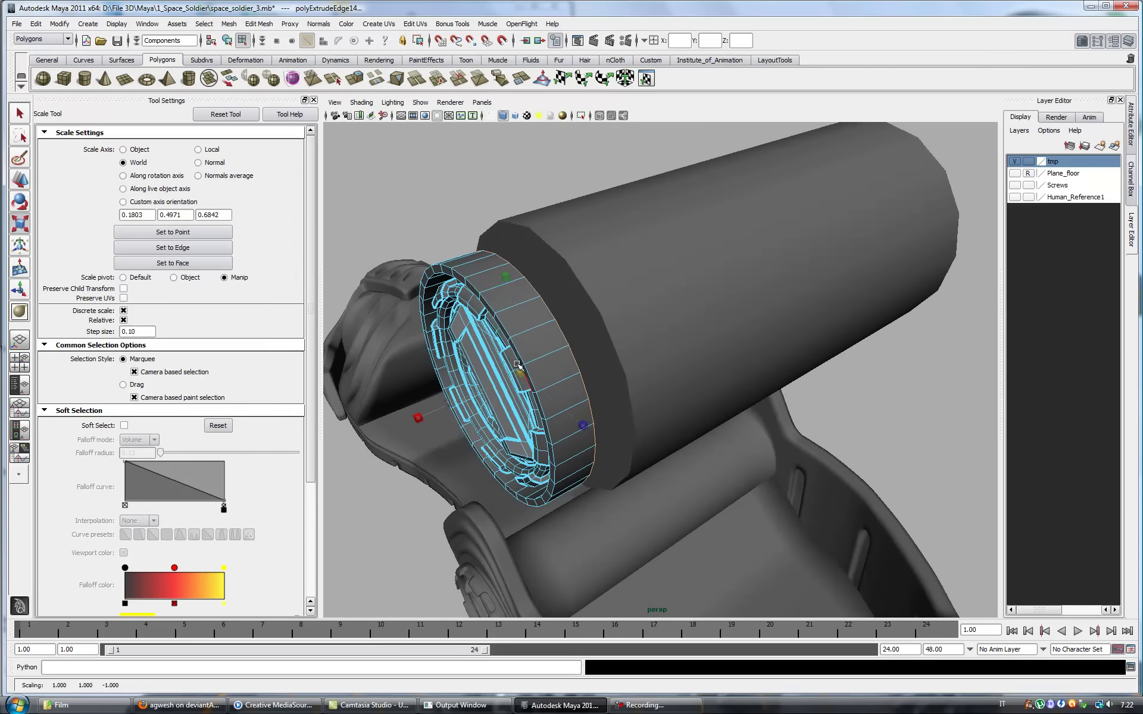
left_click_drag(496, 322, 597, 382, "alt")
key("w")
mouse_move(643, 345)
left_mouse_down()
mouse_move(719, 345)
mouse_move(571, 315)
mouse_move(774, 333)
mouse_move(750, 400)
left_mouse_up()
- Extrude the rim edges a second time and preview the cap as a smooth mesh
key("ctrl+e")
key("w")
scroll(697, 318, "up", 5)
right_click(696, 318)
key("q")
scroll(717, 352, "down", 5)
key("F8")
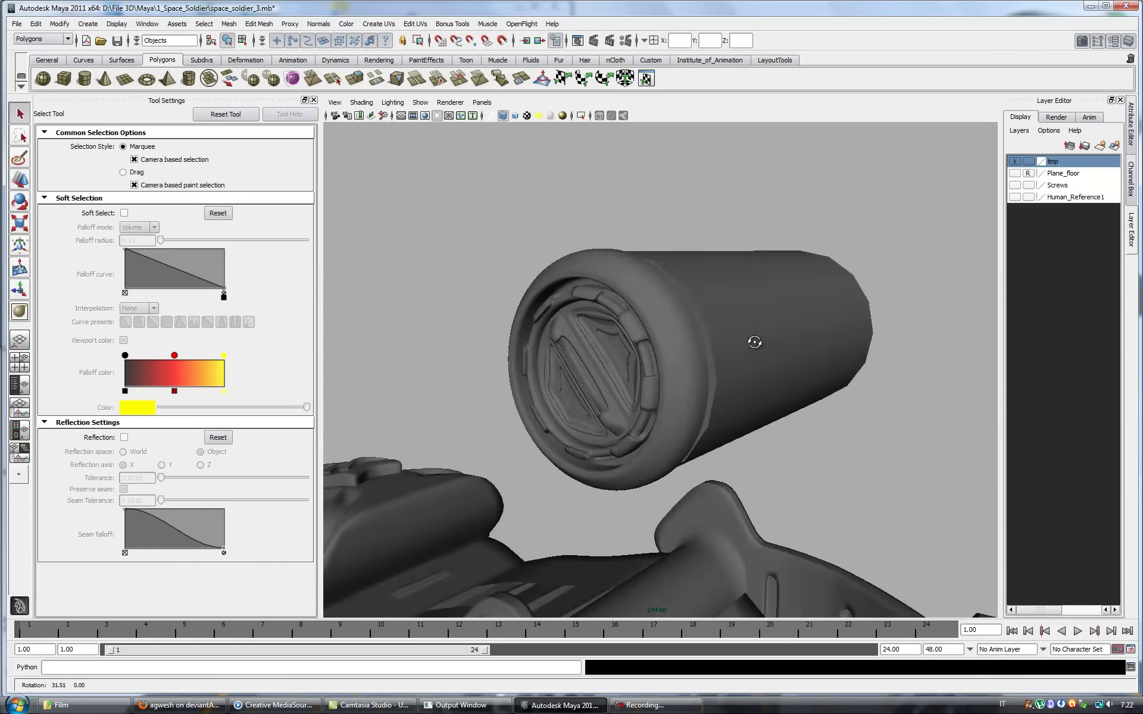
scroll(707, 342, "up", 3)
- Insert an edge loop around the collar ring
left_click(707, 343)
left_click_drag(710, 347, 655, 333, "alt")
left_click(259, 24)
left_click(257, 162)
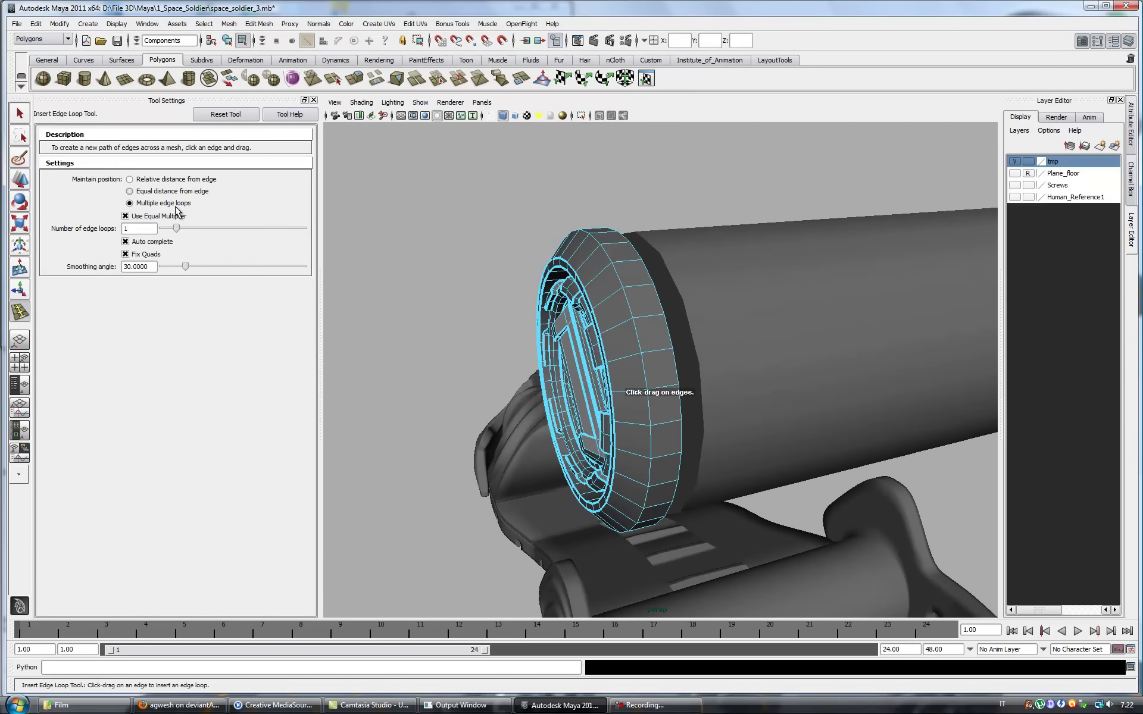
key("q")
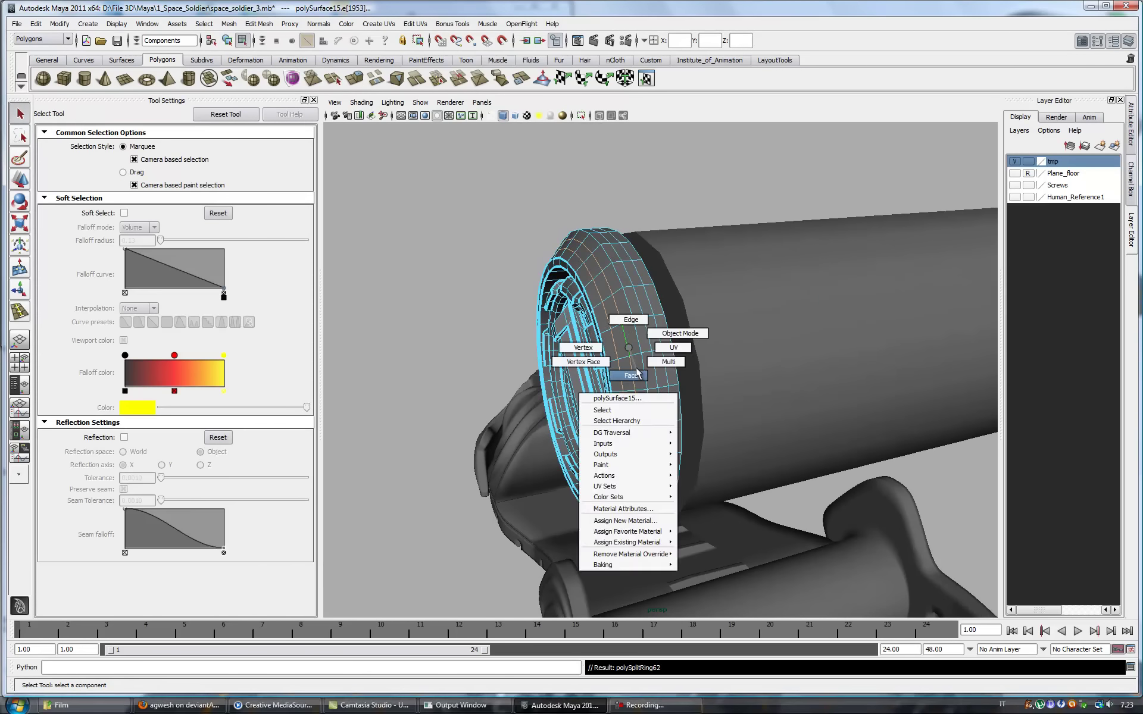
- Select slot faces around both sides of the collar and extrude them inward
right_click_drag(619, 351, 655, 358)
left_click(601, 244, "shift")
mouse_move(601, 244)
left_mouse_down("alt")
mouse_move(462, 403)
mouse_move(619, 381)
left_mouse_up("alt")
left_click(626, 407, "shift")
mouse_move(681, 468)
left_mouse_down("alt")
mouse_move(726, 468)
mouse_move(777, 435)
left_mouse_up("alt")
mouse_move(864, 290)
left_mouse_down("alt")
mouse_move(791, 362)
mouse_move(760, 331)
mouse_move(734, 179)
left_mouse_up("alt")
key("ctrl+e")
- Switch to the Crease Tool, preview the collar smoothed, then reselect it for edge editing
right_click(734, 179)
left_click(734, 150)
left_click(259, 24)
left_click(283, 390)
left_click(914, 315)
left_click_drag(890, 316, 865, 323, "alt")
key("F10")
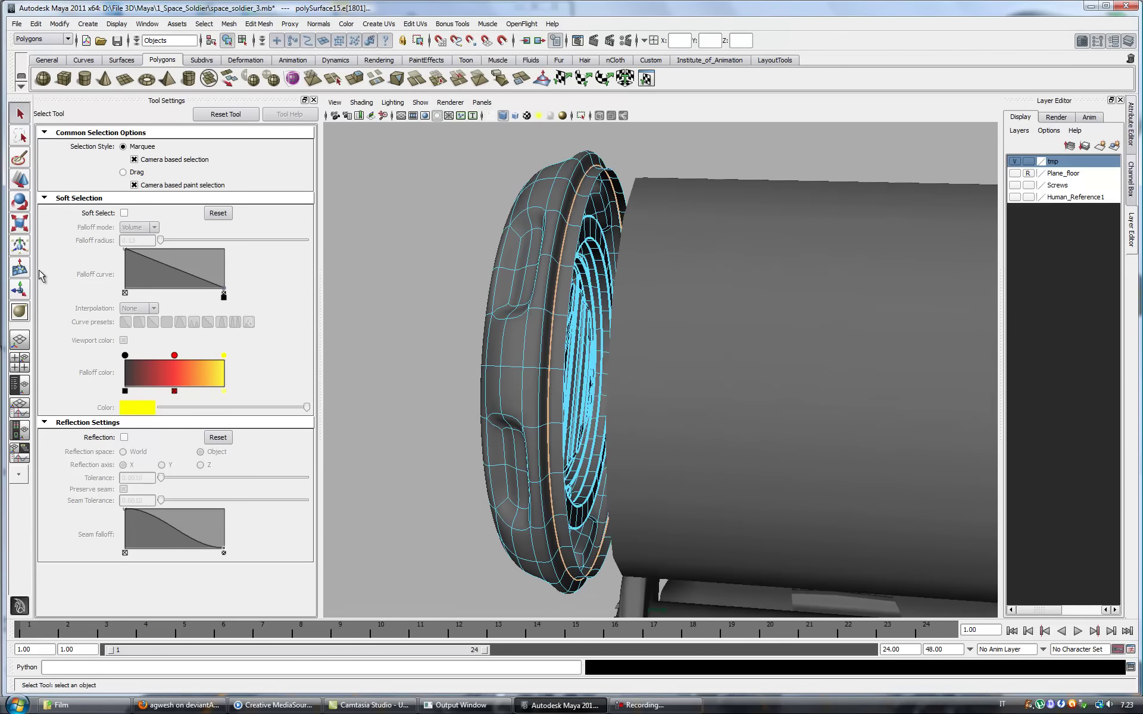
left_click_drag(541, 284, 595, 250, "alt")
- Set the Insert Edge Loop Tool to 2 edge loops and show the collar unsmoothed
left_click(259, 24)
left_click(280, 113)
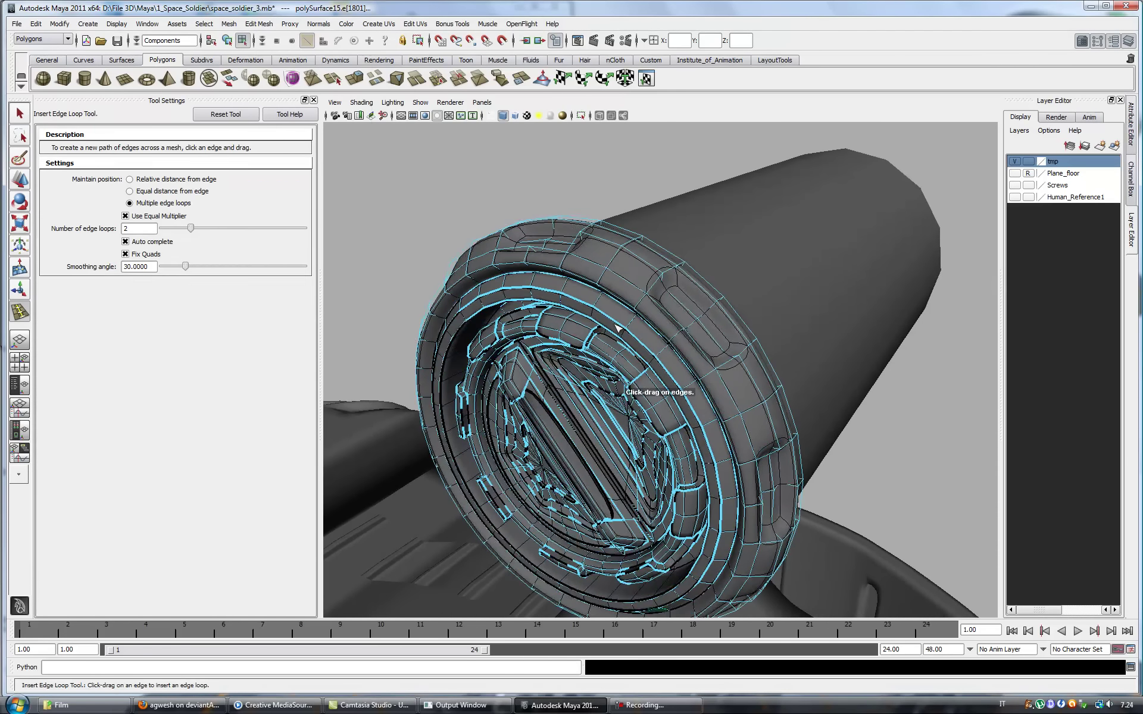
key("1")
scroll(702, 306, "down", 10)
key("q")
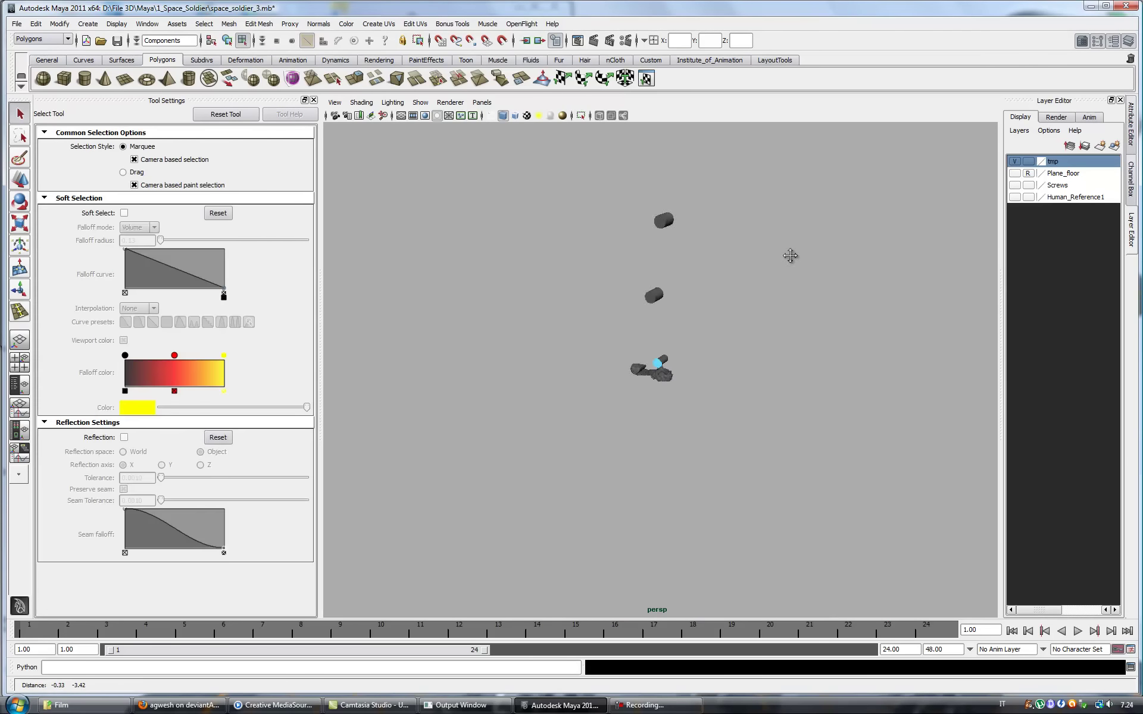
scroll(773, 321, "up", 8)
scroll(705, 422, "up", 3)
- Insert paired supporting edge loops beside each collar slot and around its side
key("y")
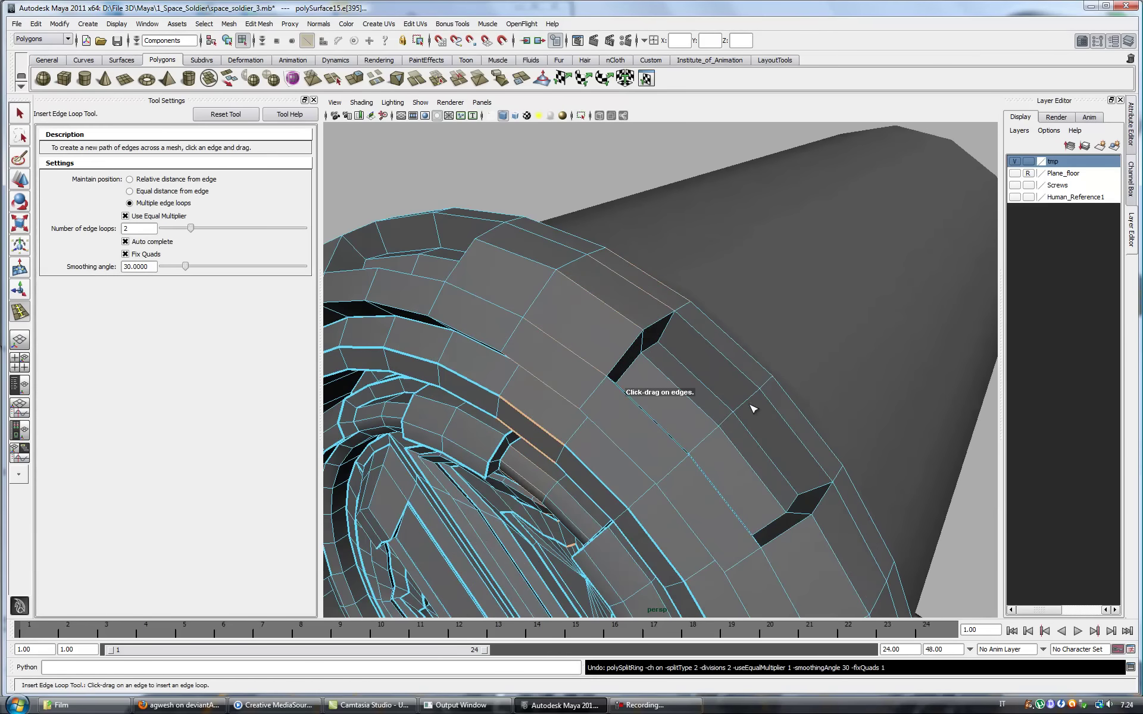
mouse_move(438, 235)
left_mouse_down("alt")
mouse_move(658, 339)
mouse_move(655, 393)
mouse_move(679, 398)
mouse_move(632, 408)
mouse_move(749, 361)
mouse_move(743, 344)
mouse_move(689, 387)
mouse_move(740, 439)
left_mouse_up("alt")
left_click(654, 417)
left_click(740, 440)
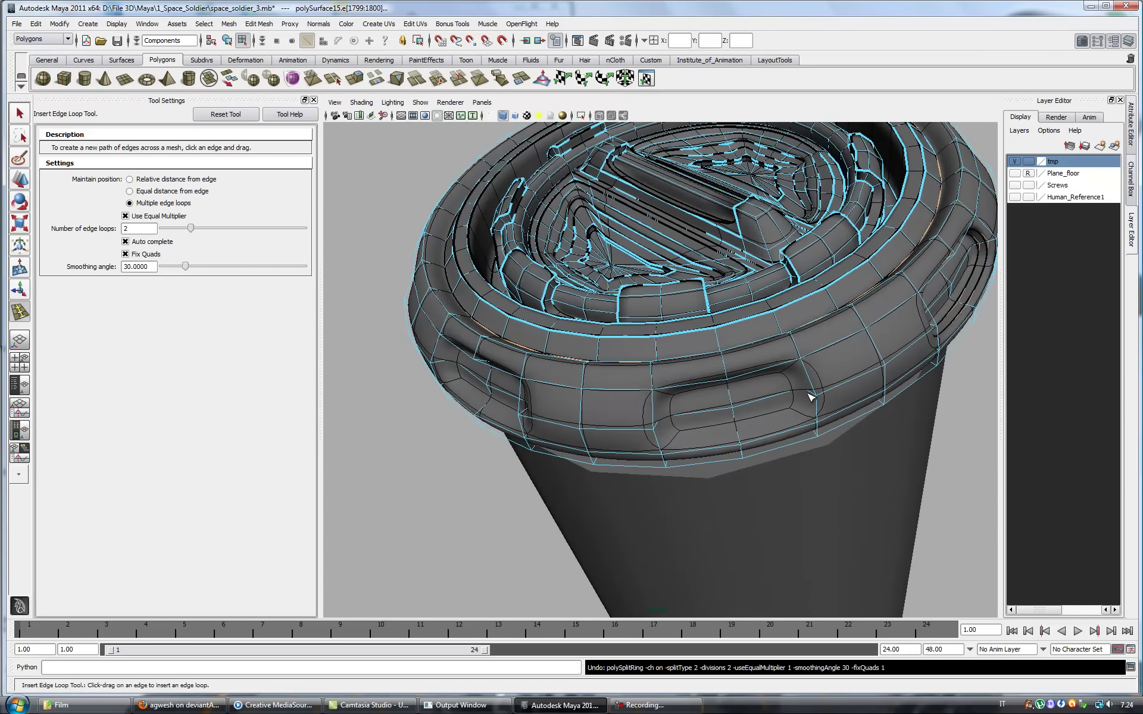
mouse_move(811, 394)
left_mouse_down("alt")
mouse_move(726, 408)
mouse_move(523, 408)
mouse_move(658, 454)
mouse_move(587, 343)
left_mouse_up("alt")
key("q")
scroll(587, 341, "down", 10)
key("F8")
left_click_drag(780, 309, 772, 311, "alt")
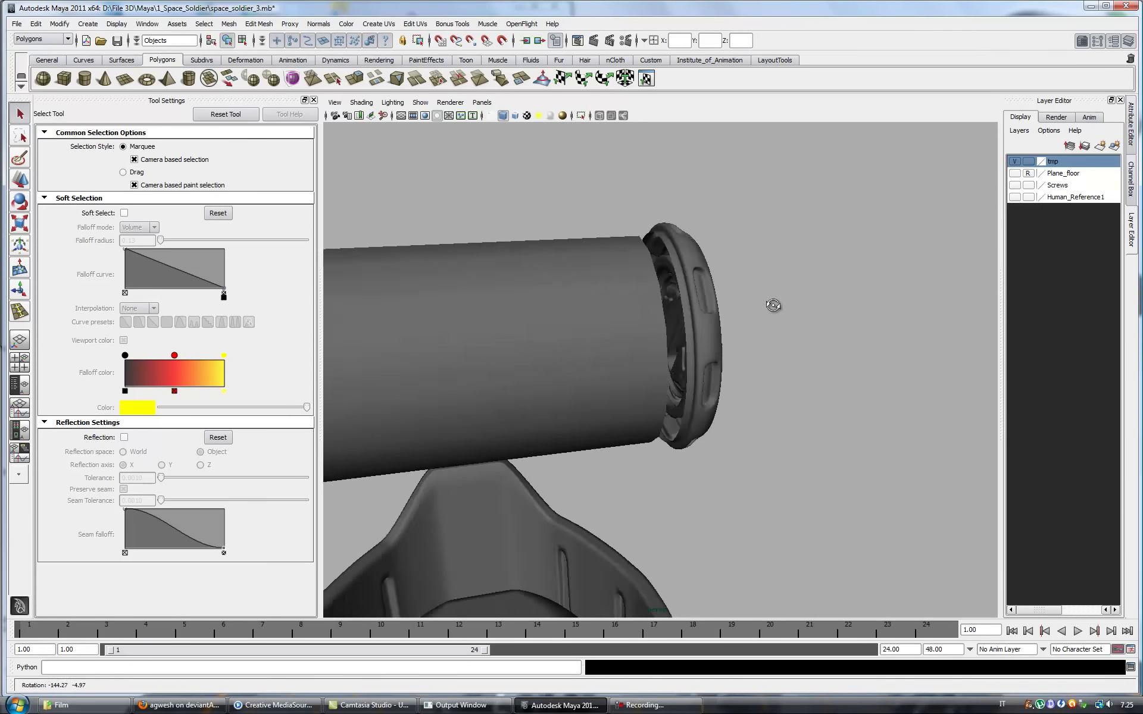
middle_click_drag(772, 311, 708, 213, "alt")
left_click_drag(709, 212, 676, 255, "alt")
left_click(678, 316)
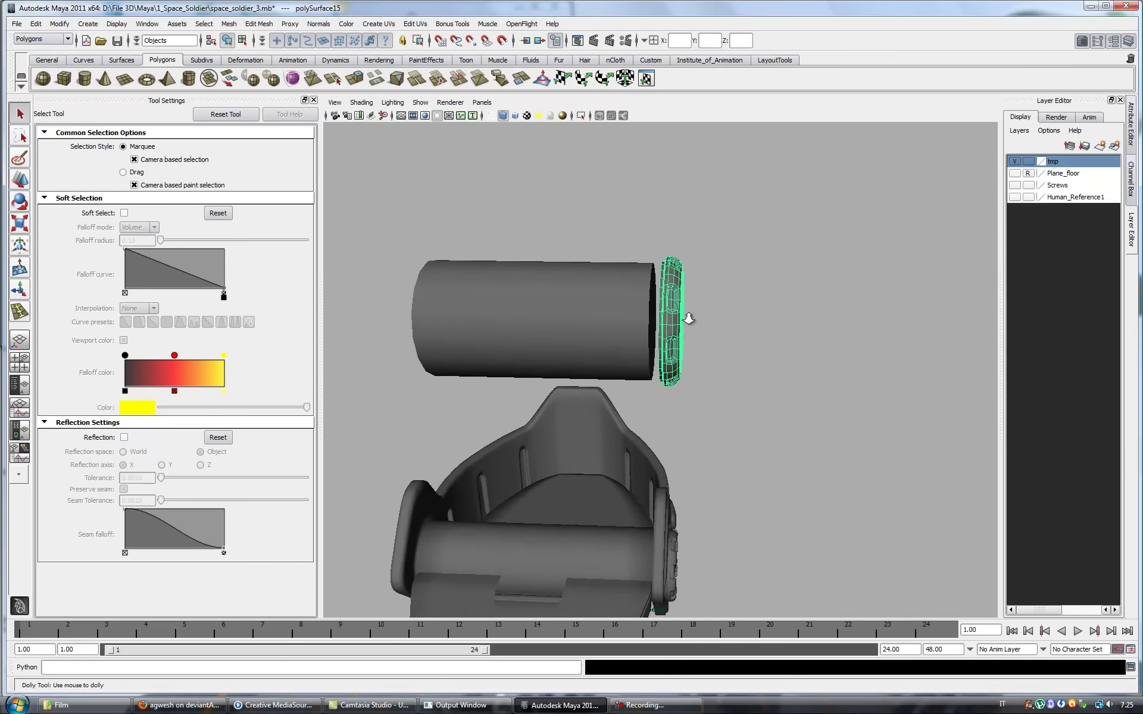
key("w")
mouse_move(746, 319)
left_mouse_down("alt")
mouse_move(729, 339)
mouse_move(670, 334)
mouse_move(732, 339)
mouse_move(625, 286)
left_mouse_up("alt")
right_click_drag(595, 297, 595, 268)
left_click(650, 319)
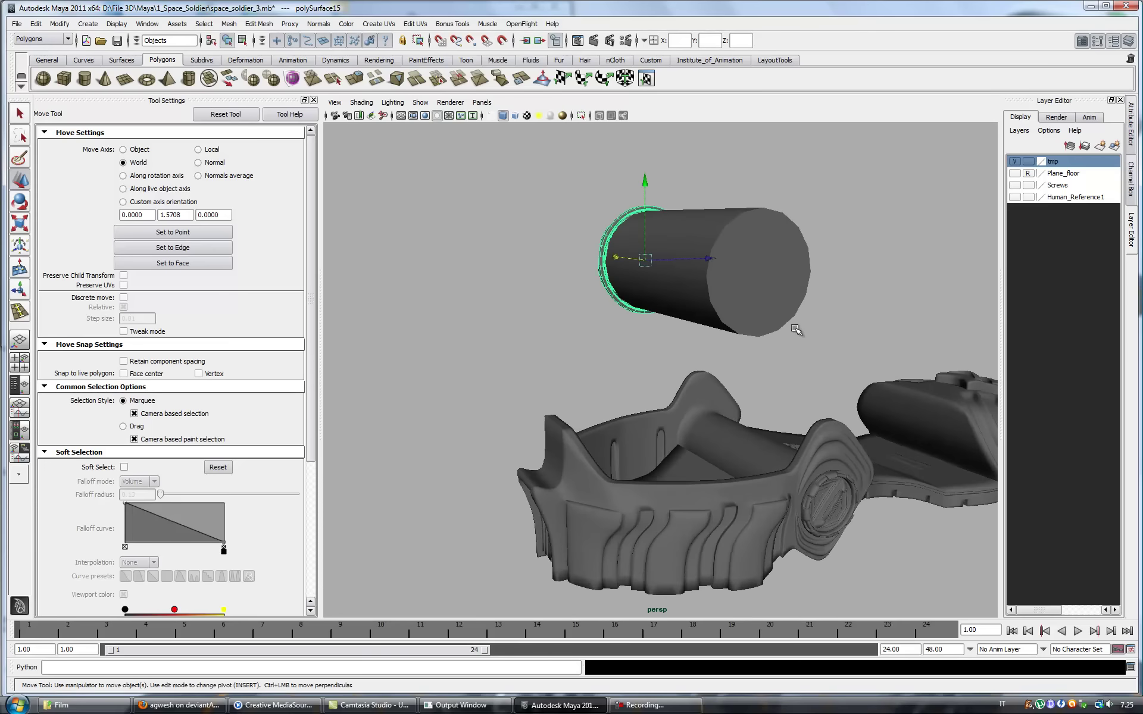
mouse_move(650, 319)
left_mouse_down("alt")
mouse_move(691, 325)
mouse_move(744, 277)
mouse_move(801, 275)
mouse_move(778, 272)
mouse_move(744, 272)
mouse_move(811, 314)
mouse_move(798, 275)
mouse_move(600, 306)
left_mouse_up("alt")
left_click(744, 280)
right_click(601, 306)
right_click_drag(600, 306, 602, 333)
mouse_move(603, 333)
left_mouse_down("alt")
mouse_move(594, 289)
mouse_move(645, 294)
mouse_move(566, 271)
left_mouse_up("alt")
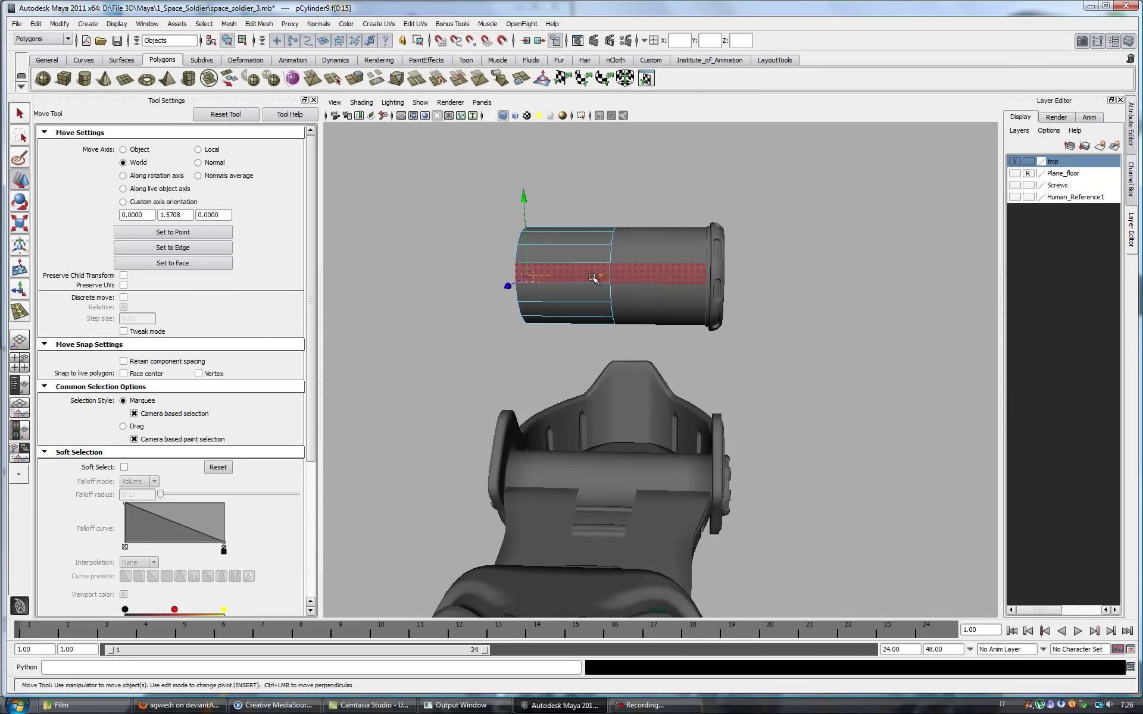
left_click(482, 102)
left_click(604, 147)
right_click_drag(862, 424, 917, 389, "alt")
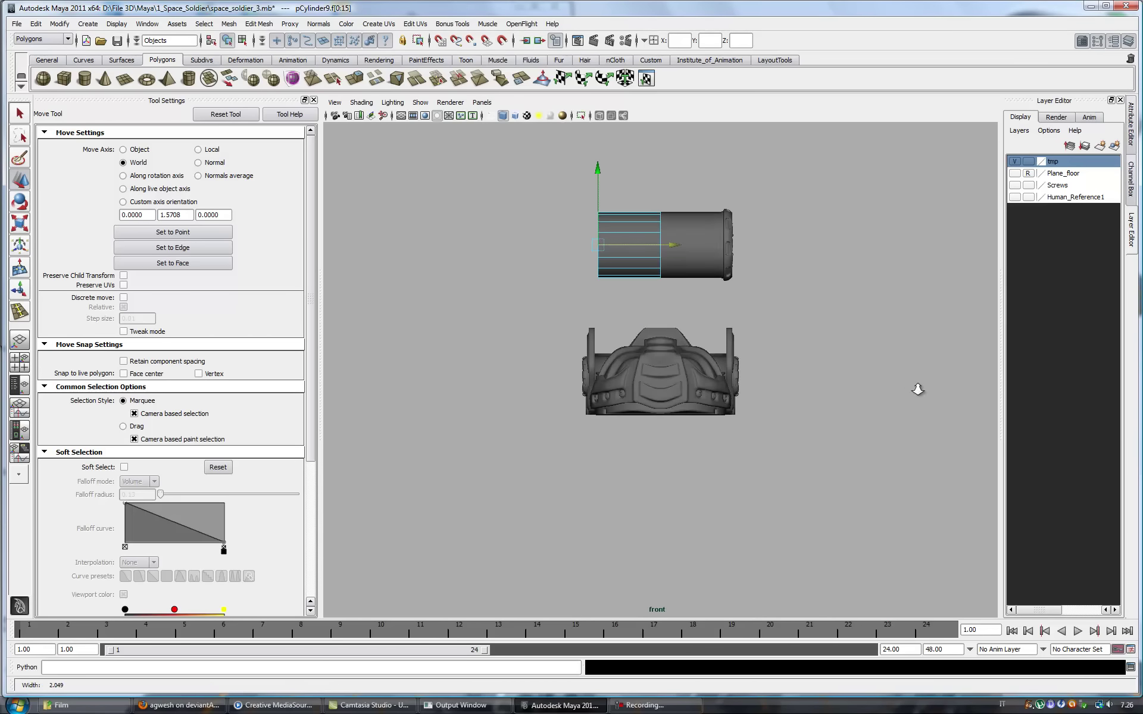
left_click(482, 103)
left_click(601, 136)
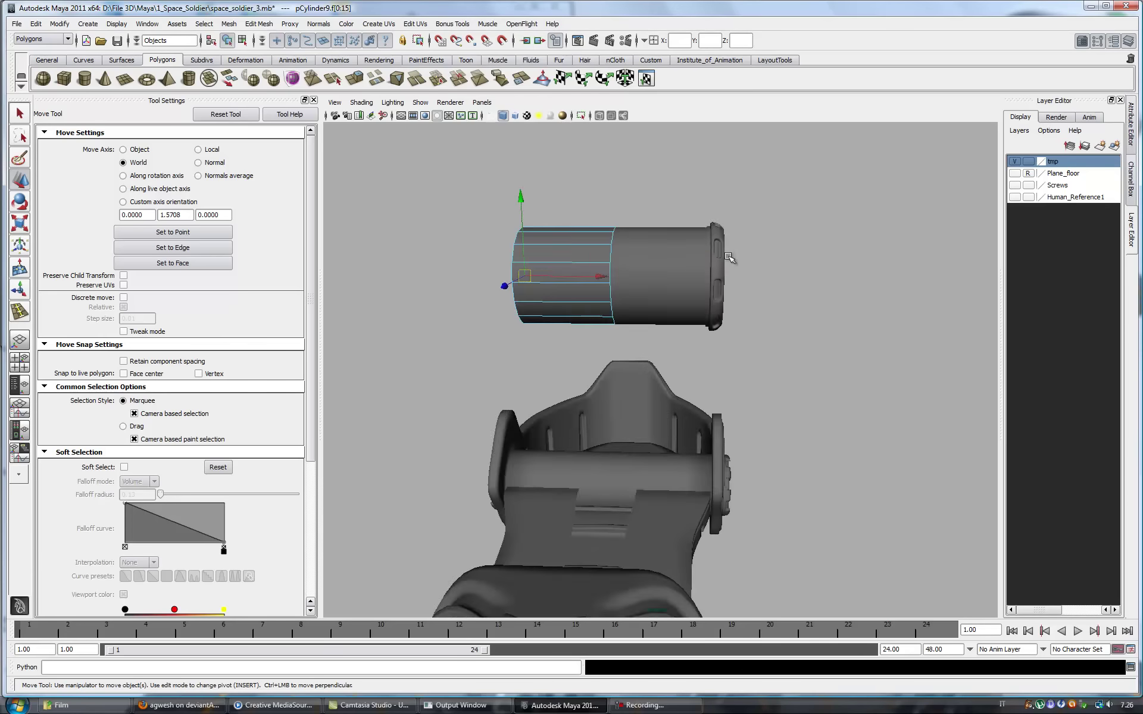
left_click_drag(631, 191, 699, 277, "alt")
- Zero the collar cap's world pivot in the Attribute Editor, then undo a first duplicate attempt
left_click(699, 277)
key("ctrl+a")
left_click(936, 361)
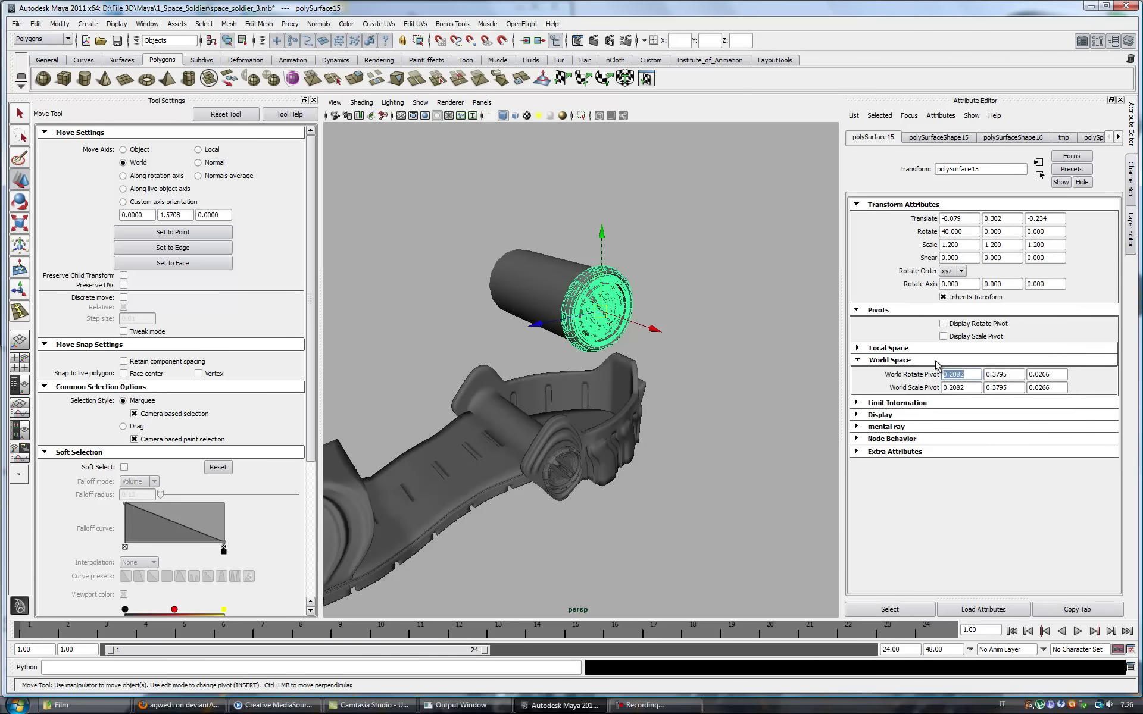
left_click(35, 24)
left_click(123, 296)
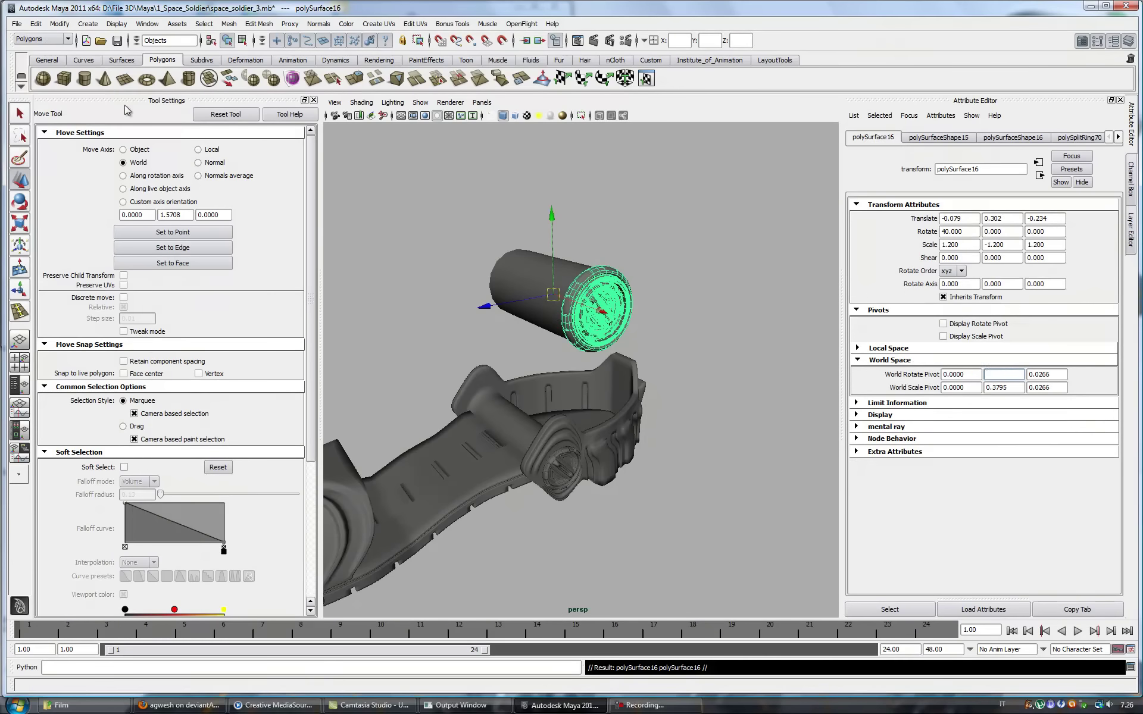
left_click_drag(608, 362, 661, 375, "alt")
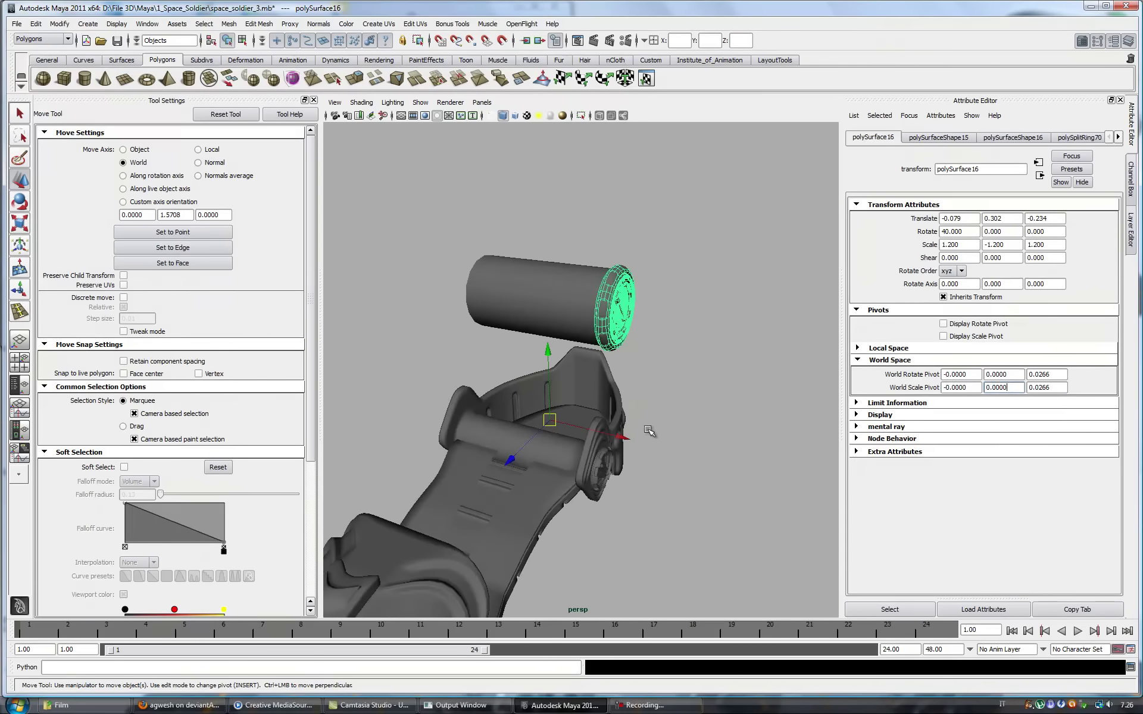
key("ctrl+z")
key("ctrl+z")
- Duplicate the collar as an instance with Scale 1, -1, 1 via Duplicate Special
left_click(35, 23)
left_click(148, 296)
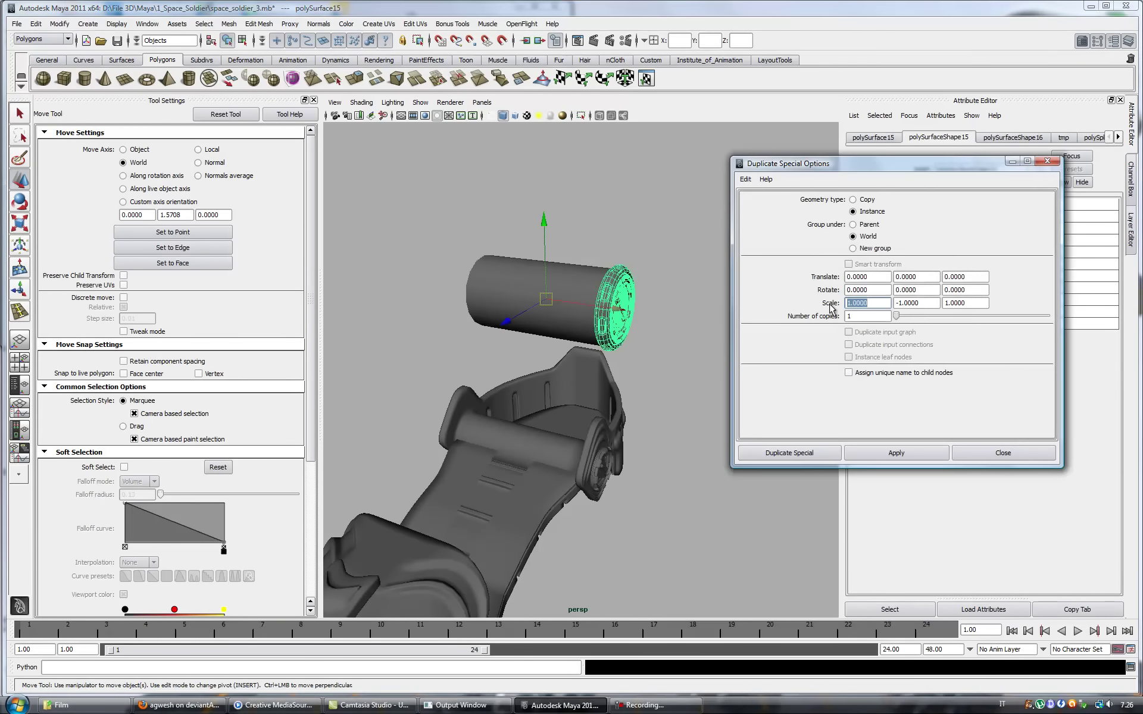
left_click(1009, 459)
left_click_drag(595, 357, 774, 380, "alt")
left_click(35, 24)
left_click(148, 296)
left_click(987, 459)
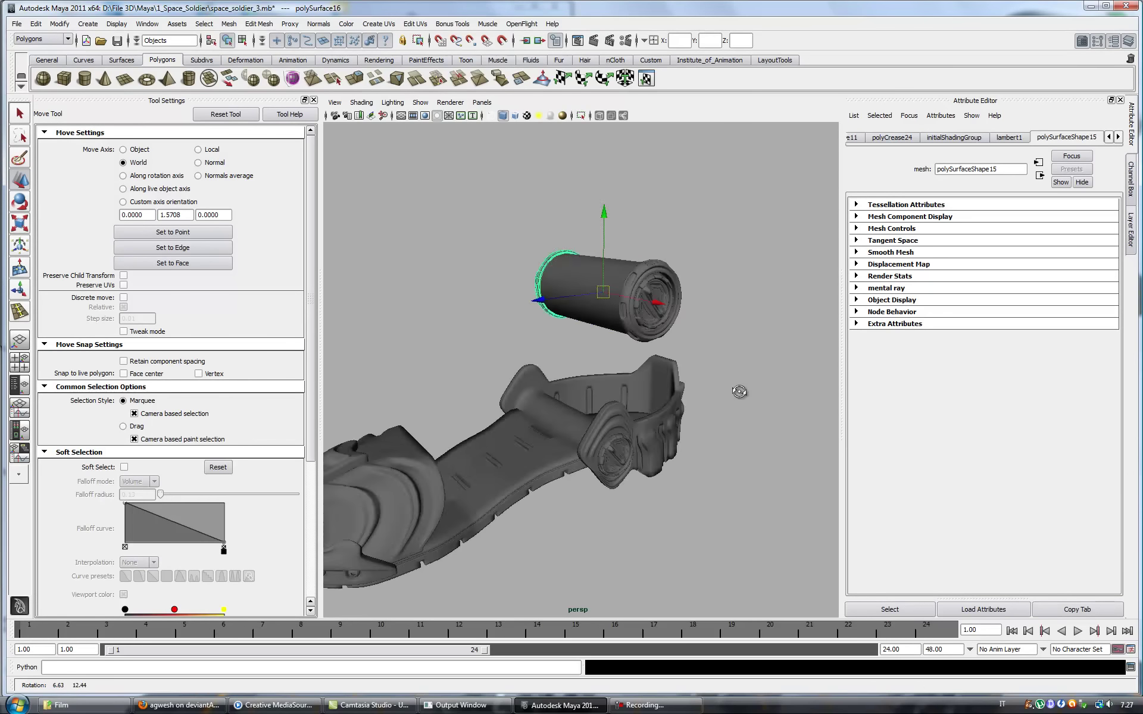
left_click(1131, 232)
- Empty the tmp layer of its objects and deselect everything
right_click(1041, 162)
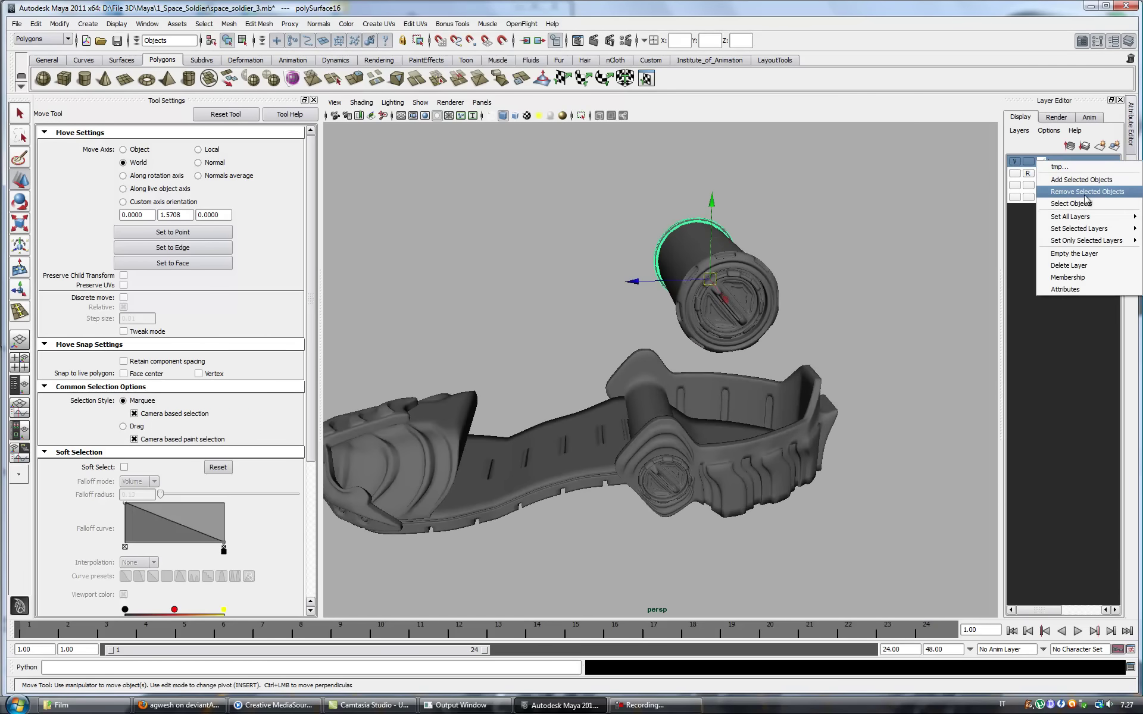
left_click(1082, 260)
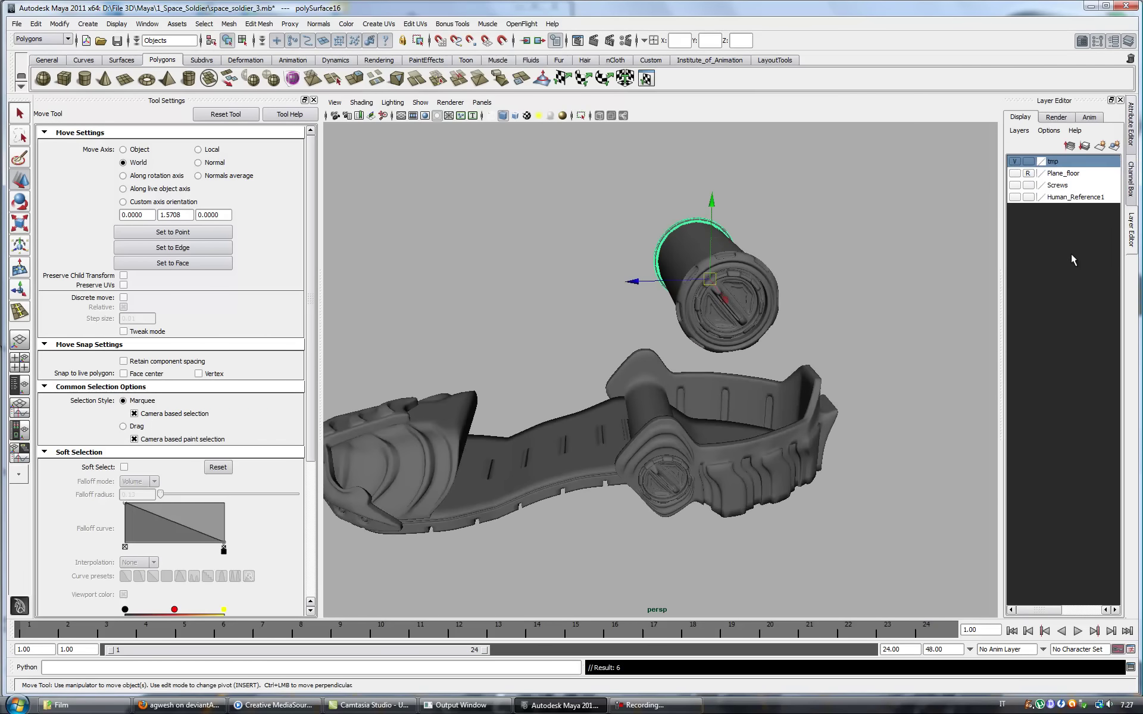
left_click_drag(807, 313, 877, 319, "alt")
left_click(878, 319)
- Save the scene, then select the ankle strap and inspect it around the round cap
left_click(17, 23)
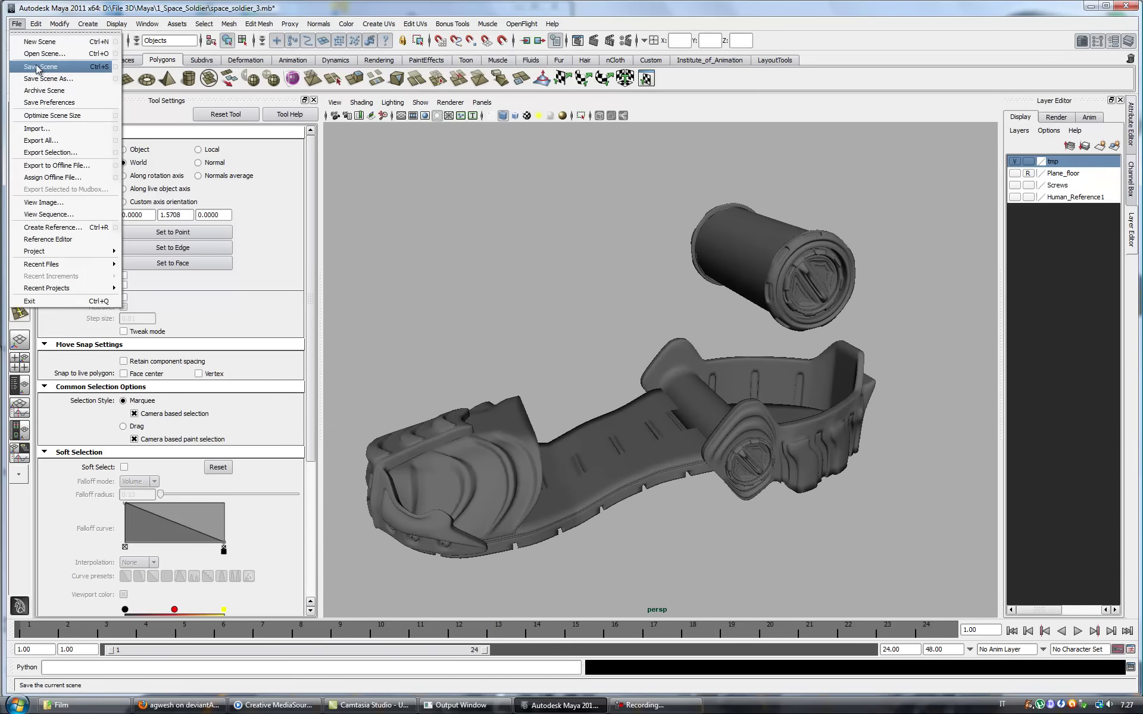
left_click(37, 66)
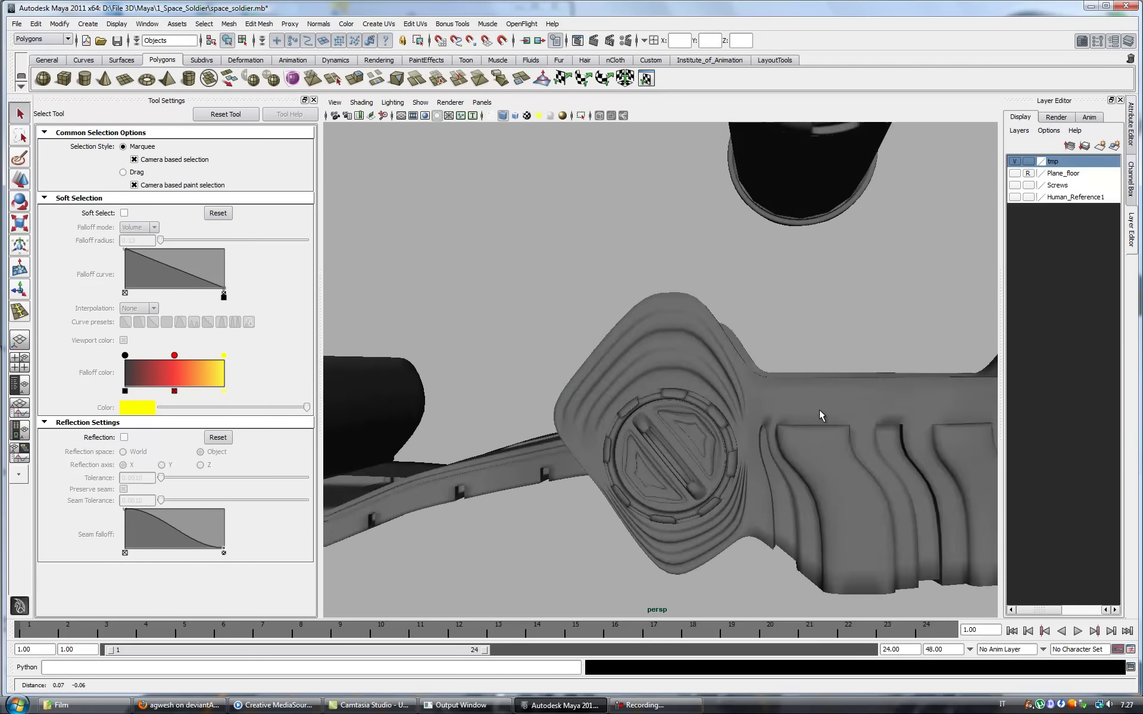
left_click(820, 415)
scroll(758, 364, "up", 3)
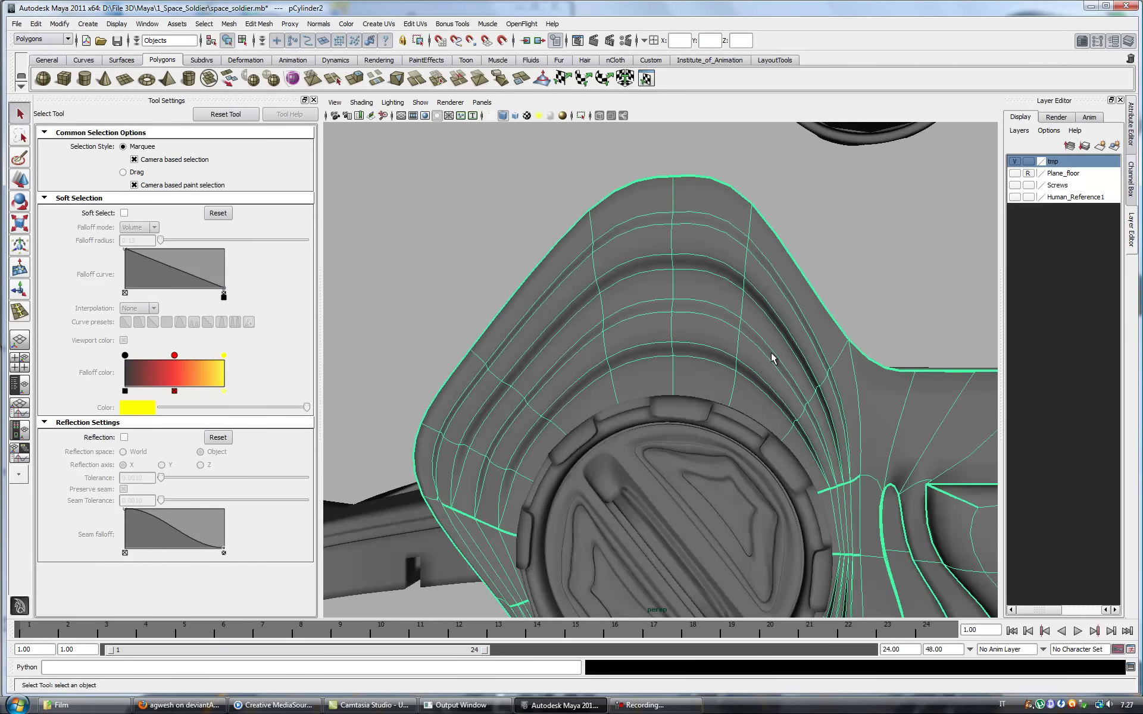
left_click_drag(814, 338, 764, 427, "alt")
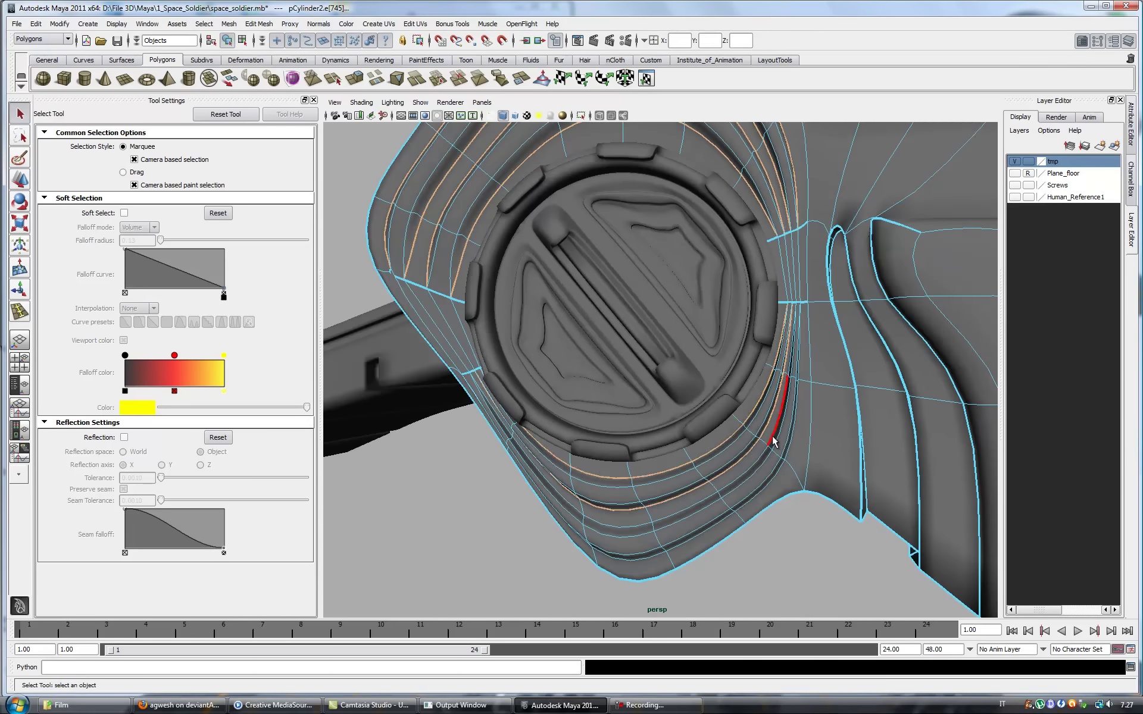
scroll(812, 330, "down", 5)
right_click(813, 330)
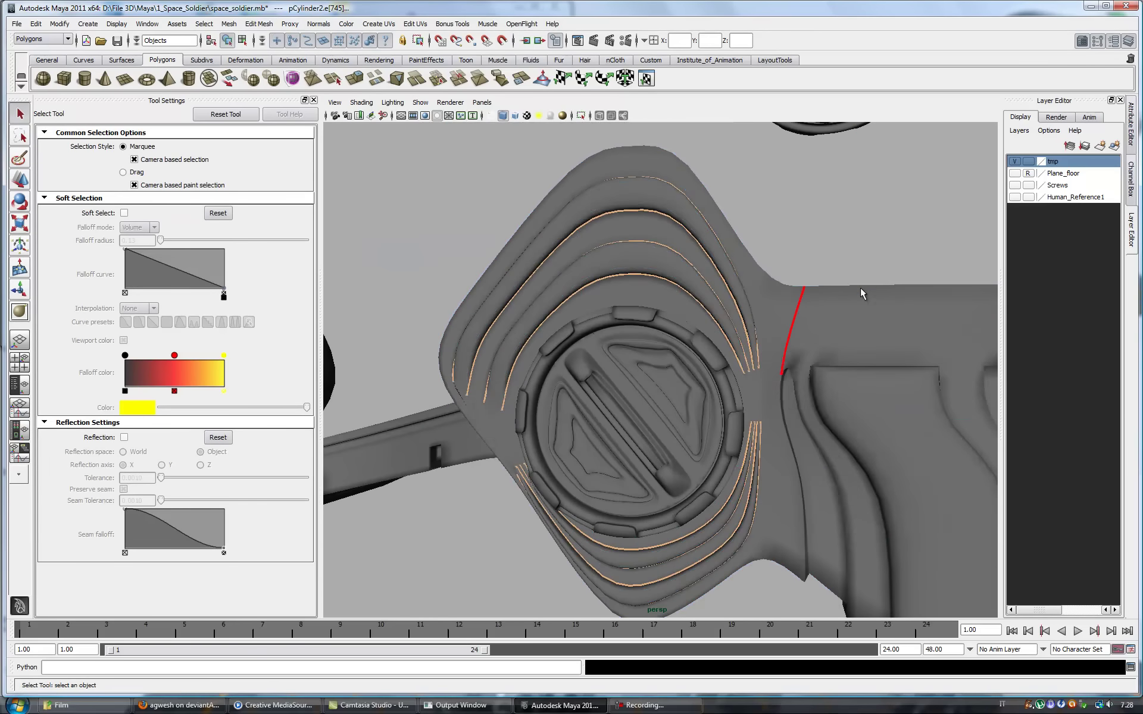
mouse_move(815, 329)
left_mouse_down("alt")
mouse_move(605, 331)
mouse_move(669, 341)
left_mouse_up("alt")
- Briefly show the reference foot, then save the scene as space_soldier_3.mb
left_click(1014, 197)
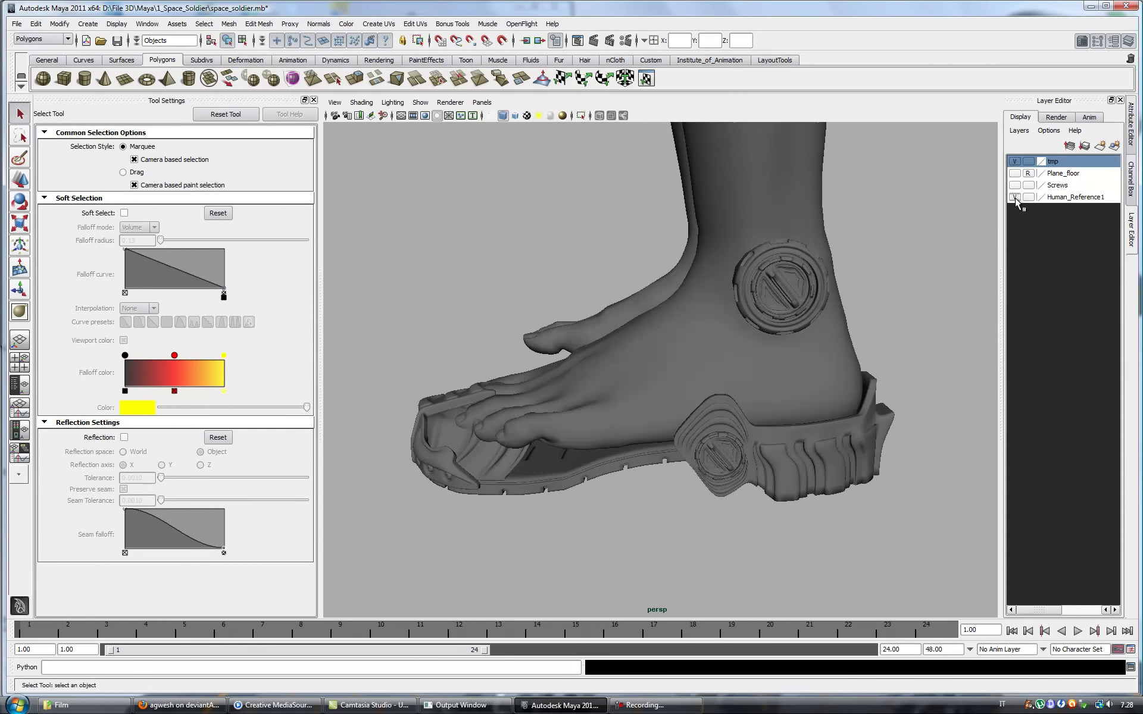
left_click_drag(803, 229, 764, 248, "alt")
left_click(17, 24)
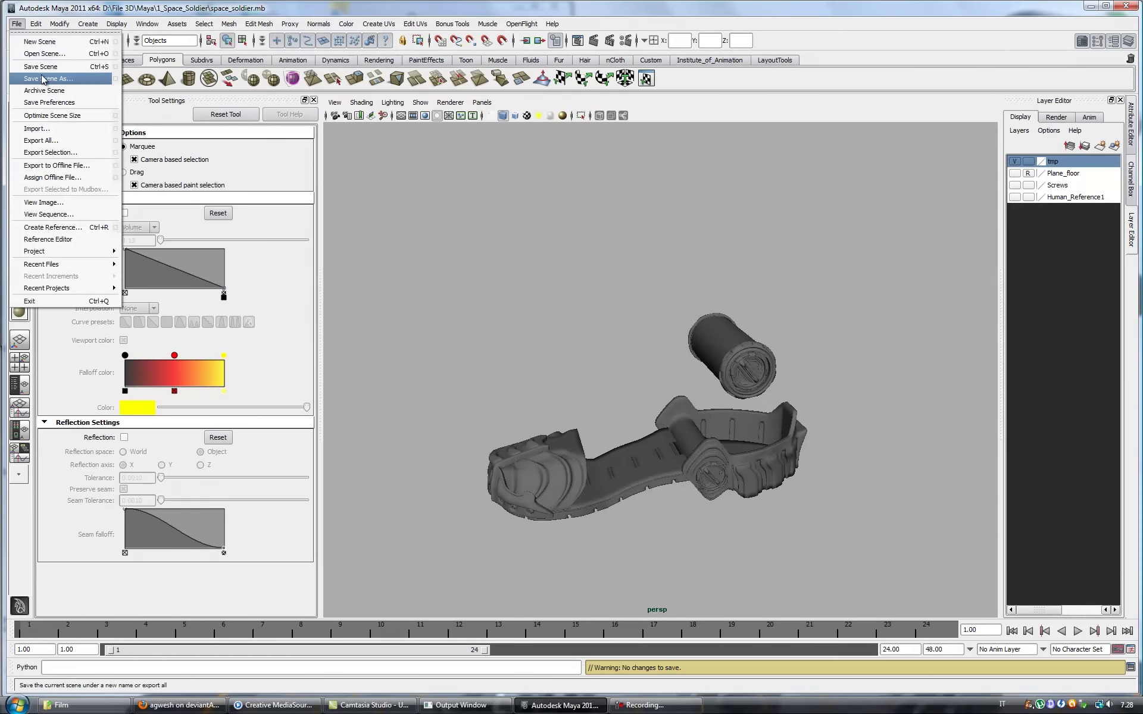
left_click(50, 85)
double_click(430, 450)
left_click(584, 373)
left_click(584, 372)
left_click_drag(381, 417, 348, 423, "alt")
left_click(629, 708)
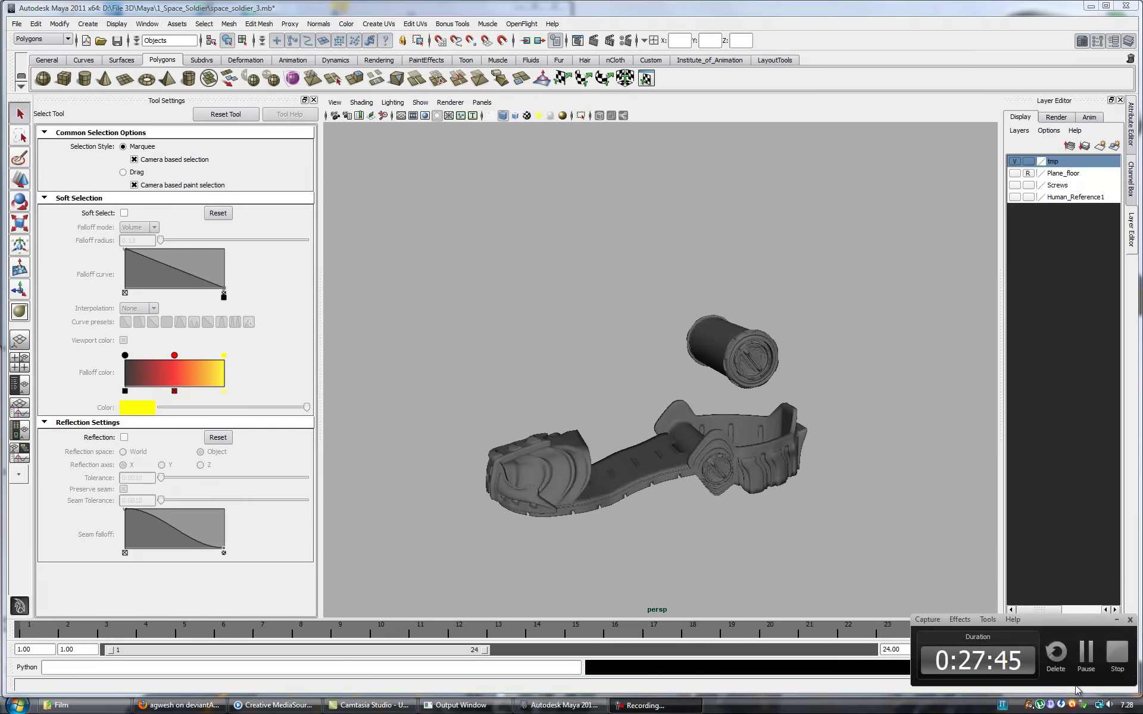
left_click(17, 23)
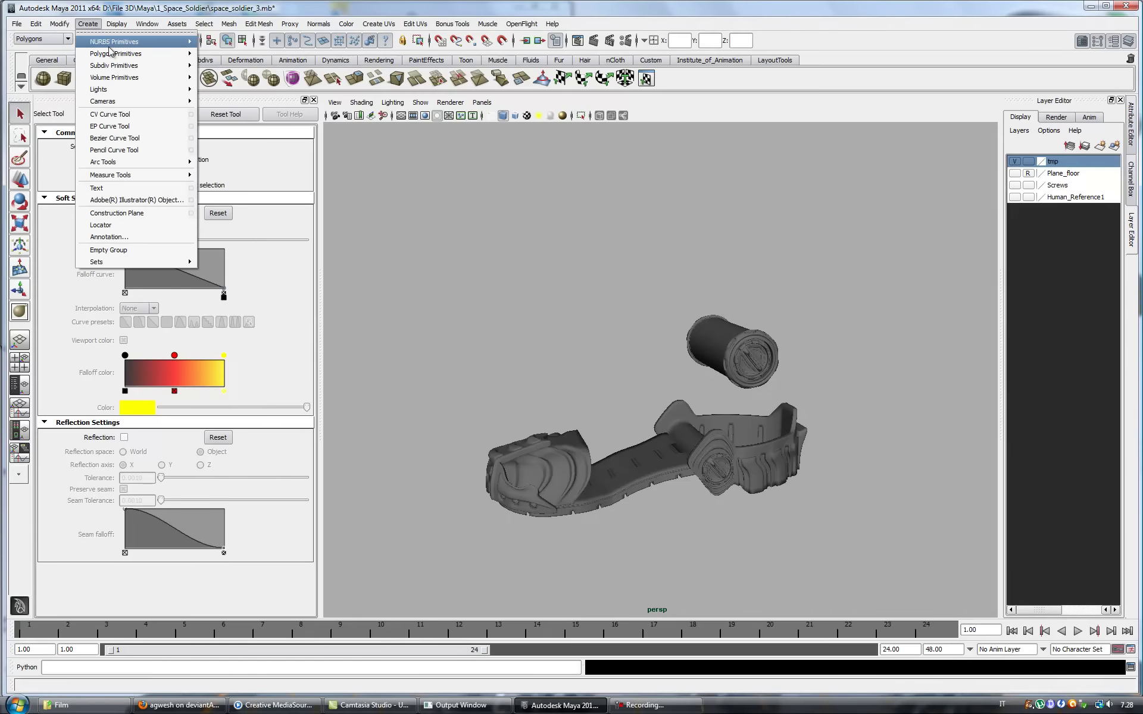
- Create a polygon cube and position it on the boot's toe
left_click(220, 72)
left_click_drag(565, 417, 659, 425, "alt")
key("w")
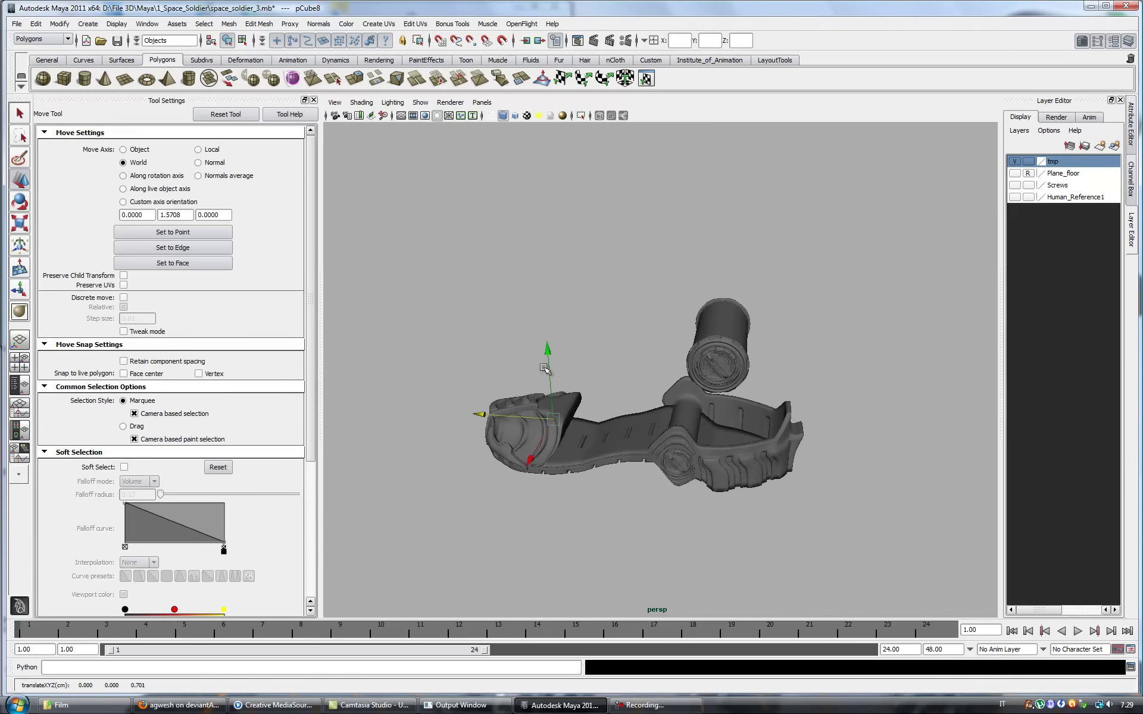
left_click_drag(545, 369, 453, 426, "alt")
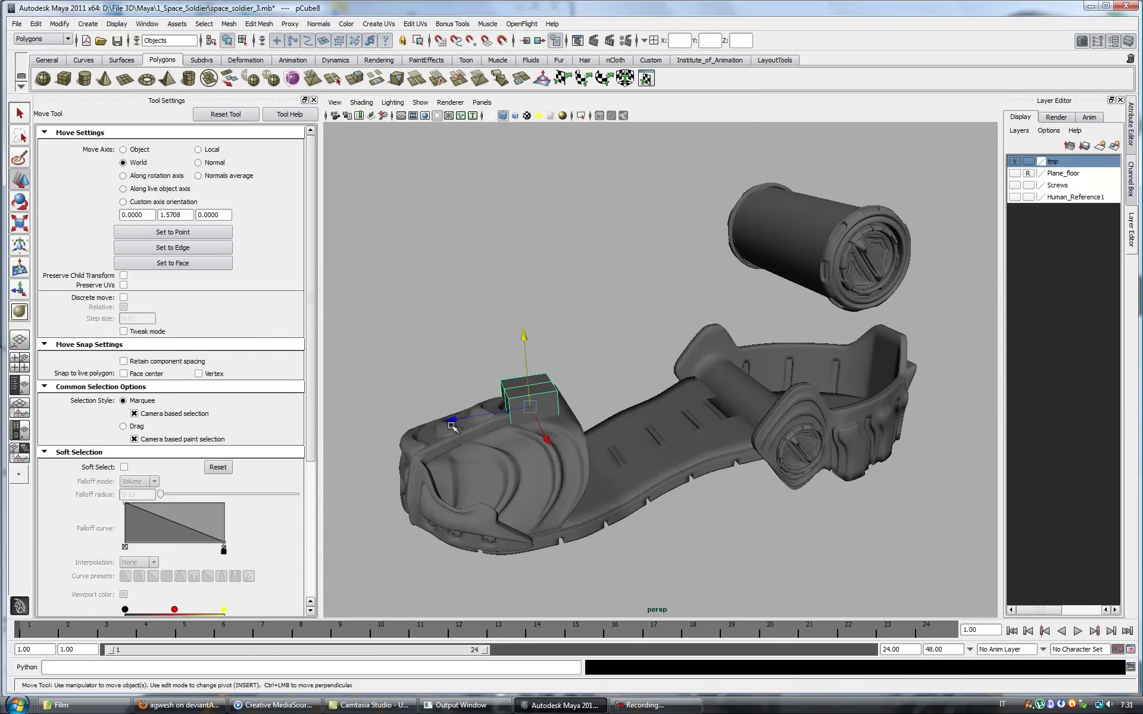
scroll(592, 417, "up", 6)
right_click_drag(591, 377, 591, 352)
left_click_drag(702, 381, 658, 303)
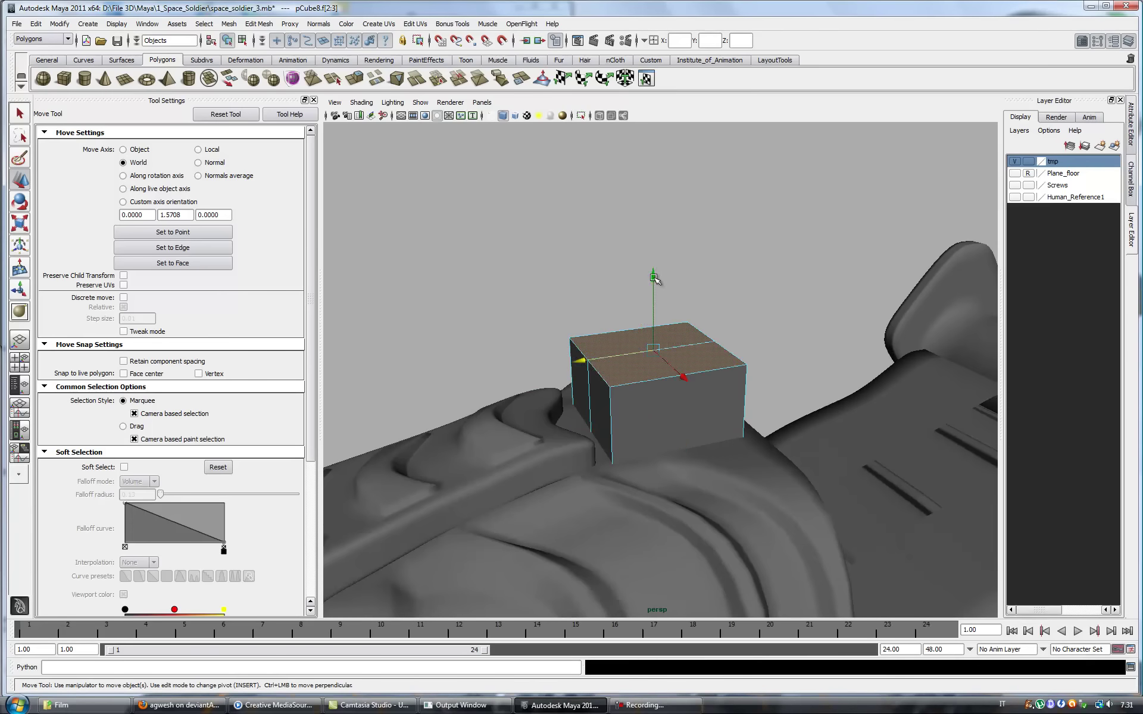
right_click_drag(613, 417, 613, 390)
left_click_drag(651, 262, 607, 467, "alt")
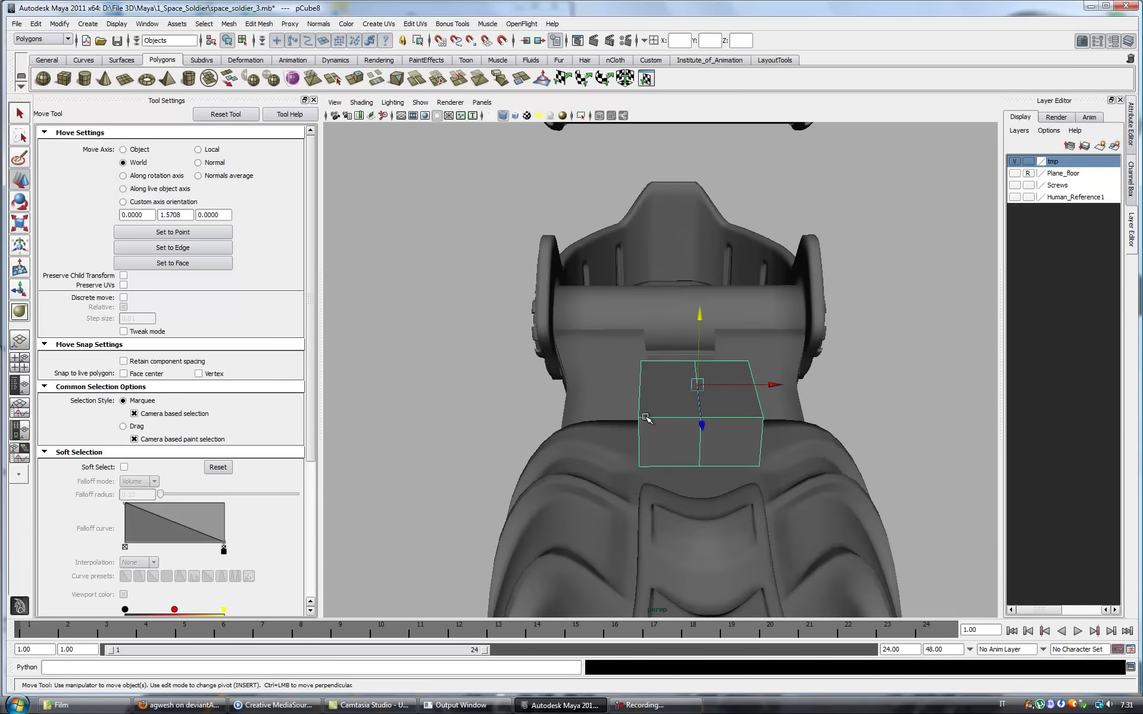
right_click_drag(607, 468, 607, 494)
left_click_drag(607, 494, 726, 431, "alt")
- Select the cube's top face and raise it to shape the block
left_click(35, 24)
left_click(60, 302)
left_click_drag(625, 381, 637, 553, "alt")
left_click(628, 461)
right_click_drag(676, 506, 636, 530)
mouse_move(635, 531)
left_mouse_down("alt")
mouse_move(598, 412)
mouse_move(625, 393)
left_mouse_up("alt")
right_click_drag(624, 393, 619, 470)
mouse_move(643, 375)
left_mouse_down()
mouse_move(650, 319)
mouse_move(582, 508)
left_mouse_up()
- Move the block's front face to lengthen it along the toe
left_click_drag(665, 515, 651, 470, "alt")
right_click_drag(650, 470, 655, 511)
left_click(714, 596)
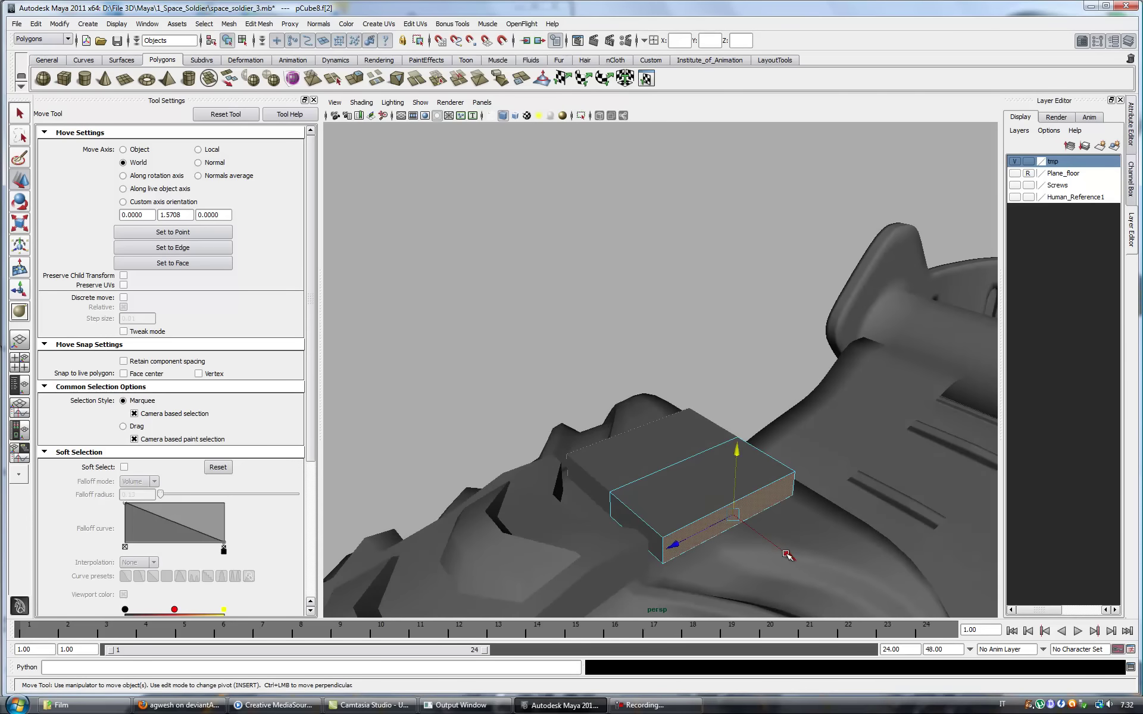
left_click_drag(744, 618, 694, 438, "alt")
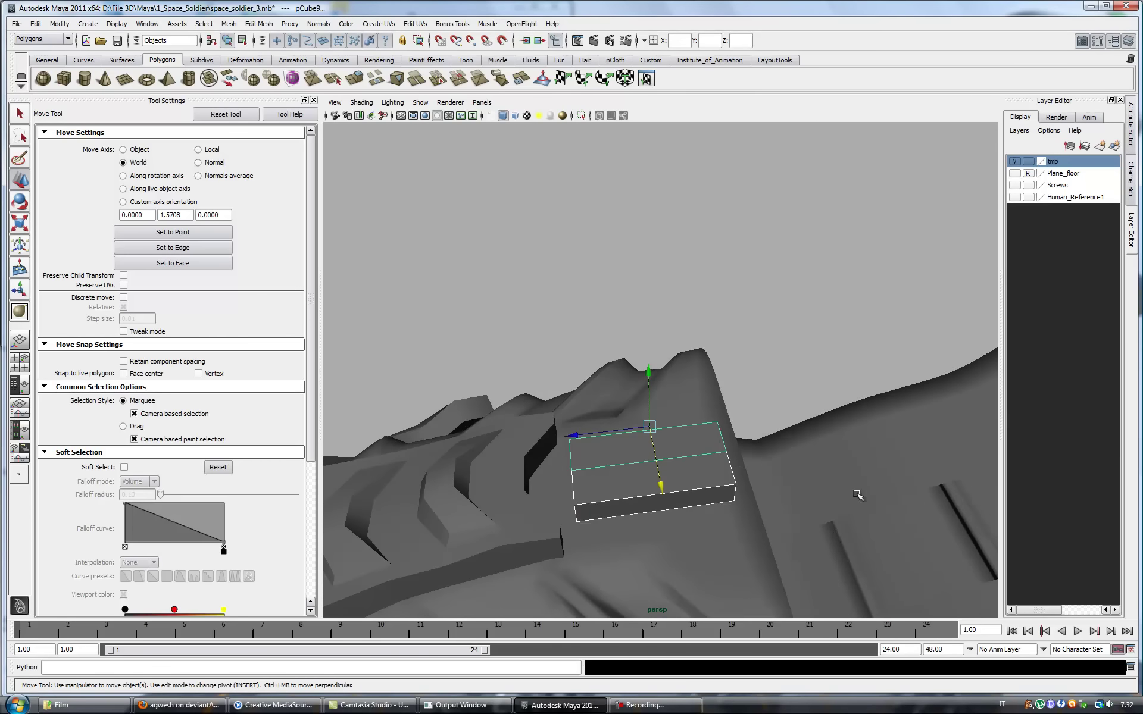
left_click_drag(534, 440, 674, 469, "alt")
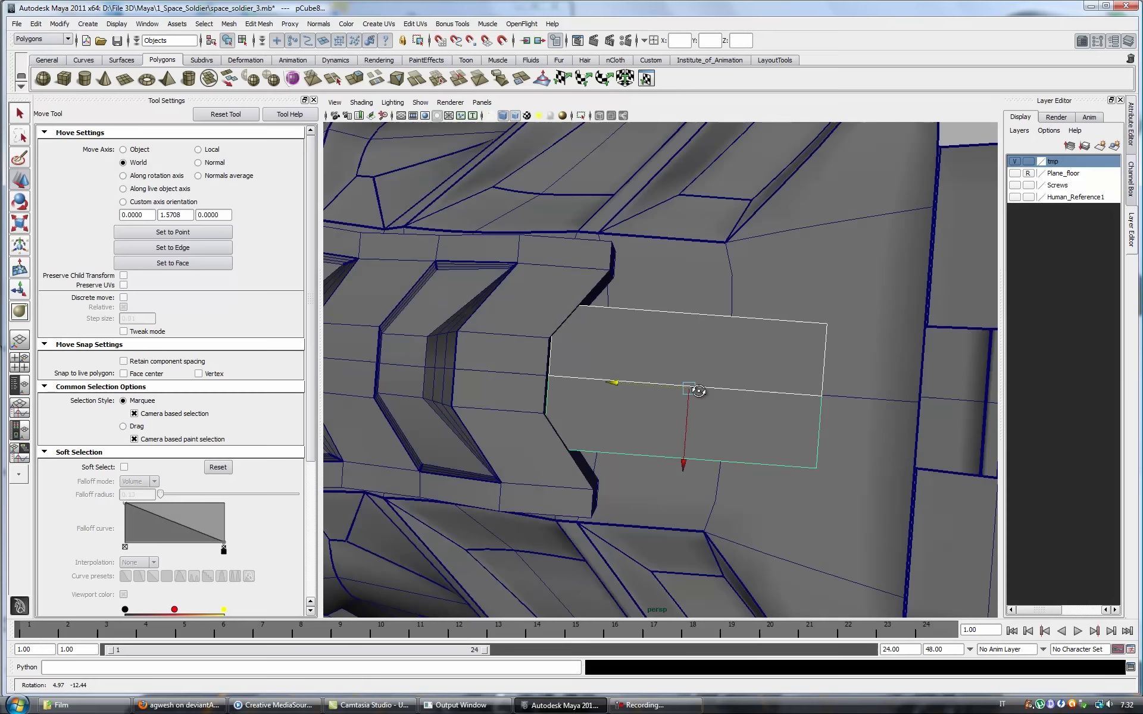
left_click_drag(688, 562, 663, 395, "alt")
left_click(636, 345)
- Check the toe piece's smooth preview, then extrude the block's side face
left_click(613, 277)
key("3")
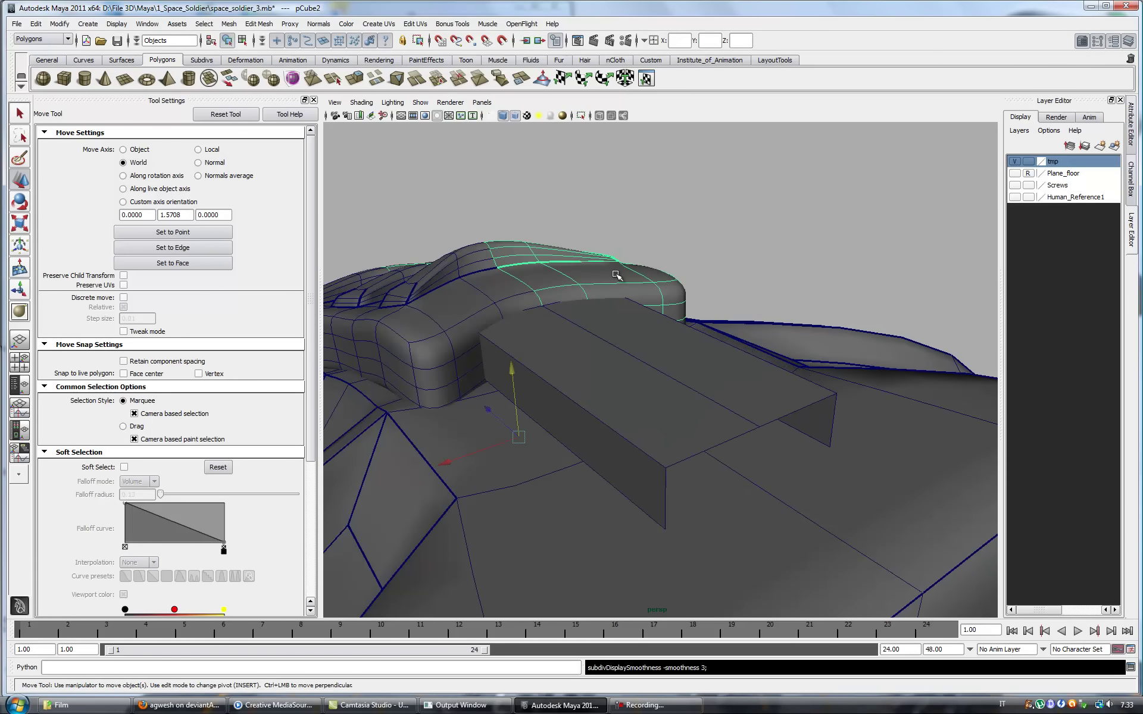
key("1")
left_click(599, 435)
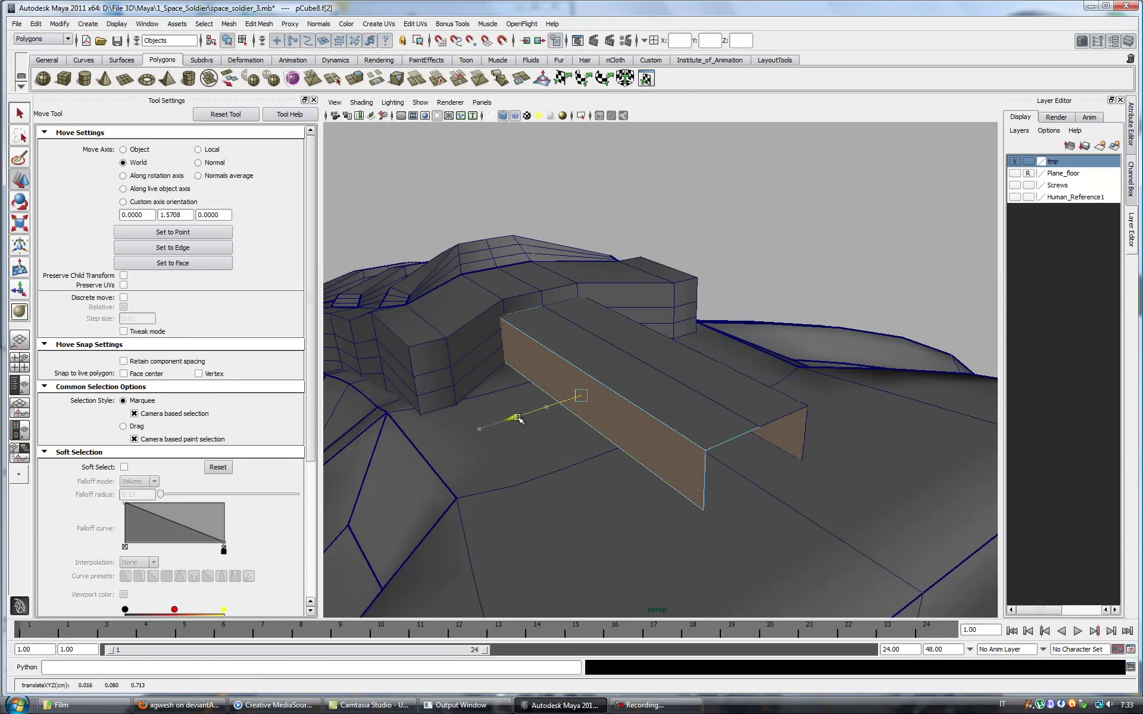
mouse_move(526, 418)
left_mouse_down("alt")
mouse_move(612, 472)
mouse_move(645, 472)
left_mouse_up("alt")
right_click(591, 388)
mouse_move(591, 388)
left_mouse_down("alt")
mouse_move(648, 232)
mouse_move(647, 196)
left_mouse_up("alt")
mouse_move(645, 149)
left_mouse_down("alt")
mouse_move(613, 408)
mouse_move(625, 421)
left_mouse_up("alt")
right_click_drag(625, 421, 625, 438)
left_click(640, 443)
key("ctrl+e")
mouse_move(641, 444)
left_mouse_down("alt")
mouse_move(510, 381)
mouse_move(500, 400)
mouse_move(622, 452)
left_mouse_up("alt")
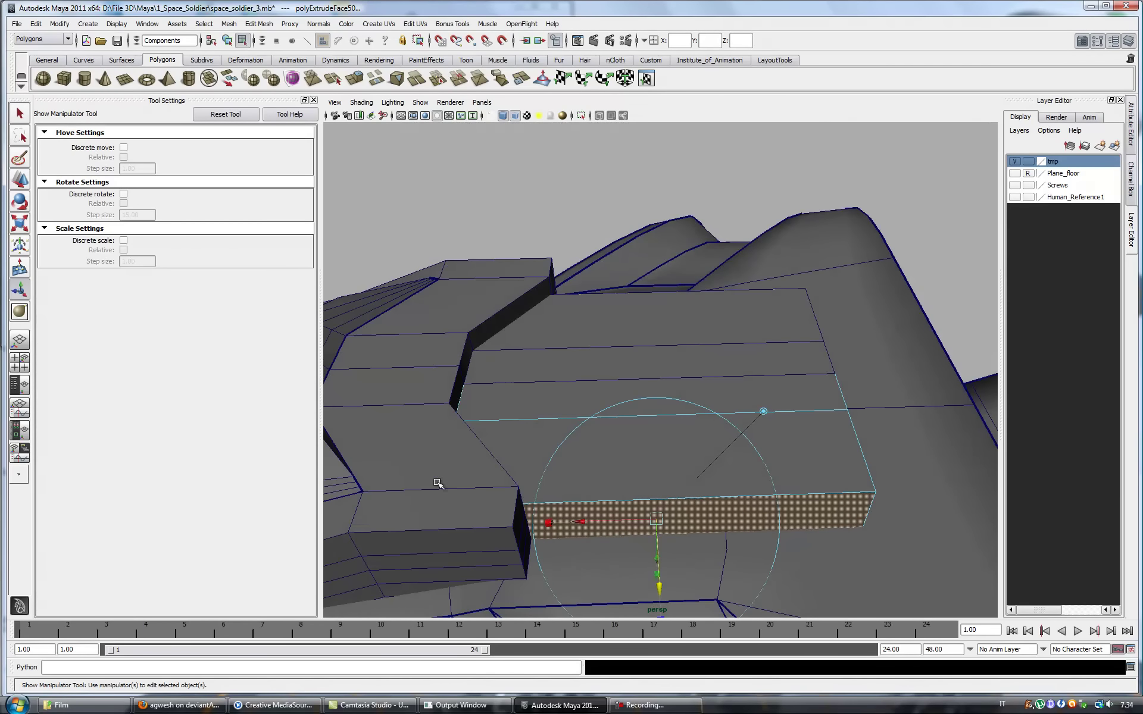
- Hide the tmp layer and select an edge loop around the block for moving
right_click_drag(403, 519, 433, 466)
left_click(1014, 160)
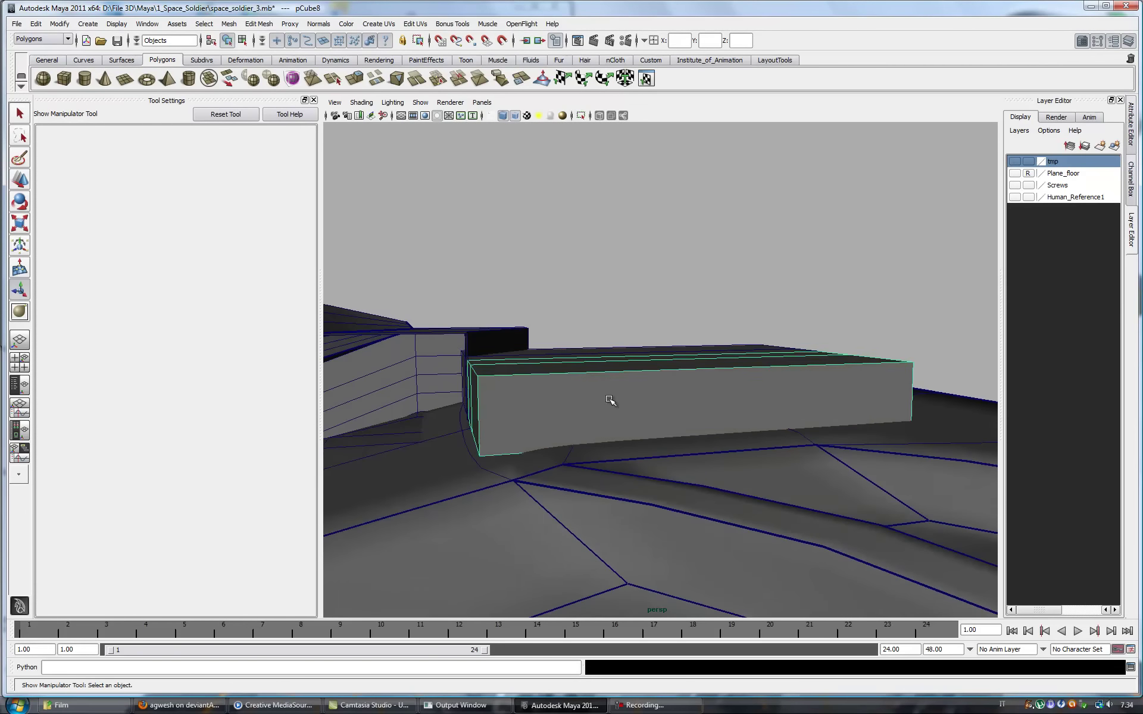
left_click_drag(471, 396, 417, 535, "alt")
key("w")
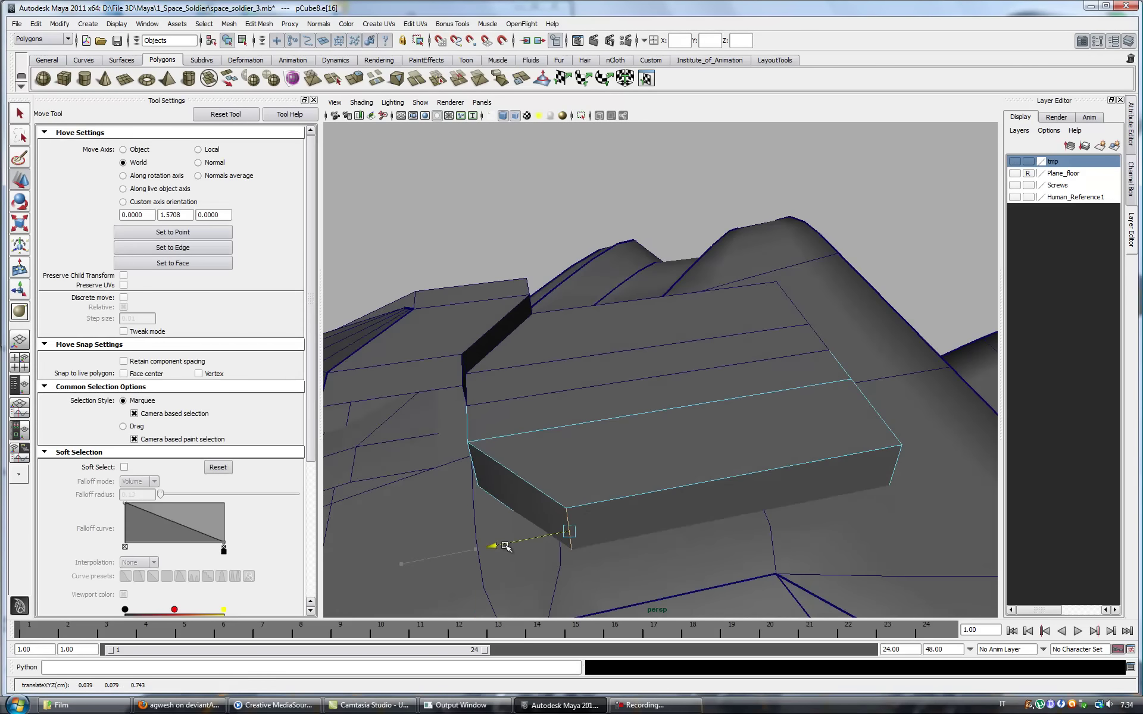
mouse_move(688, 516)
left_mouse_down("alt")
mouse_move(412, 470)
mouse_move(536, 440)
mouse_move(681, 477)
mouse_move(671, 474)
left_mouse_up("alt")
right_click(536, 440)
right_click(567, 405)
right_click_drag(575, 420, 569, 433)
left_click_drag(570, 433, 605, 441, "alt")
right_click(604, 442)
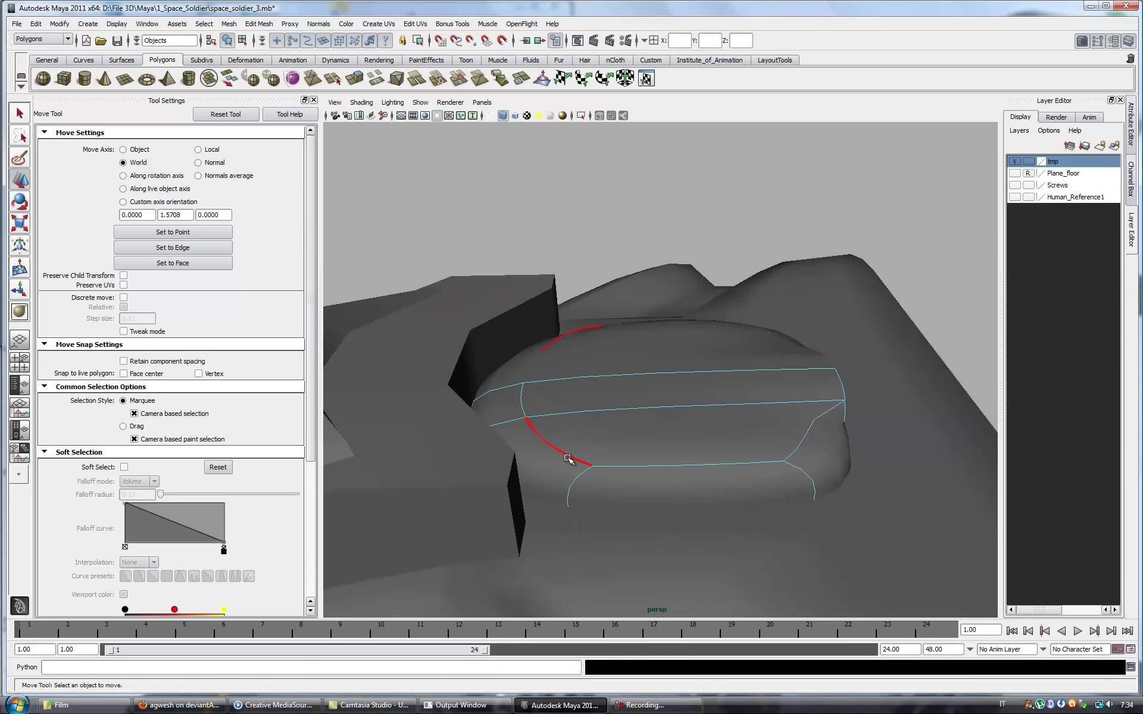
- Crease the block's front corner edge with the Crease Tool and adjust its corner edge
left_click(259, 24)
left_click(280, 375)
mouse_move(676, 498)
left_mouse_down("alt")
mouse_move(419, 367)
mouse_move(577, 485)
mouse_move(503, 476)
left_mouse_up("alt")
right_click(503, 476)
left_click(536, 438)
key("w")
left_click(473, 461)
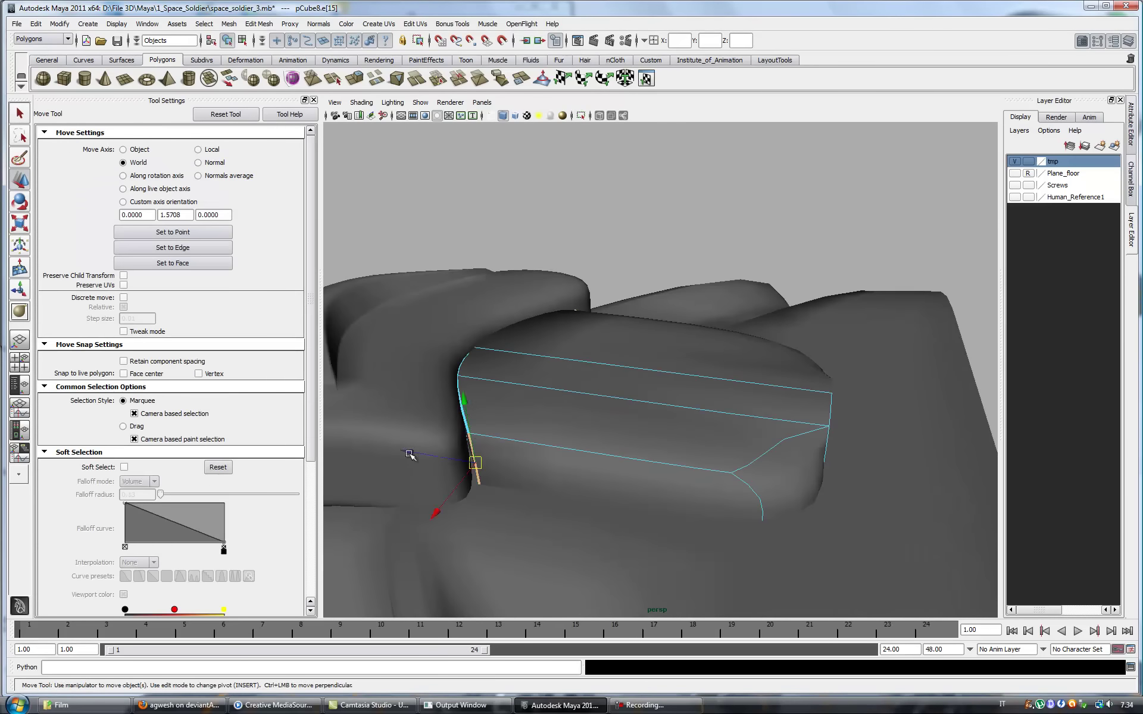
mouse_move(402, 453)
left_mouse_down("alt")
mouse_move(523, 484)
mouse_move(656, 497)
mouse_move(587, 426)
left_mouse_up("alt")
scroll(671, 487, "down", 5)
scroll(671, 487, "up", 5)
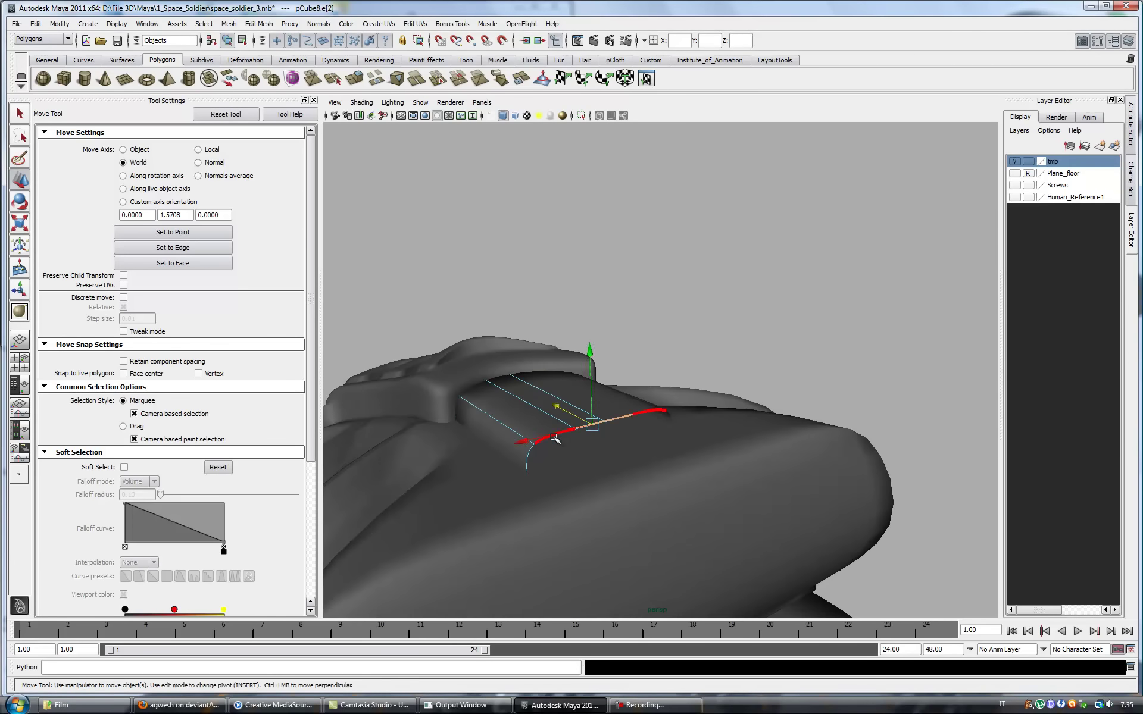
mouse_move(588, 474)
left_mouse_down("alt")
mouse_move(582, 308)
mouse_move(599, 357)
mouse_move(554, 392)
left_mouse_up("alt")
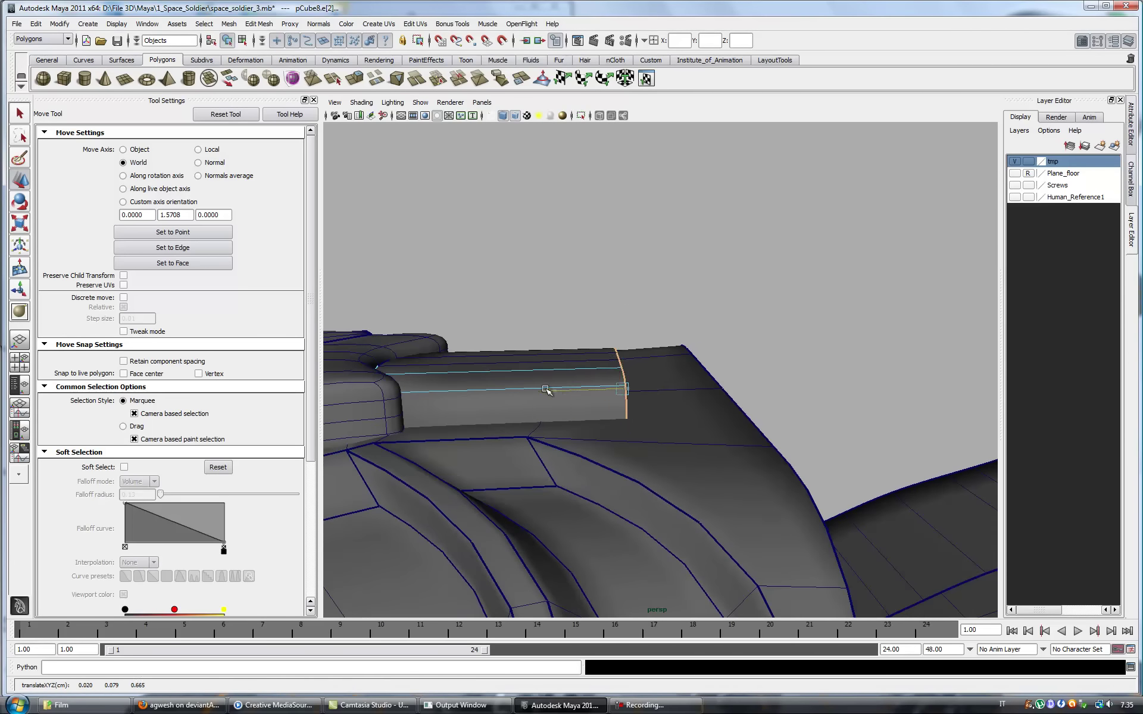
- Extrude the strap's end edge and stretch it back along the boot
left_click_drag(469, 385, 550, 381, "alt")
scroll(549, 380, "down", 3)
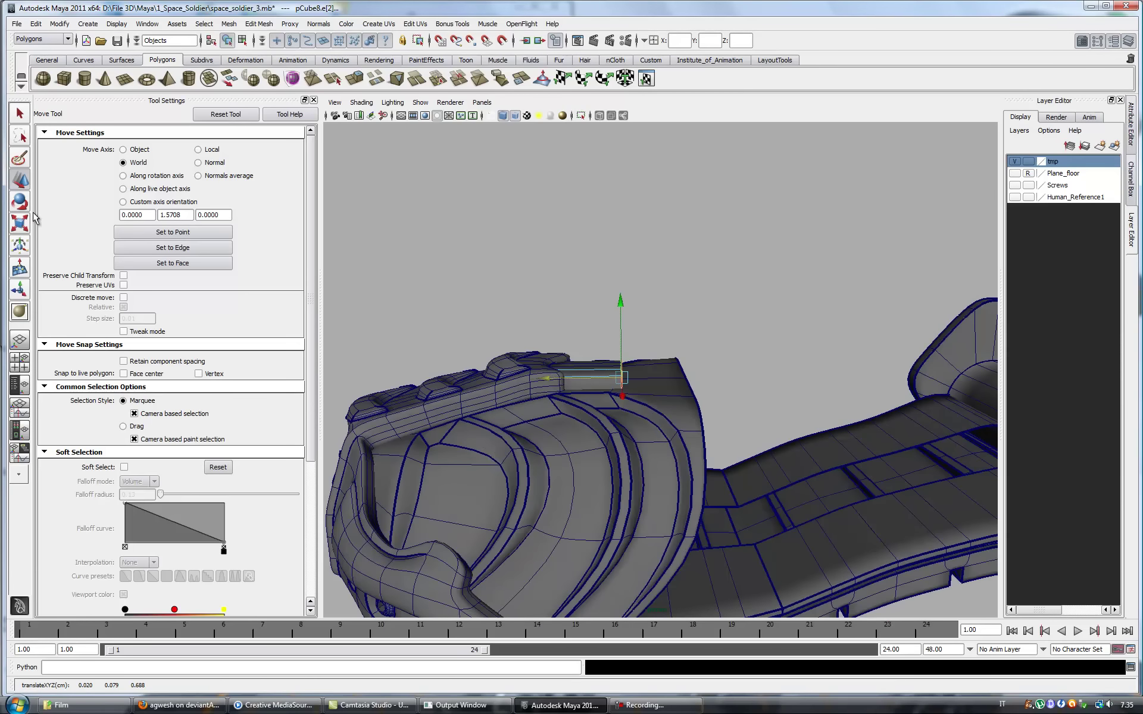
key("ctrl+e")
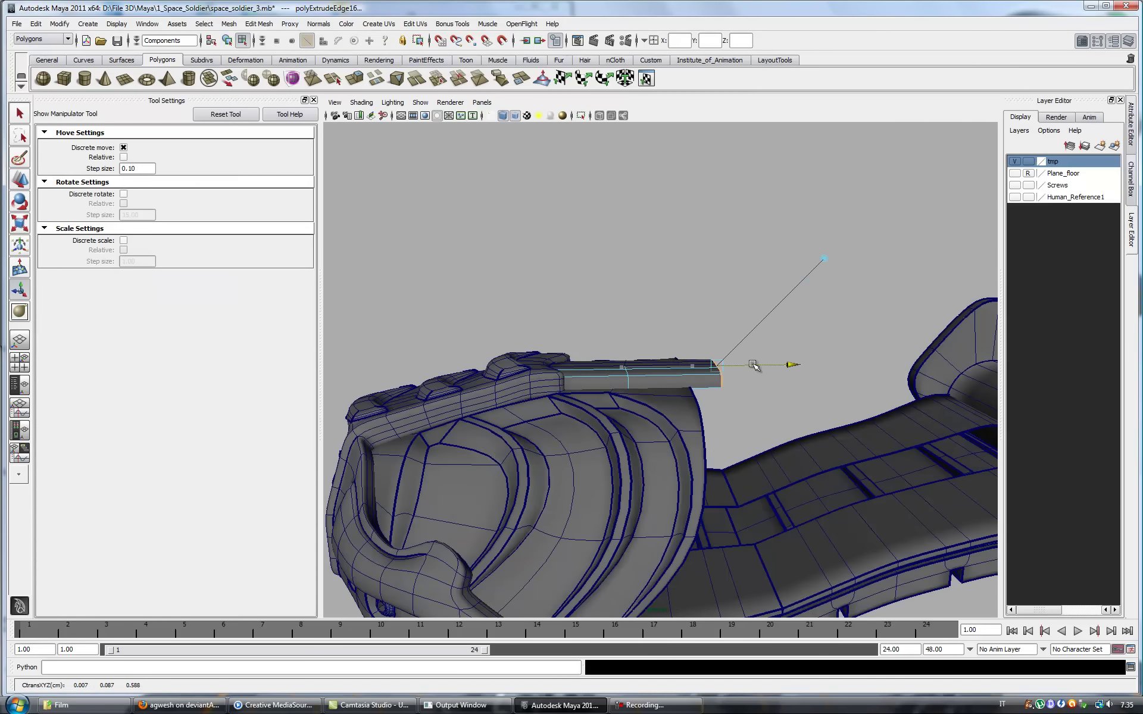
mouse_move(806, 365)
left_mouse_down("alt")
mouse_move(736, 315)
mouse_move(352, 265)
left_mouse_up("alt")
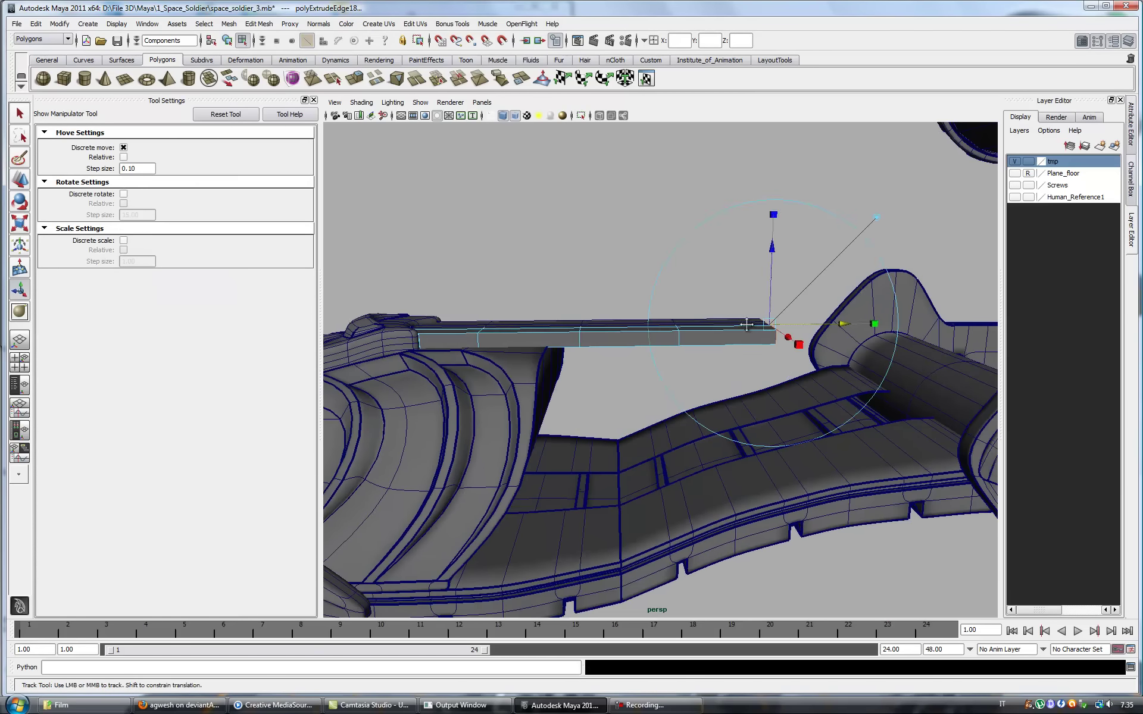
key("w")
left_click_drag(642, 240, 703, 212, "alt")
key("e")
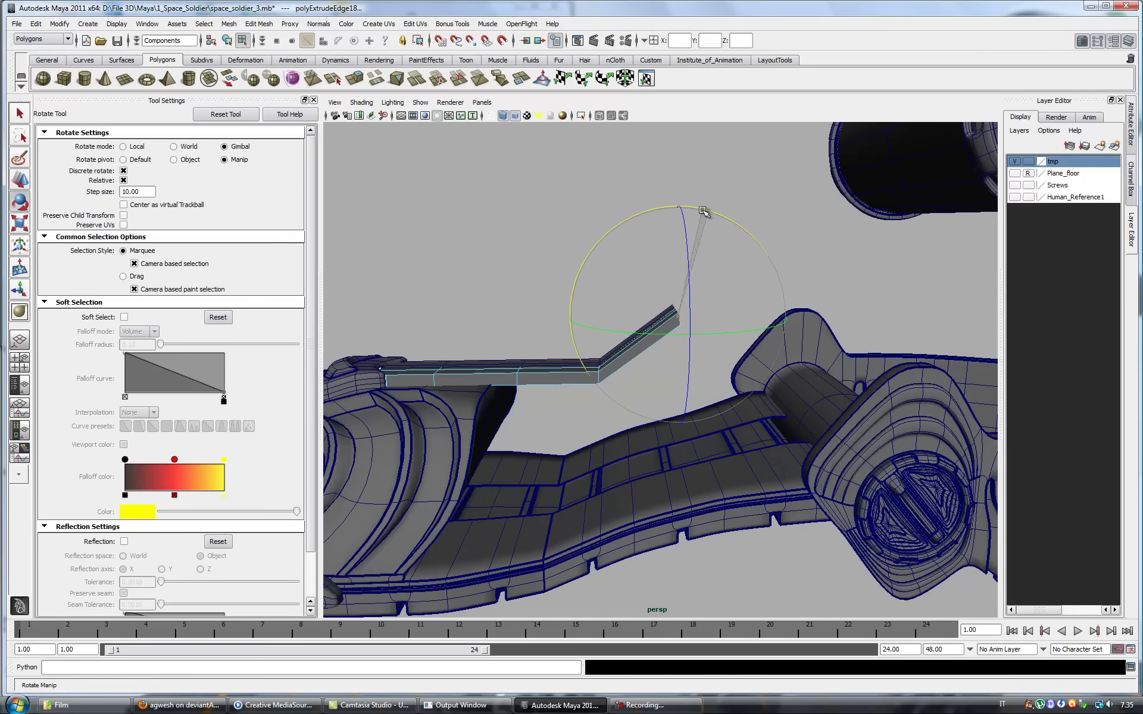
- Add several more extruded segments and raise the strap's end toward the cylinder
key("ctrl+e")
left_click_drag(723, 275, 785, 229)
left_click(29, 188)
key("ctrl+e")
mouse_move(705, 146)
left_mouse_down("alt")
mouse_move(853, 260)
mouse_move(718, 287)
mouse_move(694, 312)
mouse_move(688, 353)
left_mouse_up("alt")
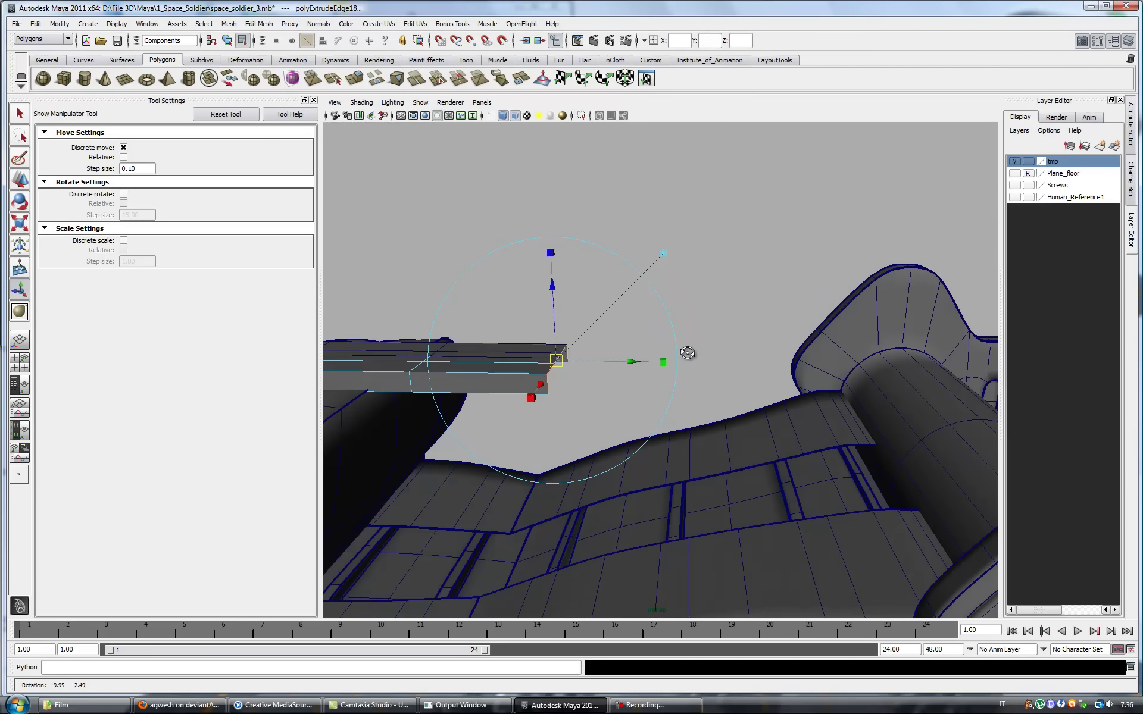
key("w")
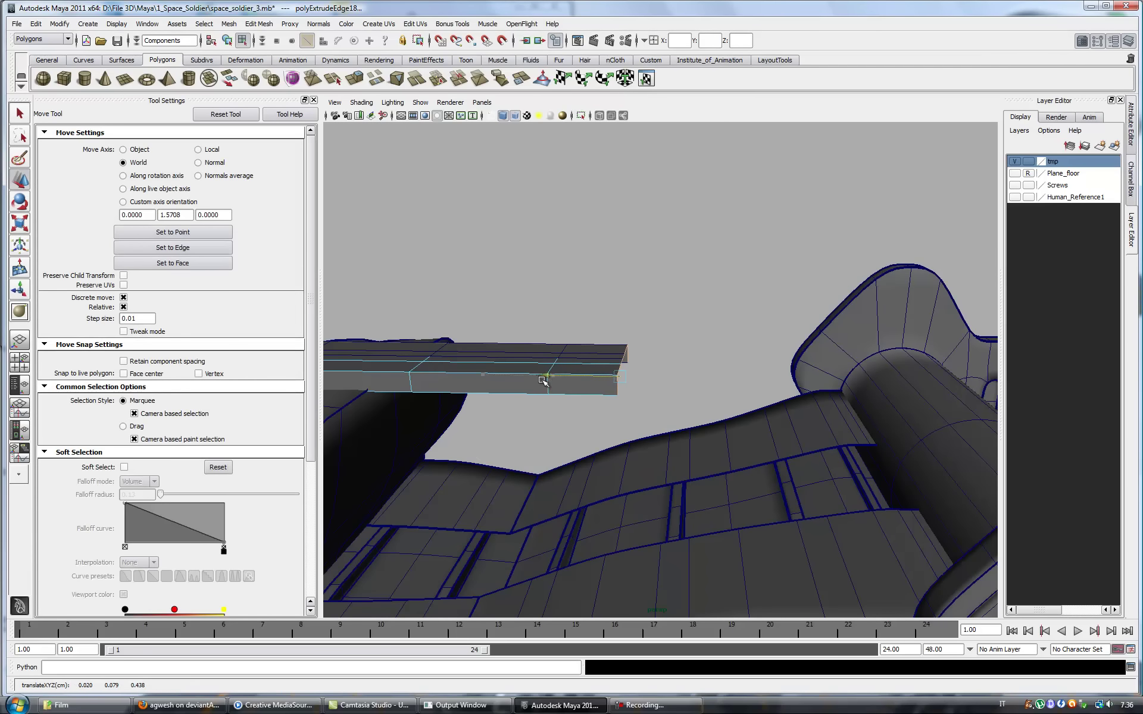
key("g")
key("w")
scroll(654, 387, "down", 5)
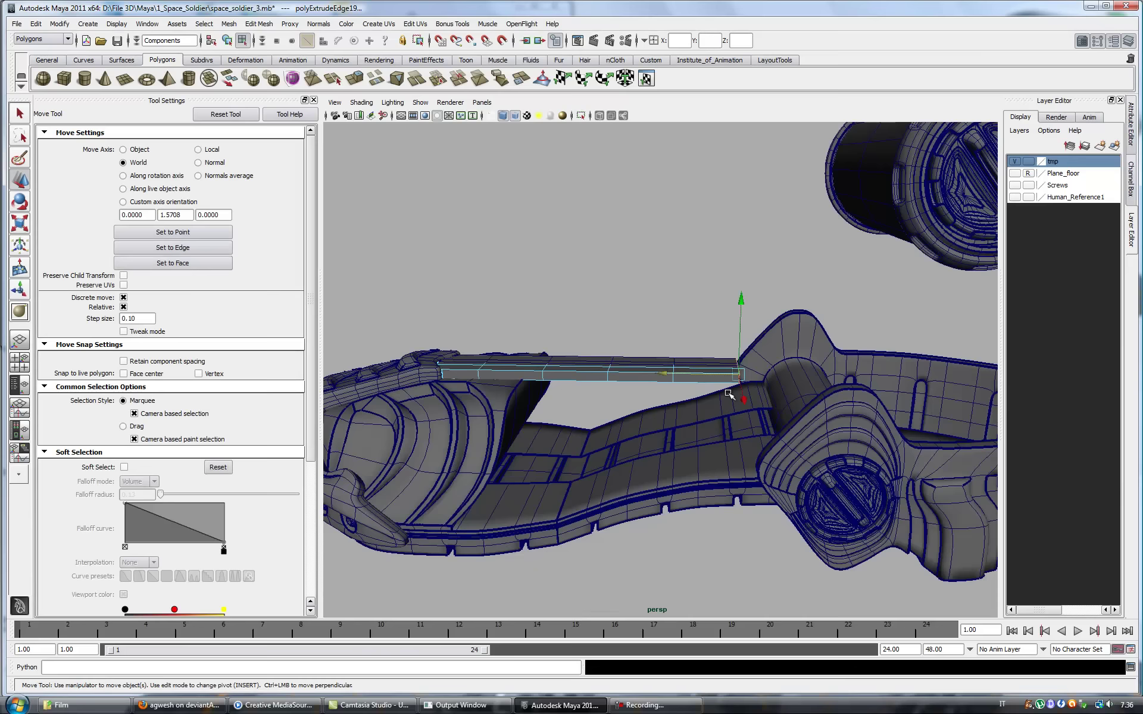
key("g")
key("w")
left_click_drag(756, 398, 780, 360, "alt")
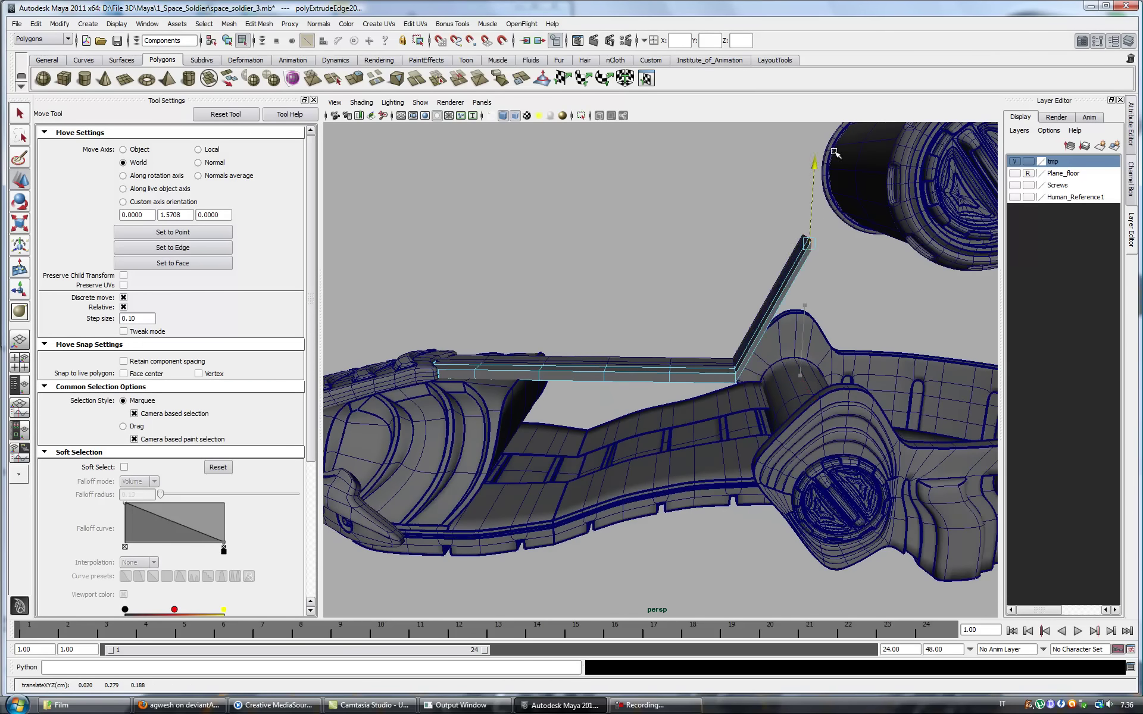
- Rotate and lift the end edge so the strap angles toward the cylinder
left_click_drag(835, 153, 751, 138, "alt")
key("e")
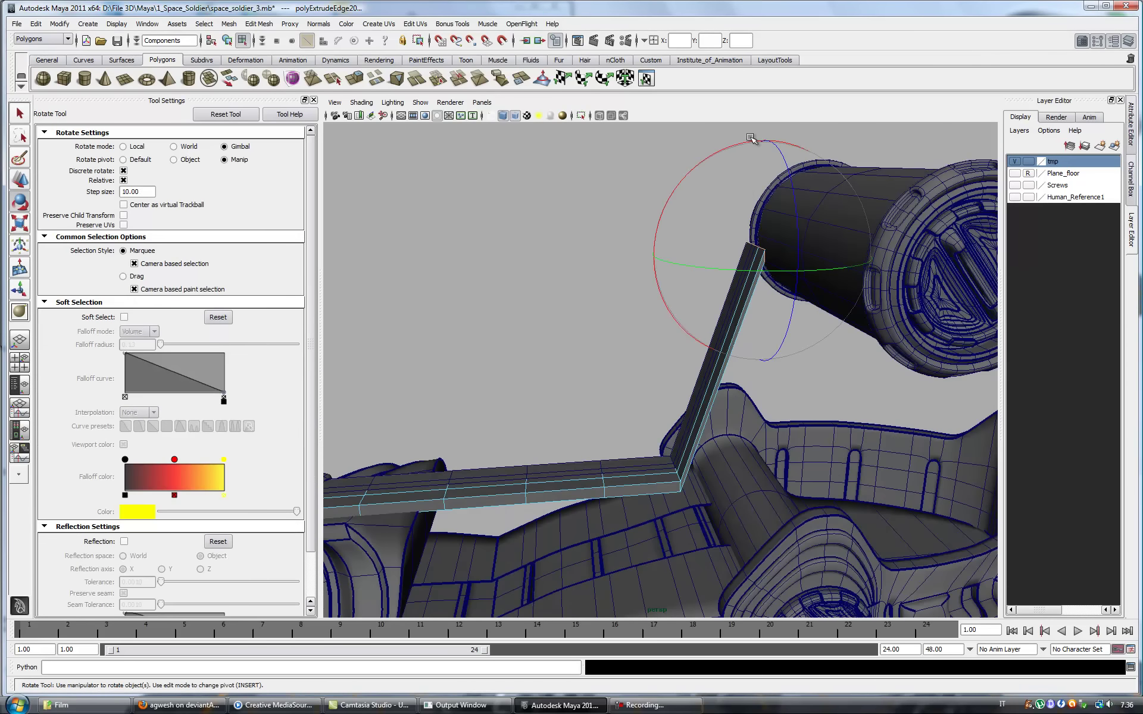
left_click_drag(679, 483, 684, 452, "alt")
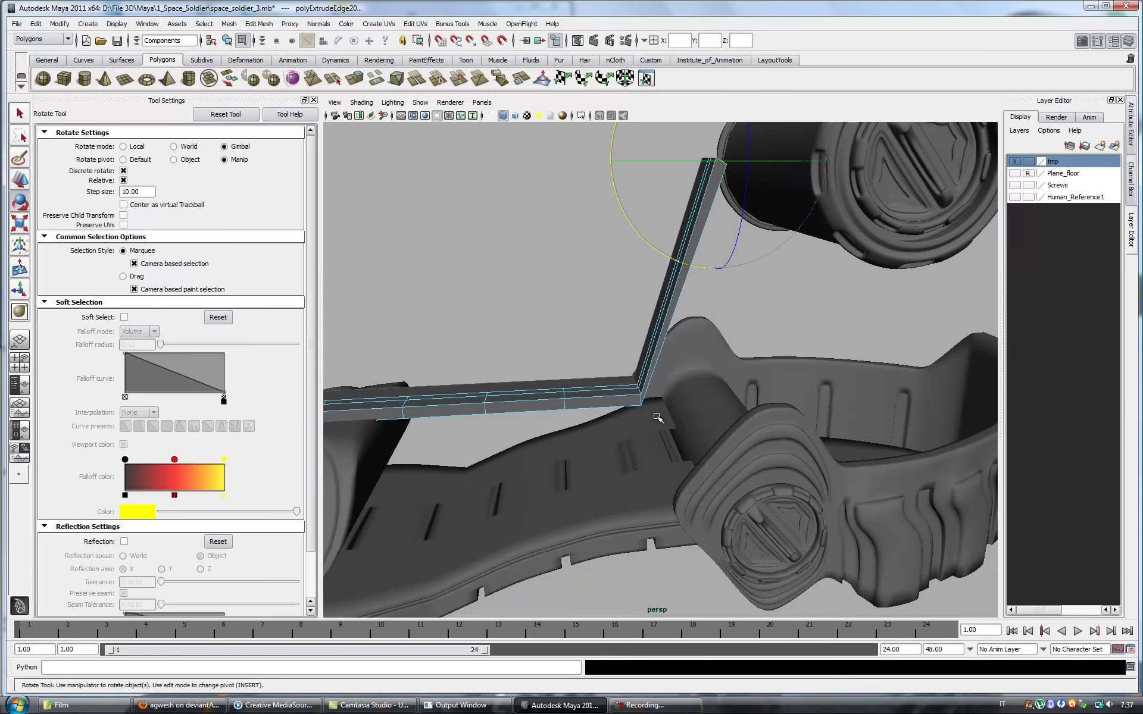
key("w")
middle_click_drag(668, 326, 668, 174)
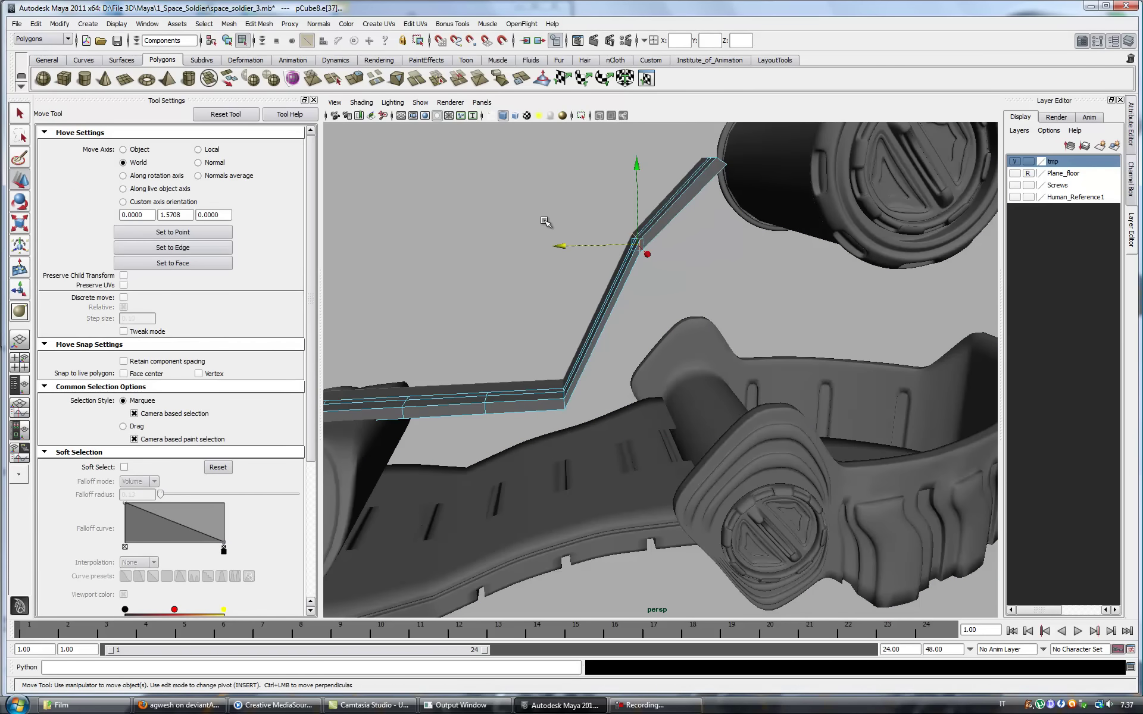
key("e")
left_click_drag(622, 153, 584, 333, "alt")
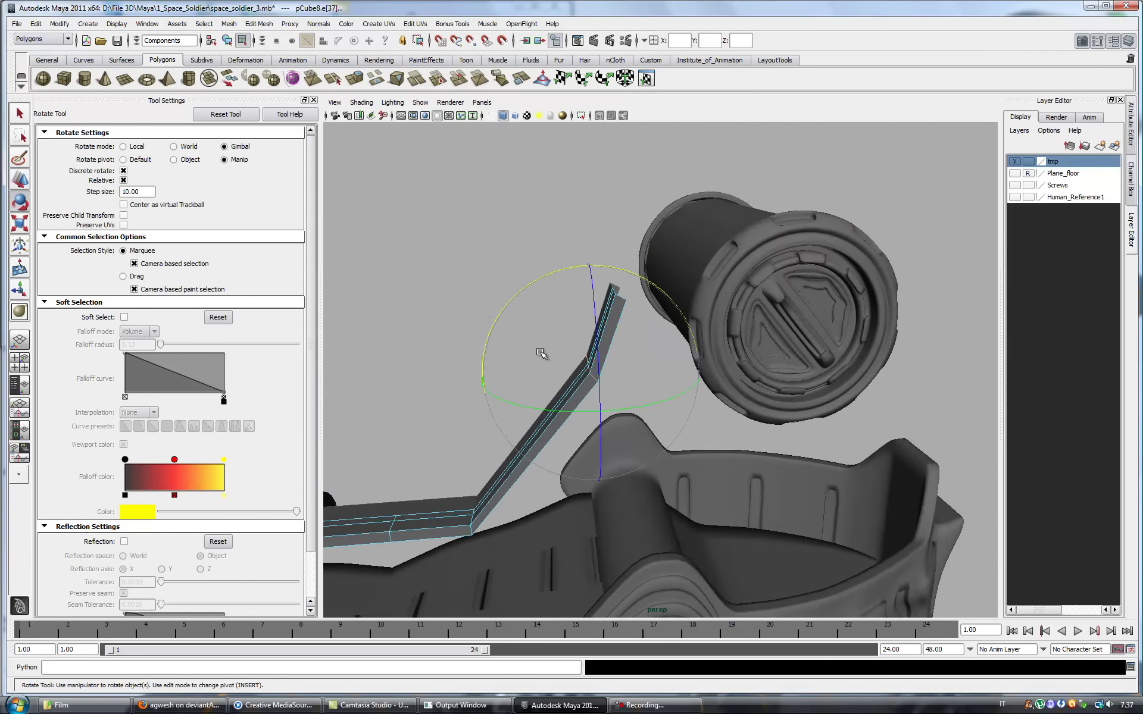
right_click_drag(561, 387, 574, 400)
left_click(574, 400)
key("w")
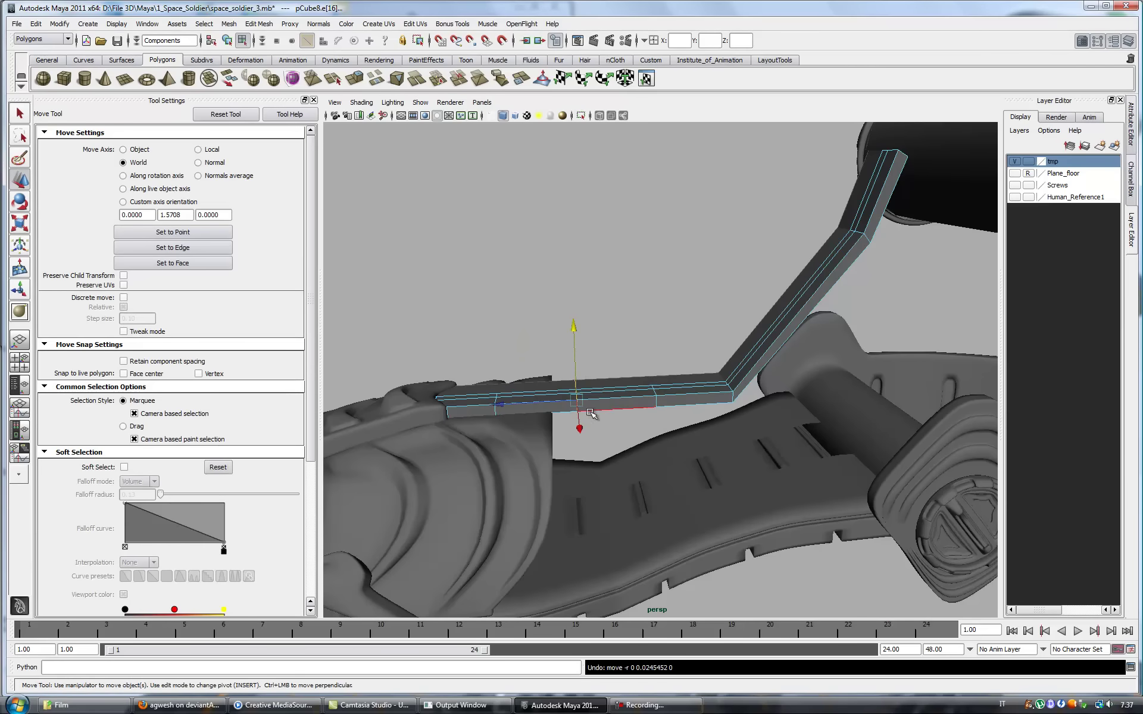
- Extrude the strap's end edge up over the ankle to the top cylinder
left_click_drag(614, 299, 732, 390, "alt")
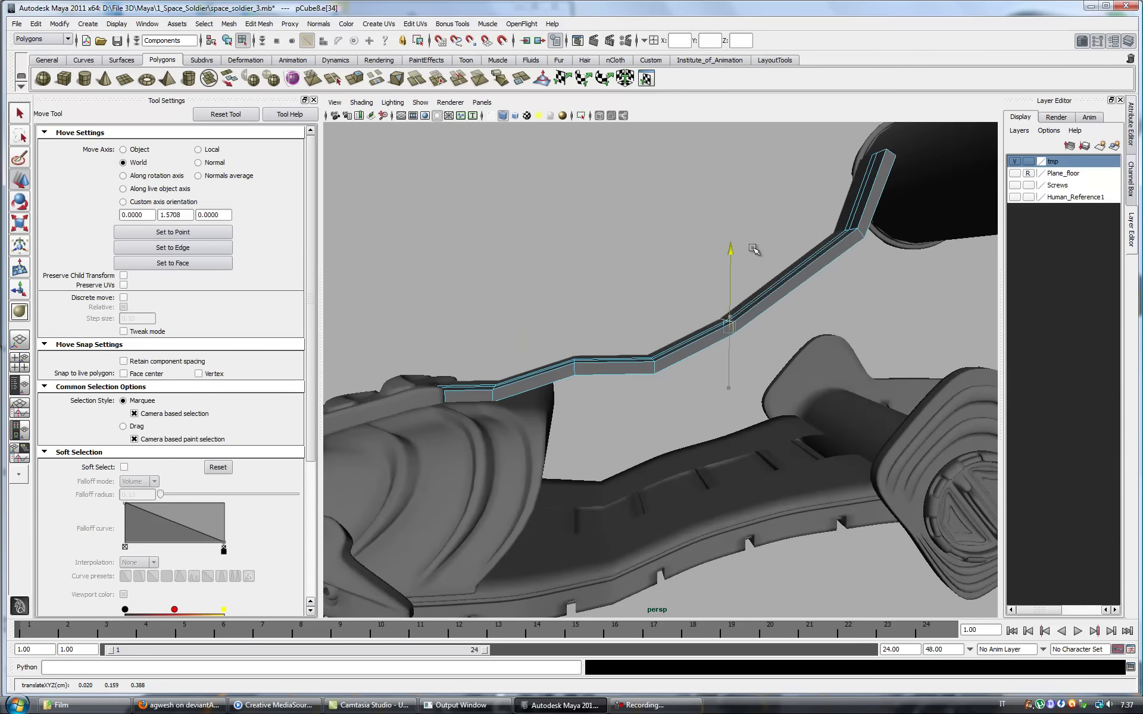
mouse_move(806, 369)
left_mouse_down("alt")
mouse_move(673, 395)
mouse_move(657, 370)
left_mouse_up("alt")
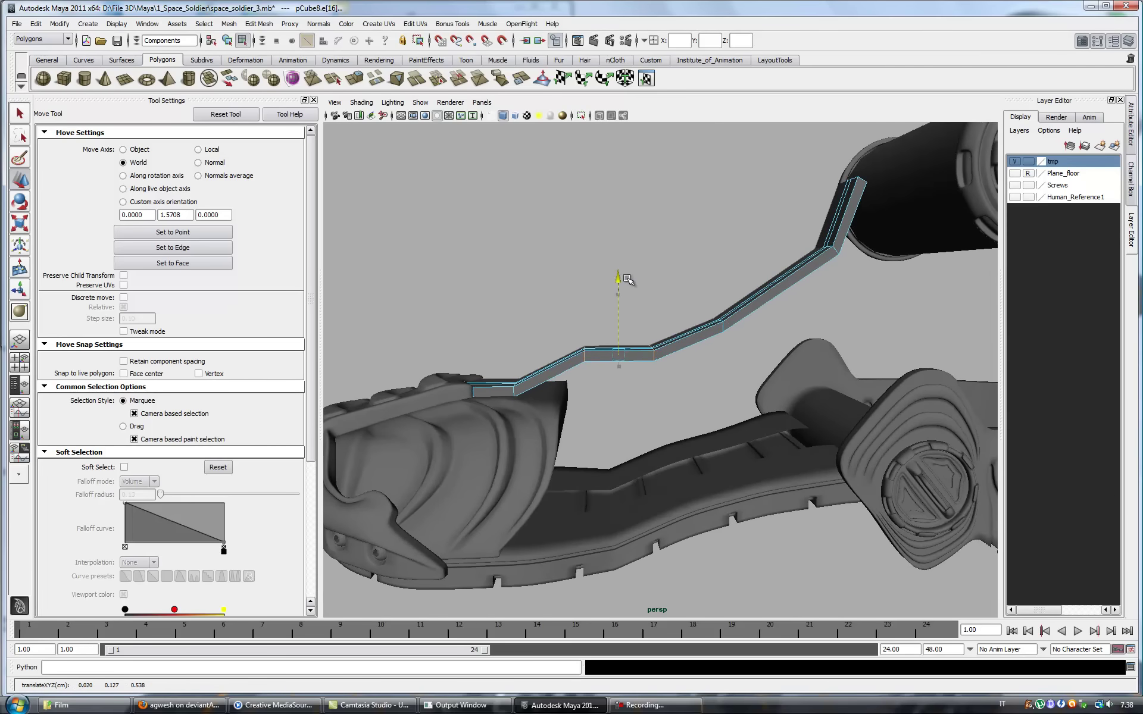
mouse_move(737, 210)
left_mouse_down("alt")
mouse_move(823, 316)
mouse_move(773, 261)
mouse_move(809, 273)
mouse_move(742, 325)
left_mouse_up("alt")
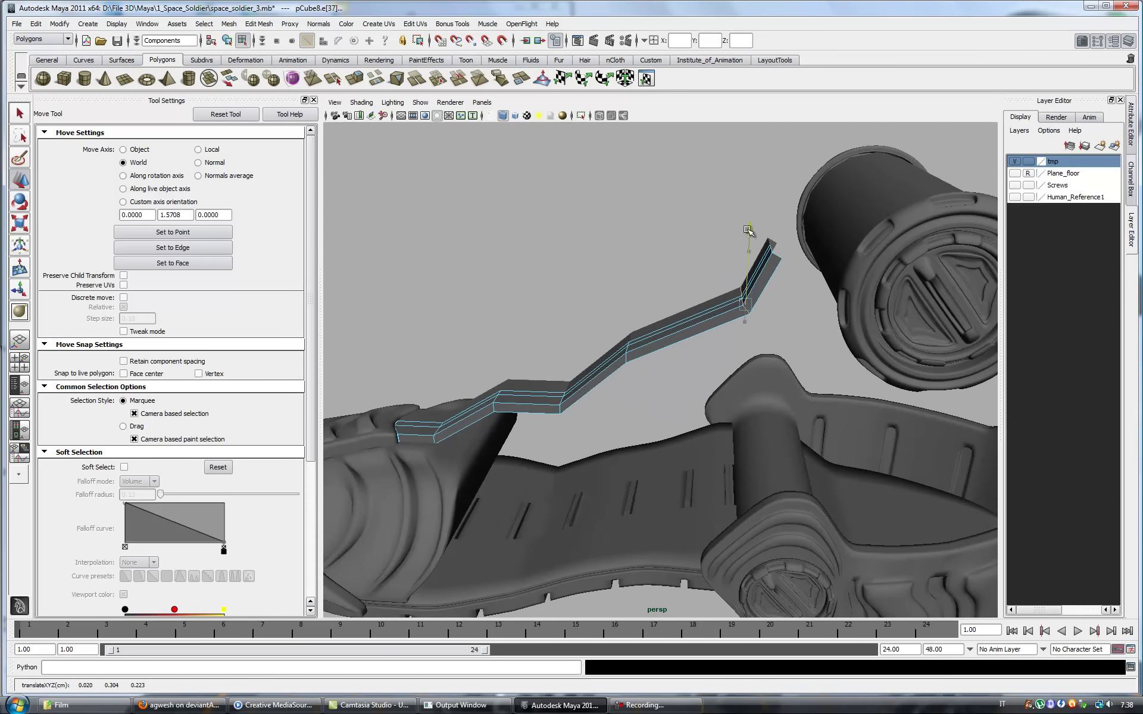
left_click_drag(747, 230, 715, 218, "alt")
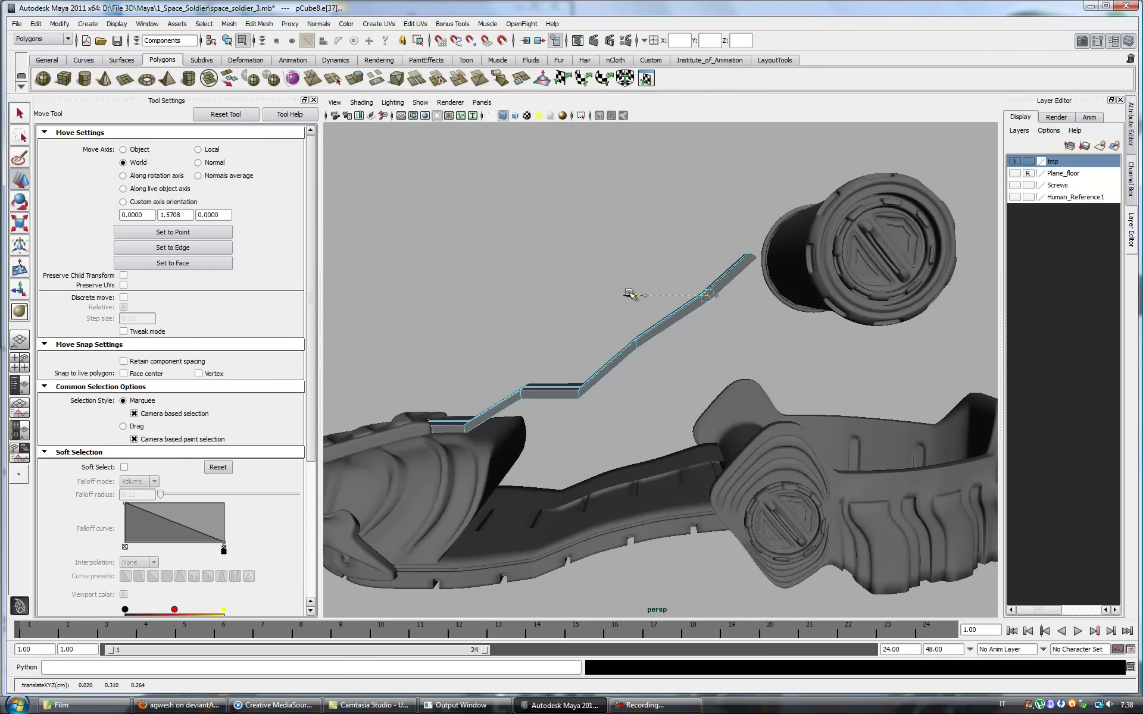
left_click_drag(630, 293, 850, 366, "alt")
left_click_drag(812, 326, 764, 496, "alt")
left_click_drag(510, 488, 634, 357, "alt")
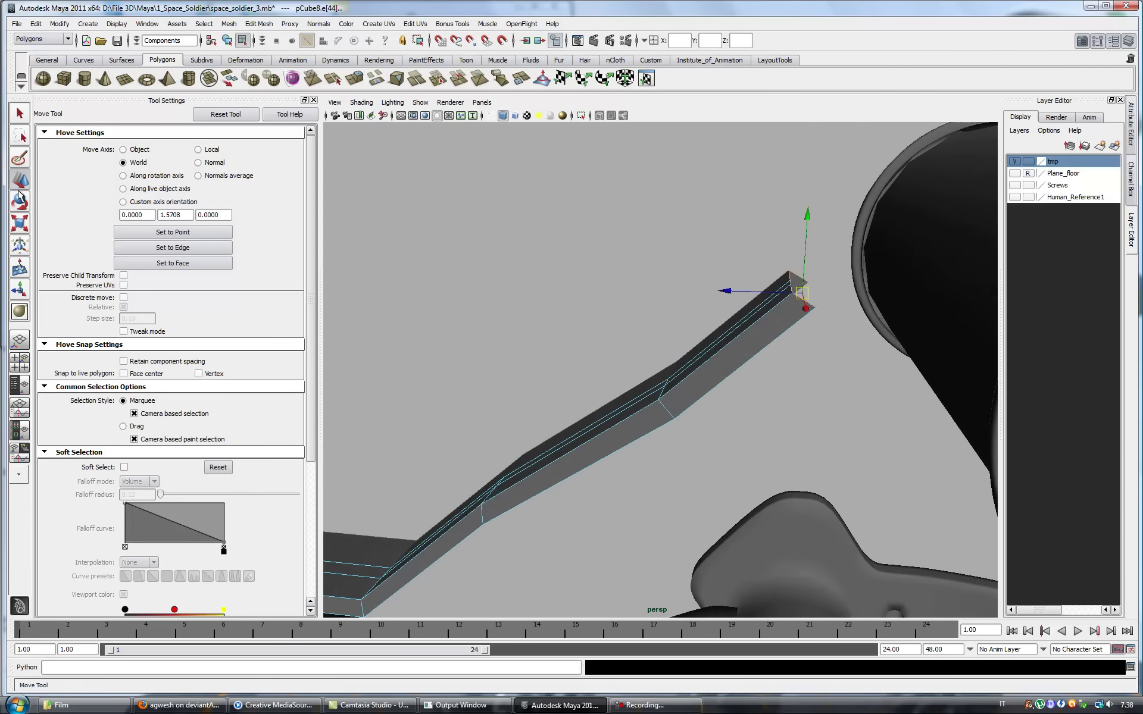
left_click(23, 205)
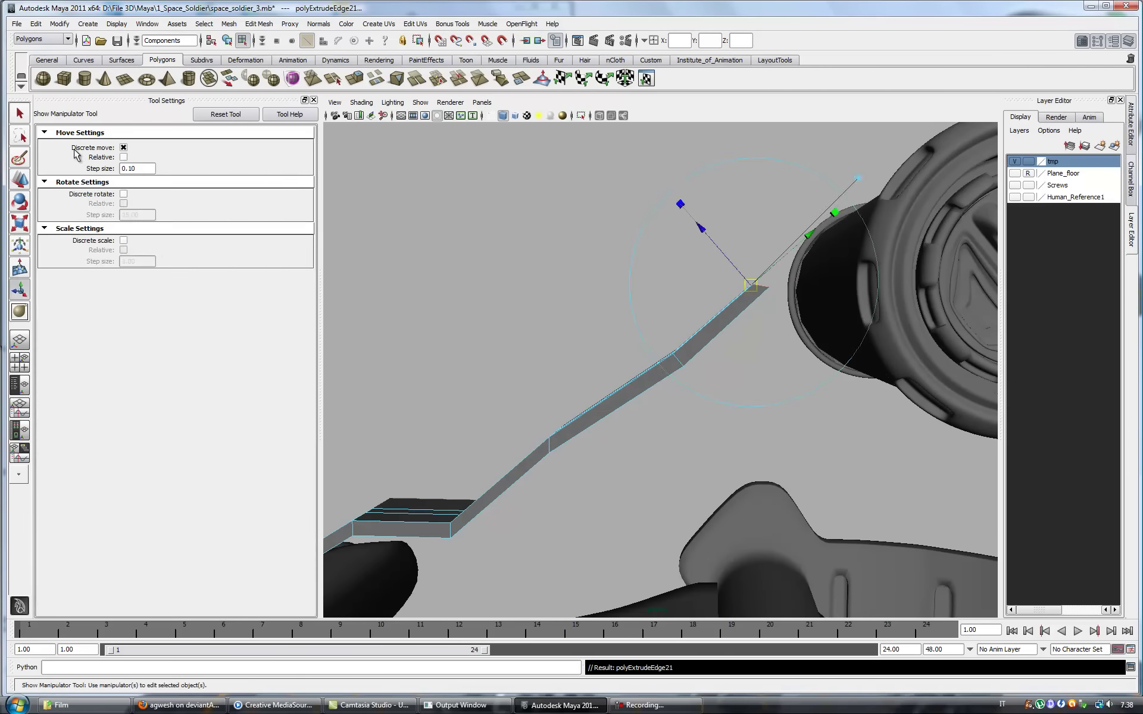
left_click_drag(760, 238, 768, 157)
mouse_move(701, 208)
left_mouse_down("alt")
mouse_move(949, 307)
mouse_move(736, 385)
mouse_move(820, 366)
mouse_move(732, 381)
left_mouse_up("alt")
- Hide the human reference foot and select a face near the strap's top end
left_click(1014, 197)
scroll(625, 446, "up", 3)
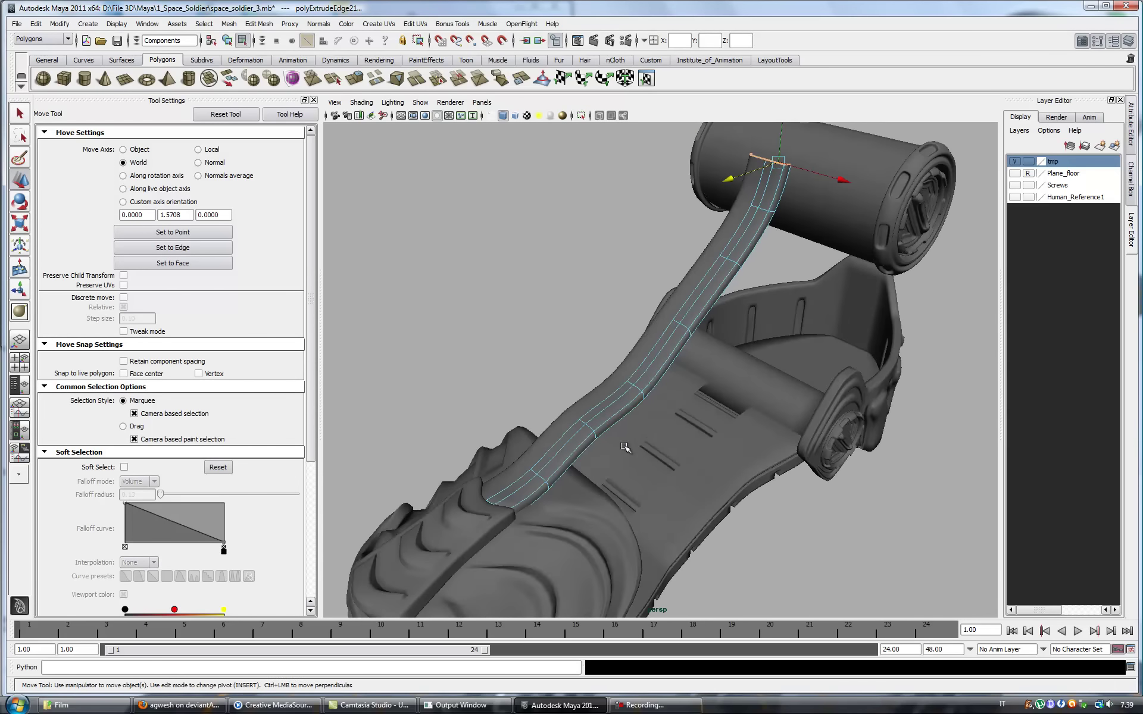
key("F11")
left_click(612, 430)
mouse_move(612, 431)
left_mouse_down("alt")
mouse_move(760, 438)
mouse_move(721, 441)
mouse_move(681, 400)
left_mouse_up("alt")
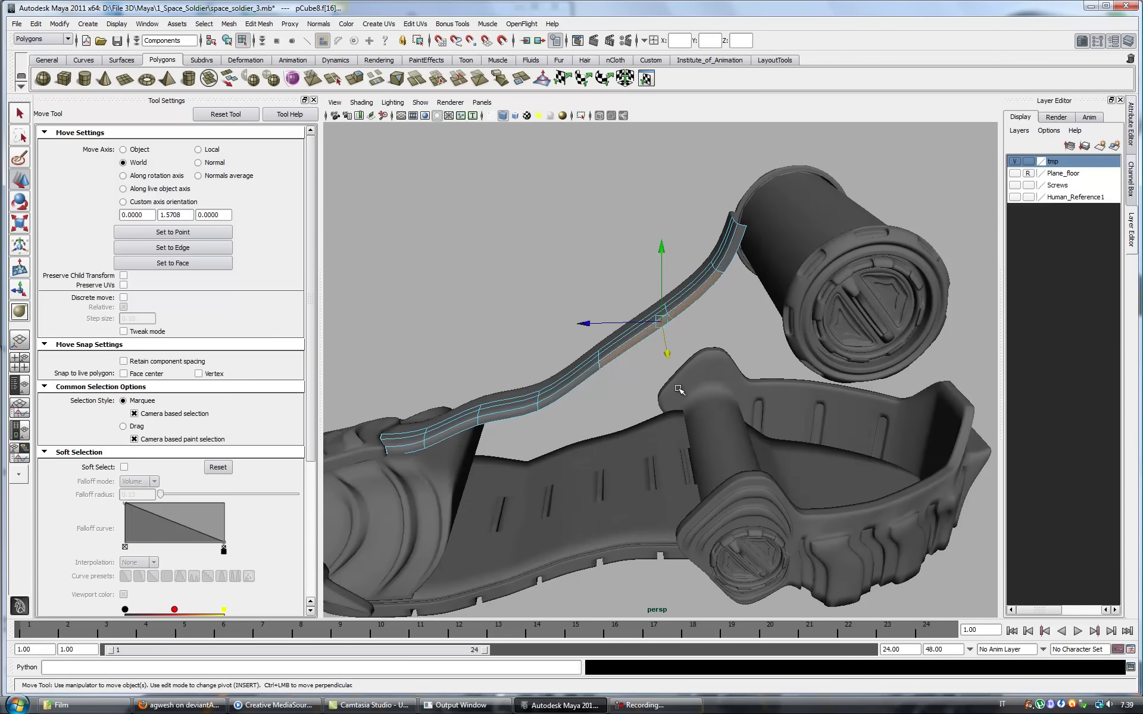
left_click(628, 346)
left_click_drag(628, 346, 727, 380, "alt")
- Extrude, scale, move and rotate that face twice to form a wide flap toward the side cylinder
key("t")
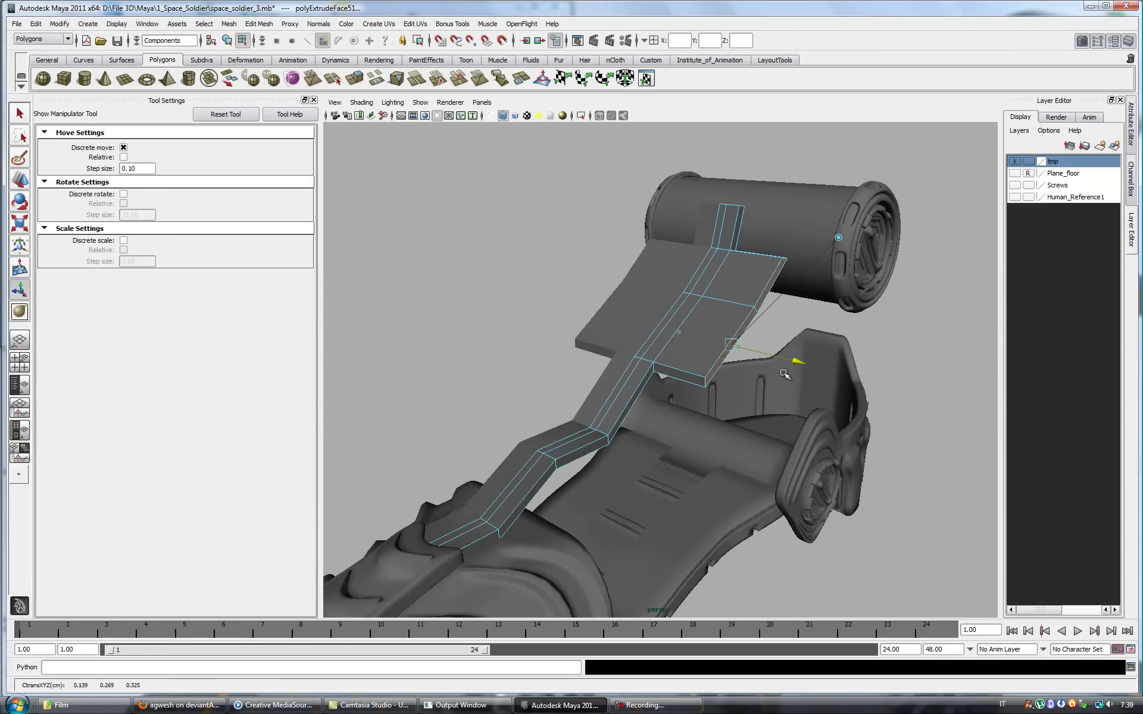
key("r")
mouse_move(707, 343)
left_mouse_down("alt")
mouse_move(691, 315)
mouse_move(710, 290)
mouse_move(833, 259)
mouse_move(720, 366)
left_mouse_up("alt")
key("w")
key("e")
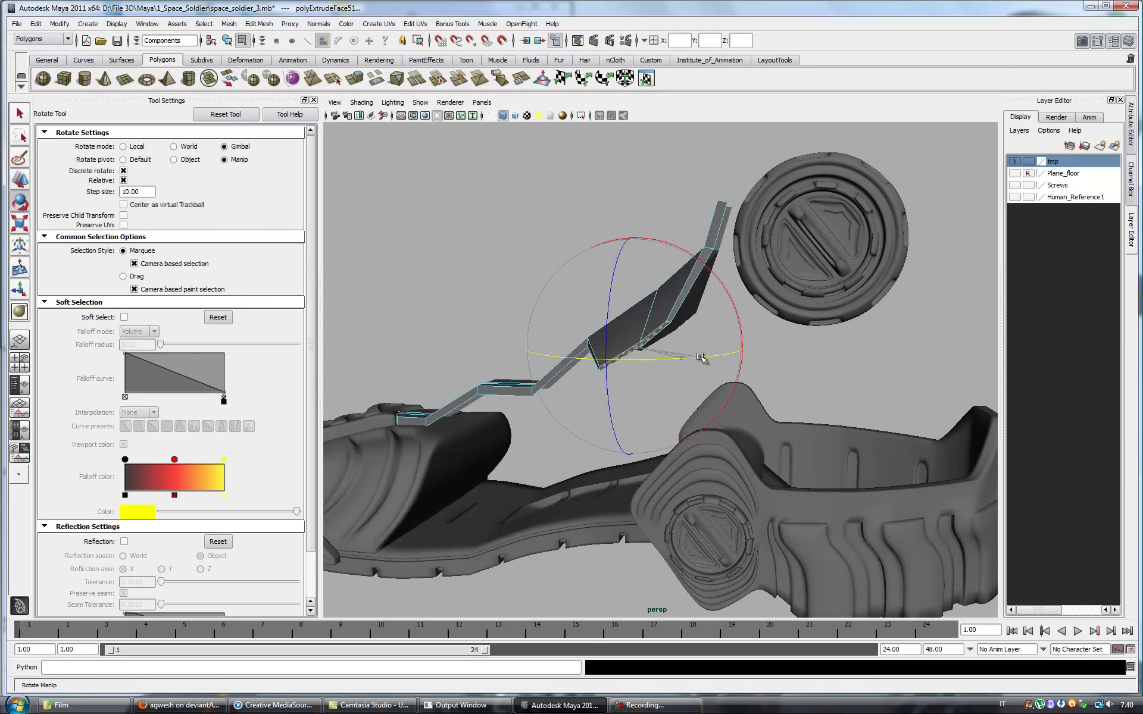
mouse_move(810, 355)
left_mouse_down("alt")
mouse_move(798, 373)
mouse_move(813, 357)
mouse_move(867, 383)
mouse_move(744, 420)
mouse_move(637, 428)
left_mouse_up("alt")
key("ctrl+e")
key("w")
mouse_move(710, 354)
left_mouse_down("alt")
mouse_move(766, 364)
mouse_move(694, 357)
mouse_move(599, 423)
mouse_move(802, 343)
left_mouse_up("alt")
key("e")
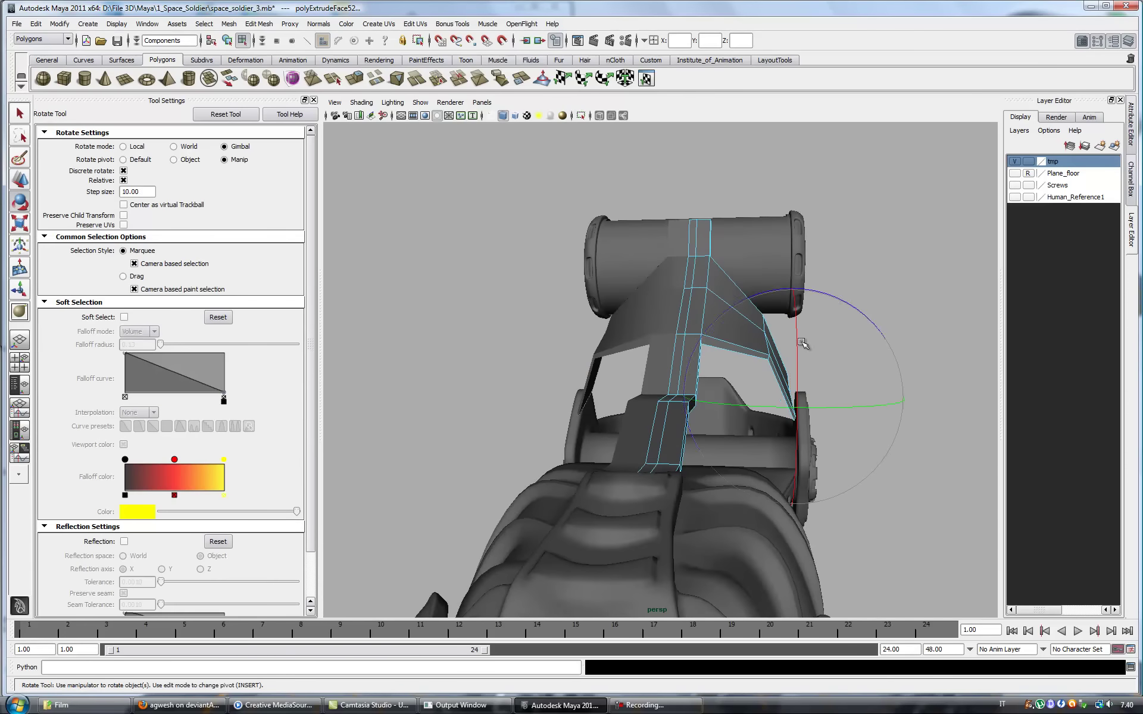
mouse_move(855, 407)
left_mouse_down("alt")
mouse_move(714, 417)
mouse_move(595, 453)
mouse_move(567, 507)
mouse_move(523, 358)
left_mouse_up("alt")
- Extrude the flap face once more and push it slightly outward
key("t")
key("w")
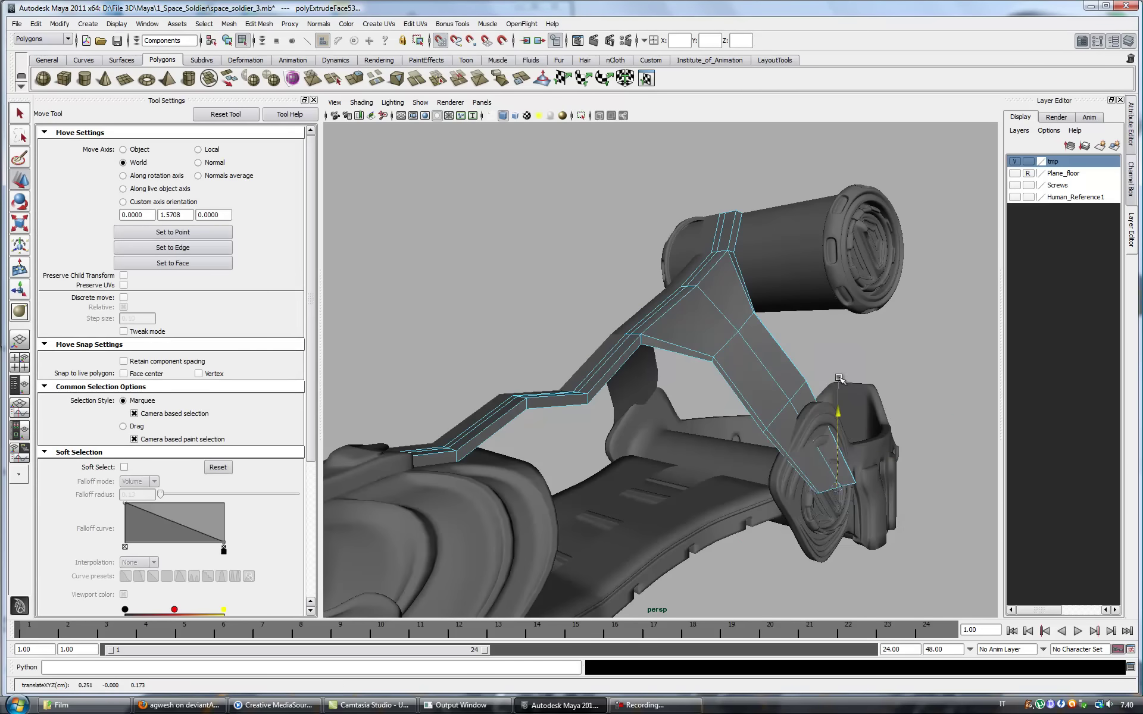
mouse_move(916, 517)
left_mouse_down("alt")
mouse_move(872, 479)
mouse_move(829, 401)
left_mouse_up("alt")
right_click_drag(829, 400, 819, 321, "alt")
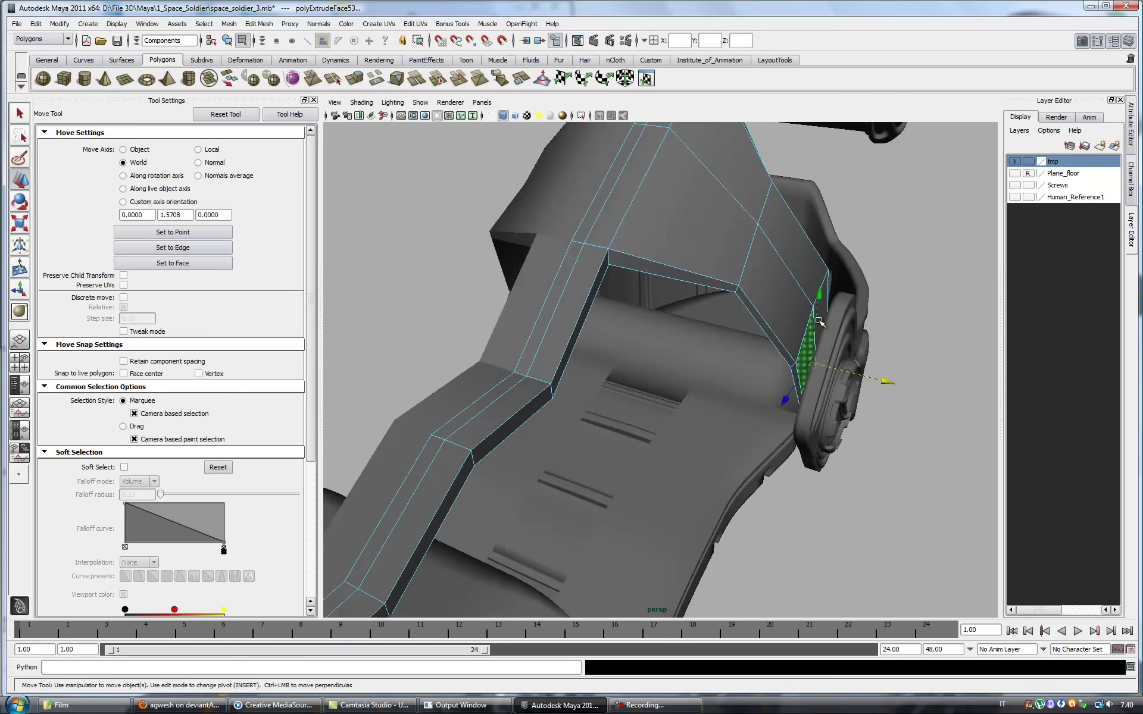
middle_click_drag(874, 325, 890, 386)
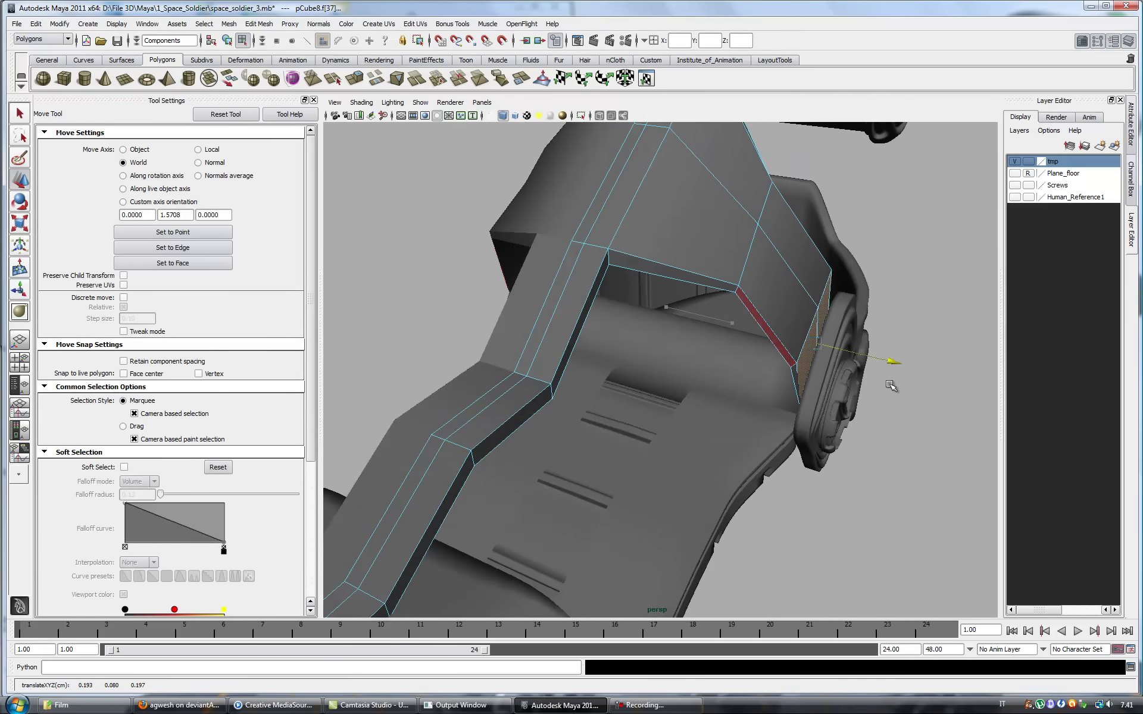
mouse_move(897, 387)
left_mouse_down("alt")
mouse_move(834, 375)
mouse_move(772, 314)
mouse_move(729, 338)
left_mouse_up("alt")
left_click_drag(870, 349, 851, 304, "alt")
right_click_drag(1056, 167, 1081, 258)
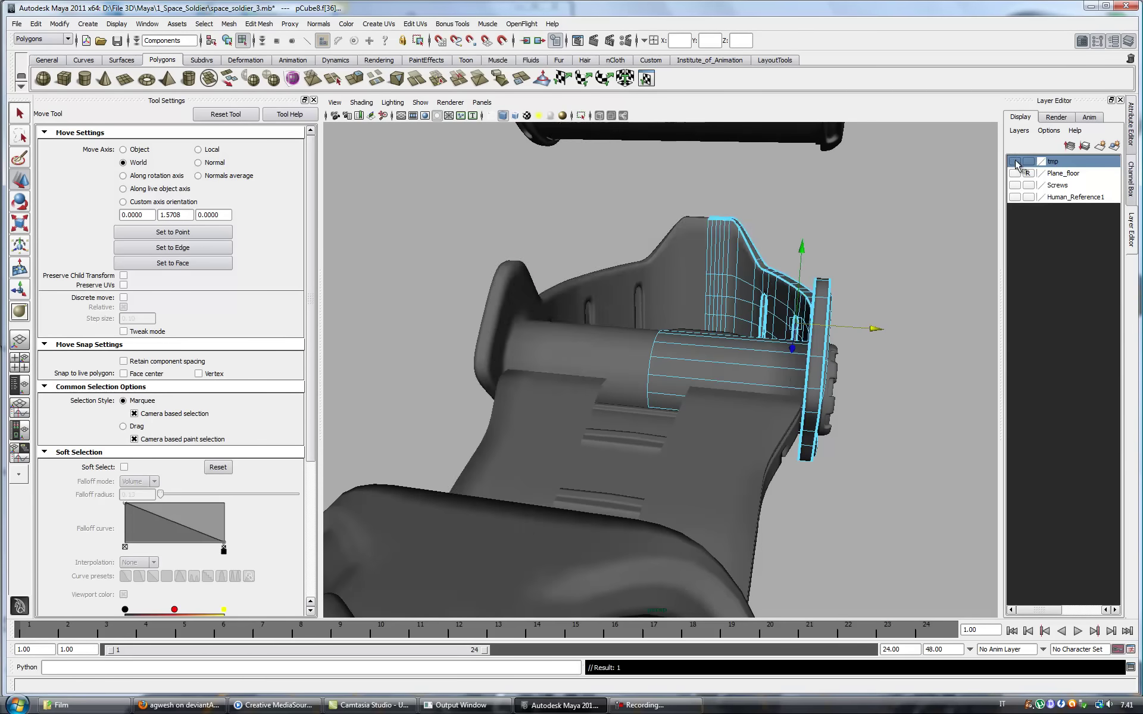
- Straighten the strap's thin bar by moving its edges along a custom axis aligned to an edge
left_click(735, 362)
mouse_move(735, 362)
left_mouse_down("alt")
mouse_move(867, 471)
mouse_move(871, 460)
left_mouse_up("alt")
left_click(1066, 183)
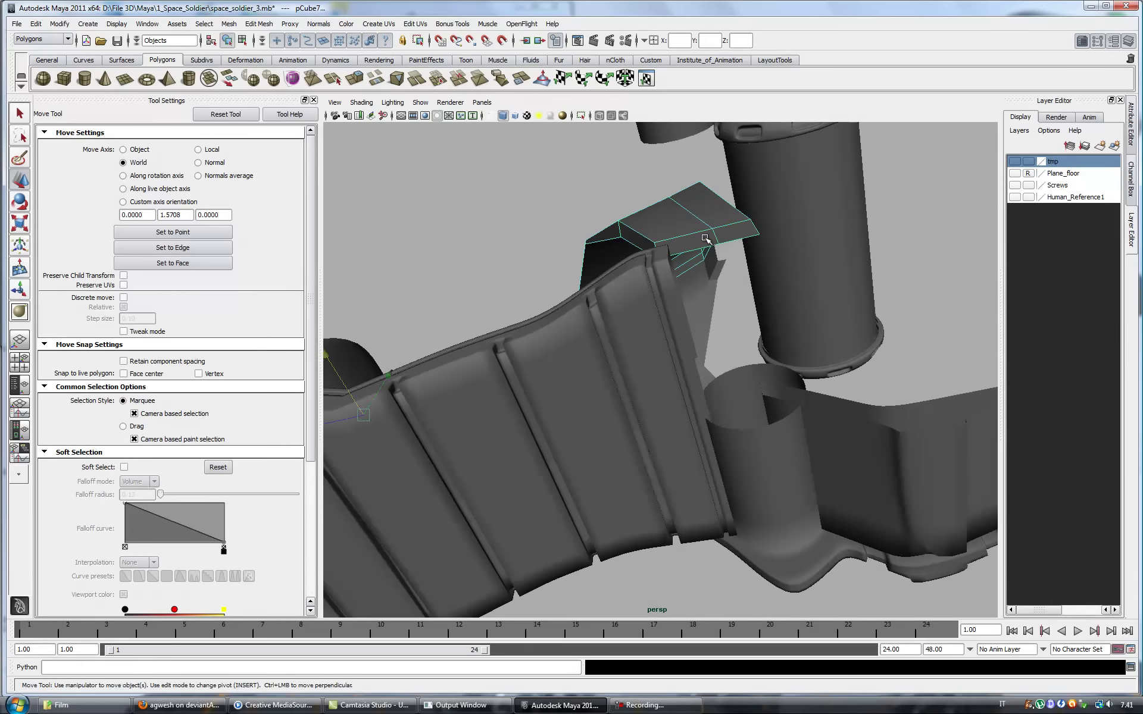
left_click_drag(704, 240, 574, 173, "alt")
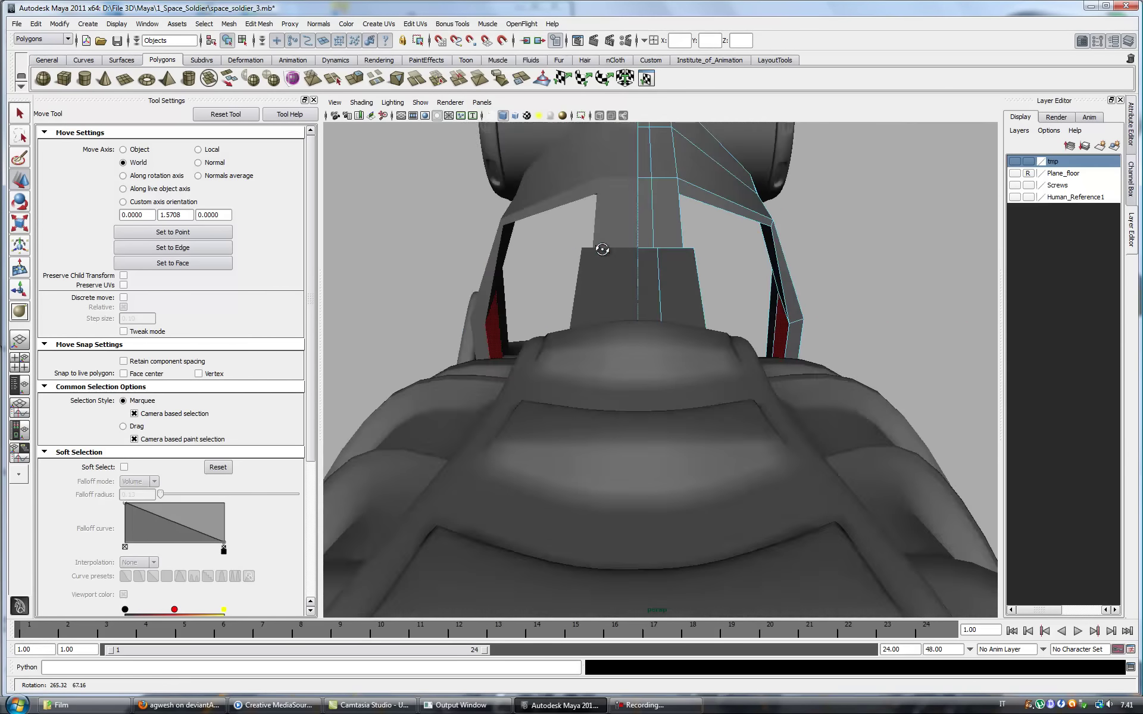
right_click_drag(573, 170, 574, 149)
left_click(601, 235)
left_click_drag(601, 235, 762, 232, "alt")
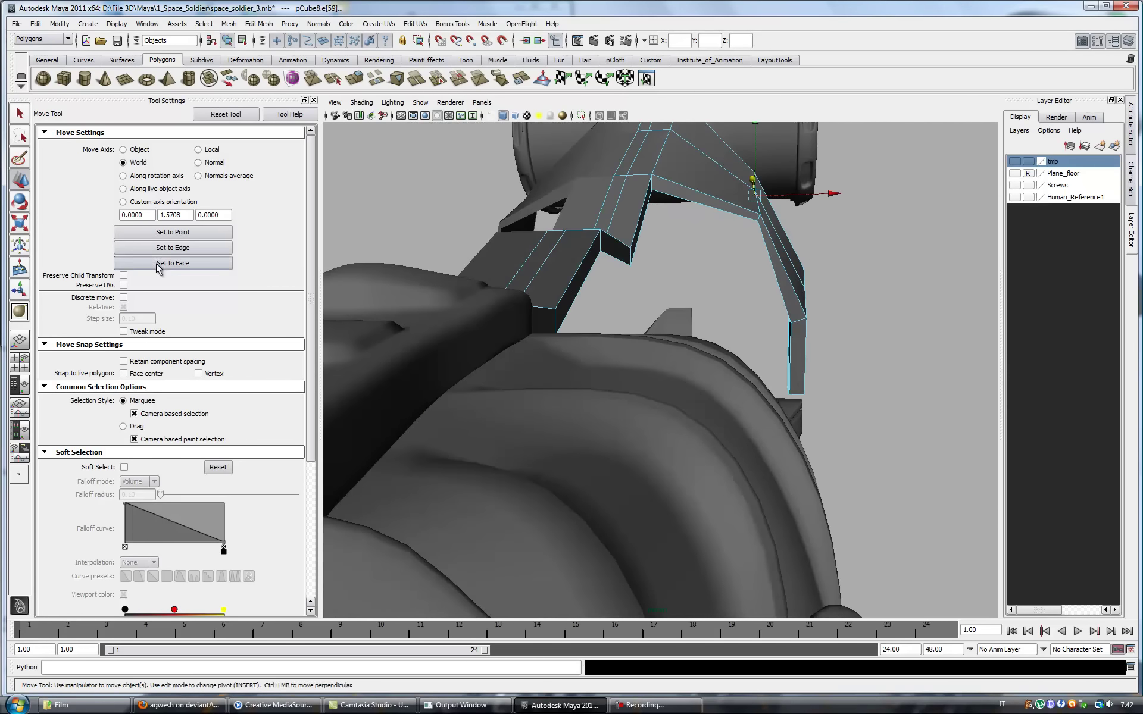
right_click_drag(762, 232, 736, 263)
left_click_drag(723, 279, 690, 282, "alt")
key("f")
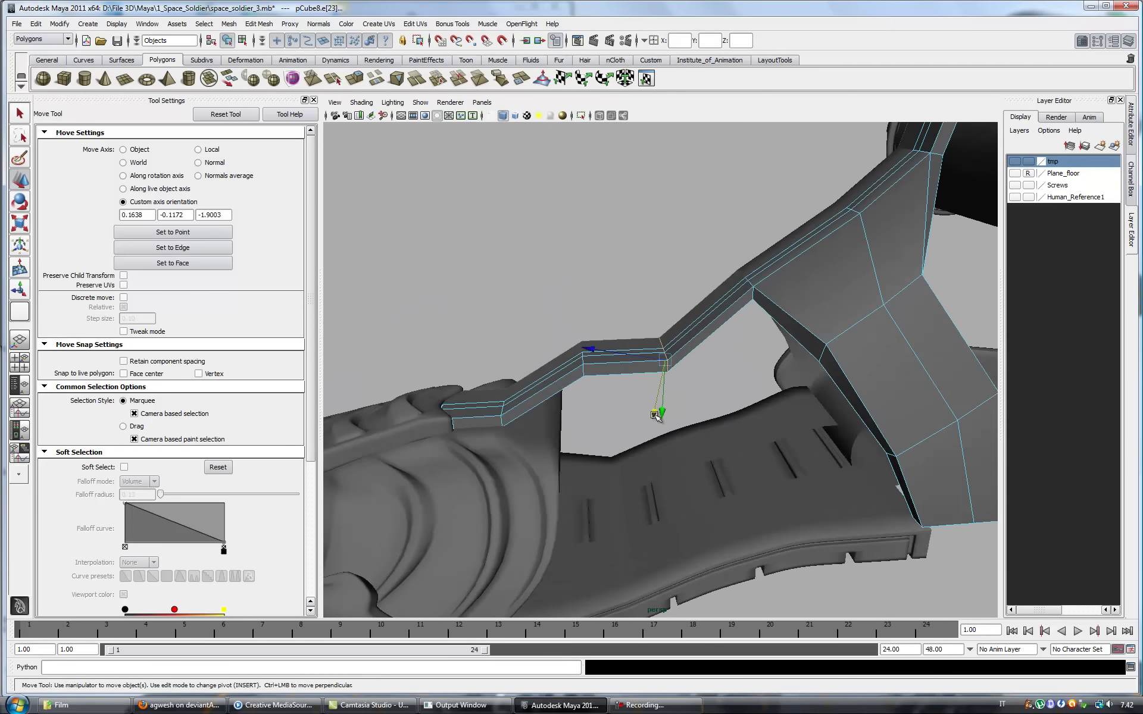
left_click_drag(653, 411, 359, 259, "alt")
mouse_move(644, 223)
left_mouse_down("alt")
mouse_move(1000, 220)
mouse_move(744, 309)
left_mouse_up("alt")
- Extrude a strap edge and pull the new strip out sideways
key("f")
left_click(473, 387)
key("ctrl+e")
key("w")
left_click_drag(419, 399, 675, 397)
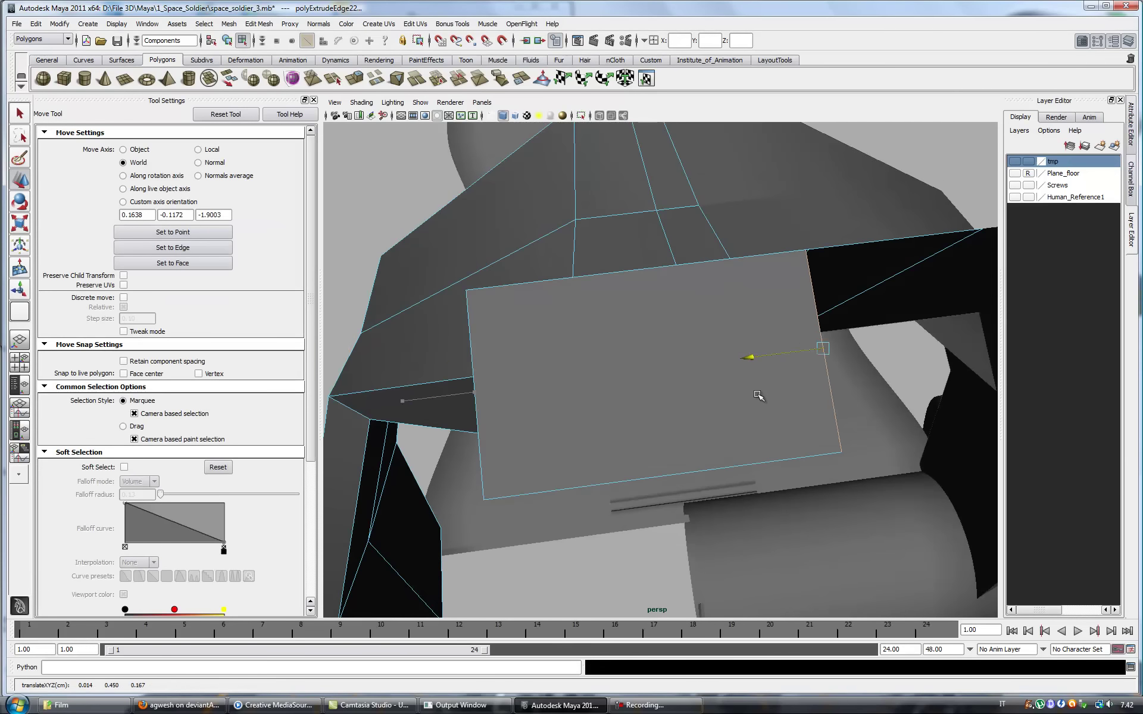
left_click_drag(757, 396, 580, 428, "alt")
- Extrude the strip's outer edges across the top cylinder
right_click(580, 429)
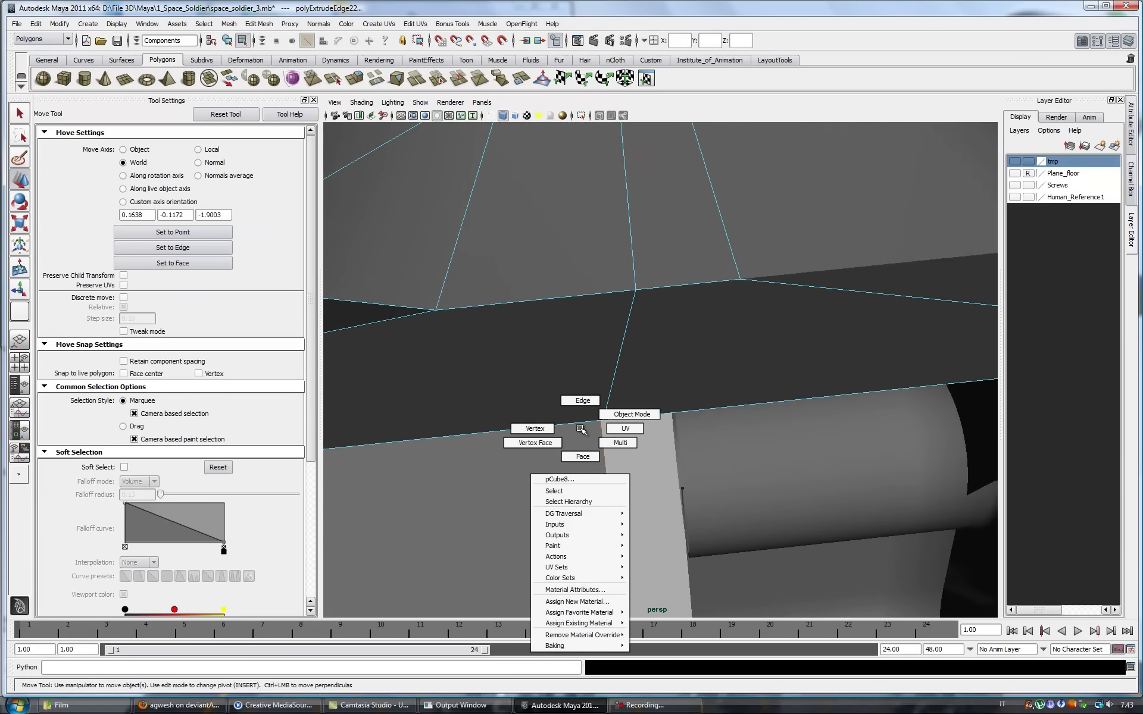
left_click_drag(574, 345, 560, 532, "alt")
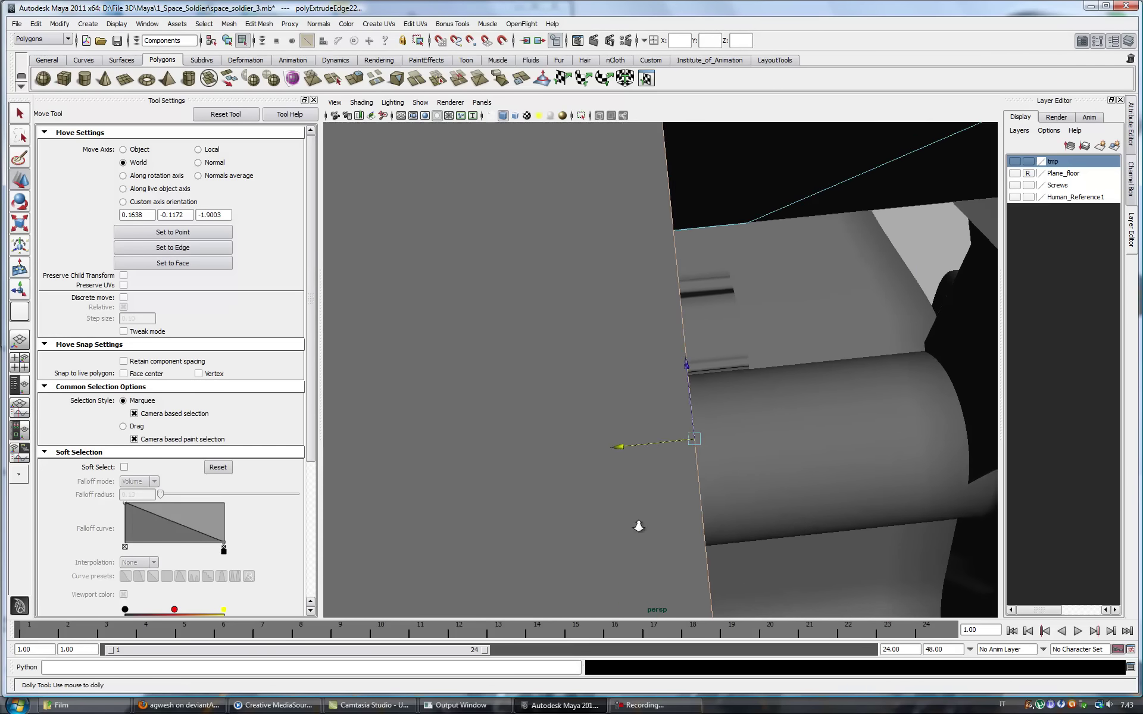
right_click_drag(630, 418, 630, 390)
left_click(827, 298)
right_click_drag(610, 349, 595, 338)
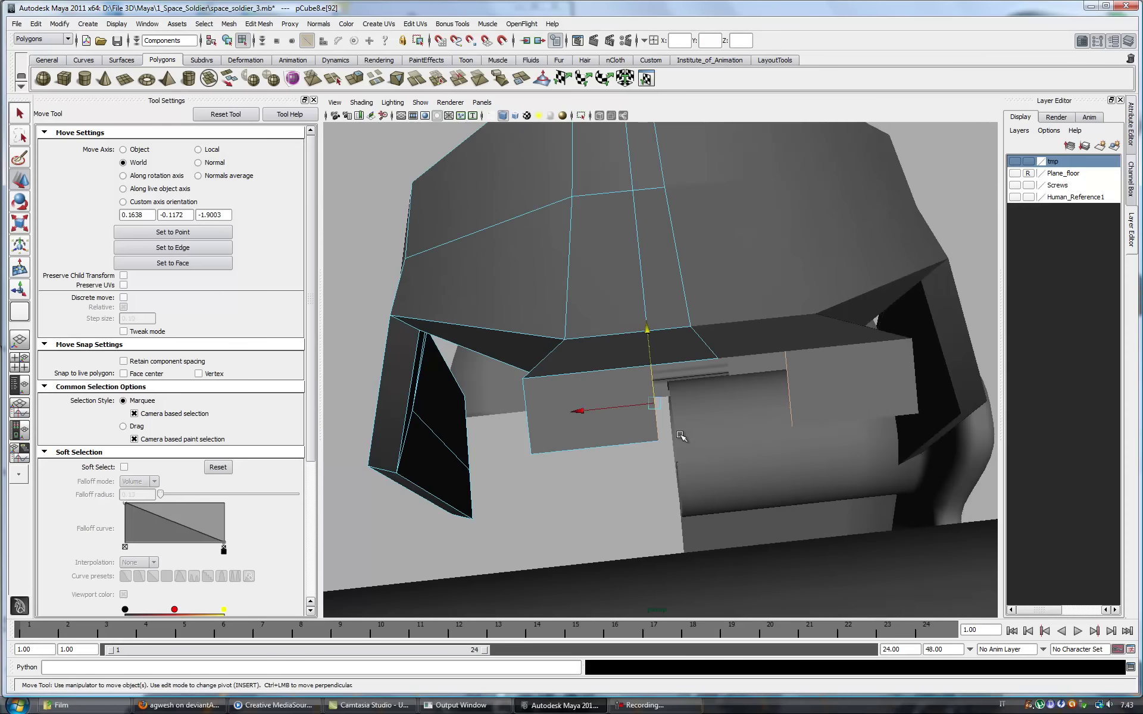
key("ctrl+e")
key("w")
middle_click_drag(545, 411, 613, 410)
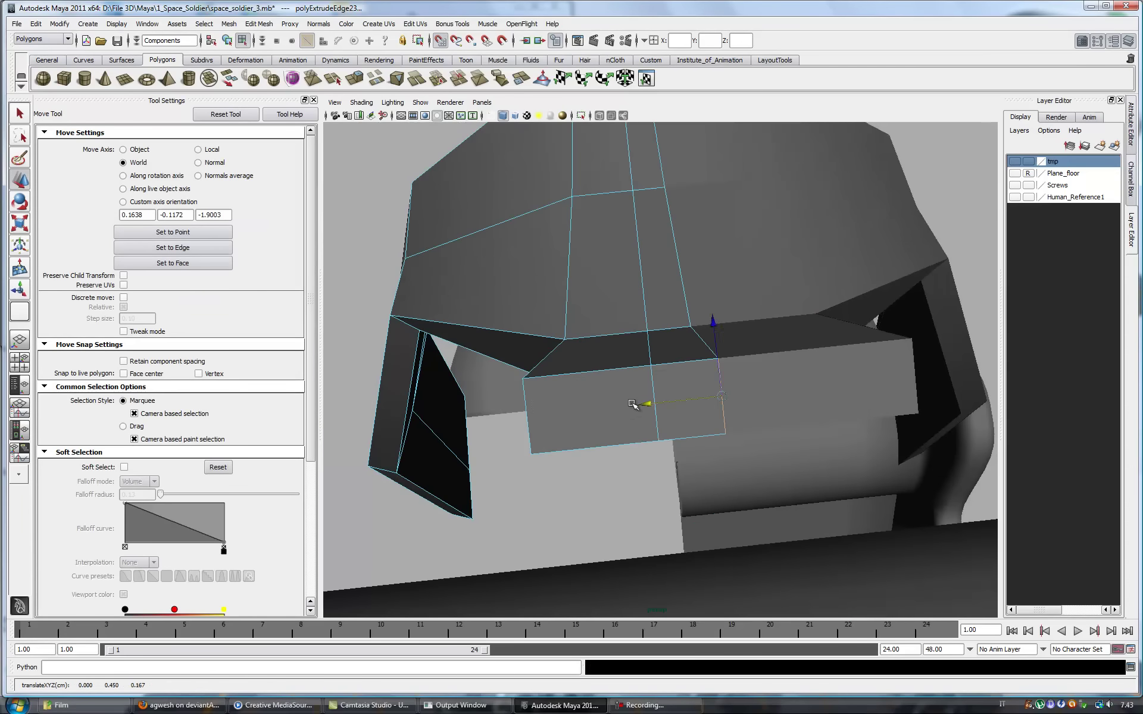
- Merge the new tab's vertices into the strap with the Merge Vertex Tool, checking smooth preview
key("3")
left_click_drag(632, 403, 510, 235, "alt")
left_click(259, 24)
left_click(280, 312)
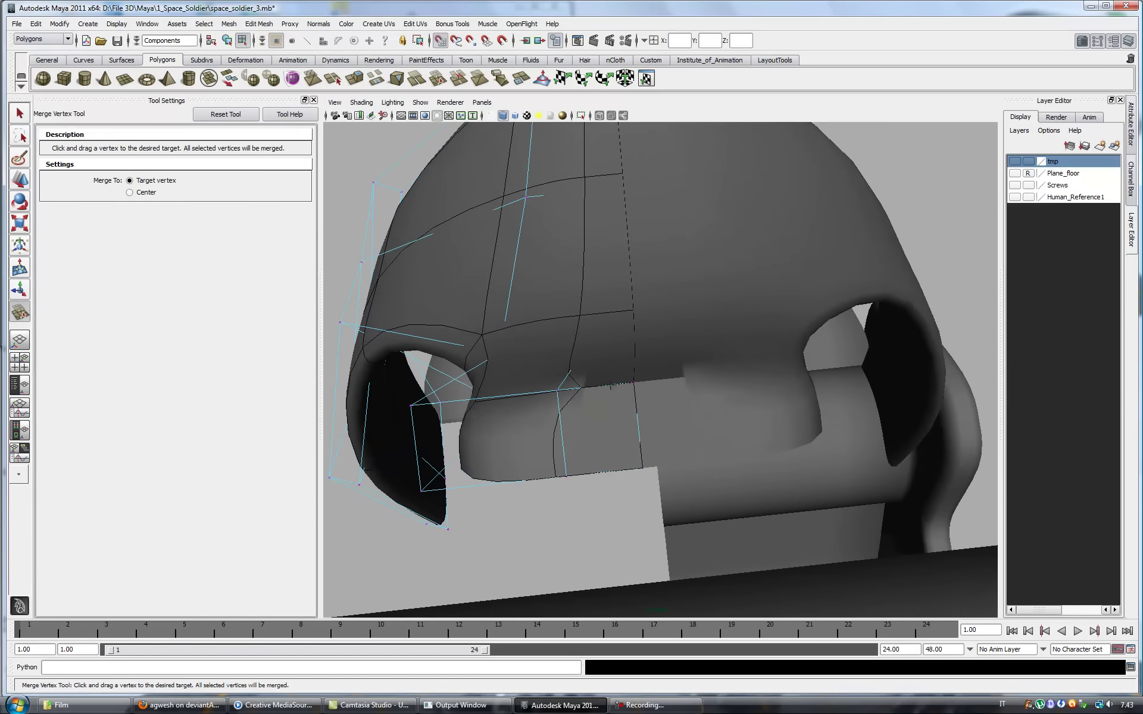
key("1")
key("q")
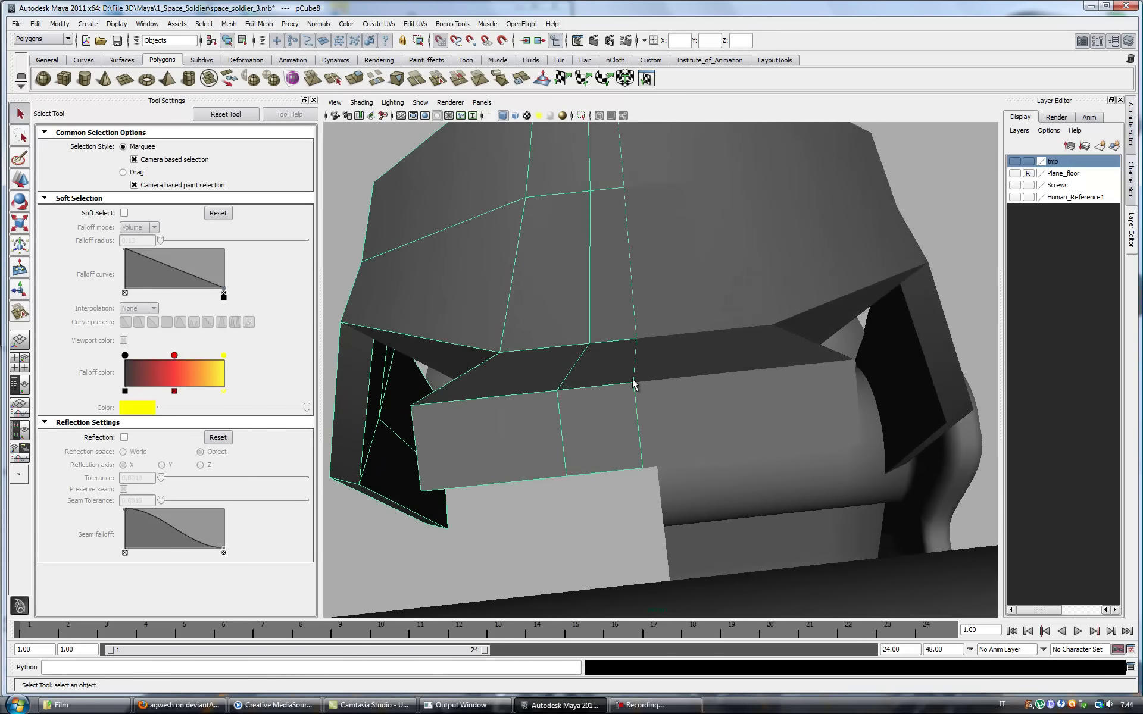
key("3")
mouse_move(642, 393)
left_mouse_down("alt")
mouse_move(664, 346)
mouse_move(623, 198)
mouse_move(615, 426)
mouse_move(621, 392)
left_mouse_up("alt")
key("1")
left_click(665, 346)
- Extrude an edge at the strap's side, undoing the extrusion's stray move
left_click(621, 393)
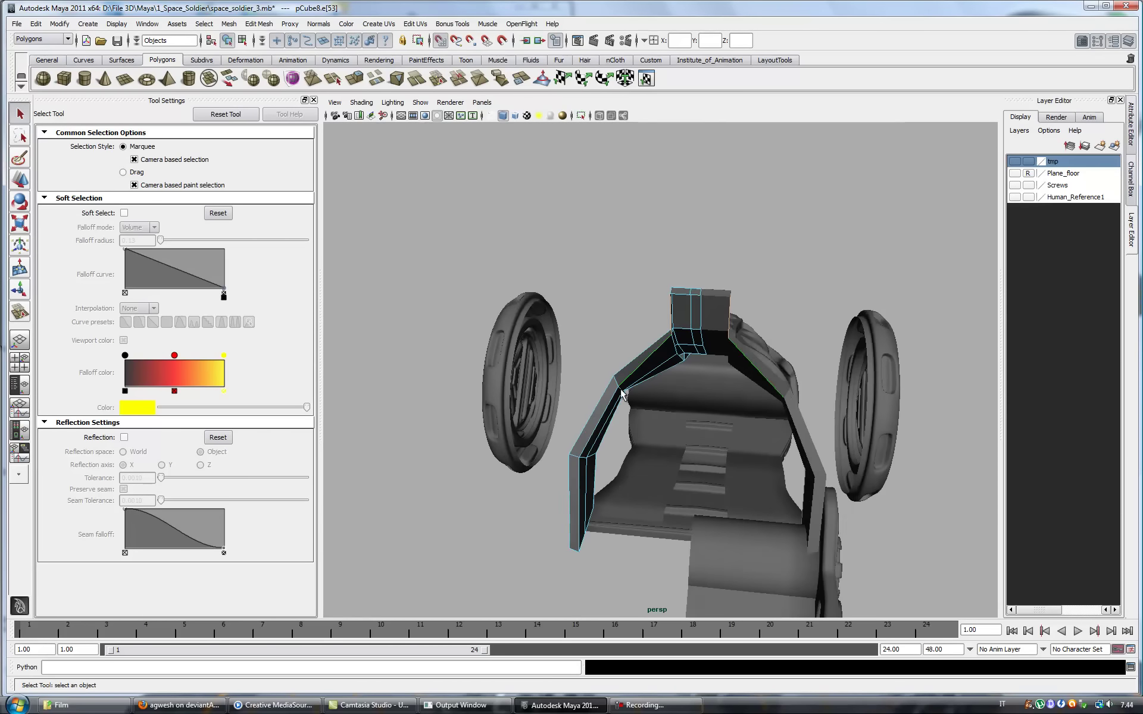
left_click_drag(650, 485, 535, 417, "alt")
key("ctrl+e")
key("w")
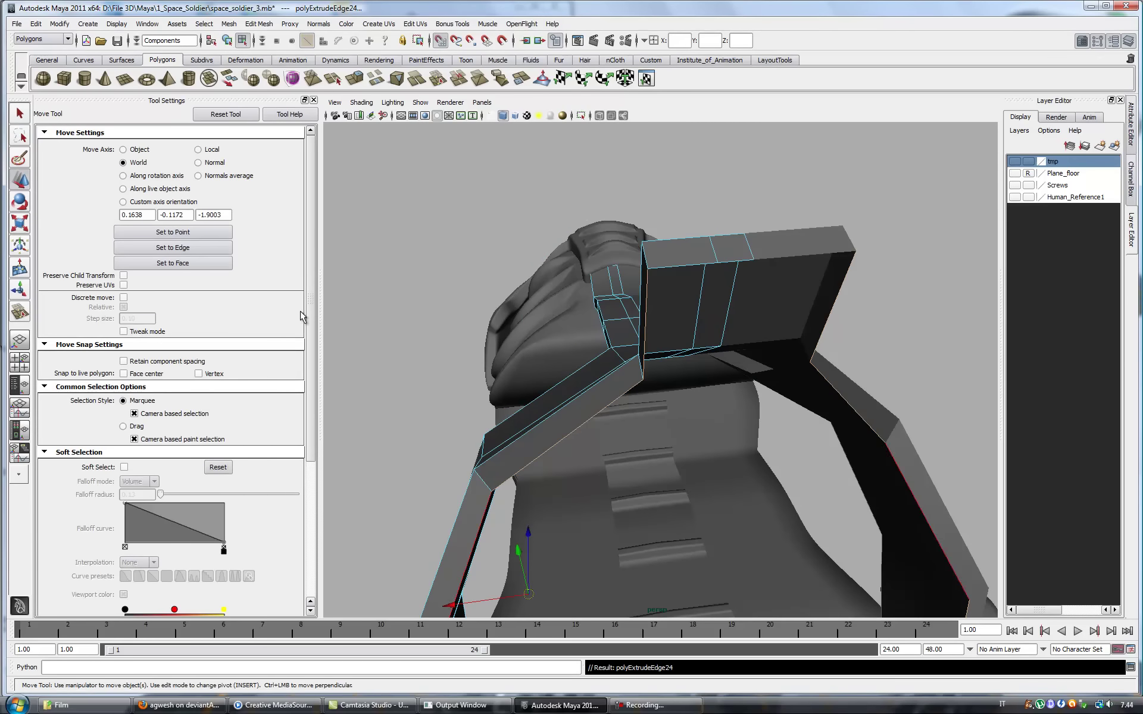
key("ctrl+z")
- Extrude the strap's rear edges and return to whole-object mode with F8
mouse_move(491, 607)
left_mouse_down("alt")
mouse_move(536, 502)
mouse_move(566, 279)
left_mouse_up("alt")
right_click(566, 280)
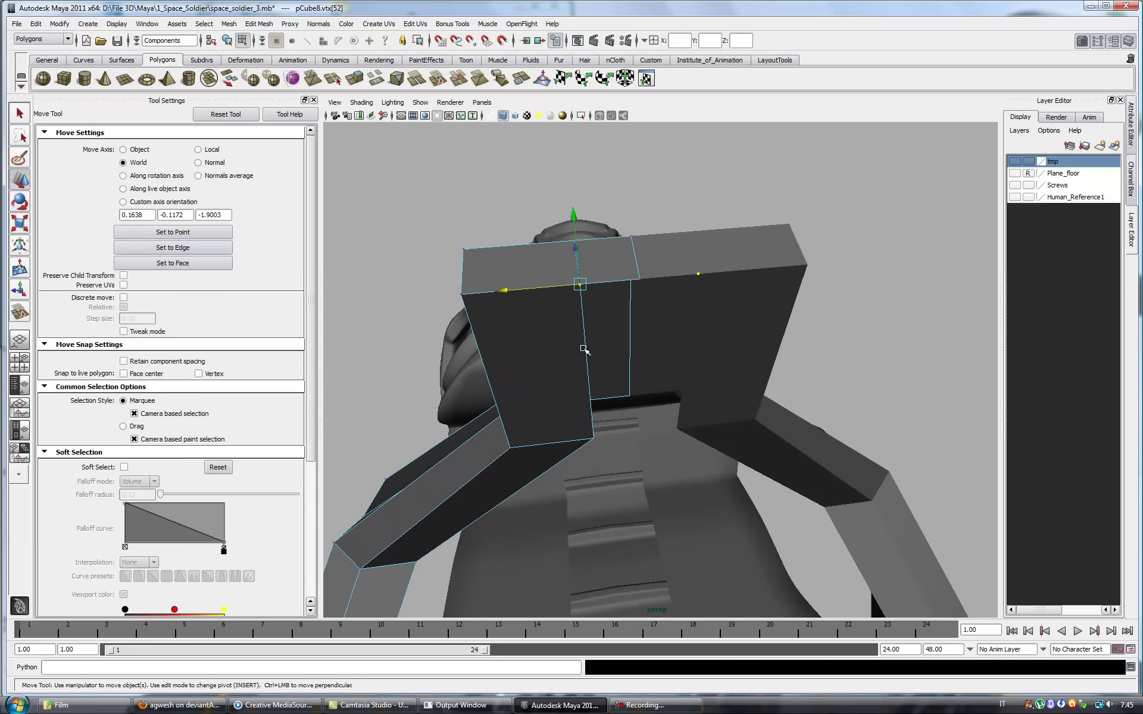
key("ctrl+e")
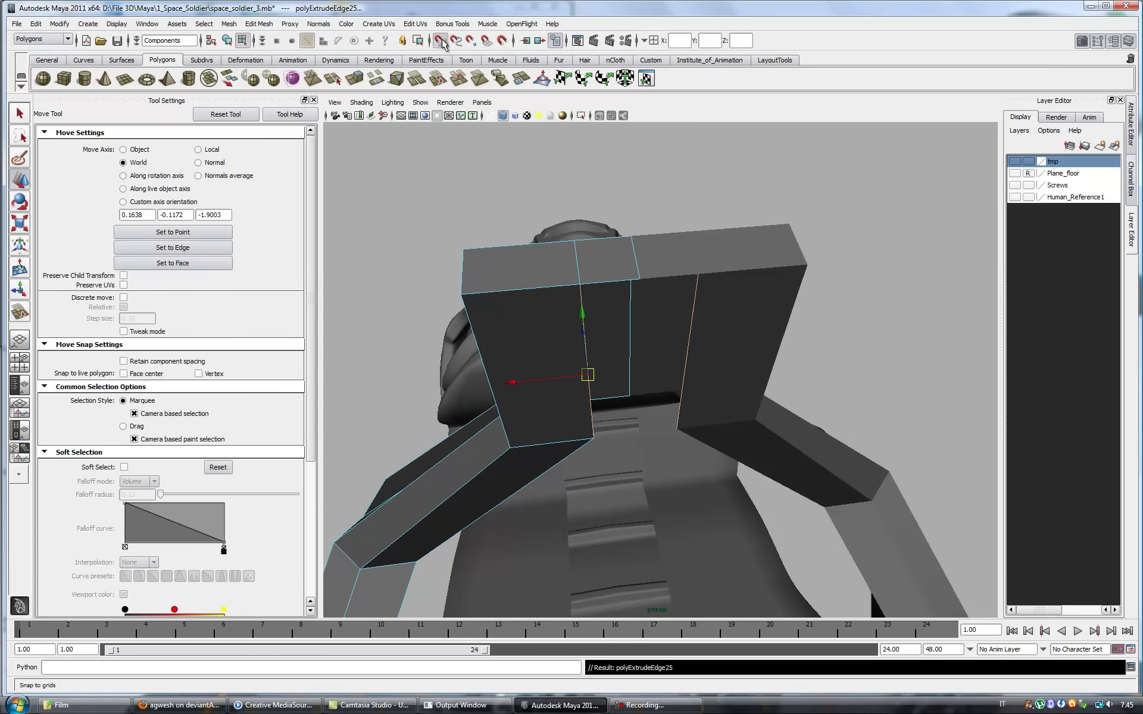
key("q")
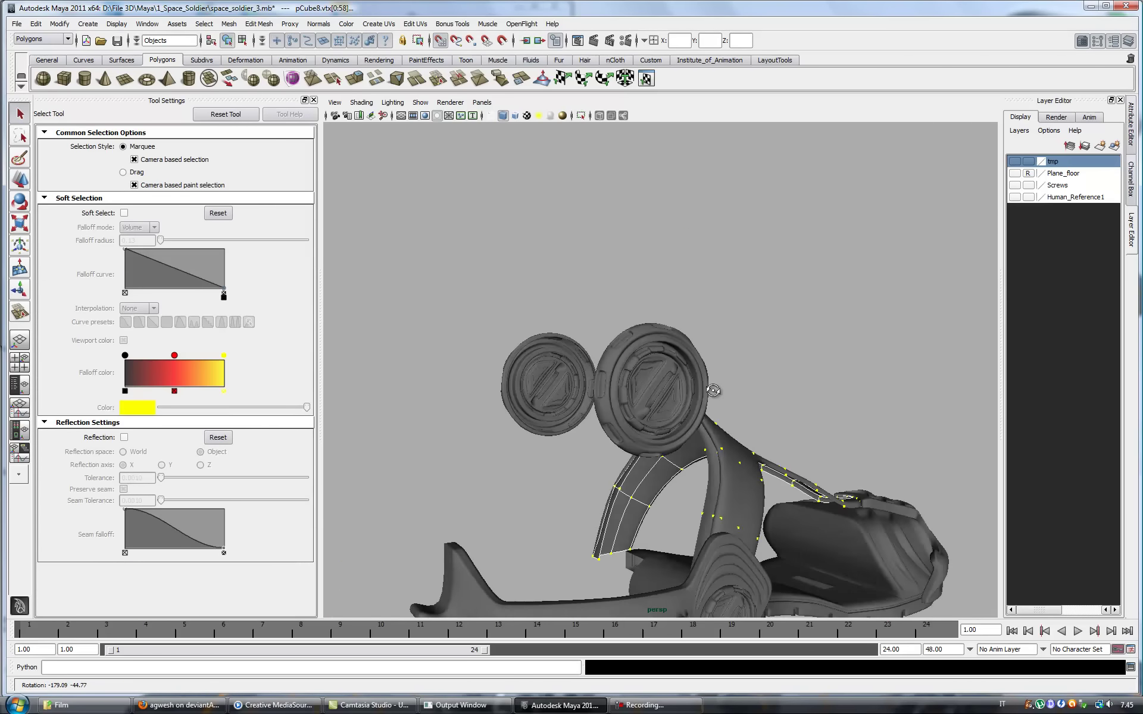
mouse_move(668, 403)
left_mouse_down("alt")
mouse_move(814, 481)
mouse_move(556, 316)
mouse_move(564, 309)
mouse_move(532, 314)
mouse_move(597, 295)
mouse_move(618, 309)
mouse_move(553, 388)
left_mouse_up("alt")
key("F8")
- Compare the strap in smoothed (3) and cage (1) preview while picking a strap edge
key("3")
key("F10")
left_click(558, 312)
key("1")
key("3")
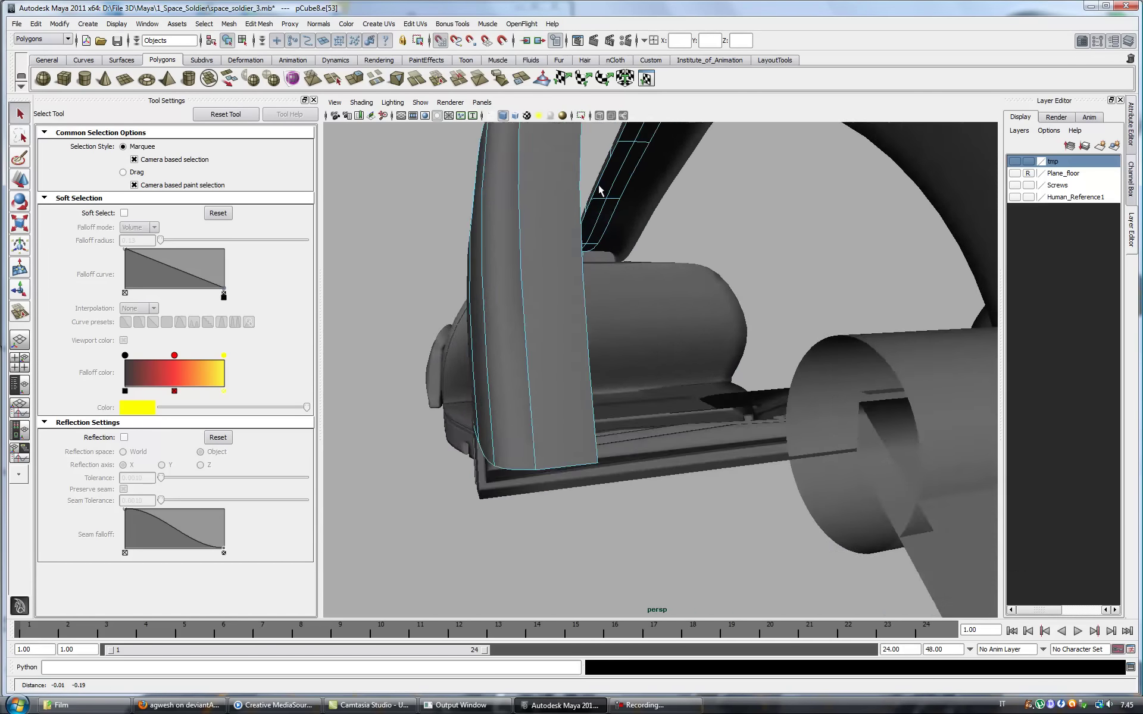
key("1")
- Merge stray corner vertices where the strap bends with the Merge Vertex Tool, previewing smoothed
right_click(564, 387)
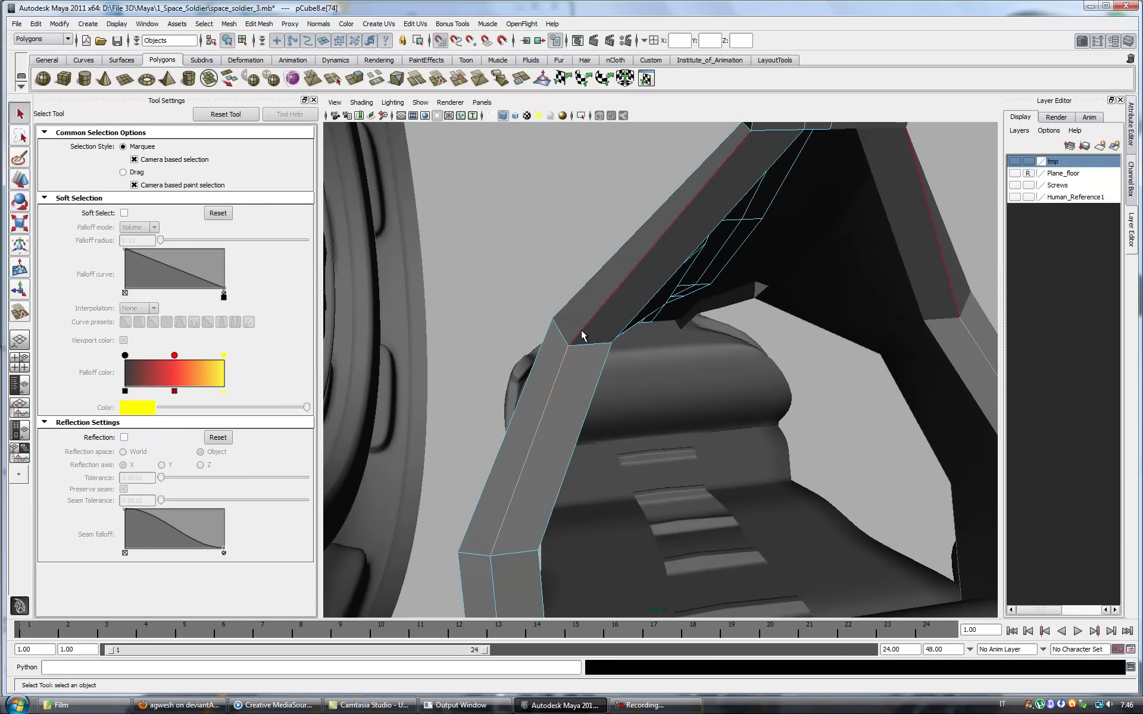
left_click(259, 24)
left_click(280, 314)
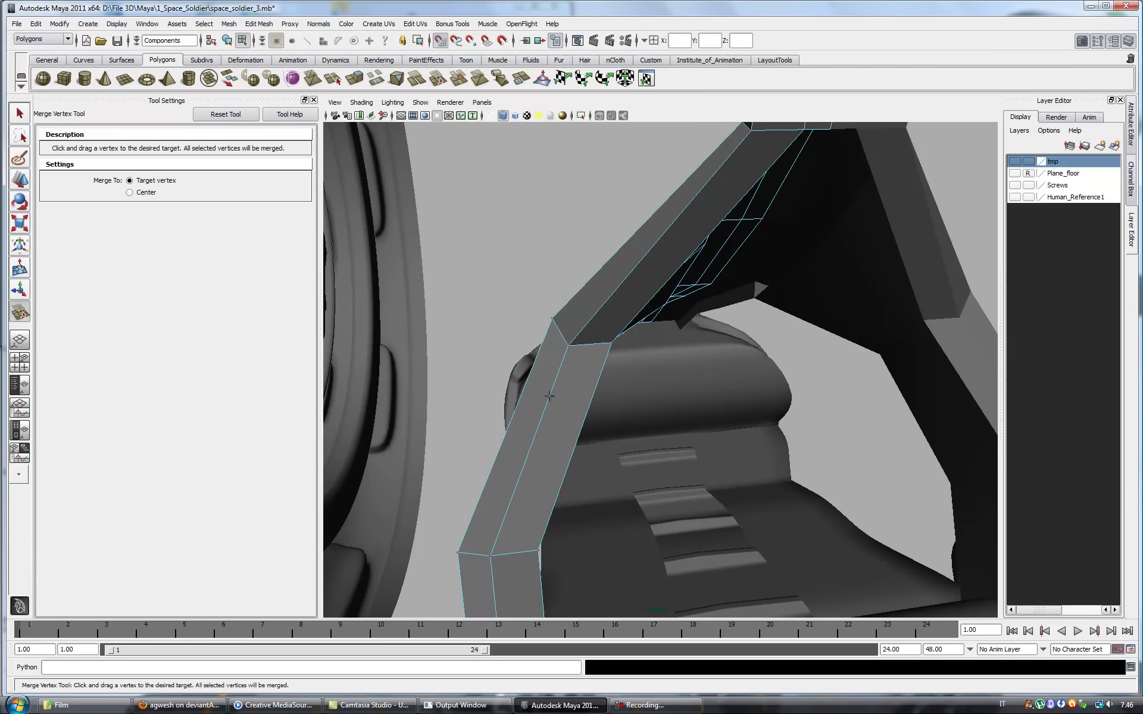
key("q")
right_click(652, 277)
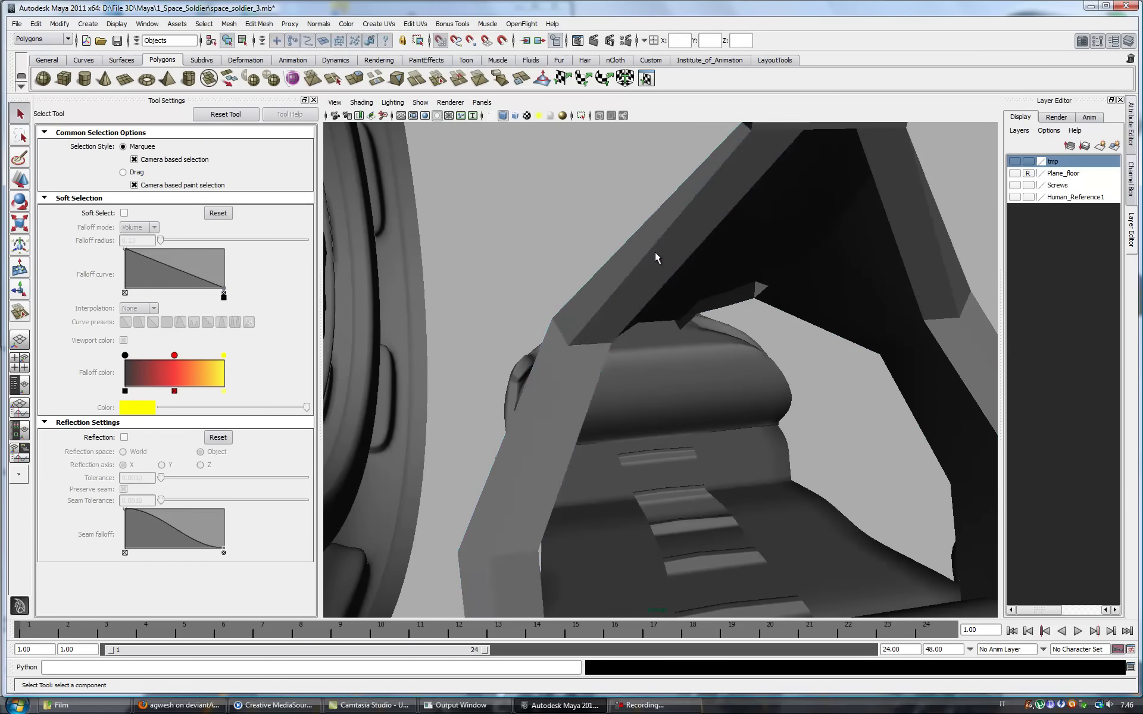
key("3")
left_click(259, 24)
left_click(279, 315)
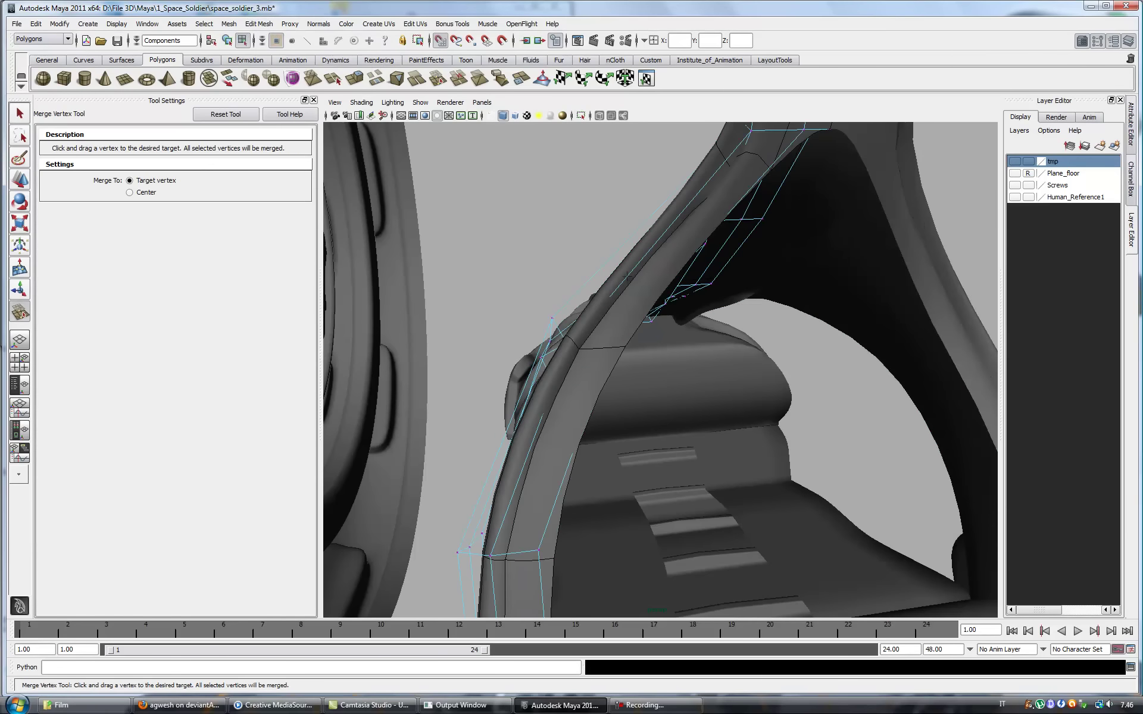
key("q")
left_click(258, 23)
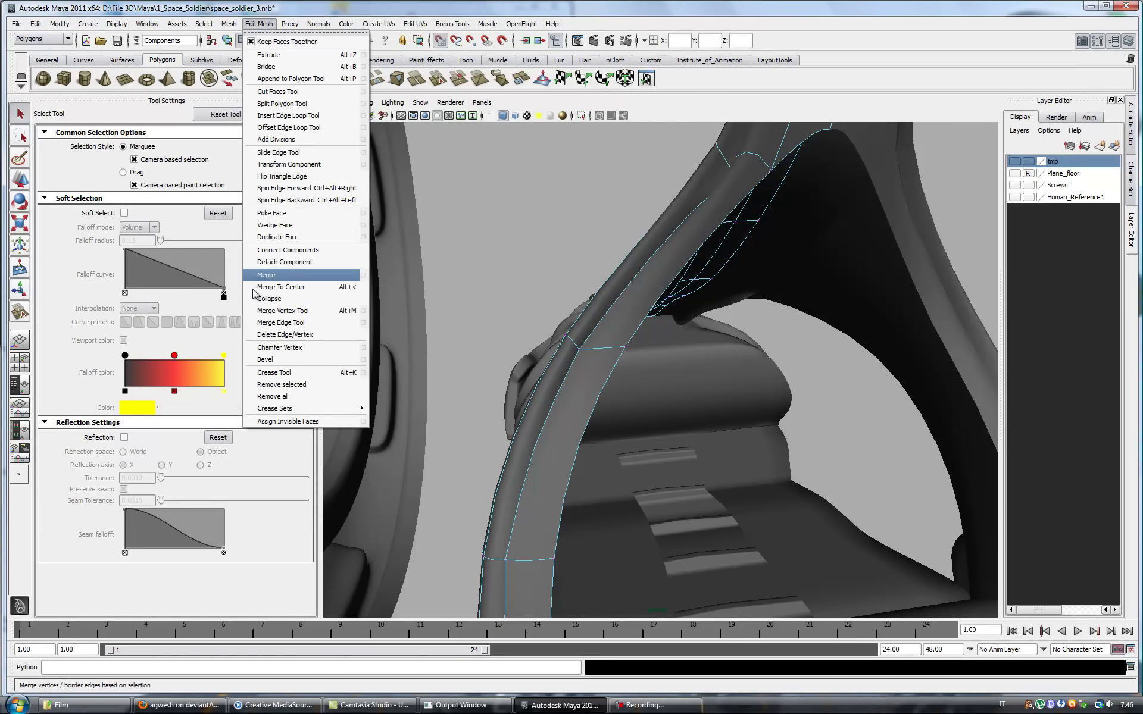
- Join two of the strap's open border edges with the Merge Edge Tool
left_click(279, 322)
mouse_move(582, 362)
left_mouse_down("alt")
mouse_move(467, 321)
mouse_move(634, 409)
left_mouse_up("alt")
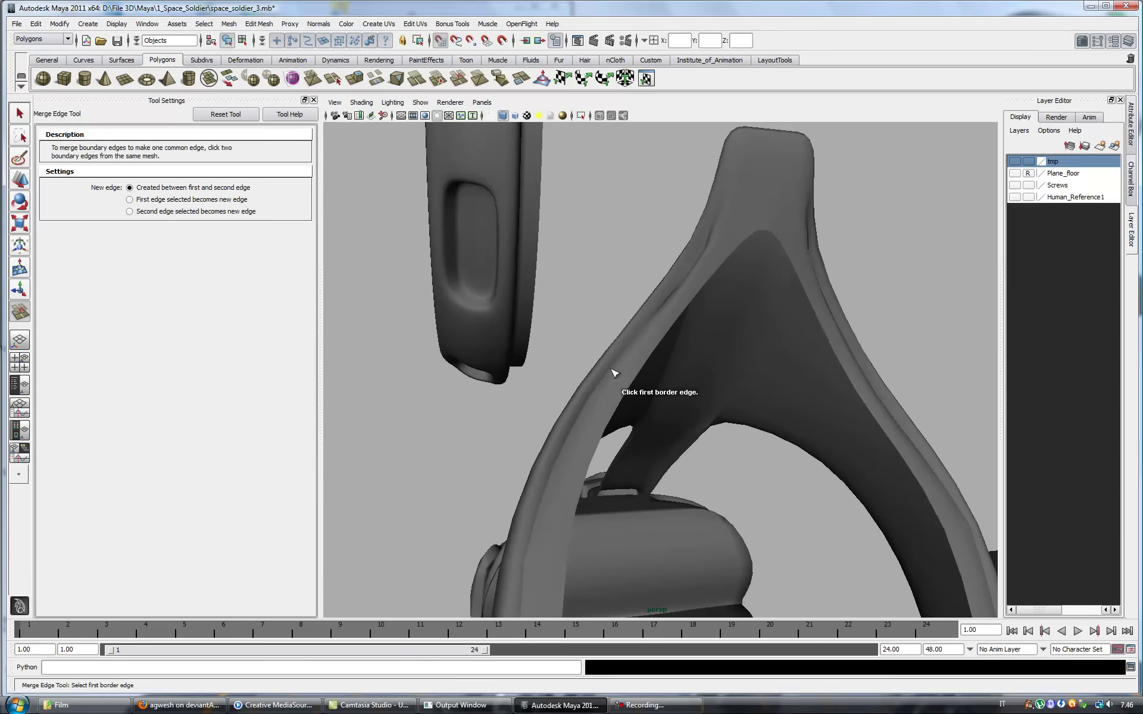
key("q")
left_click_drag(703, 260, 669, 296, "alt")
left_click(634, 352)
mouse_move(633, 352)
left_mouse_down("alt")
mouse_move(668, 347)
mouse_move(539, 441)
left_mouse_up("alt")
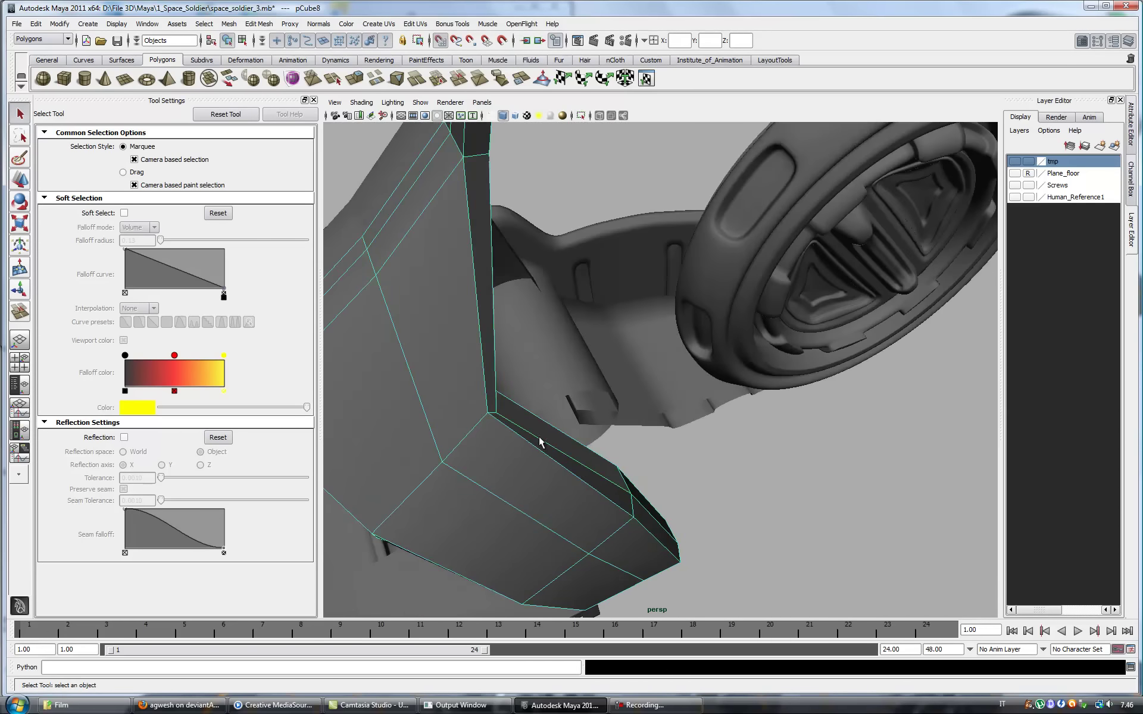
- Nudge strap vertices near the side cylinder with the Move tool, undoing a stray move
right_click_drag(489, 418, 488, 420)
left_click_drag(510, 474, 557, 351, "alt")
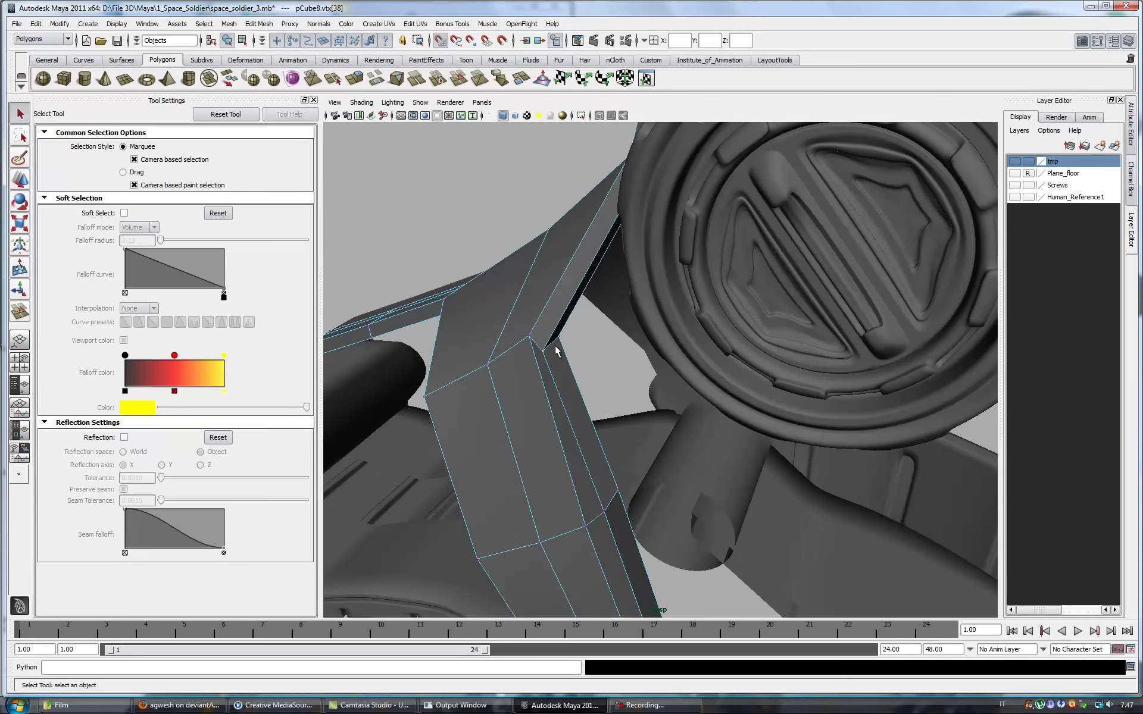
left_click(19, 178)
mouse_move(453, 375)
left_mouse_down("alt")
mouse_move(742, 321)
mouse_move(745, 331)
left_mouse_up("alt")
key("ctrl+z")
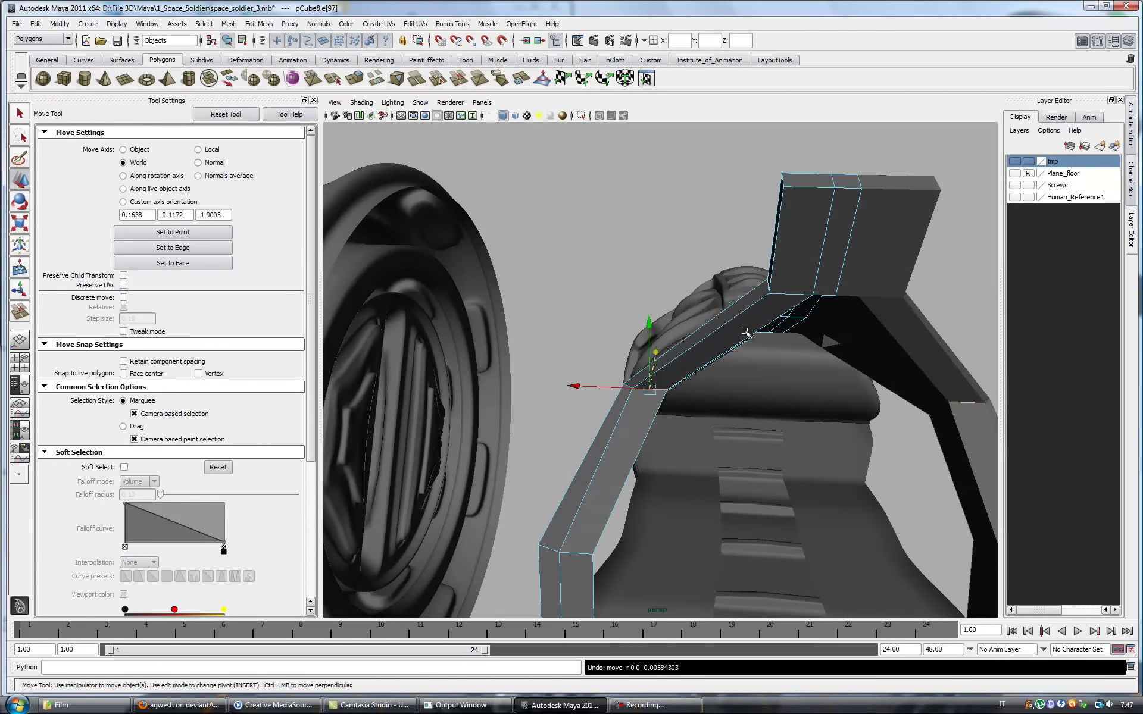
mouse_move(549, 578)
left_mouse_down("alt")
mouse_move(650, 613)
mouse_move(593, 435)
mouse_move(862, 362)
mouse_move(742, 501)
mouse_move(605, 402)
mouse_move(709, 400)
mouse_move(645, 387)
mouse_move(761, 491)
left_mouse_up("alt")
- Show the tmp layer's cylinder and inspect the strap's upper end against it
left_click_drag(692, 524, 708, 509, "alt")
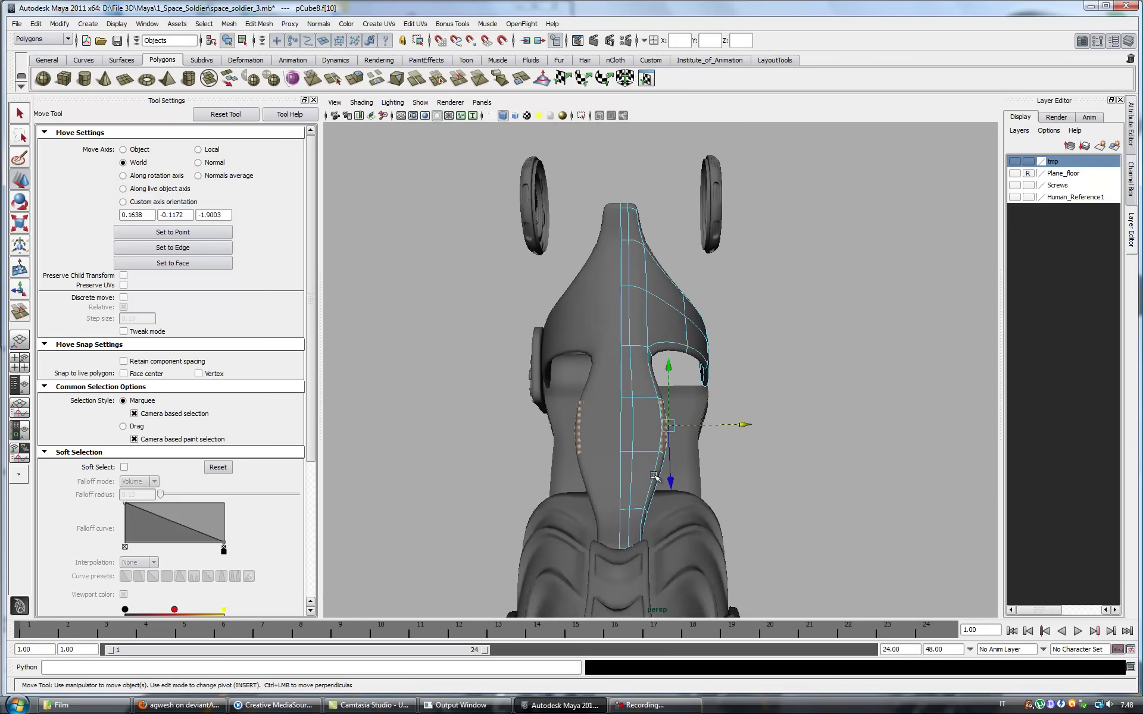
left_click_drag(661, 477, 726, 416, "alt")
left_click(1014, 161)
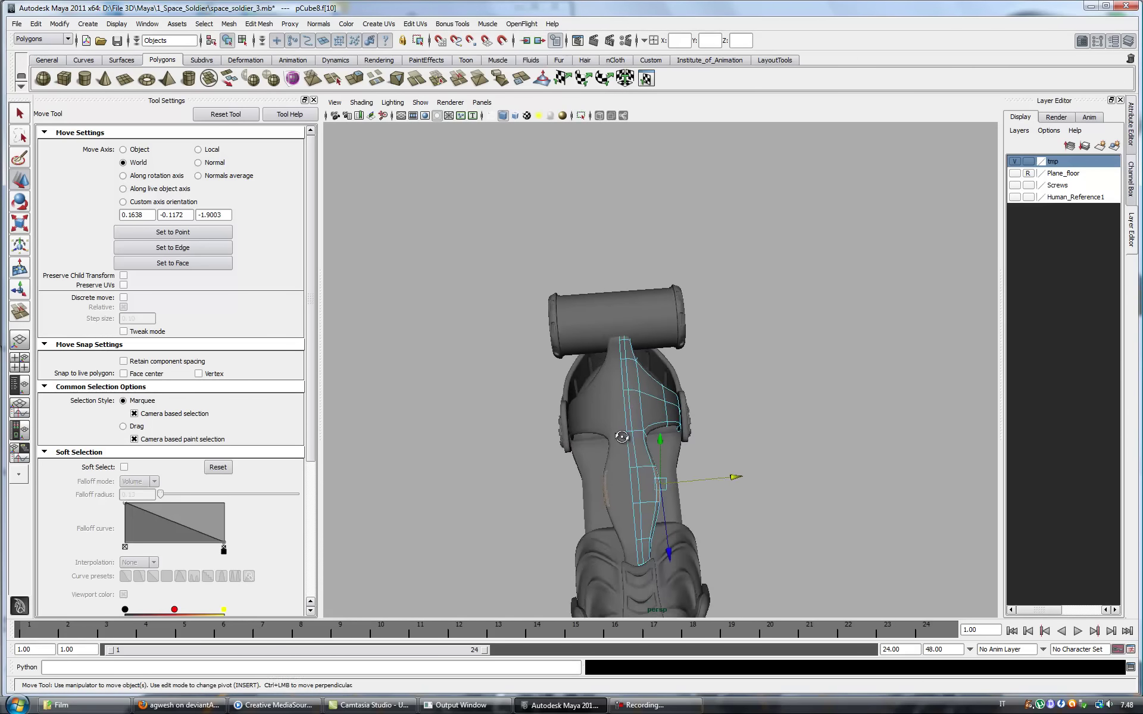
scroll(640, 443, "up", 5)
left_click_drag(640, 444, 608, 362, "alt")
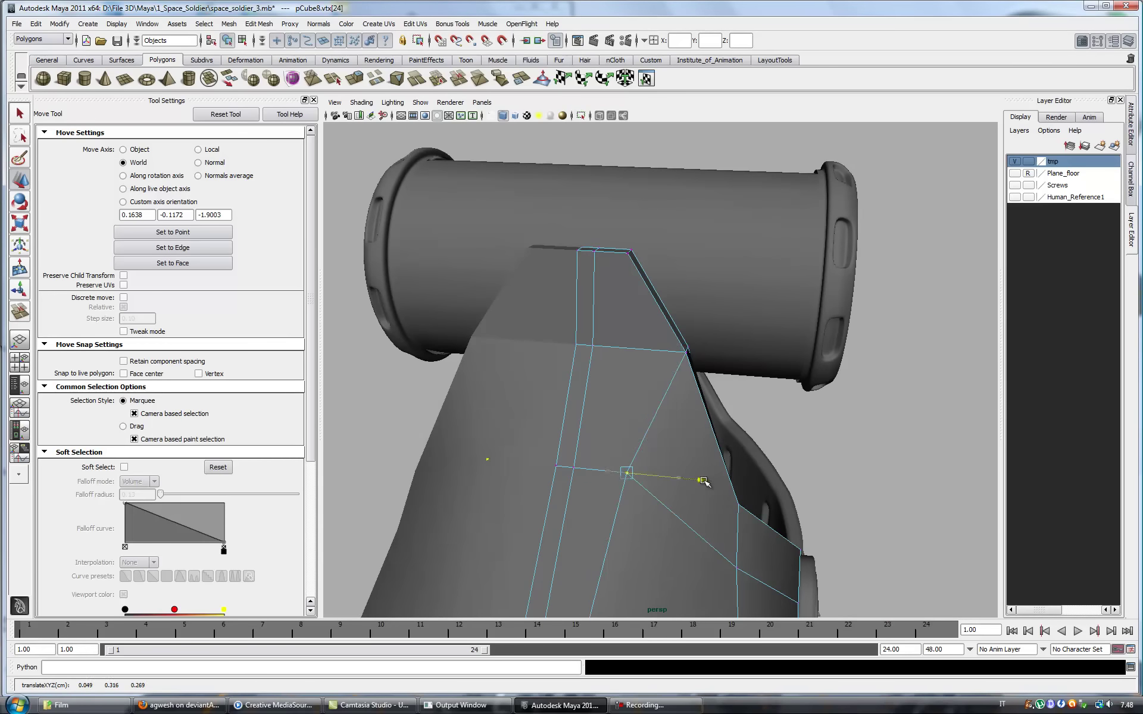
mouse_move(702, 480)
left_mouse_down("alt")
mouse_move(722, 461)
mouse_move(576, 422)
mouse_move(596, 387)
mouse_move(738, 441)
left_mouse_up("alt")
right_click_drag(737, 440, 743, 448, "alt")
mouse_move(742, 447)
left_mouse_down("alt")
mouse_move(732, 470)
mouse_move(681, 425)
left_mouse_up("alt")
mouse_move(708, 364)
left_mouse_down("alt")
mouse_move(665, 466)
mouse_move(625, 415)
left_mouse_up("alt")
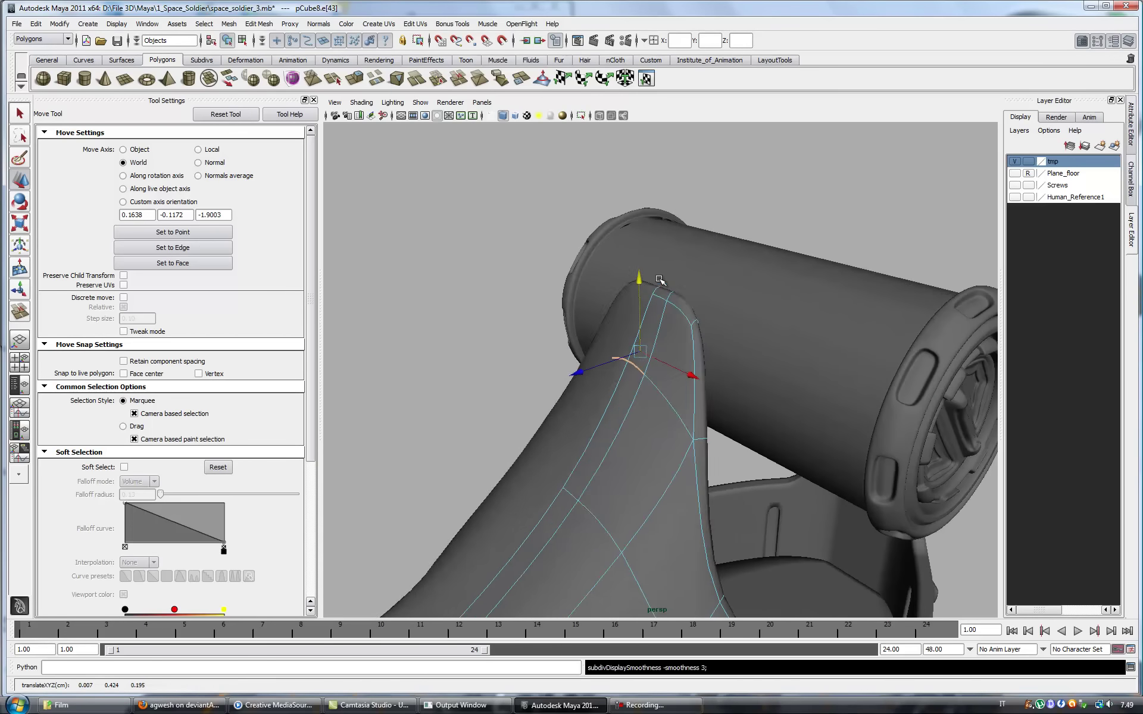
left_click_drag(660, 280, 635, 286, "alt")
- Insert an edge loop along the strap, then hide the tmp layer again
key("1")
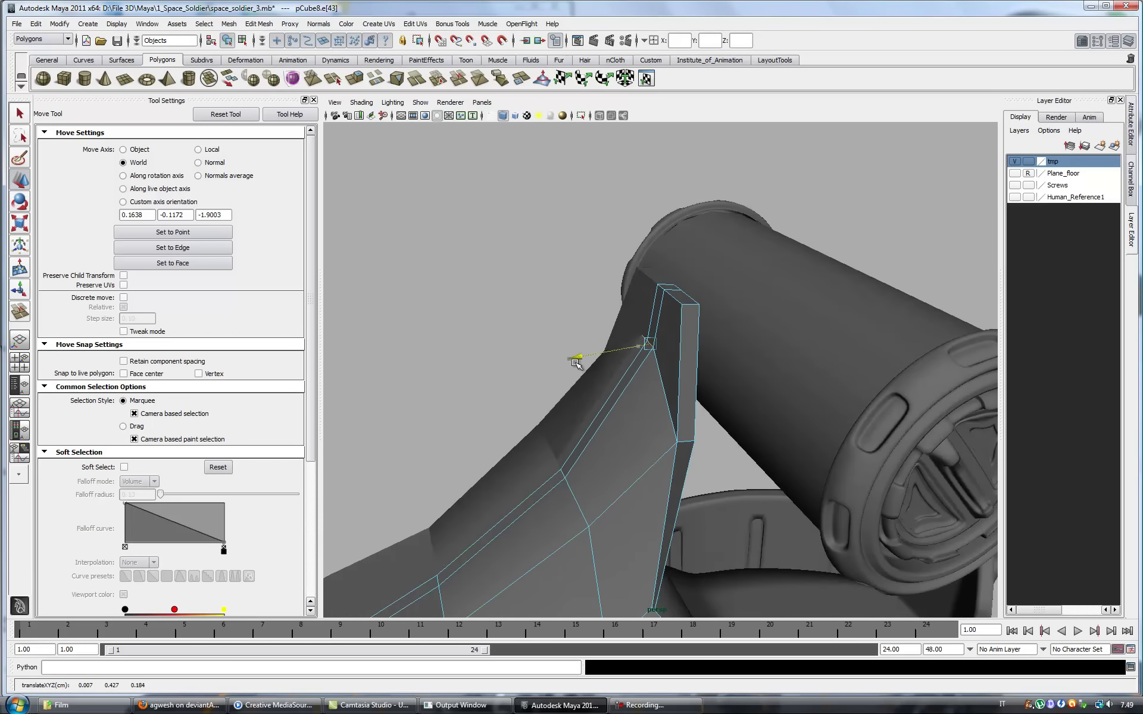
key("3")
mouse_move(577, 363)
left_mouse_down("alt")
mouse_move(679, 448)
mouse_move(598, 492)
mouse_move(612, 495)
left_mouse_up("alt")
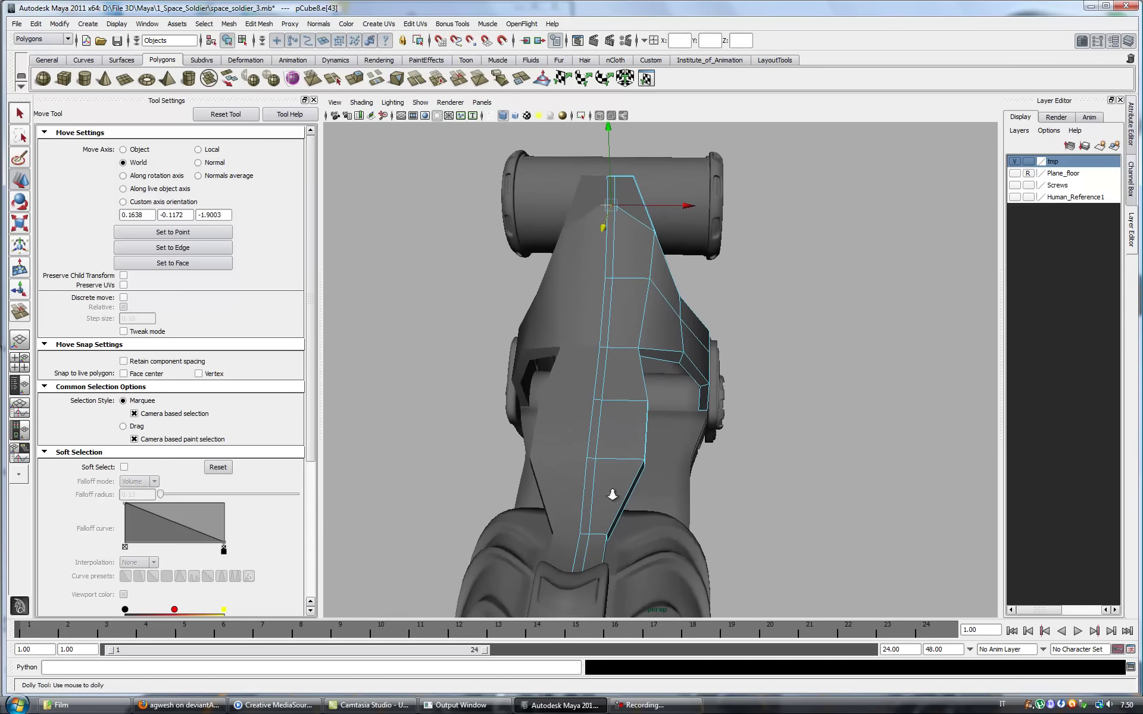
left_click(259, 24)
left_click(280, 112)
scroll(622, 350, "up", 2)
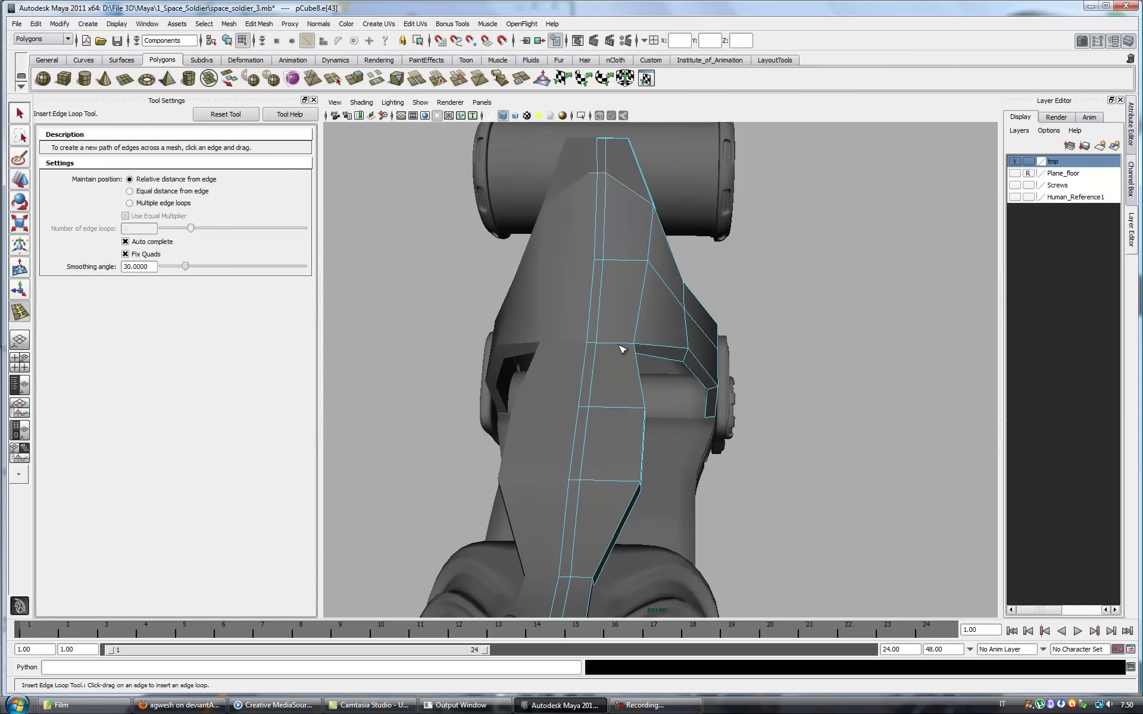
key("q")
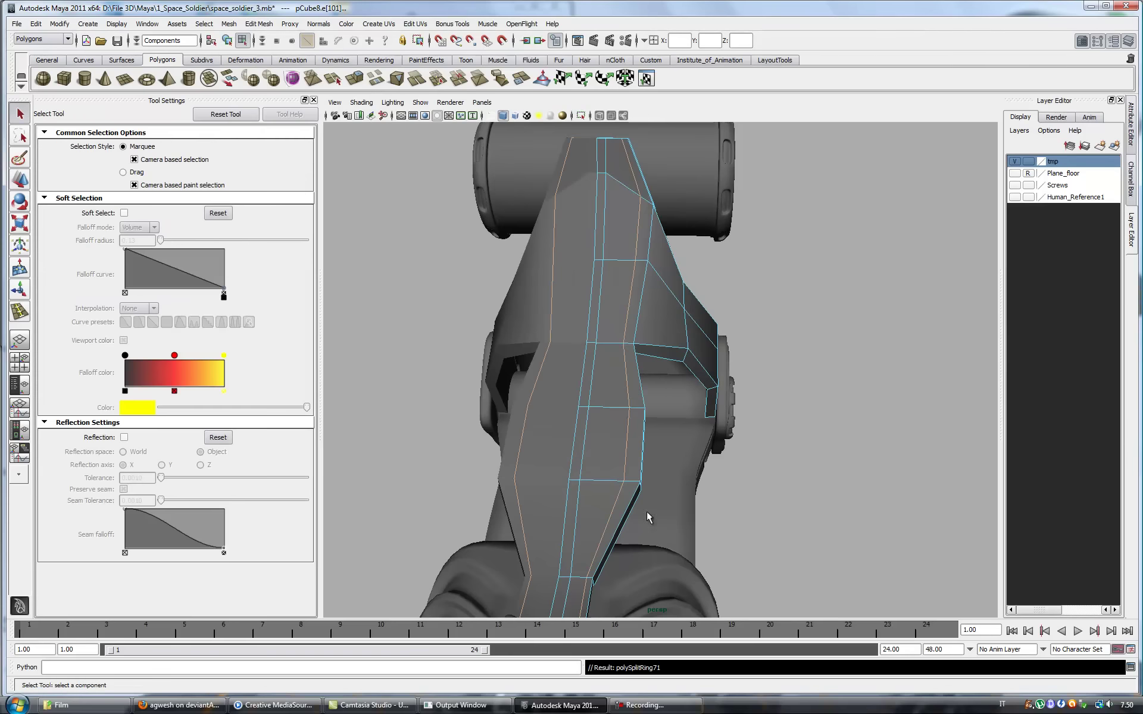
left_click_drag(651, 523, 598, 523, "alt")
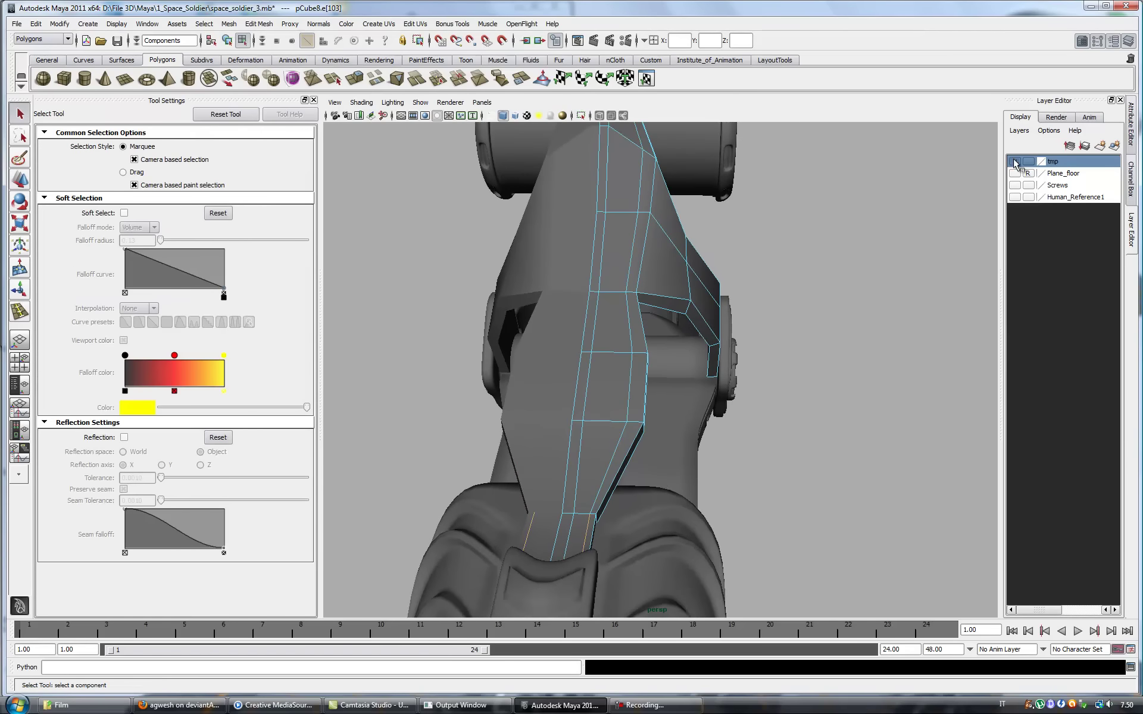
left_click(1078, 179)
- Align a custom move axis along the strap edge and reposition the strap's front-end edges
mouse_move(740, 434)
left_mouse_down("alt")
mouse_move(619, 466)
mouse_move(612, 494)
mouse_move(359, 401)
left_mouse_up("alt")
right_click(619, 467)
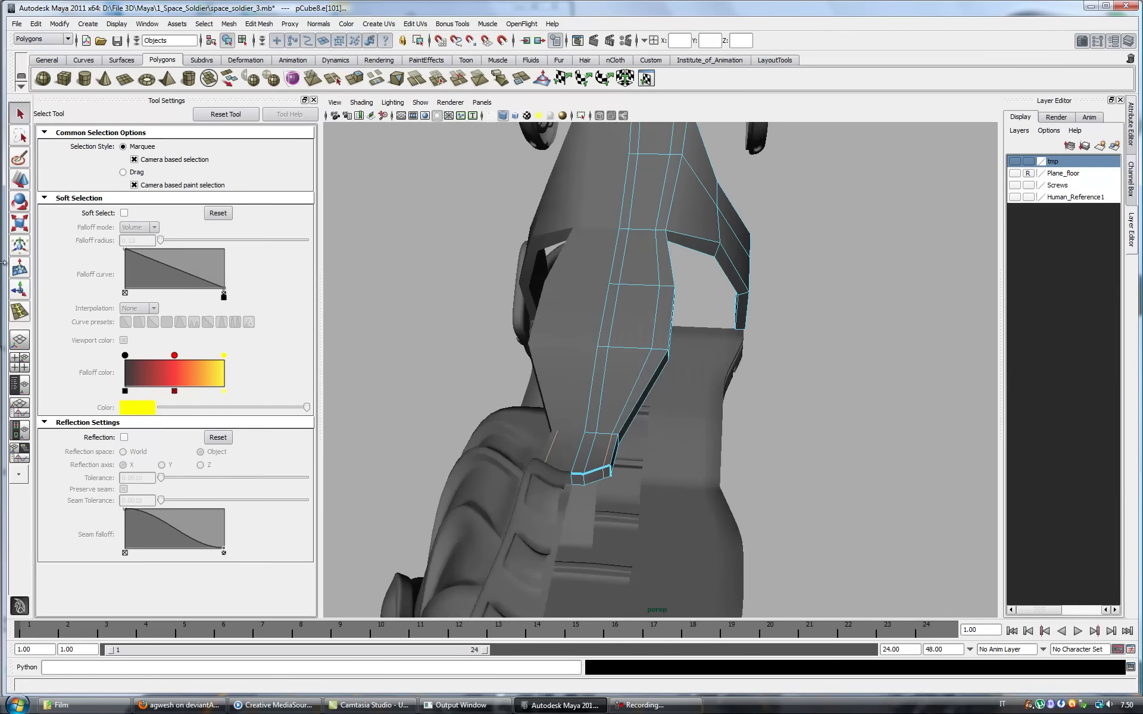
key("w")
scroll(607, 473, "up", 2)
scroll(522, 499, "up", 3)
key("Insert")
left_click_drag(522, 499, 589, 474)
key("Insert")
right_click_drag(539, 401, 519, 385)
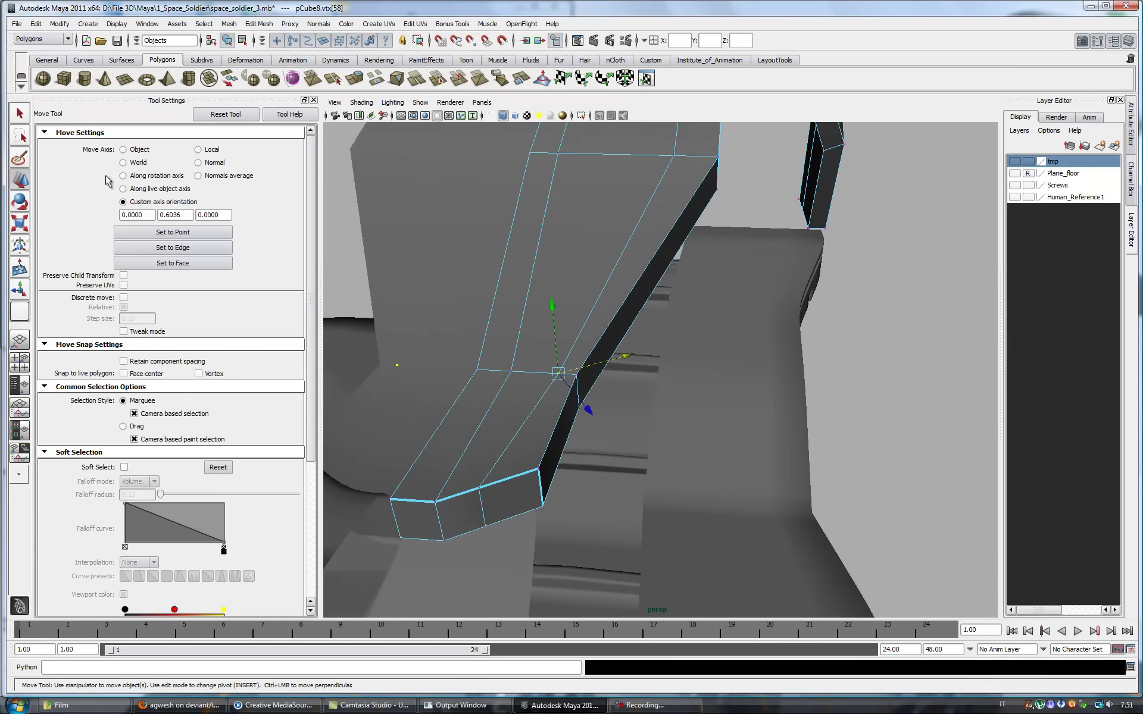
left_click(557, 374)
left_click_drag(557, 374, 690, 346, "alt")
- Add another edge loop across the strap where its branches meet
scroll(716, 463, "down", 5)
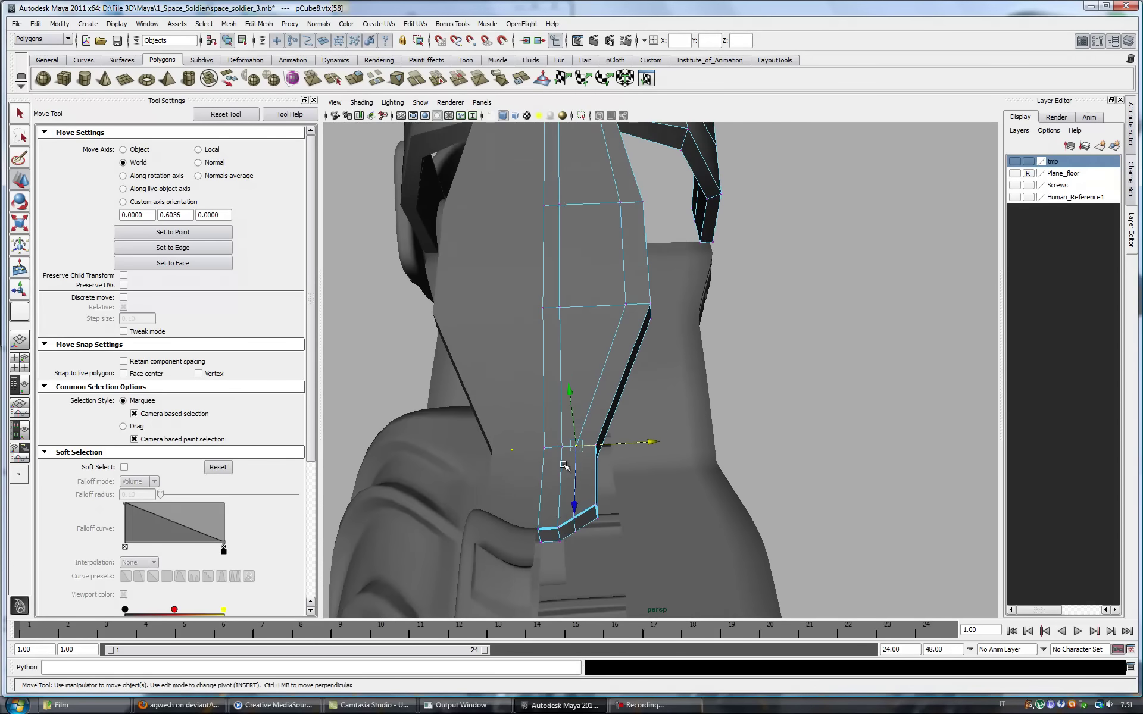
left_click_drag(716, 463, 555, 384, "alt")
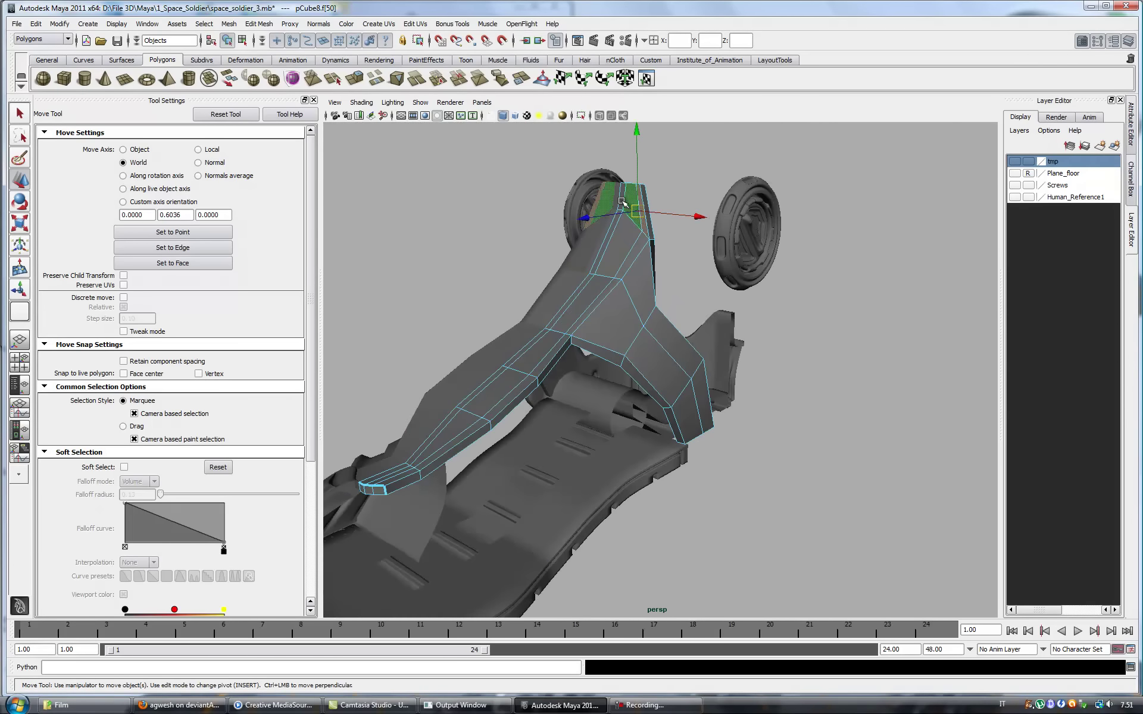
left_click_drag(575, 442, 651, 428, "alt")
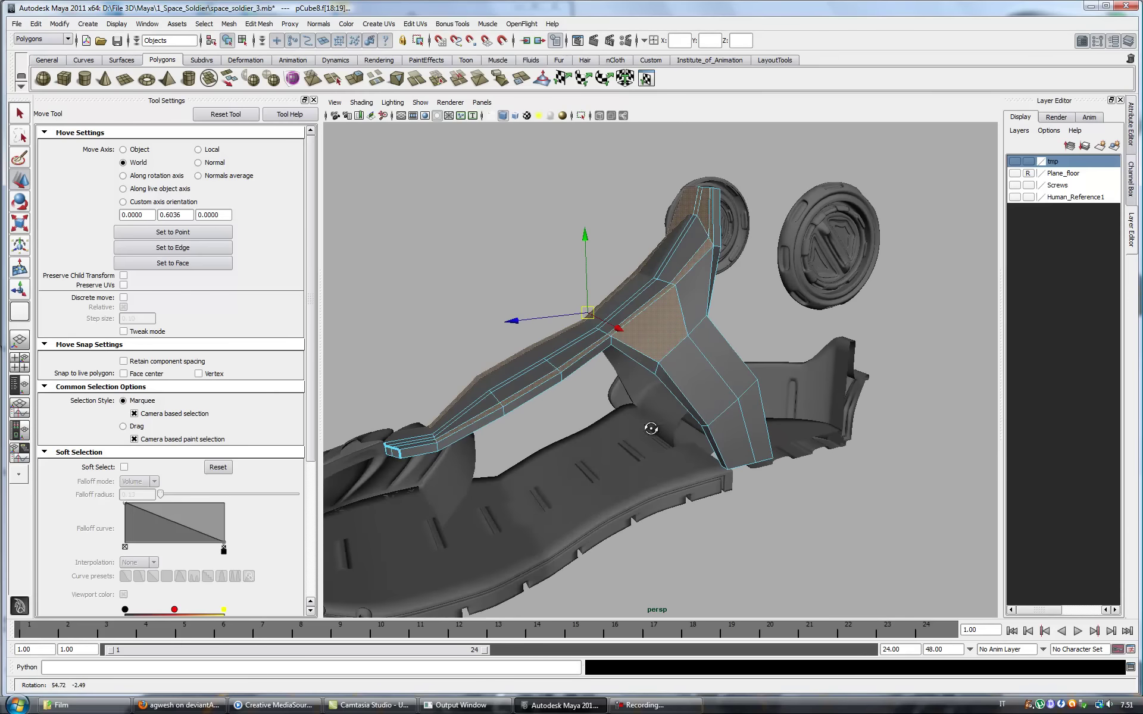
scroll(655, 357, "up", 5)
left_click_drag(595, 357, 692, 360, "alt")
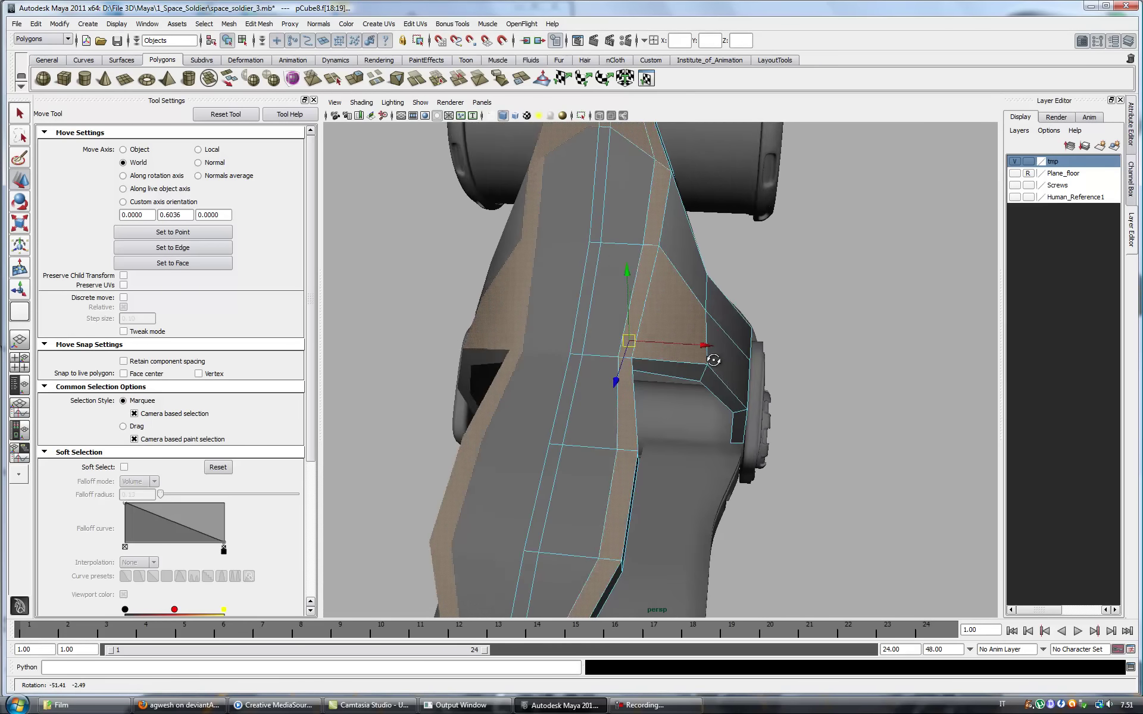
left_click(253, 27)
left_click(273, 153)
mouse_move(612, 387)
left_mouse_down("alt")
mouse_move(658, 302)
mouse_move(607, 293)
mouse_move(607, 310)
mouse_move(652, 321)
mouse_move(705, 406)
mouse_move(626, 329)
left_mouse_up("alt")
- Extrude the band of faces across the strap's middle with Ctrl+E
key("q")
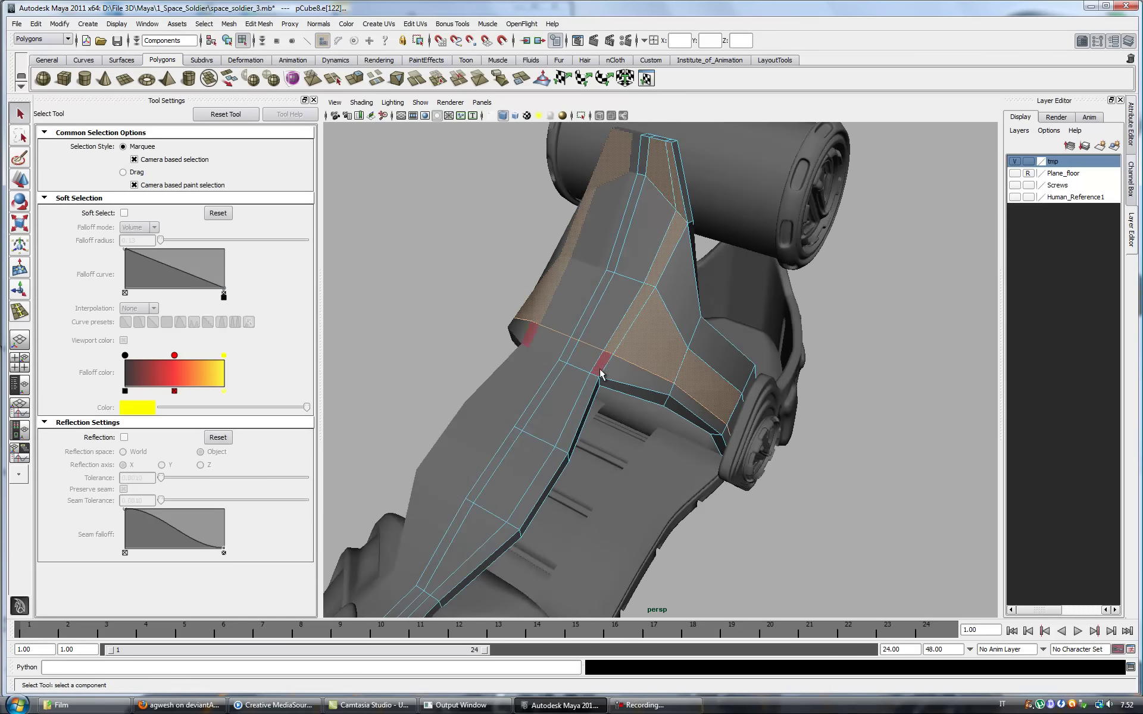
mouse_move(520, 524)
left_mouse_down("alt")
mouse_move(645, 218)
mouse_move(649, 262)
mouse_move(704, 352)
left_mouse_up("alt")
key("ctrl+e")
key("q")
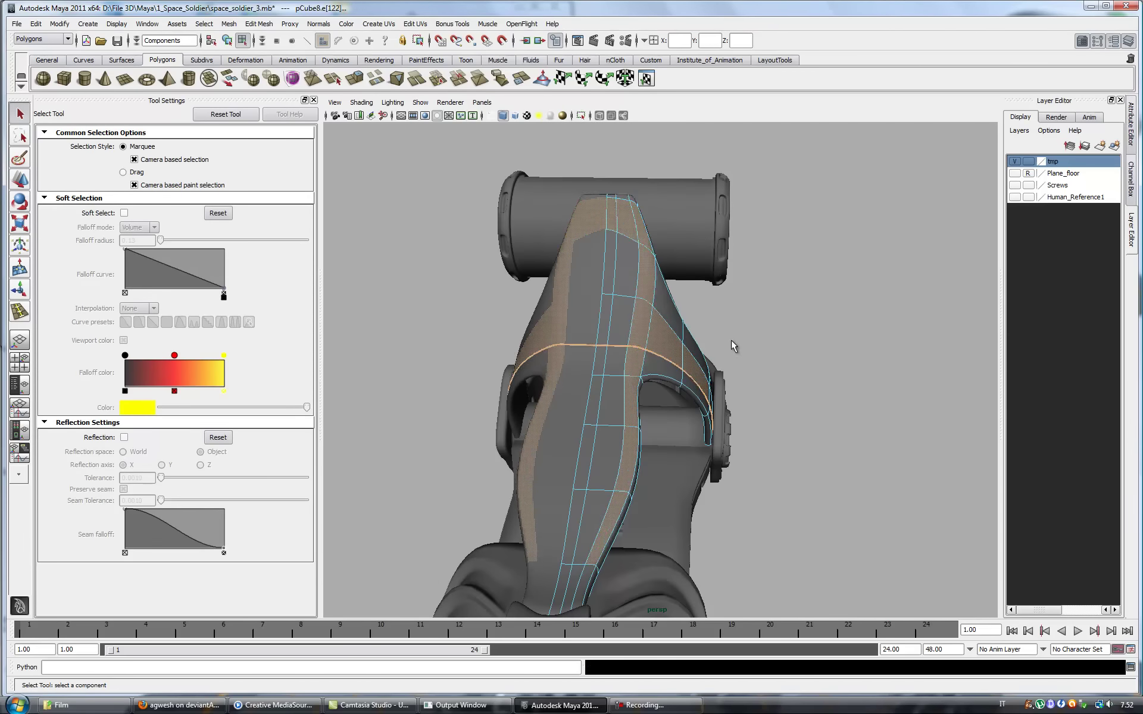
key("ctrl+z")
left_click_drag(626, 193, 722, 395, "alt")
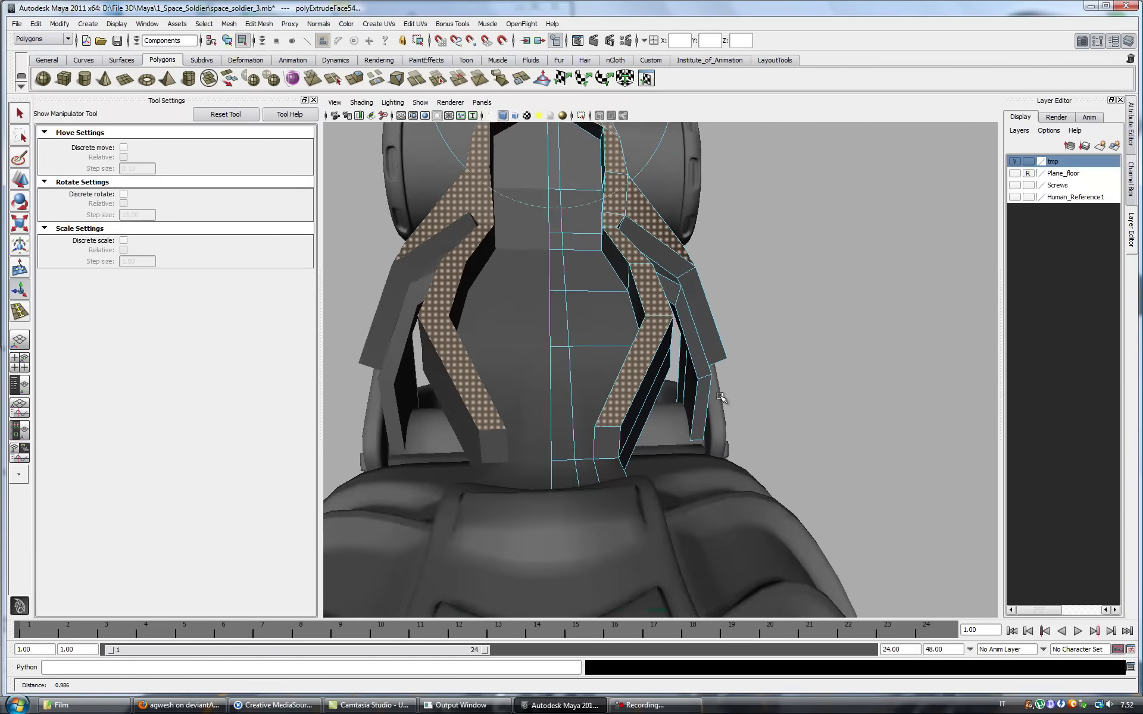
- Weld the leftover vertices around the groove with the Merge Vertex Tool, previewing smoothed
left_click(259, 24)
left_click(294, 310)
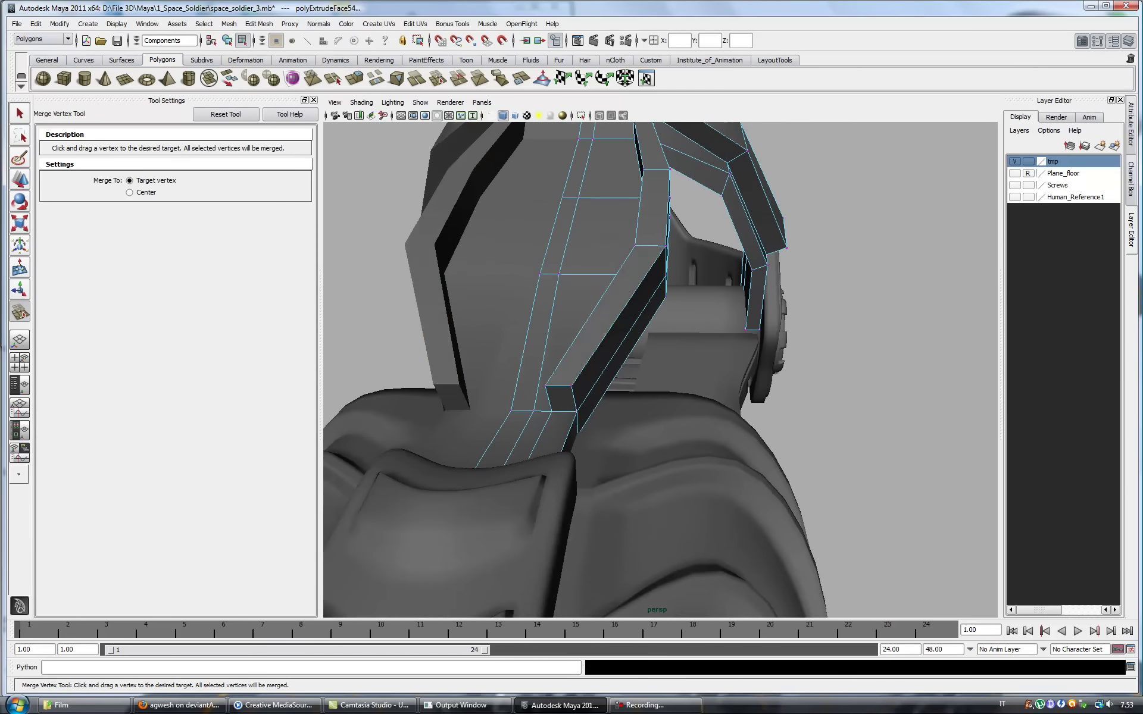
mouse_move(553, 410)
left_mouse_down("alt")
mouse_move(754, 356)
mouse_move(764, 415)
mouse_move(679, 350)
left_mouse_up("alt")
key("3")
key("q")
key("y")
key("q")
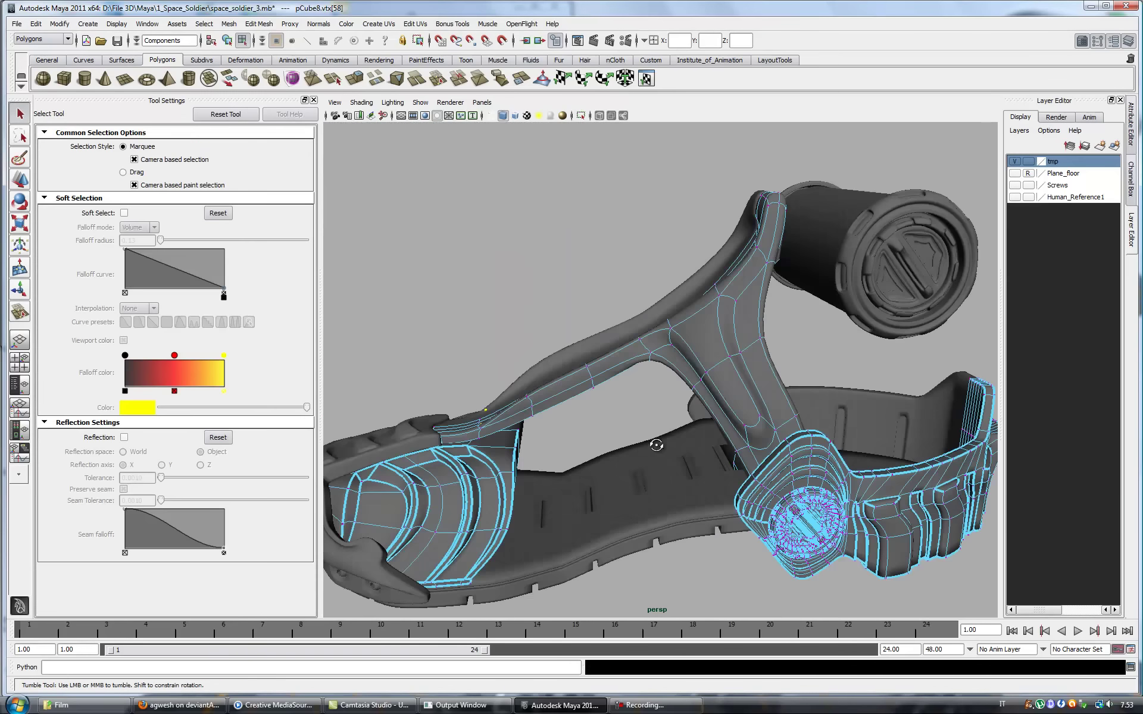
- Merge a stray strap vertex onto its neighbour near the side cylinder
left_click(229, 24)
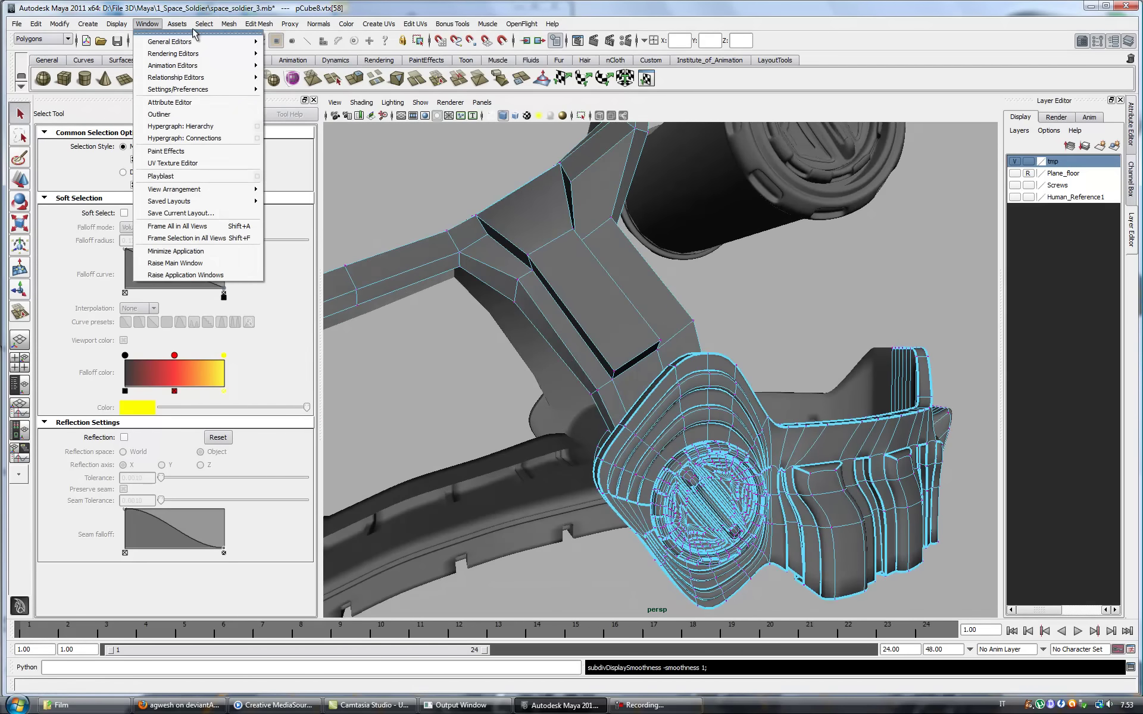
left_click(381, 372)
mouse_move(665, 321)
left_mouse_down("alt")
mouse_move(613, 333)
mouse_move(700, 357)
mouse_move(651, 311)
left_mouse_up("alt")
key("q")
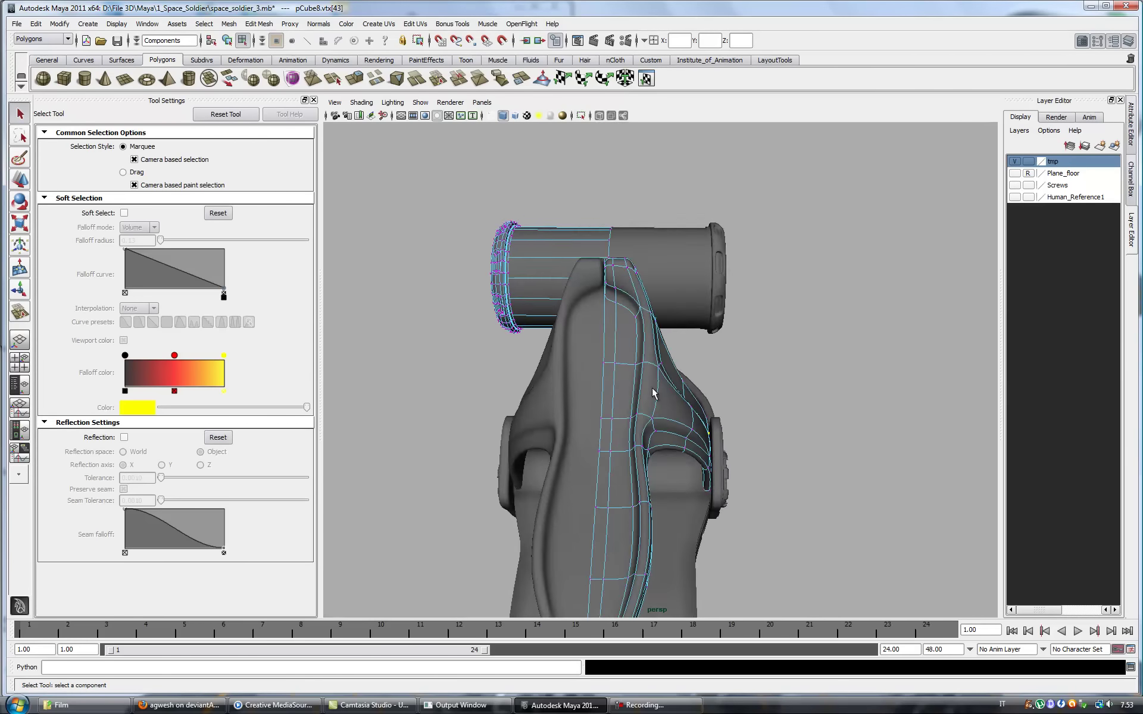
right_click_drag(593, 300, 598, 324)
mouse_move(939, 403)
left_mouse_down("alt")
mouse_move(653, 390)
mouse_move(676, 387)
left_mouse_up("alt")
- Crease the selected edges on the pCube9 piece, then clear the selection
left_click(650, 350)
mouse_move(595, 332)
left_mouse_down("alt")
mouse_move(685, 333)
mouse_move(625, 345)
left_mouse_up("alt")
left_click(259, 24)
left_click(280, 411)
key("q")
mouse_move(737, 380)
left_mouse_down("alt")
mouse_move(880, 324)
mouse_move(846, 323)
left_mouse_up("alt")
left_click(879, 324)
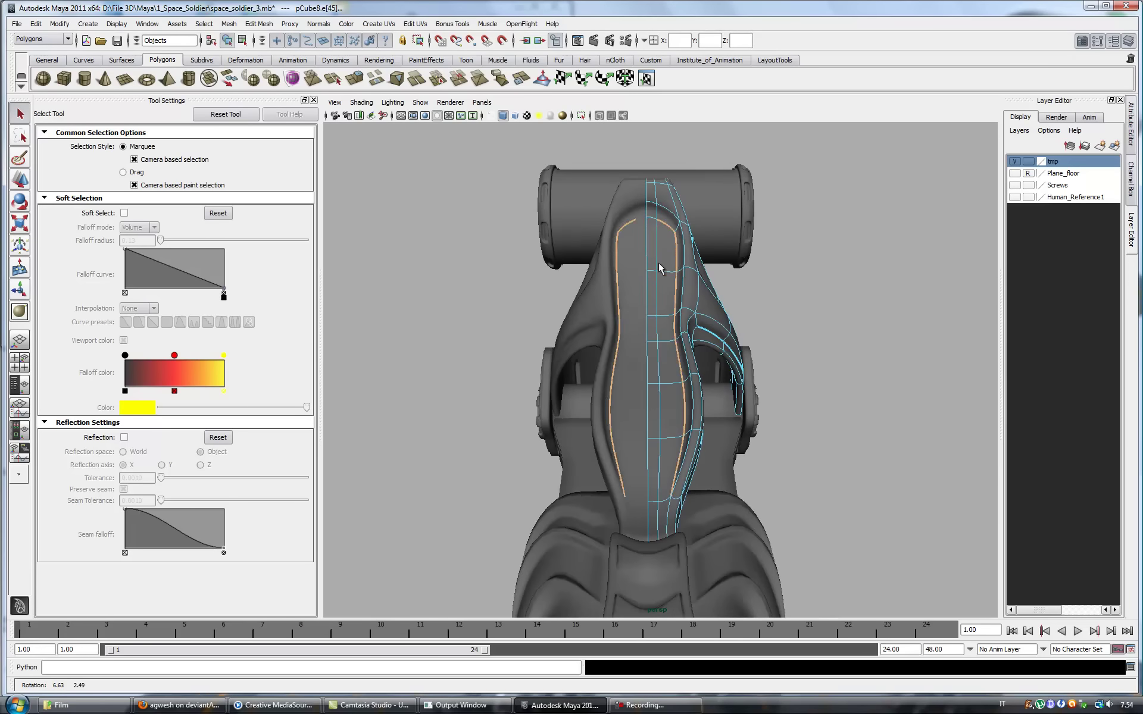
- Extrude the strap faces and move a selected strap edge along an axis
left_click_drag(660, 393, 659, 378, "alt")
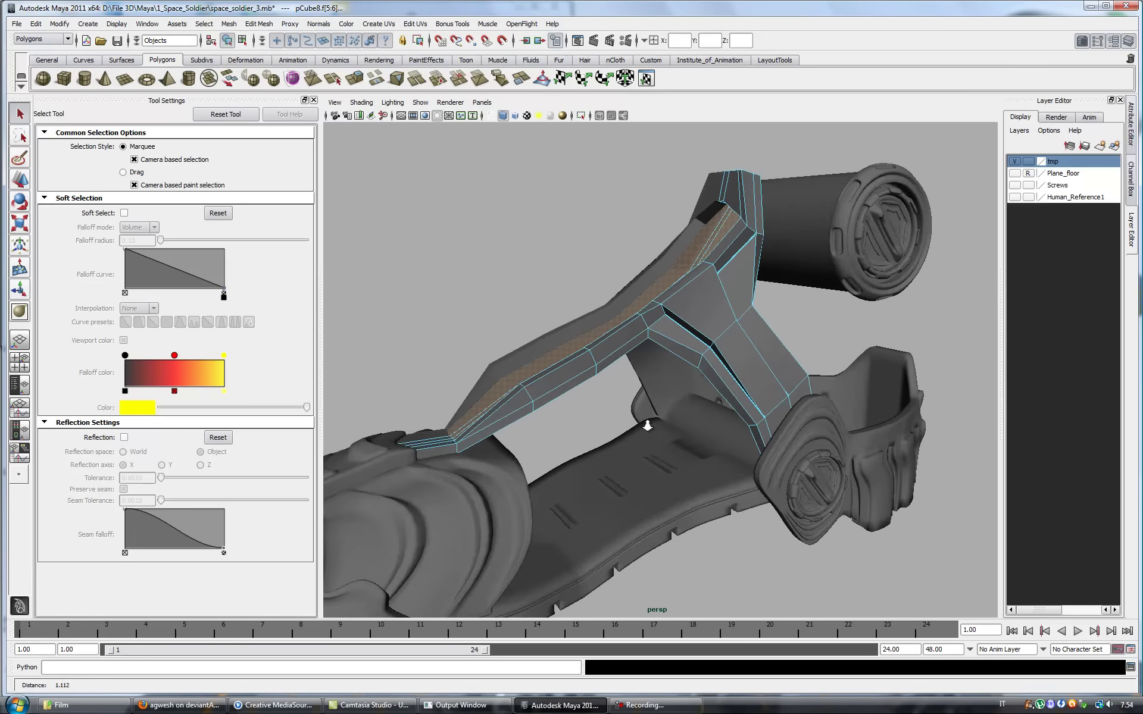
key("ctrl+e")
key("q")
mouse_move(415, 373)
left_mouse_down("alt")
mouse_move(695, 200)
mouse_move(628, 192)
left_mouse_up("alt")
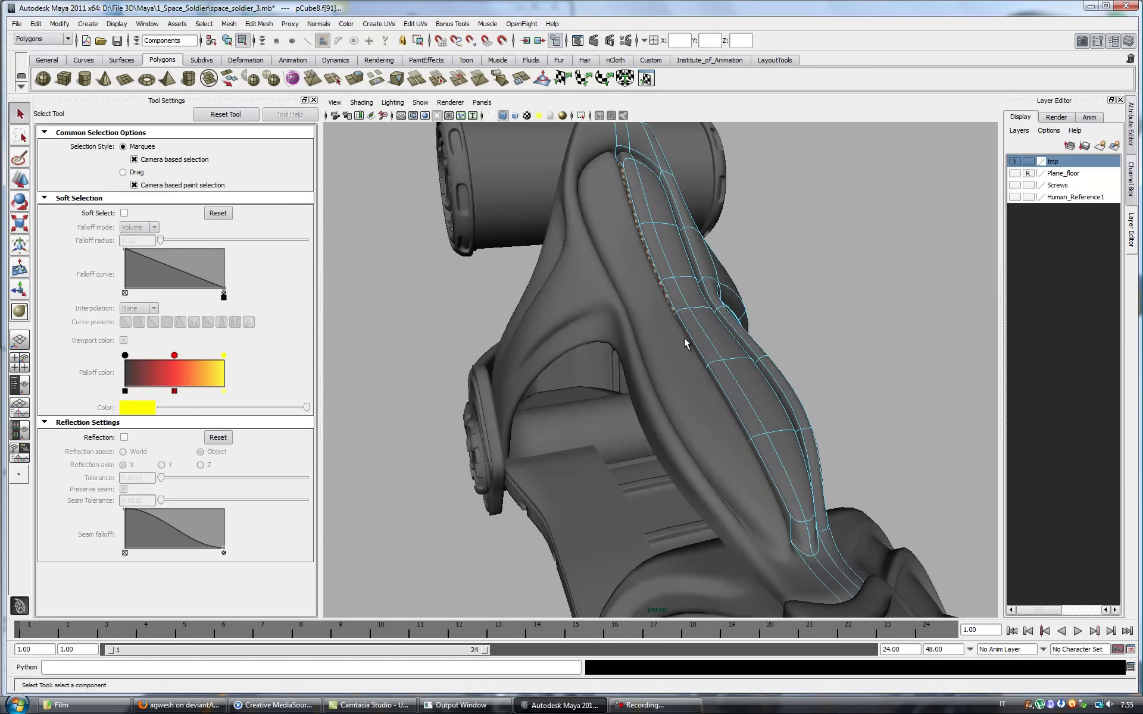
left_click_drag(744, 438, 681, 456, "alt")
key("1")
left_click(678, 450)
right_click_drag(679, 450, 697, 431, "alt")
mouse_move(677, 472)
right_mouse_down()
mouse_move(690, 460)
mouse_move(717, 541)
mouse_move(64, 235)
right_mouse_up()
key("w")
left_click_drag(525, 290, 475, 290)
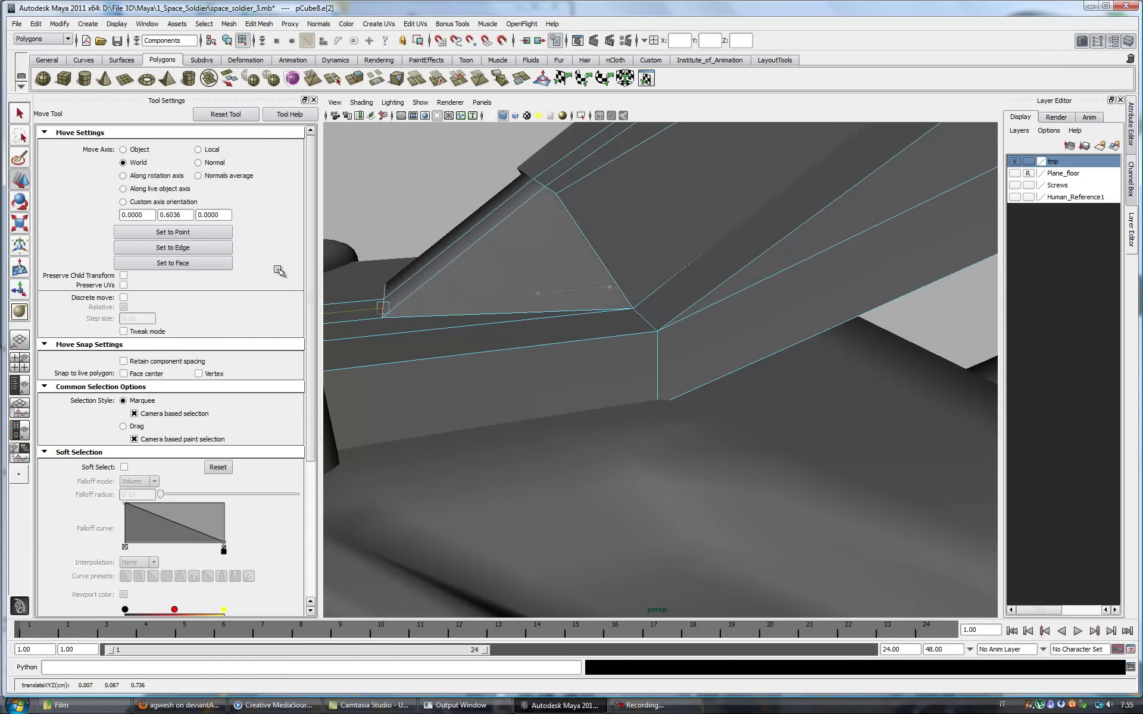
- Review the strap's fit on the boot in cage and smoothed preview, then begin inserting an edge loop
left_click_drag(381, 298, 472, 319, "alt")
right_click_drag(472, 319, 670, 354, "alt")
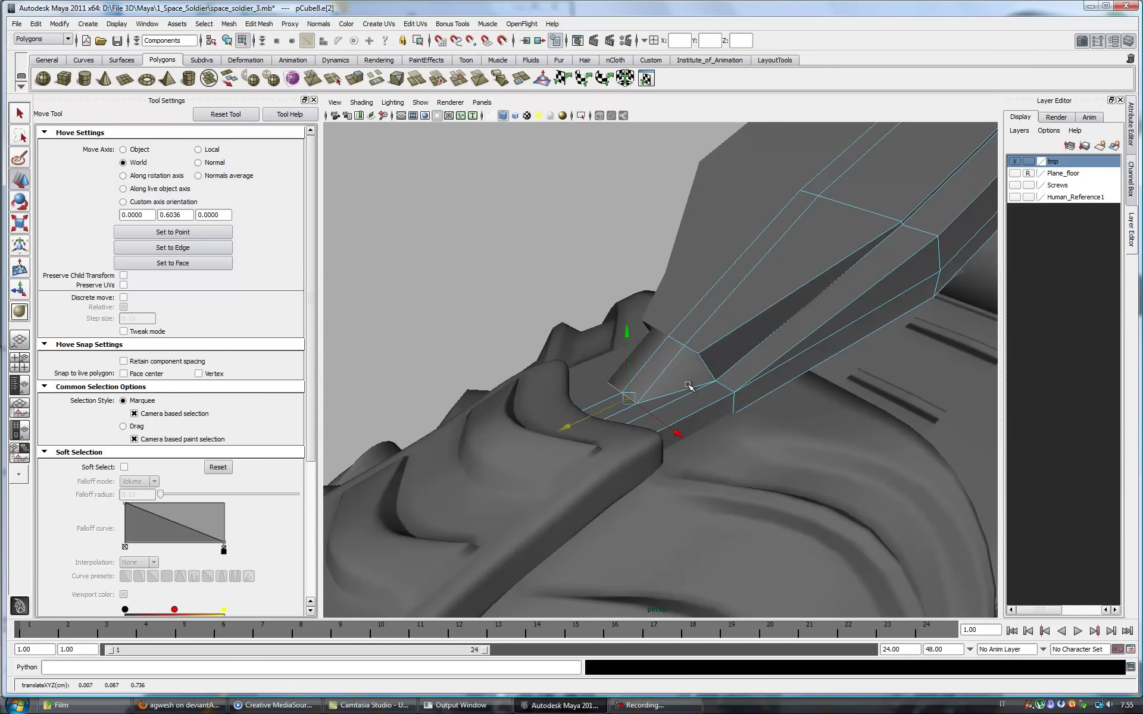
mouse_move(687, 386)
left_mouse_down("alt")
mouse_move(732, 388)
mouse_move(610, 417)
left_mouse_up("alt")
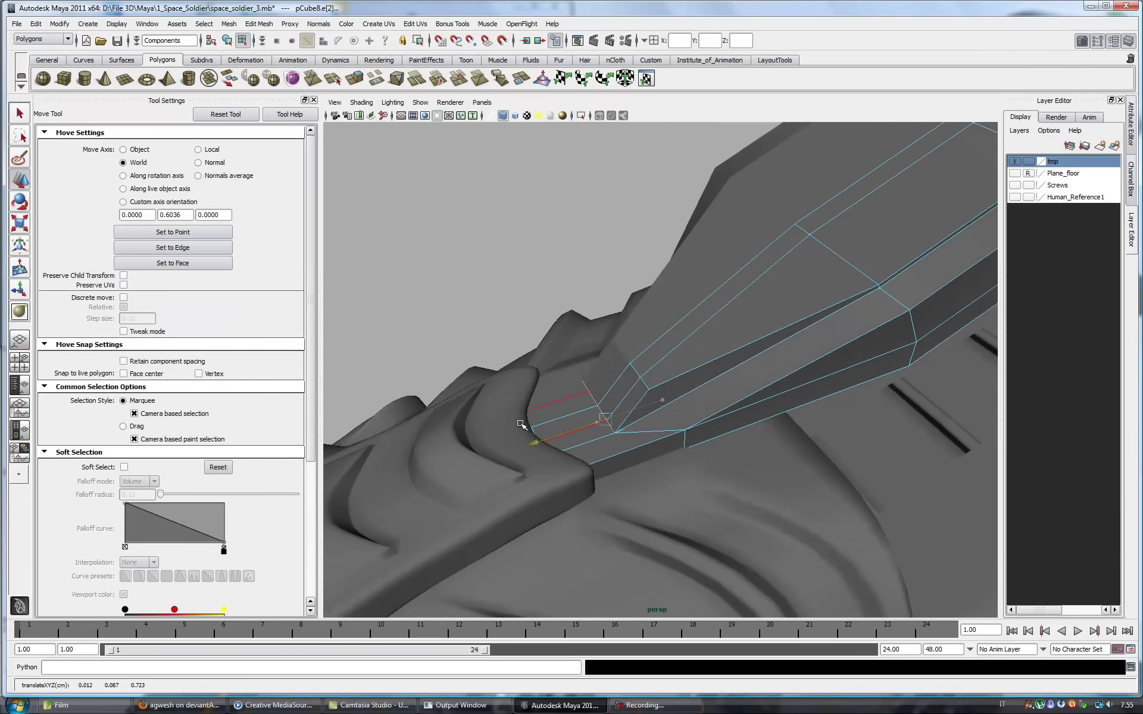
mouse_move(792, 419)
left_mouse_down("alt")
mouse_move(760, 357)
mouse_move(723, 369)
mouse_move(569, 370)
left_mouse_up("alt")
mouse_move(485, 360)
left_mouse_down("alt")
mouse_move(709, 372)
mouse_move(856, 405)
mouse_move(687, 398)
left_mouse_up("alt")
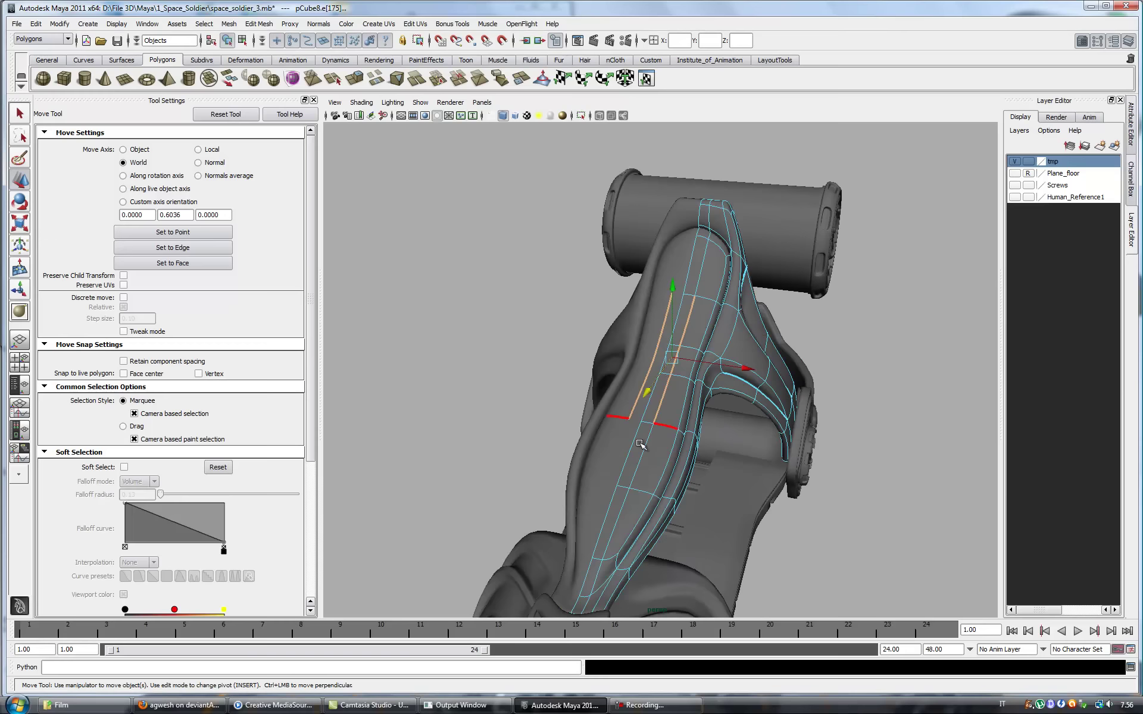
left_click_drag(619, 539, 698, 394, "alt")
key("1")
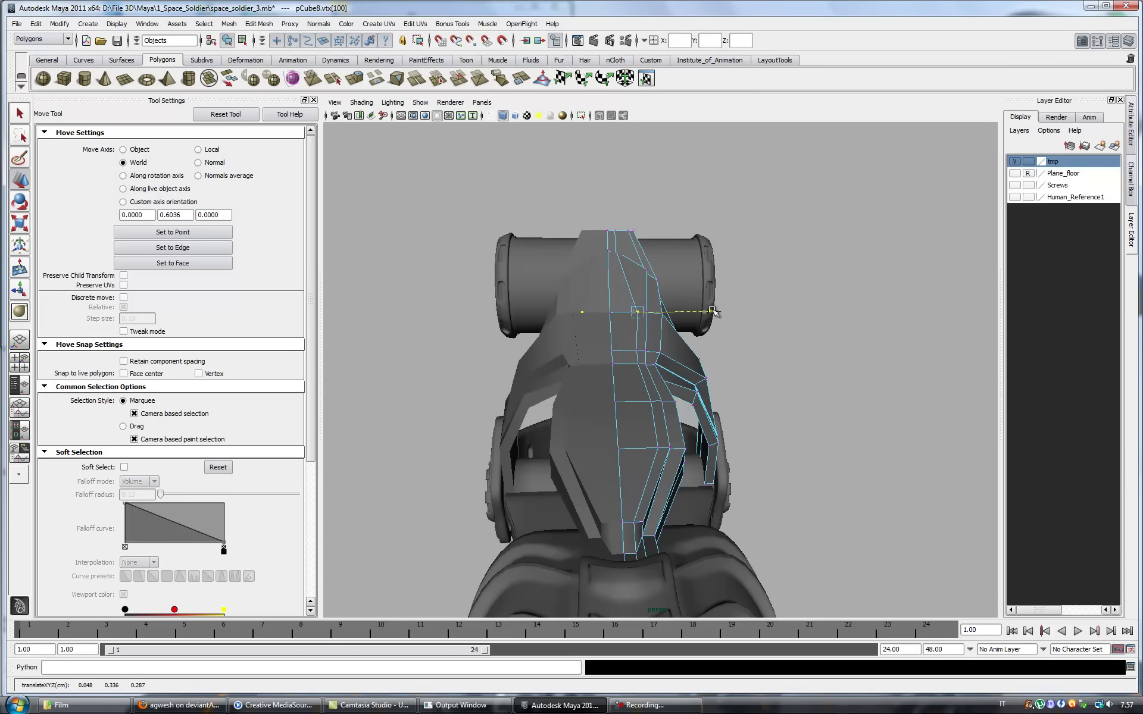
key("3")
left_click_drag(713, 310, 708, 387, "alt")
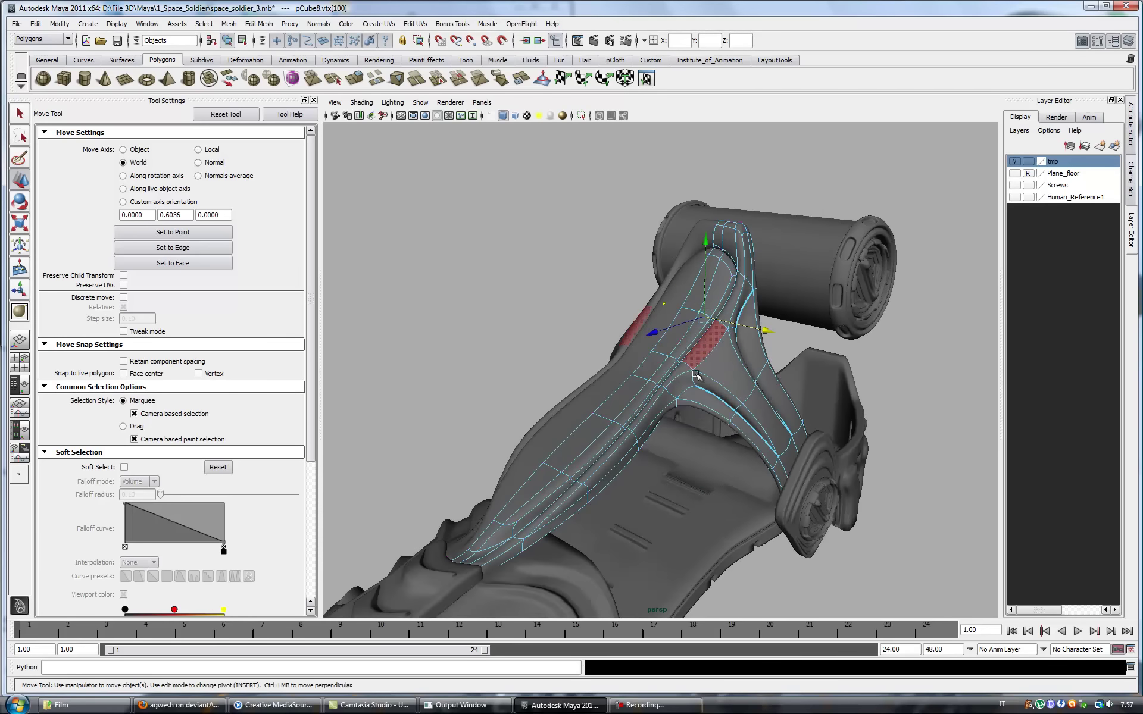
key("1")
mouse_move(686, 320)
left_mouse_down("alt")
mouse_move(677, 424)
mouse_move(631, 381)
left_mouse_up("alt")
left_click(258, 24)
left_click(280, 113)
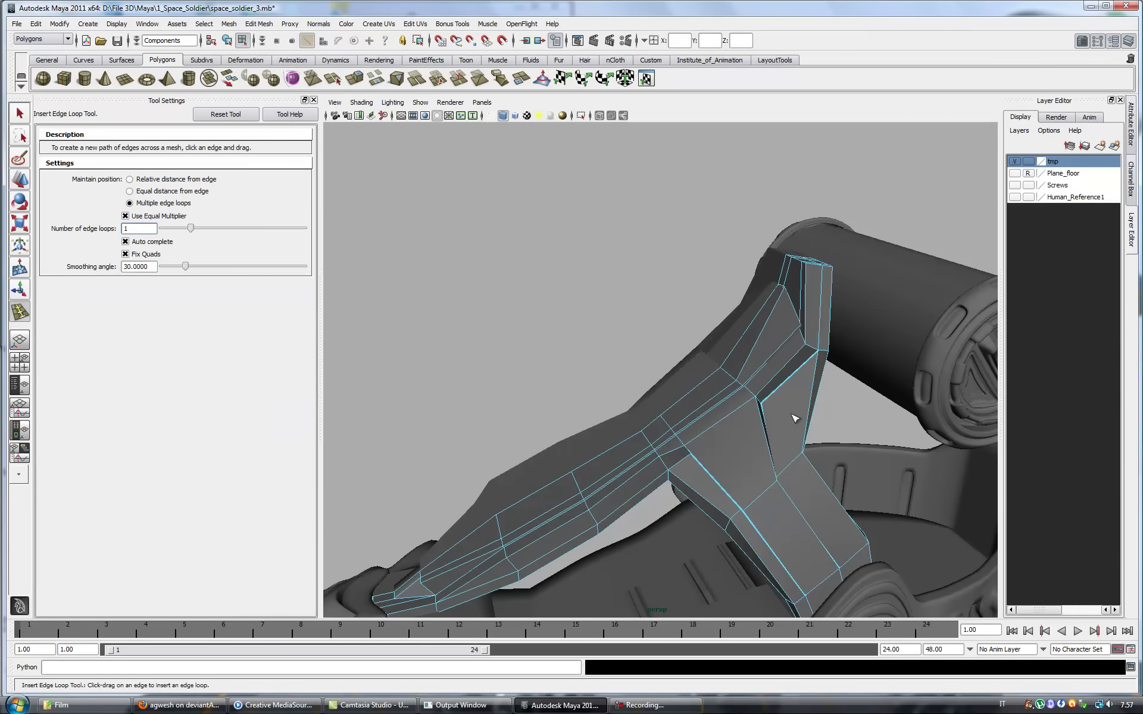
- Extrude a selected face on the back of the strap
key("q")
mouse_move(811, 510)
left_mouse_down("alt")
mouse_move(657, 295)
mouse_move(622, 353)
left_mouse_up("alt")
right_click(622, 353)
left_click(630, 476, "shift")
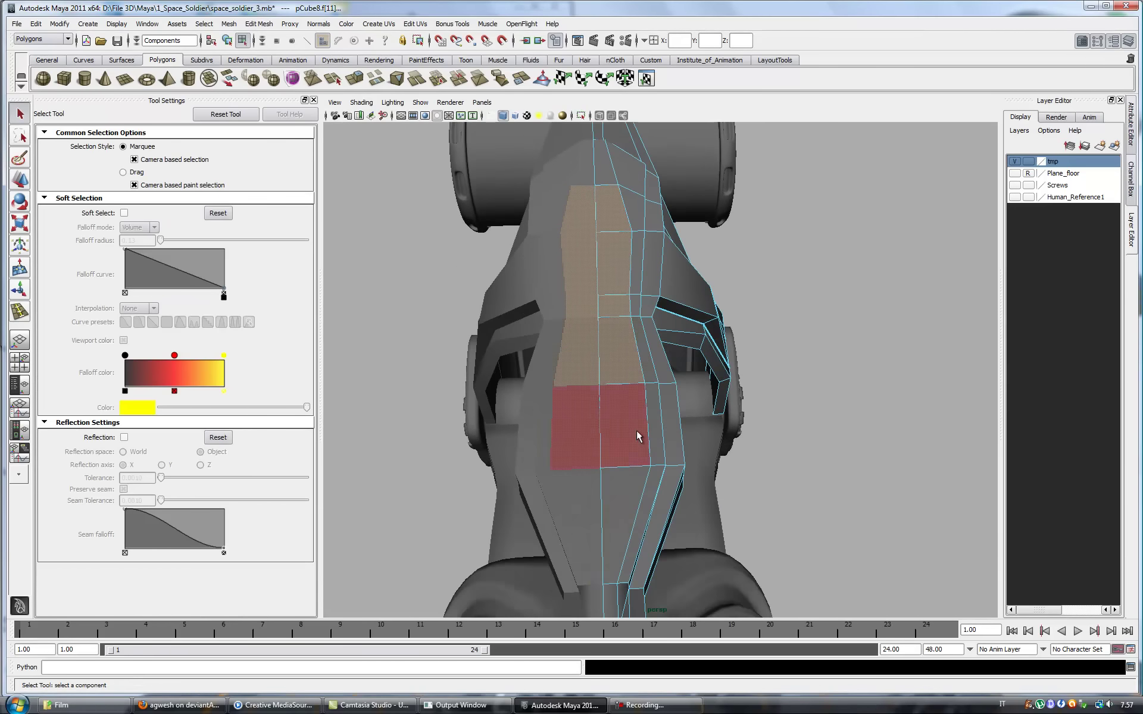
left_click_drag(653, 420, 676, 535, "alt")
right_click_drag(676, 535, 500, 393, "shift")
left_click_drag(479, 341, 700, 314, "alt")
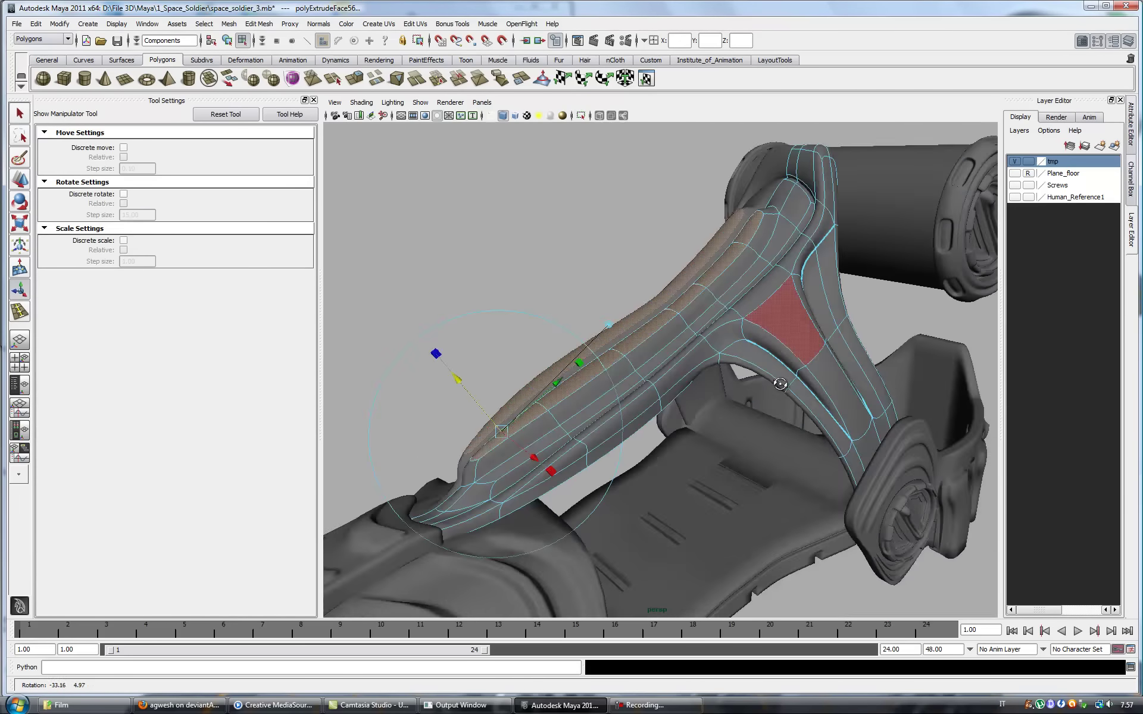
- Select the extrusion's thin side and frame it with the Move tool, smoothing off
left_click(541, 219)
left_click_drag(695, 368, 798, 357, "alt")
right_click_drag(798, 358, 799, 377, "alt")
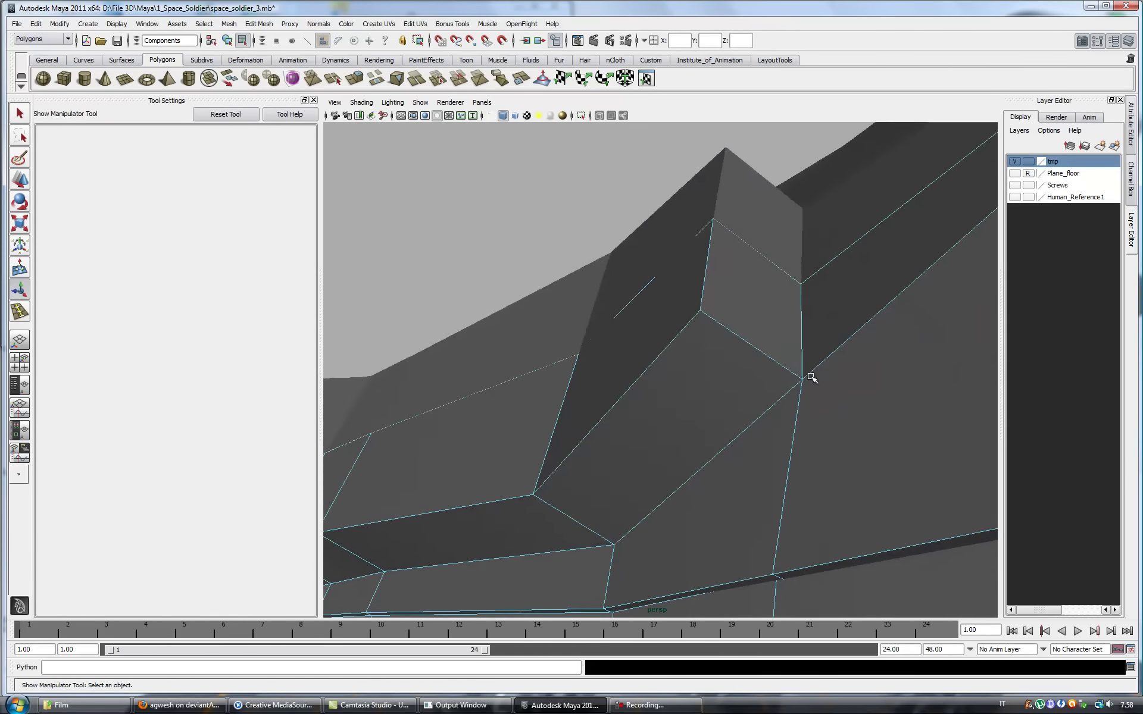
left_click_drag(800, 378, 811, 378, "alt")
mouse_move(709, 316)
left_mouse_down("alt")
mouse_move(684, 365)
mouse_move(696, 333)
left_mouse_up("alt")
key("1")
key("w")
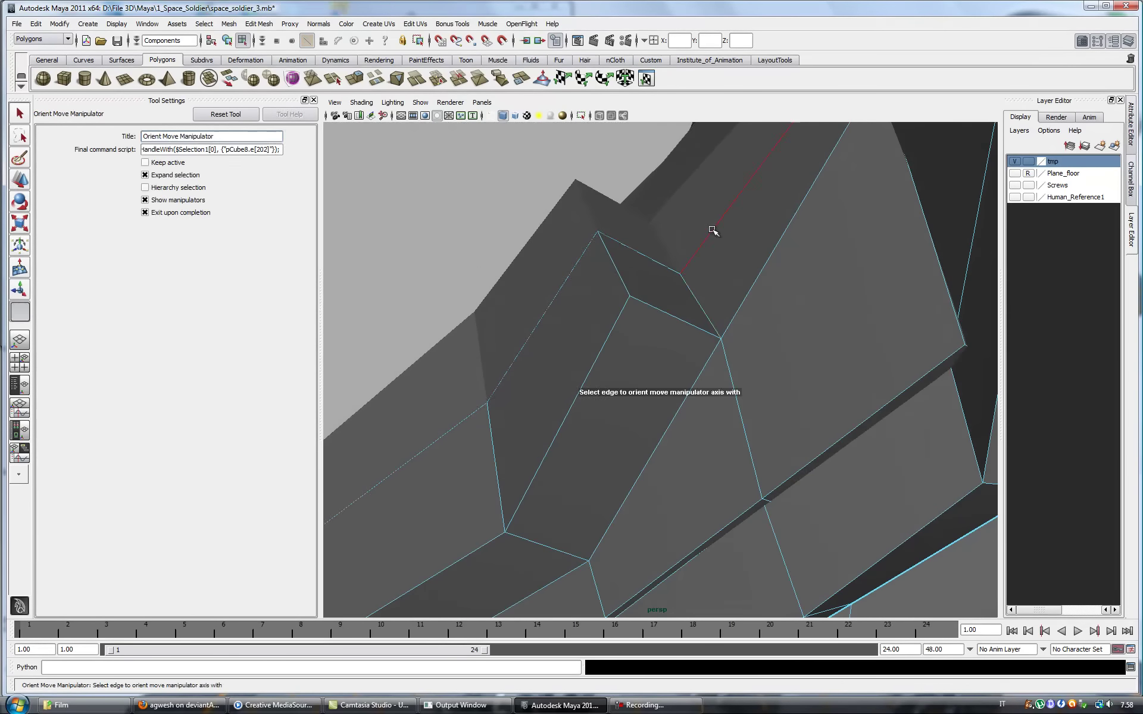
key("f")
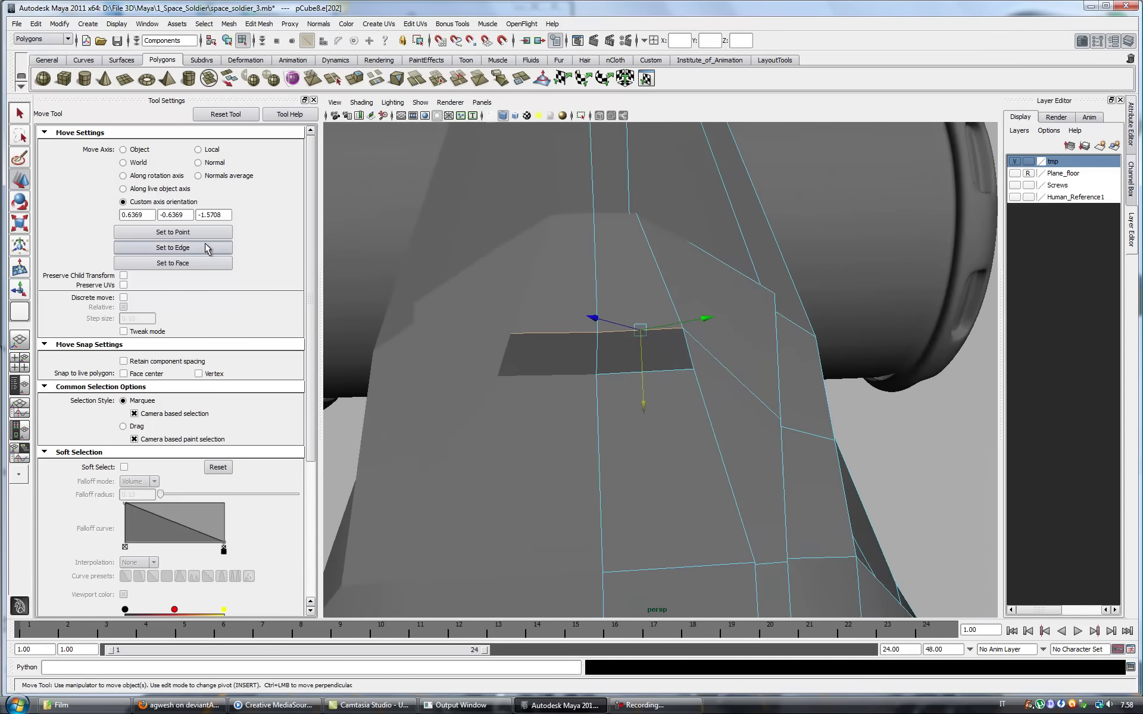
- Orient the Move manipulator's axis to a picked strap edge to reshape the tapered tip
key("F9")
key("F10")
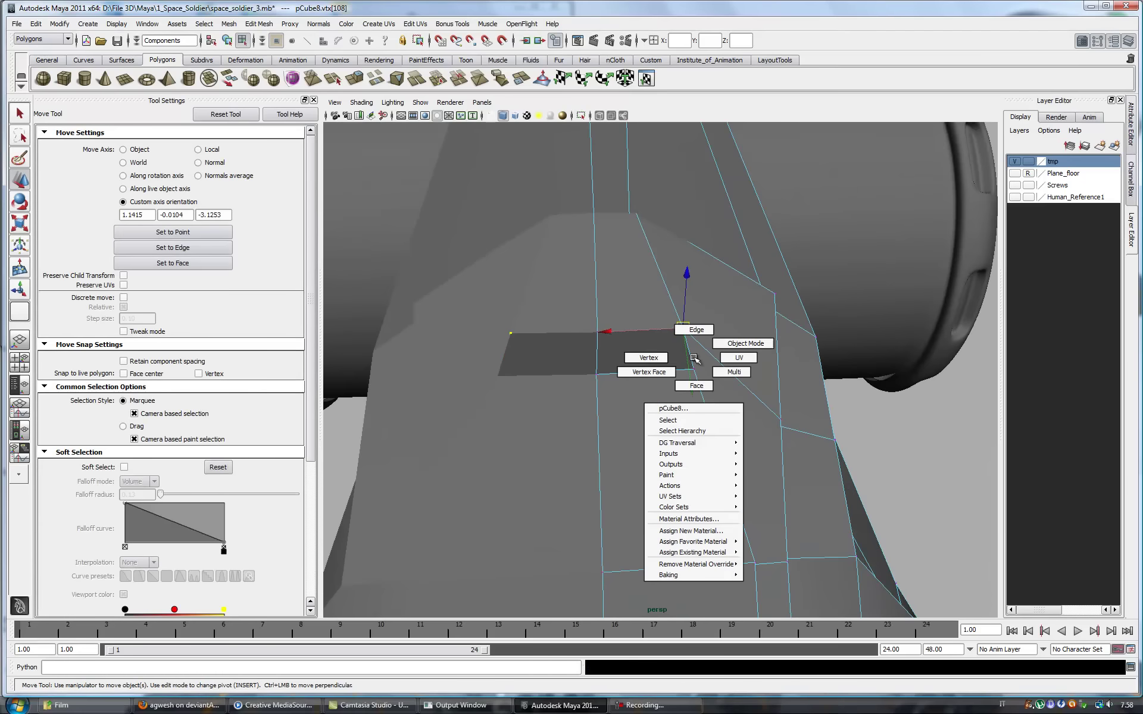
key("bracketleft")
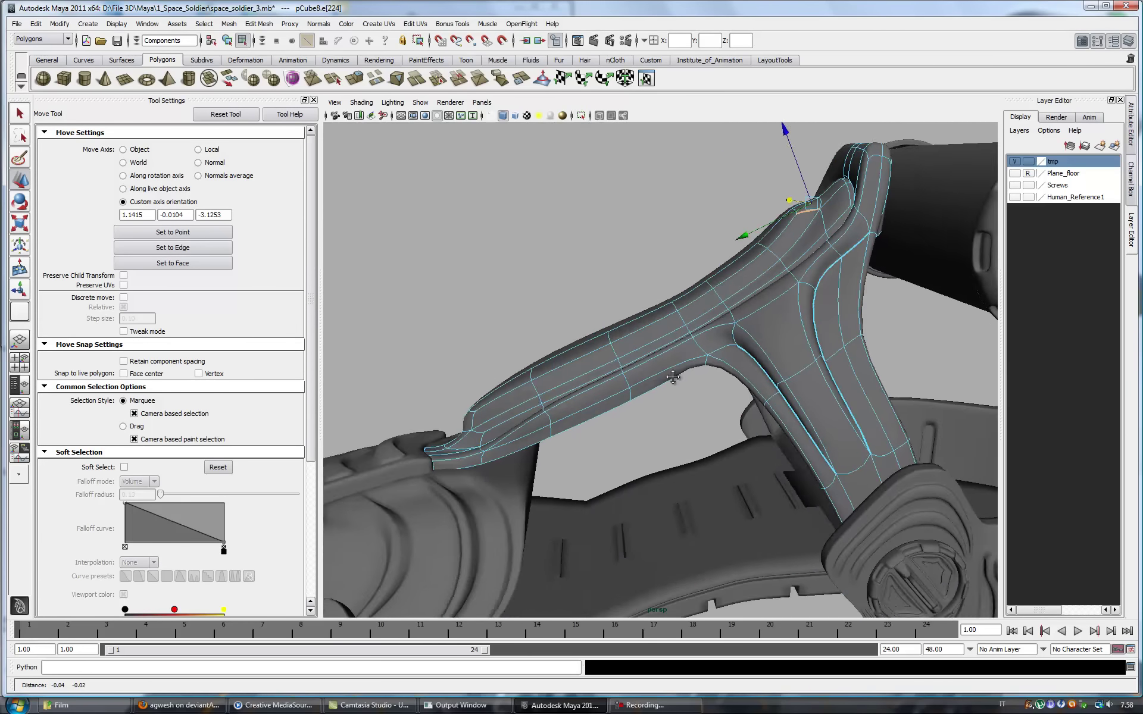
key("1")
right_click_drag(707, 434, 658, 387, "shift")
mouse_move(657, 387)
left_mouse_down("alt")
mouse_move(673, 344)
mouse_move(592, 412)
mouse_move(641, 414)
mouse_move(595, 387)
left_mouse_up("alt")
key("q")
left_click(592, 413)
- Check the smoothed preview, then pick Edit Mesh > Insert Edge Loop Tool
key("3")
key("q")
key("1")
left_click(259, 24)
left_click(288, 116)
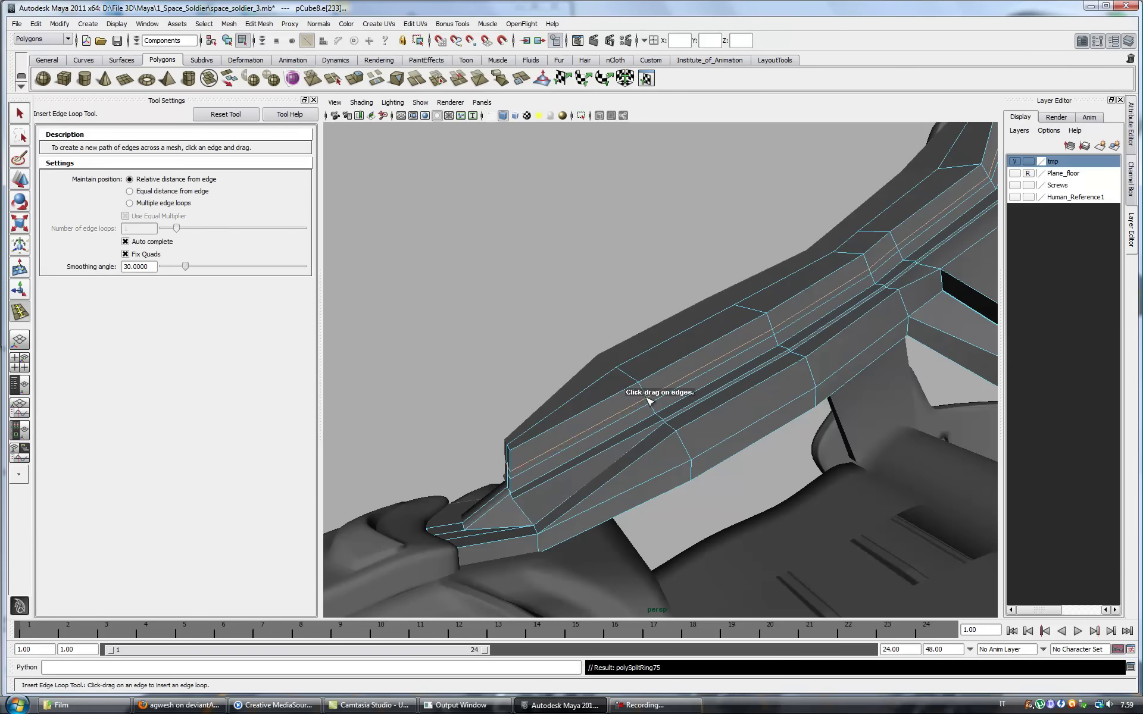
- Insert an edge loop along the strap and extrude the new face strip inward
left_click(649, 402)
right_click_drag(653, 396, 663, 396)
key("ctrl+e")
mouse_move(664, 395)
left_mouse_down("alt")
mouse_move(655, 357)
mouse_move(677, 299)
mouse_move(770, 216)
mouse_move(632, 383)
mouse_move(663, 480)
left_mouse_up("alt")
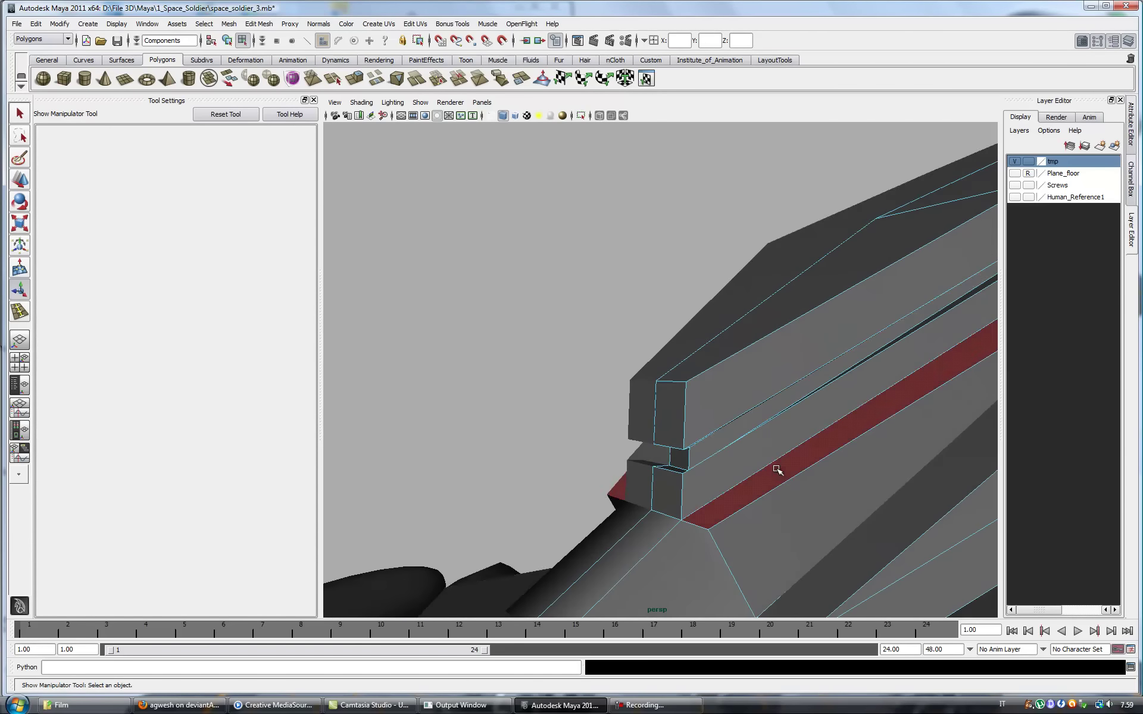
key("3")
- Inspect the new groove in smoothed preview from several angles
mouse_move(778, 470)
left_mouse_down("alt")
mouse_move(650, 498)
mouse_move(659, 446)
left_mouse_up("alt")
middle_click_drag(659, 447, 761, 336, "alt")
mouse_move(761, 336)
left_mouse_down("alt")
mouse_move(630, 254)
mouse_move(713, 231)
left_mouse_up("alt")
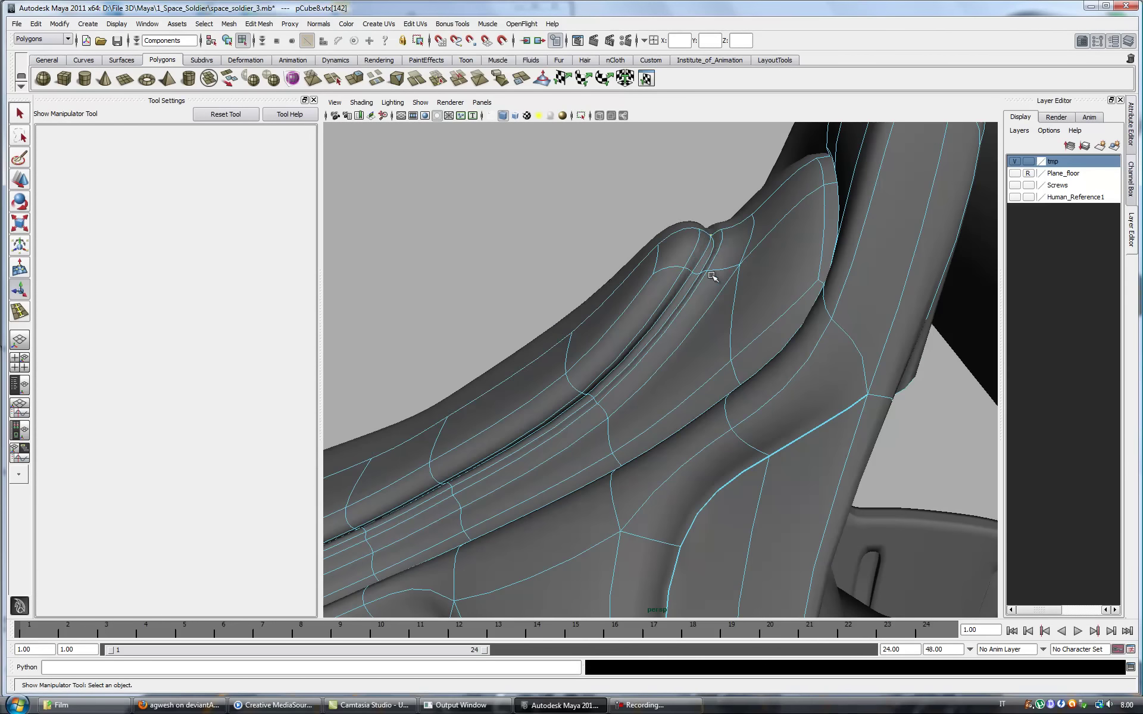
left_click_drag(588, 403, 646, 406, "alt")
key("1")
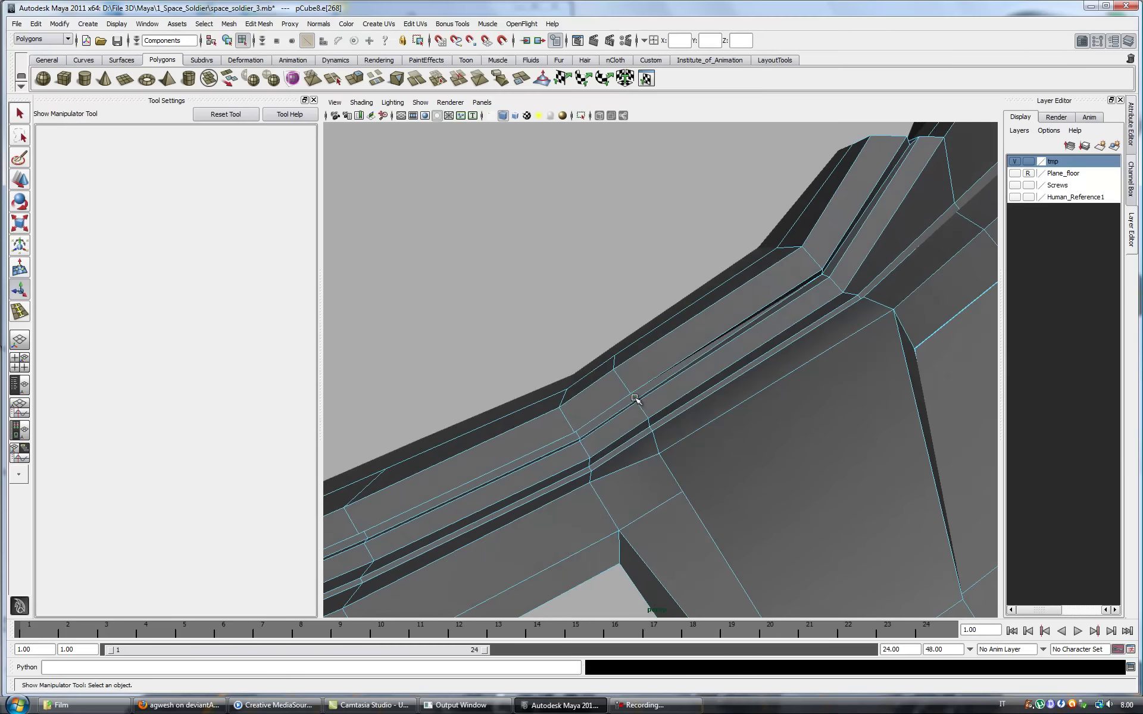
mouse_move(603, 424)
left_mouse_down("alt")
mouse_move(688, 390)
mouse_move(622, 436)
mouse_move(654, 434)
mouse_move(596, 504)
mouse_move(612, 485)
mouse_move(622, 545)
mouse_move(573, 521)
left_mouse_up("alt")
- Select groove edges and hide the tmp layer to see the strap clearly
left_click(595, 504)
right_click(612, 484)
left_click(622, 545)
left_click(637, 461)
left_click_drag(637, 462, 624, 507, "alt")
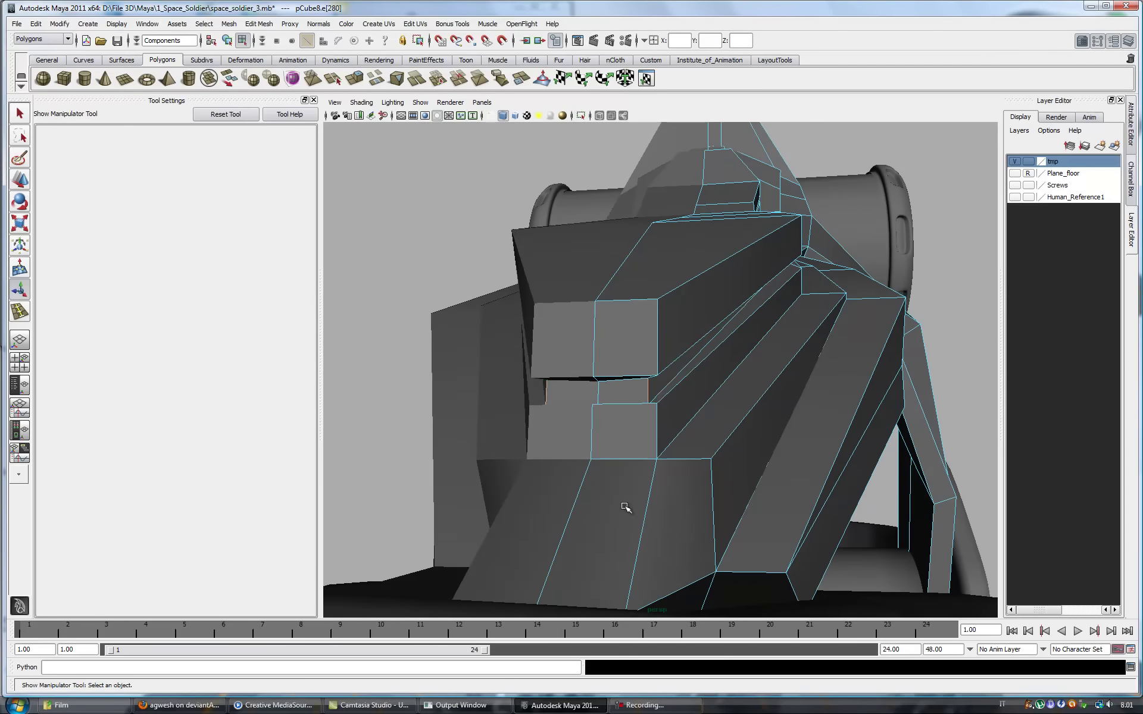
left_click(1014, 162)
mouse_move(758, 396)
left_mouse_down("alt")
mouse_move(779, 528)
mouse_move(675, 384)
left_mouse_up("alt")
left_click(696, 492)
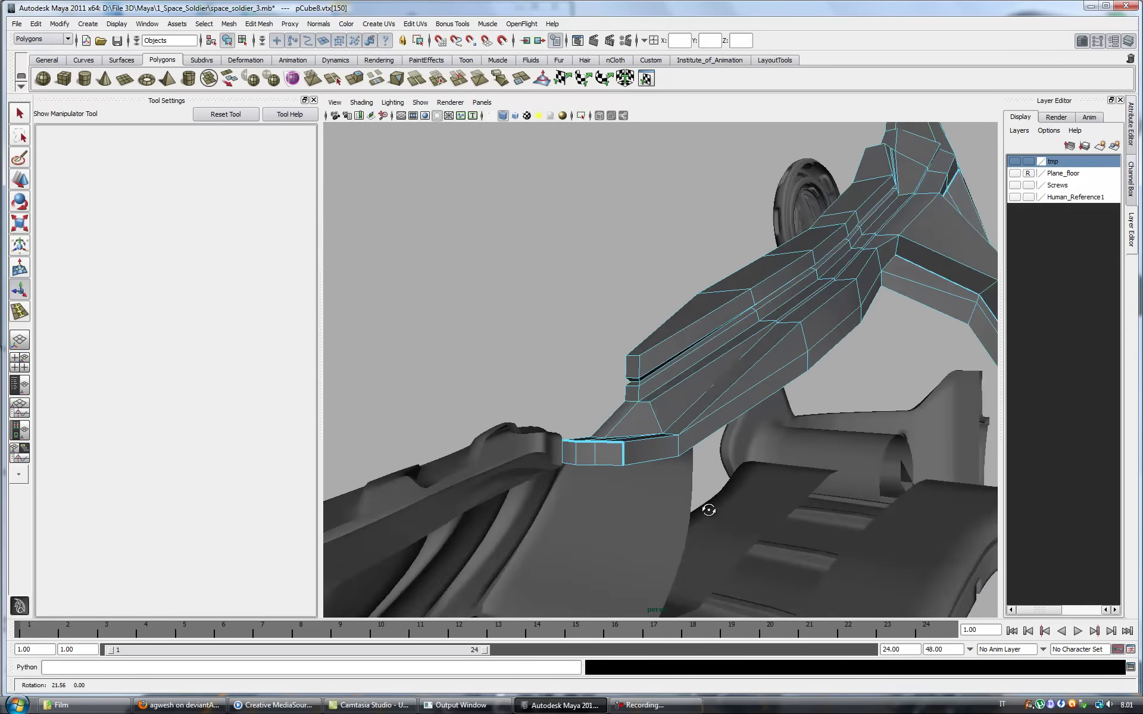
- Add an offset edge loop around a selected strap edge loop
key("q")
right_click(676, 384)
right_click_drag(676, 384, 678, 355)
double_click(657, 394)
left_click(259, 24)
left_click(309, 136)
left_click(818, 293)
key("q")
mouse_move(819, 293)
left_mouse_down("alt")
mouse_move(844, 324)
mouse_move(747, 365)
left_mouse_up("alt")
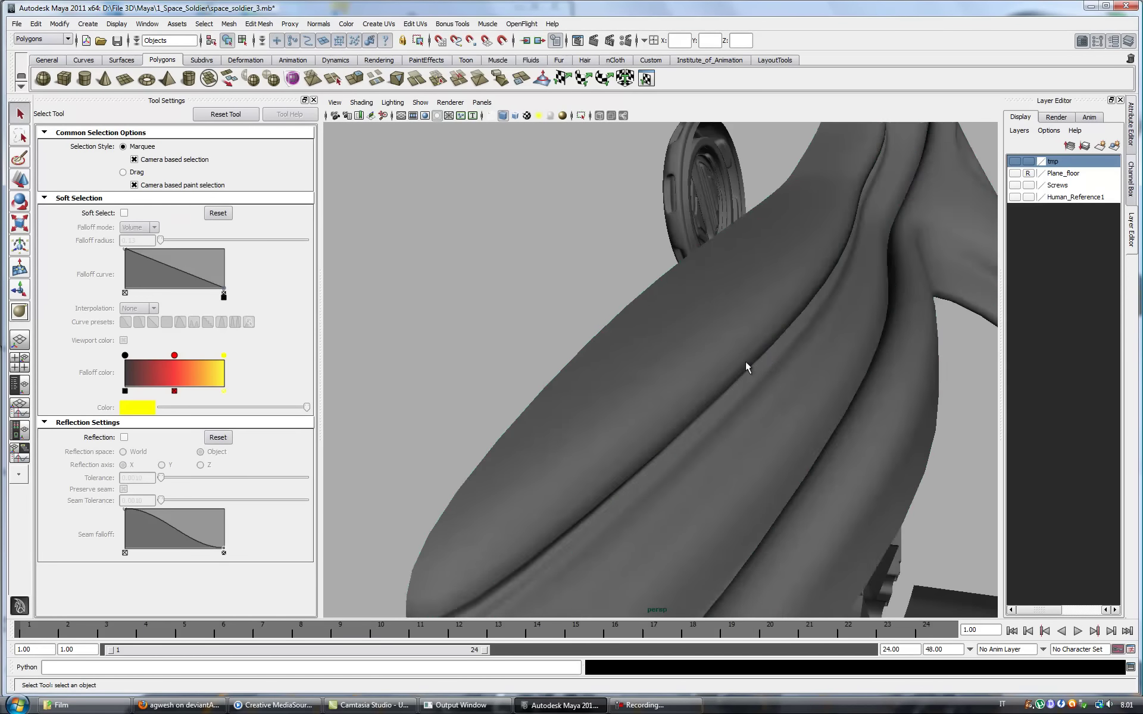
key("1")
scroll(548, 391, "up", 3)
- Move a groove edge downward and set the Move axis to a picked edge
left_click(548, 391)
key("w")
mouse_move(526, 388)
left_mouse_down()
mouse_move(520, 485)
mouse_move(579, 442)
mouse_move(495, 454)
left_mouse_up()
scroll(658, 334, "up", 3)
scroll(665, 289, "up", 2)
left_click(201, 248)
left_click(722, 357)
- Align the Move axis to the next groove edge and slide it to the right
mouse_move(749, 339)
left_mouse_down("alt")
mouse_move(681, 335)
mouse_move(673, 425)
mouse_move(655, 357)
left_mouse_up("alt")
left_click(673, 425)
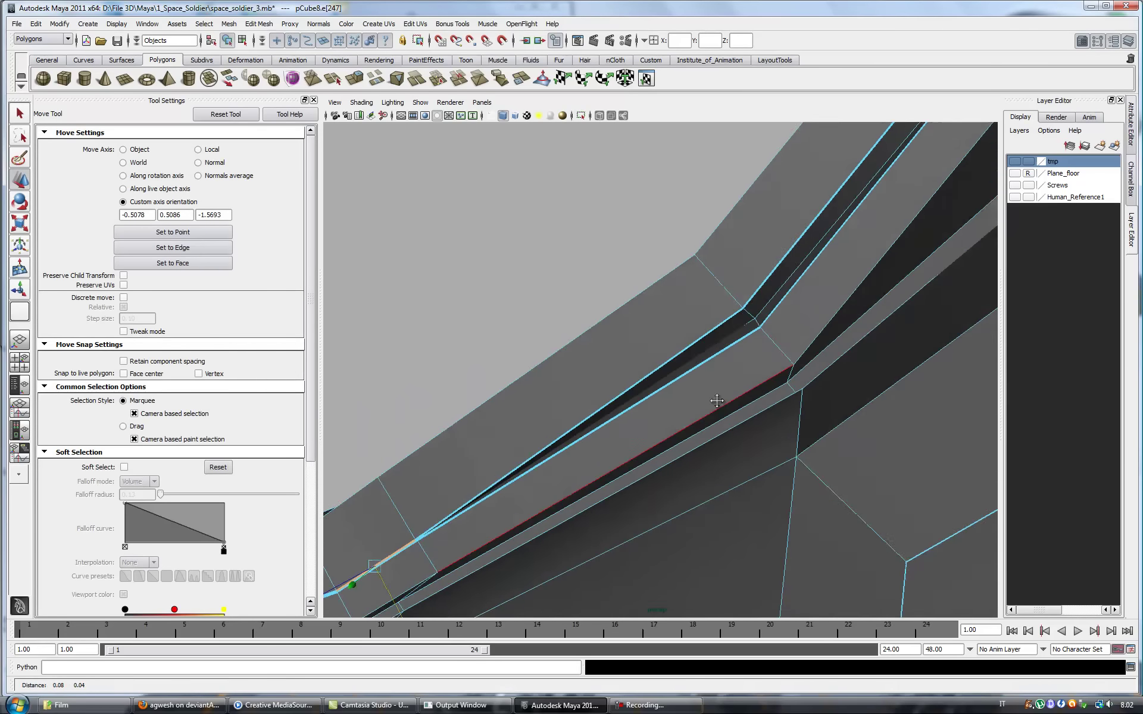
left_click(595, 268)
left_click_drag(595, 268, 730, 326, "alt")
left_click(173, 247)
left_click(619, 336)
mouse_move(590, 421)
left_mouse_down()
mouse_move(629, 426)
mouse_move(602, 359)
mouse_move(645, 298)
left_mouse_up()
- Select the neighbouring groove edge and zoom out to view the whole boot
left_click(643, 296)
scroll(707, 366, "down", 5)
mouse_move(662, 357)
left_mouse_down("alt")
mouse_move(767, 296)
mouse_move(783, 298)
mouse_move(645, 288)
mouse_move(755, 311)
mouse_move(640, 587)
left_mouse_up("alt")
scroll(783, 298, "down", 5)
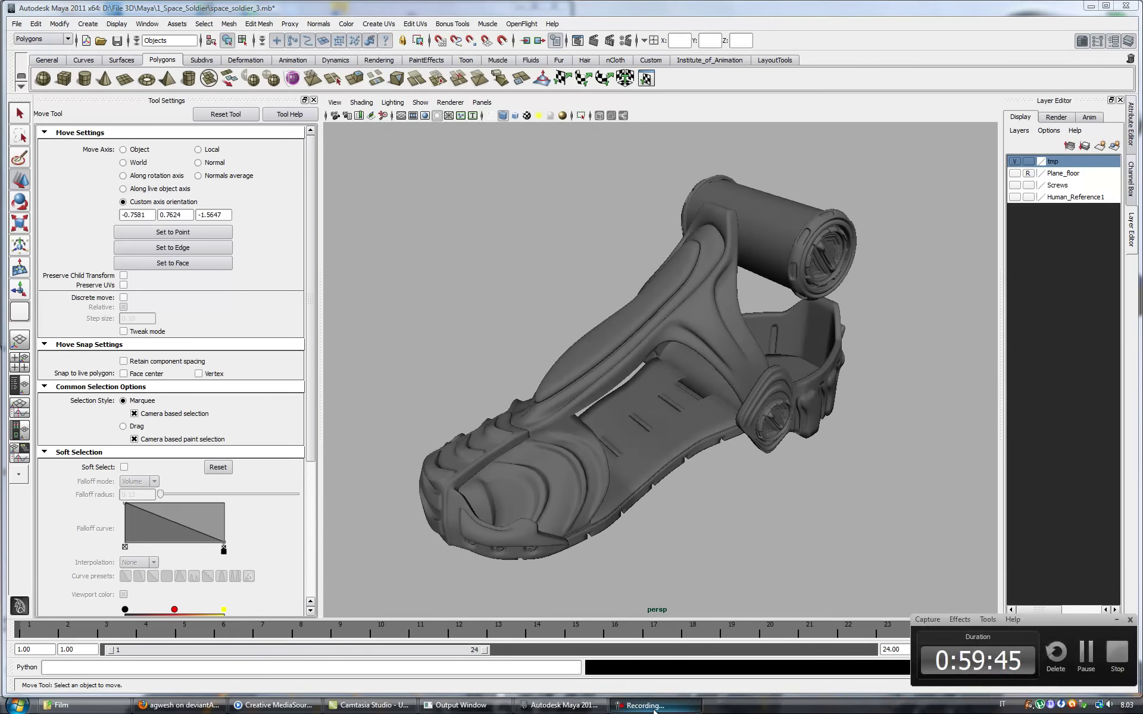
left_click_drag(685, 470, 764, 478, "alt")
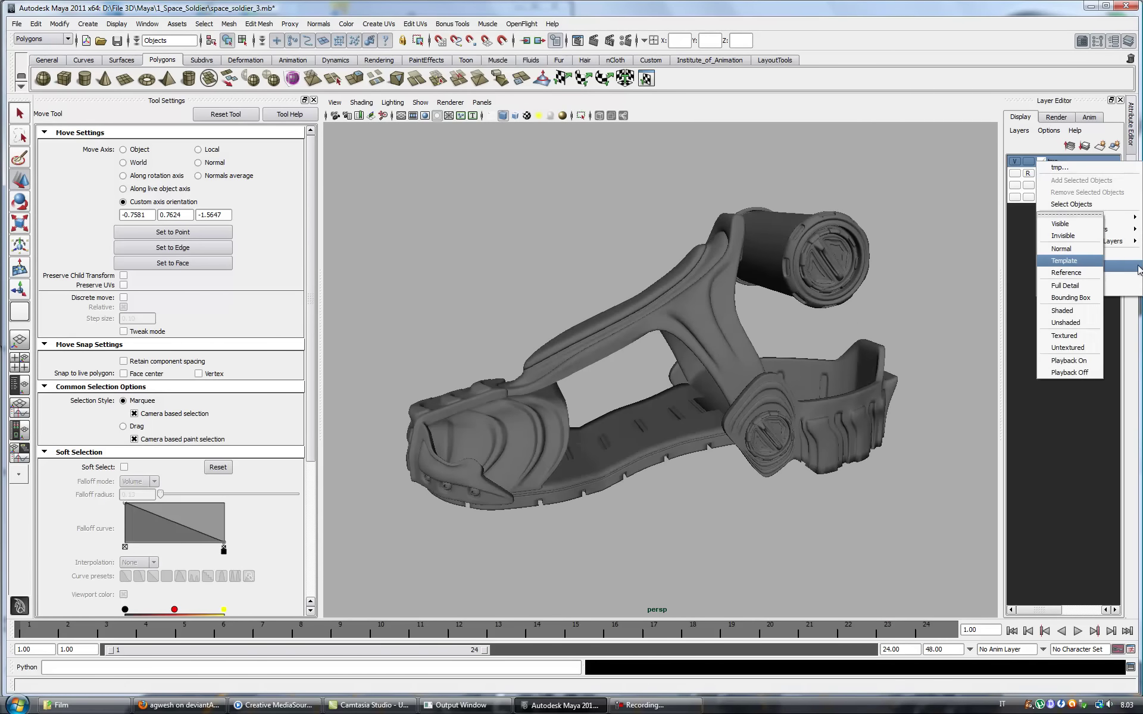